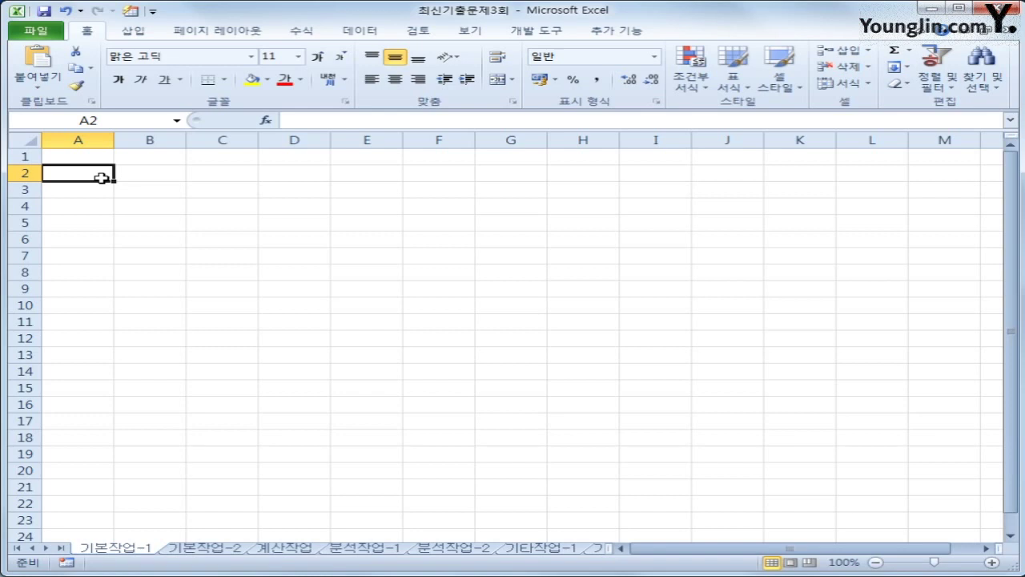
Start a Microsoft Query import at cell A2 using MS Access Database as the data source.
left_click(360, 31)
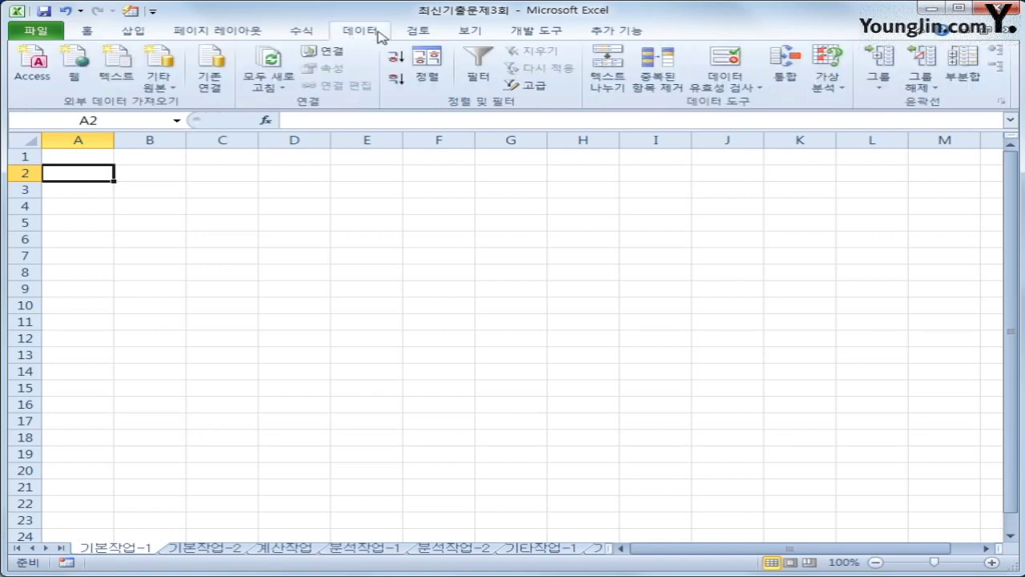
left_click(164, 88)
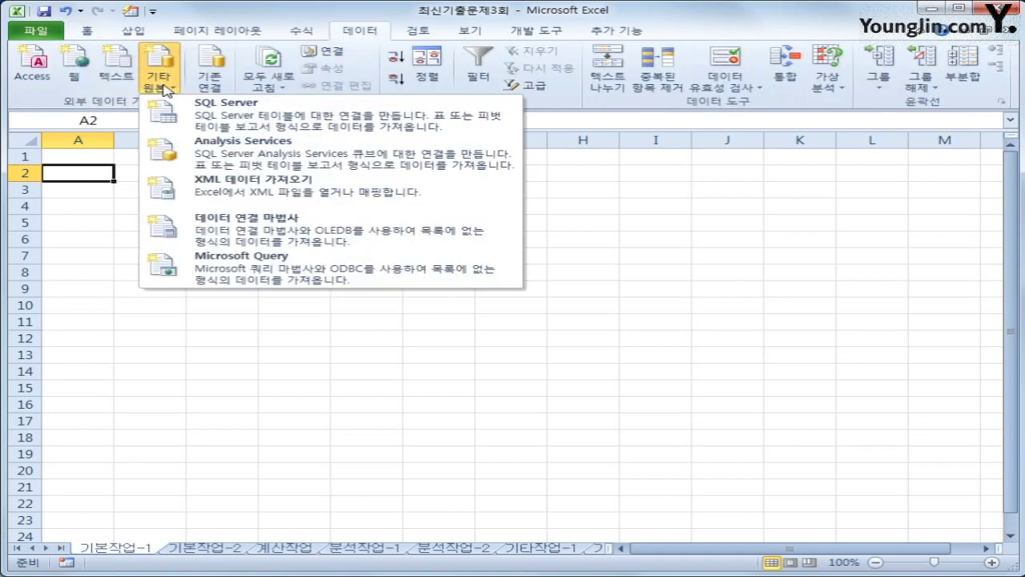
left_click(244, 276)
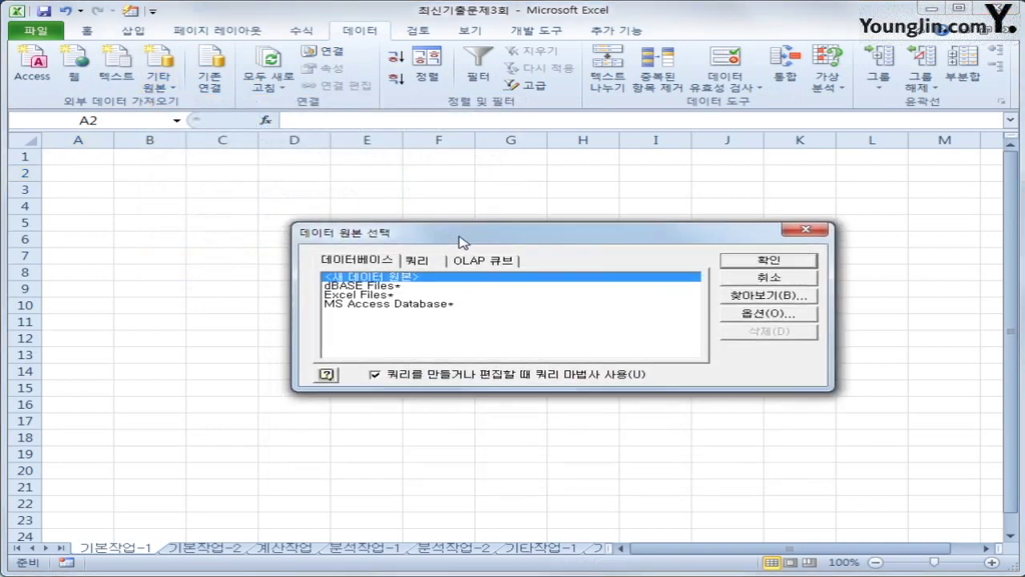
left_click(433, 304)
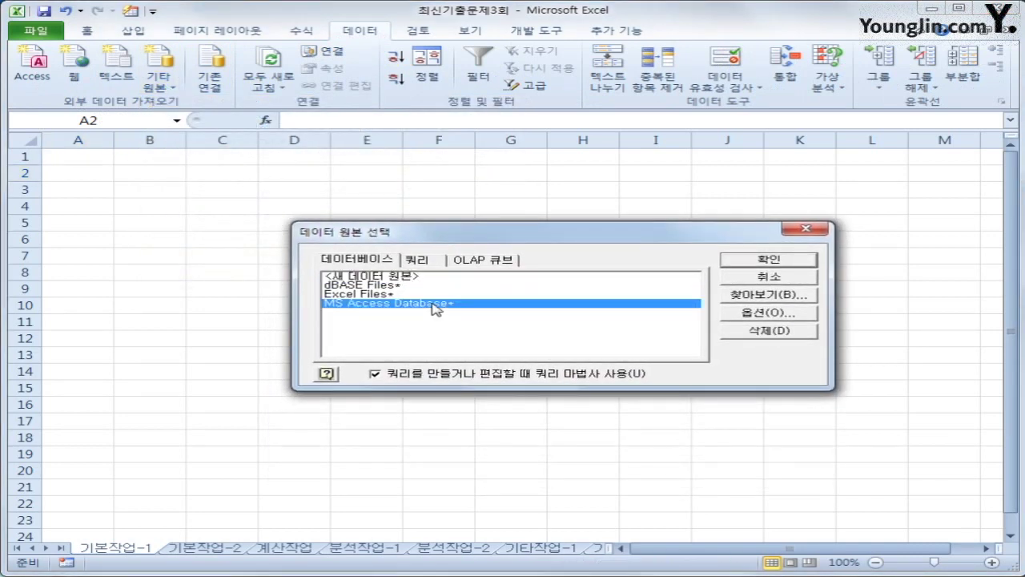
left_click(765, 262)
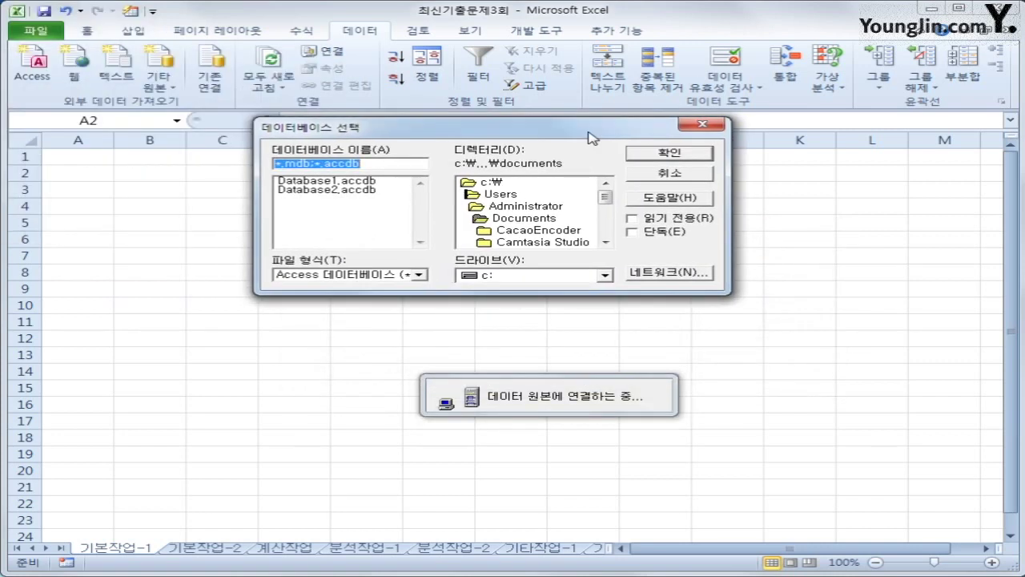
Connect to the database 선물세트판매.accdb in the folder c:\컴활1급\스프레드시트\기출문제.
double_click(552, 183)
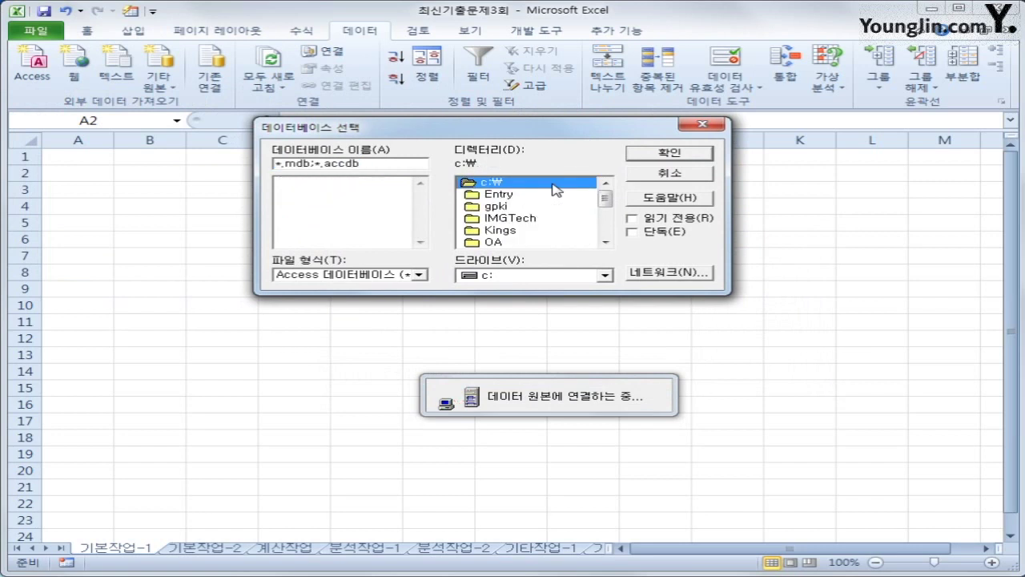
left_click_drag(603, 201, 604, 234)
double_click(534, 242)
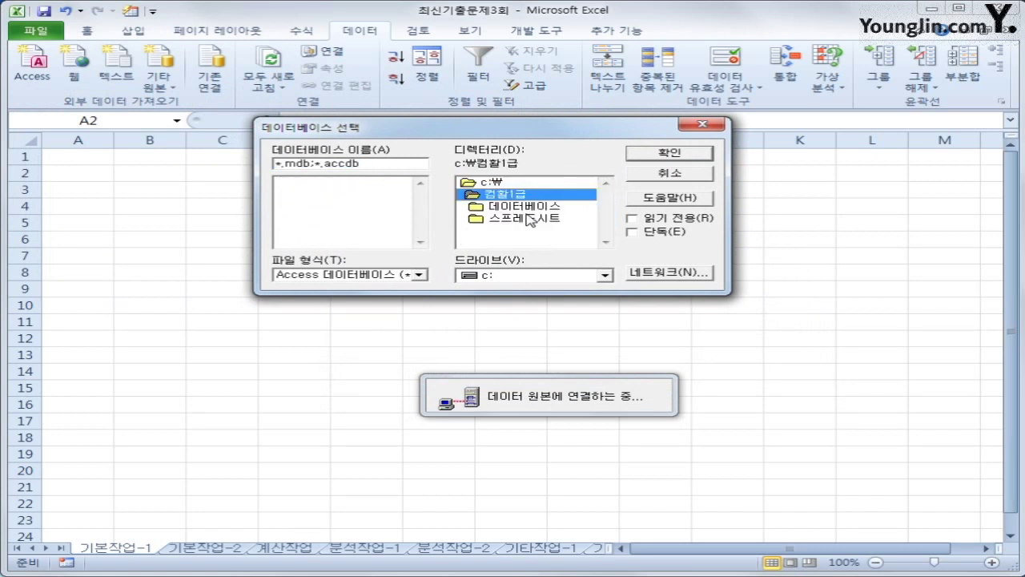
double_click(529, 220)
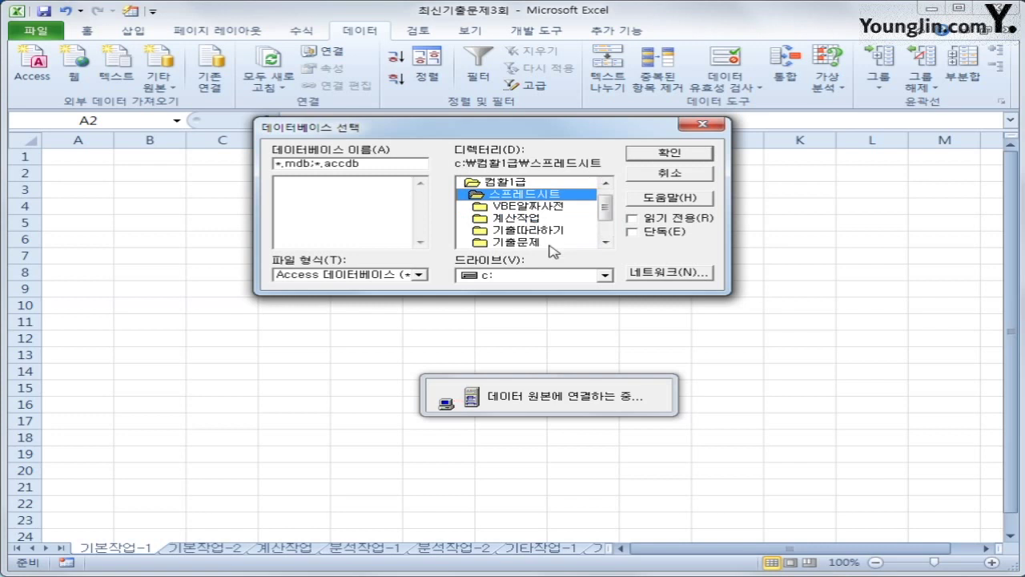
double_click(522, 241)
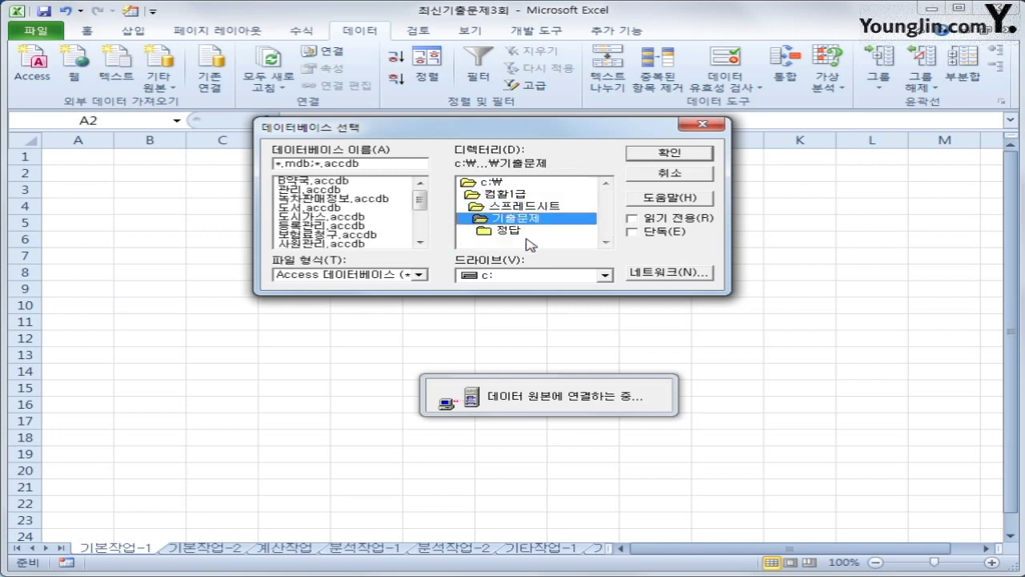
left_click_drag(418, 200, 419, 214)
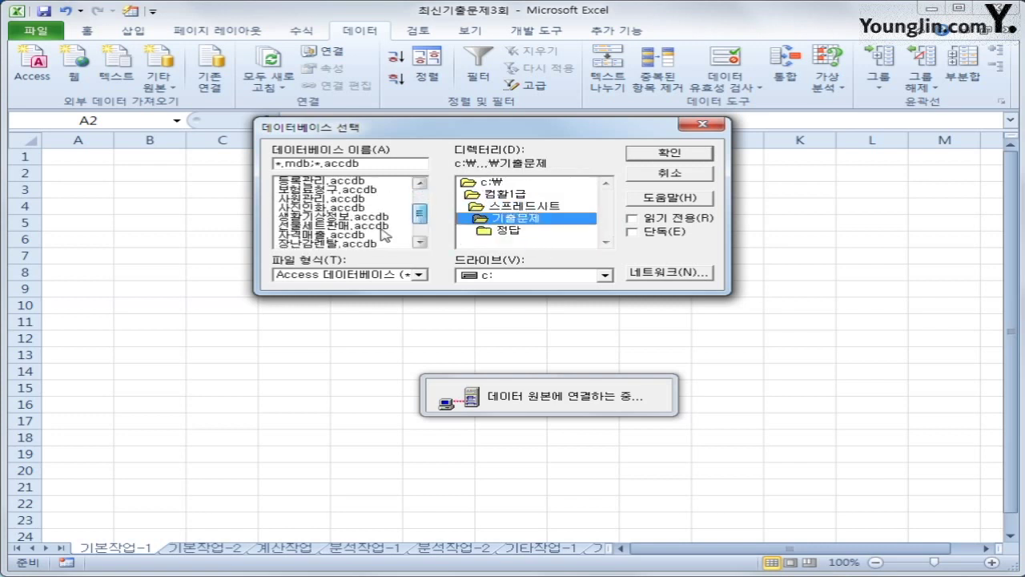
left_click(381, 227)
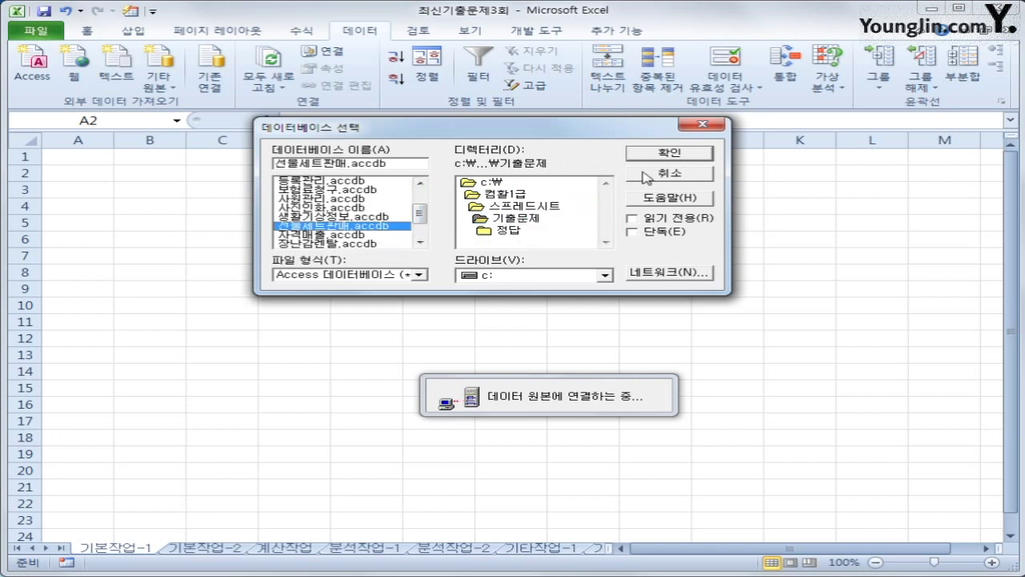
left_click(667, 155)
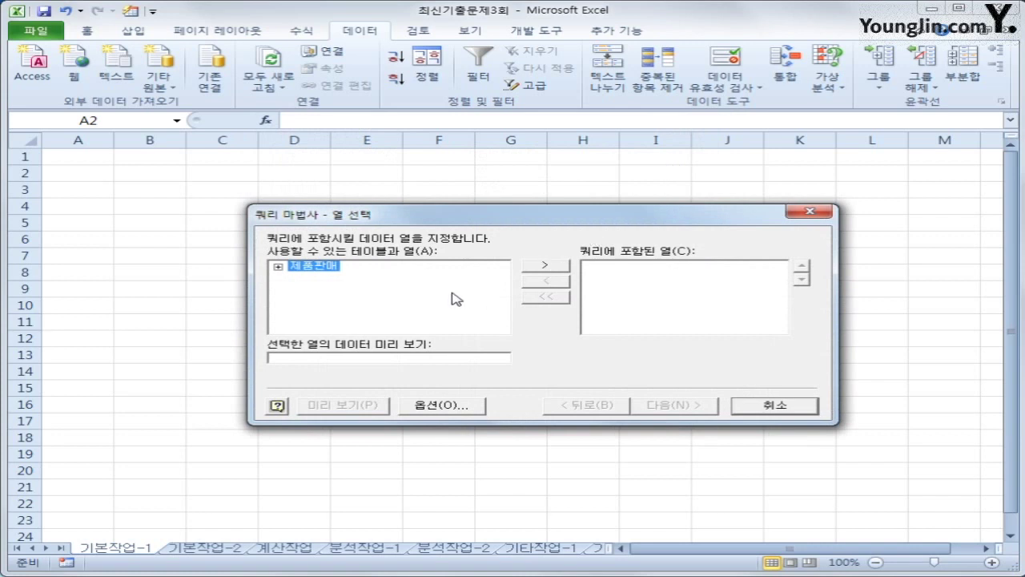
Add the columns 제품명, 구분, 브랜드이름, 권장소비자가격, 제조일자 and 판매수량 from the 제품판매 table to the query.
double_click(304, 269)
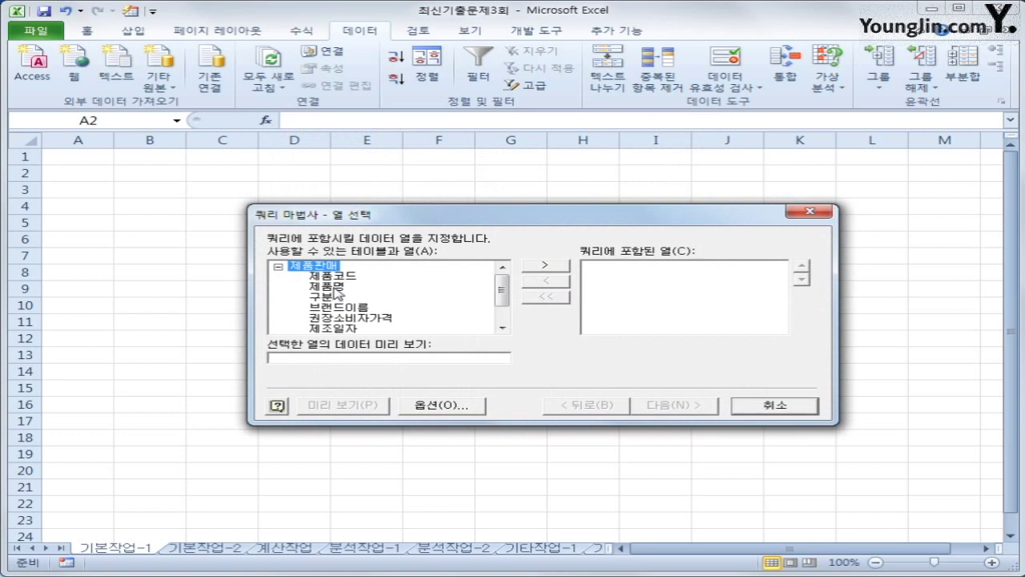
left_click(328, 286)
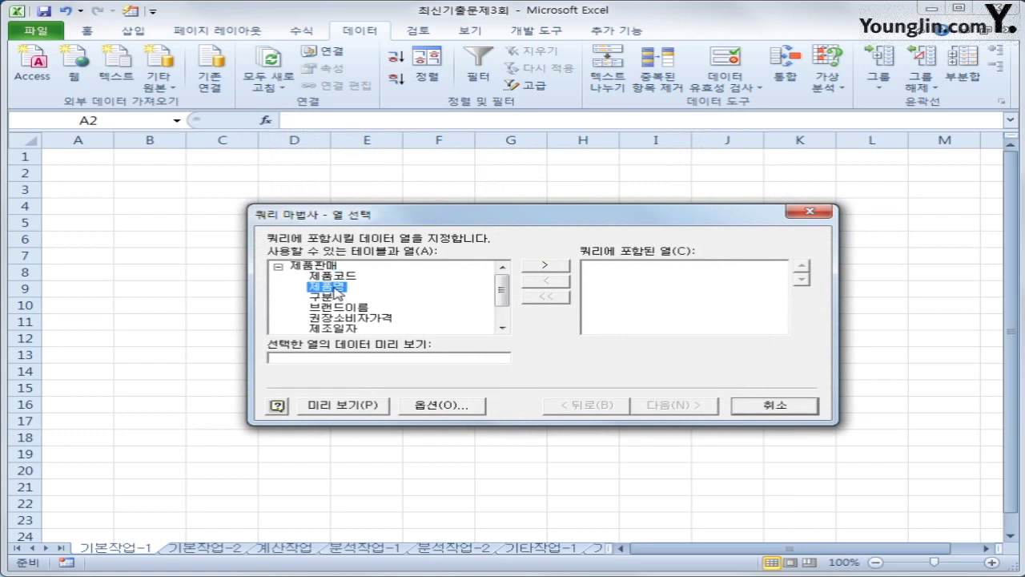
double_click(334, 288)
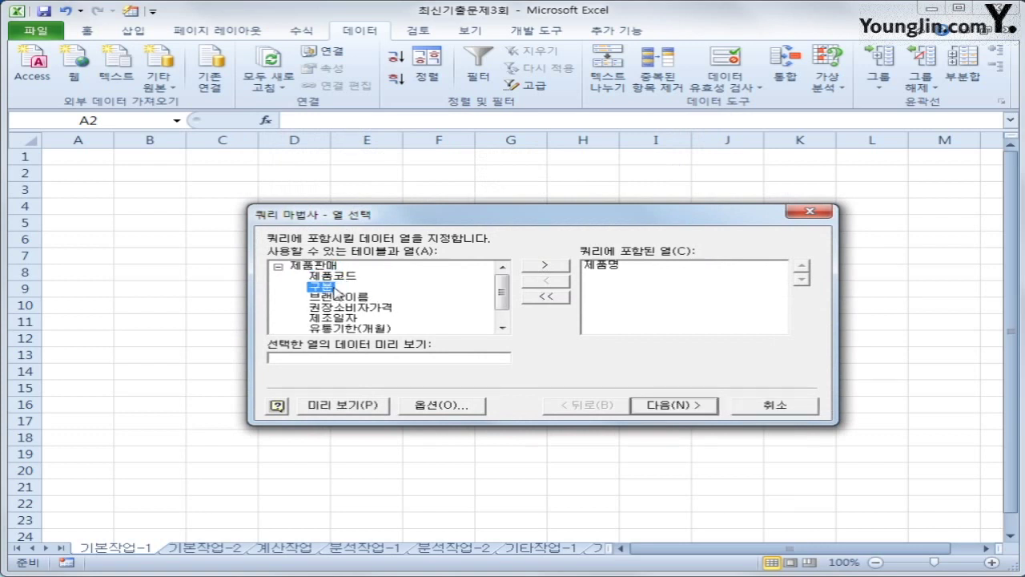
double_click(334, 288)
double_click(334, 290)
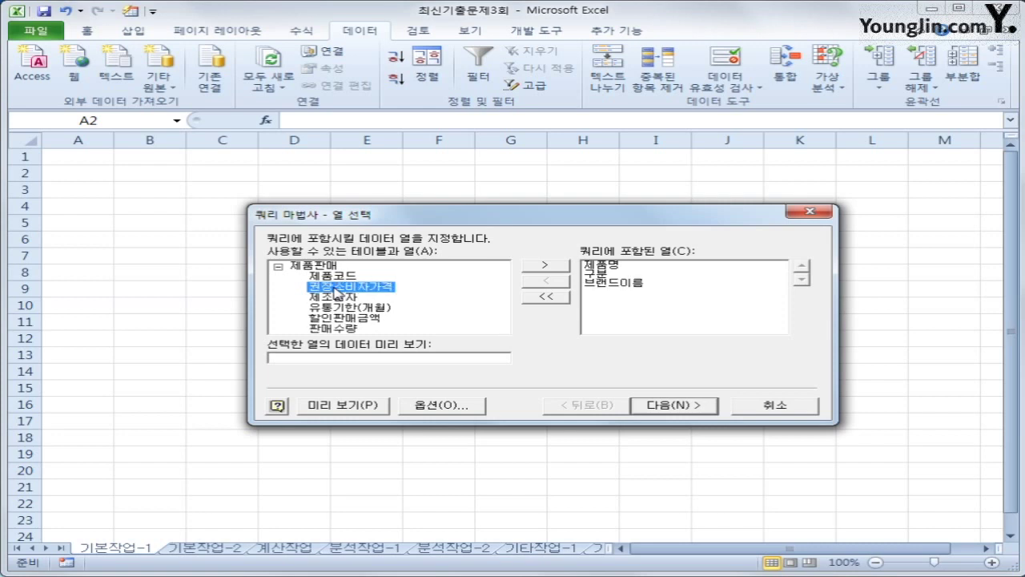
double_click(336, 290)
double_click(336, 288)
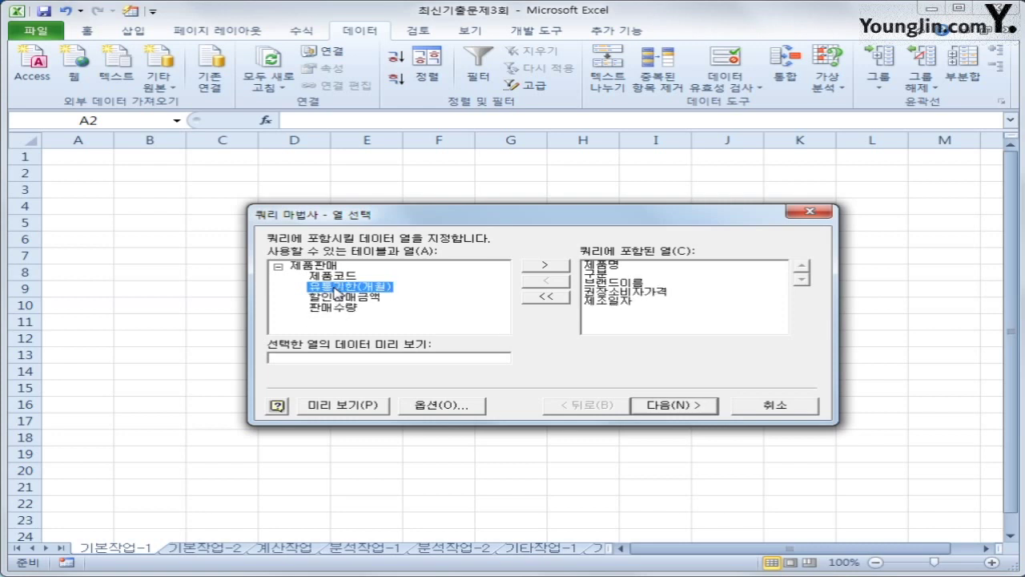
double_click(328, 308)
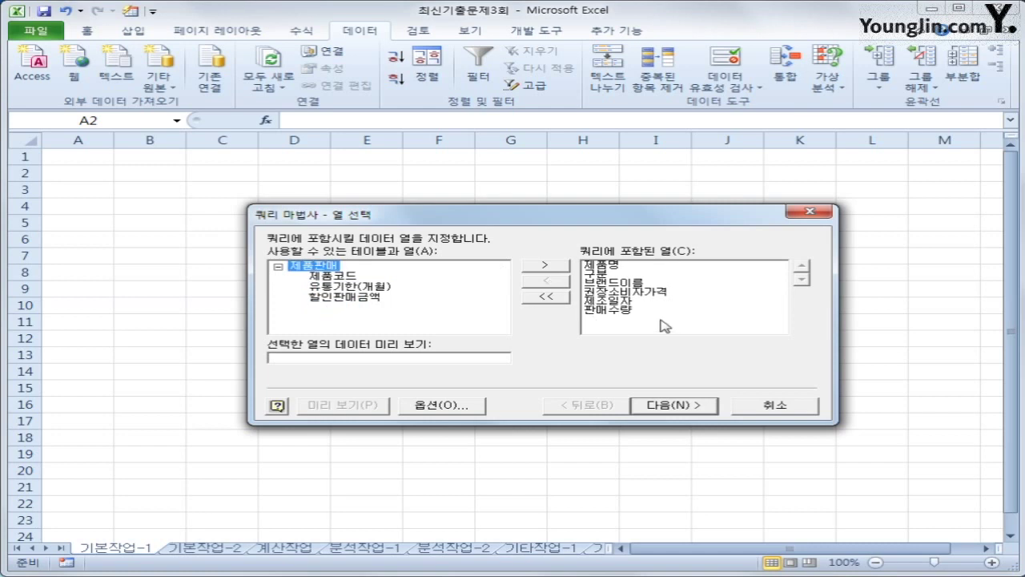
left_click(678, 405)
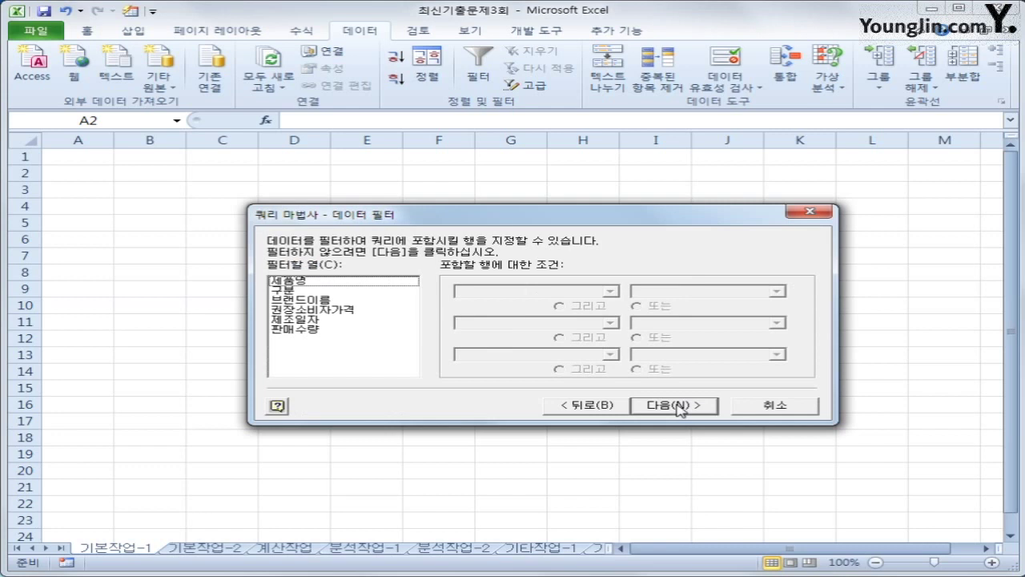
Filter the query rows to those where 권장소비자가격 is >= 80000.
left_click(341, 310)
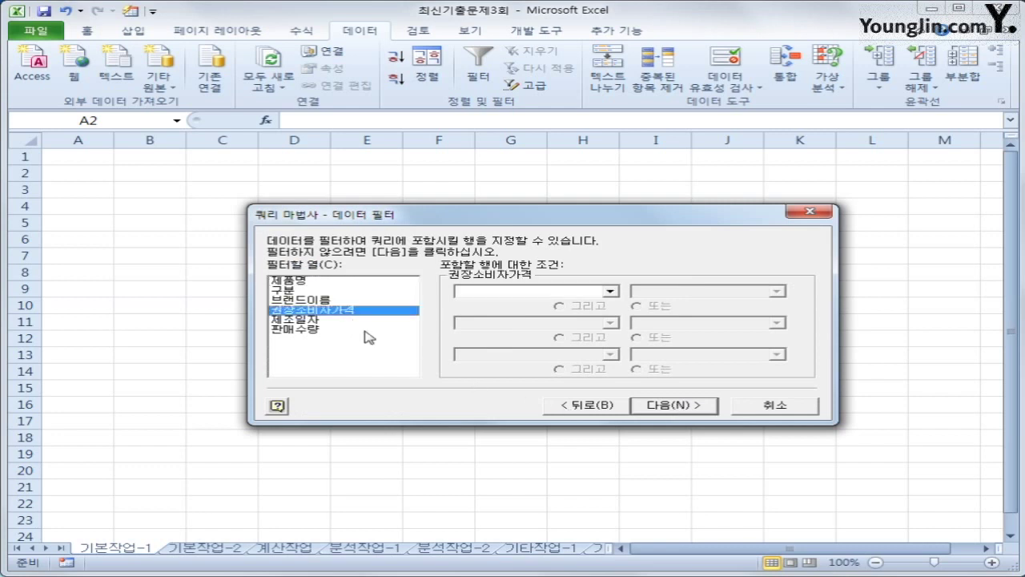
left_click(583, 293)
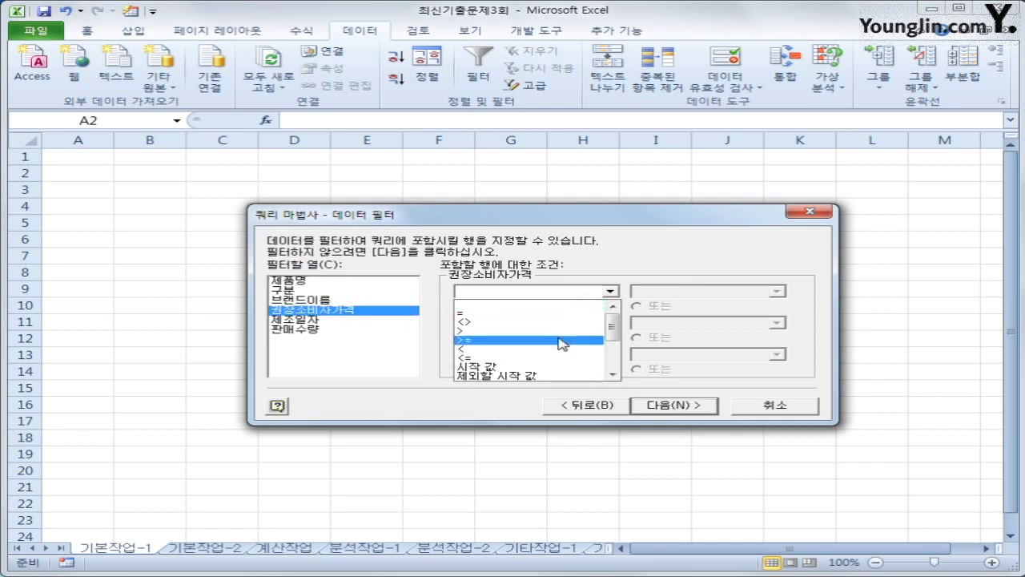
left_click(562, 337)
type("80000")
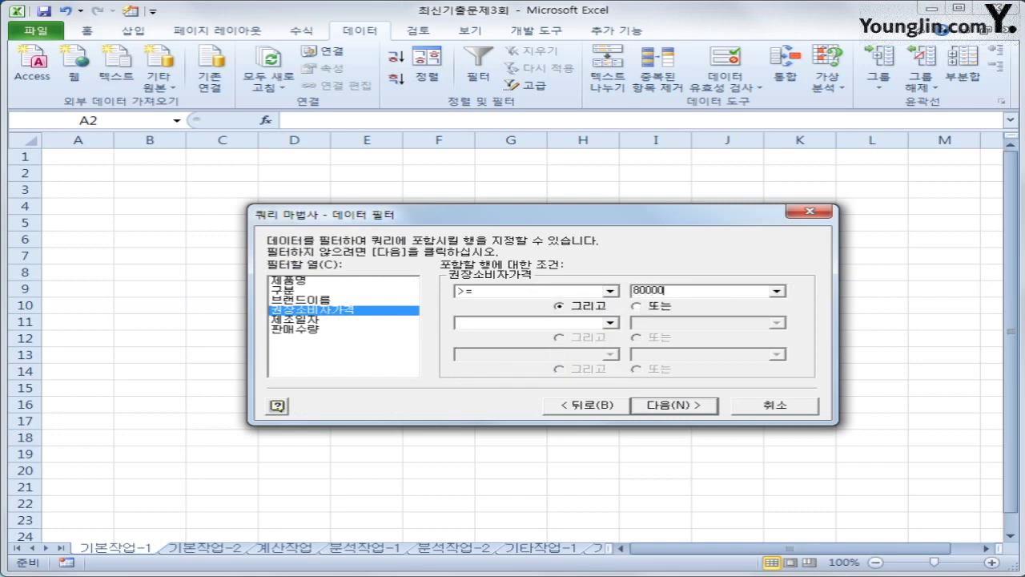
Add a filter condition on 제조일자 of >= 2016-03-01 and proceed to the sort order.
left_click(373, 324)
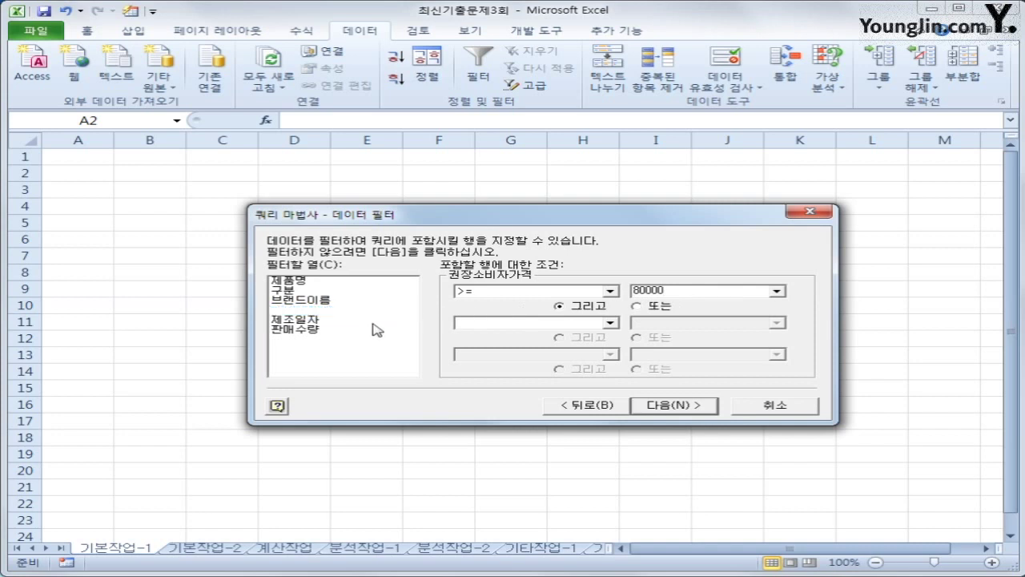
left_click(560, 292)
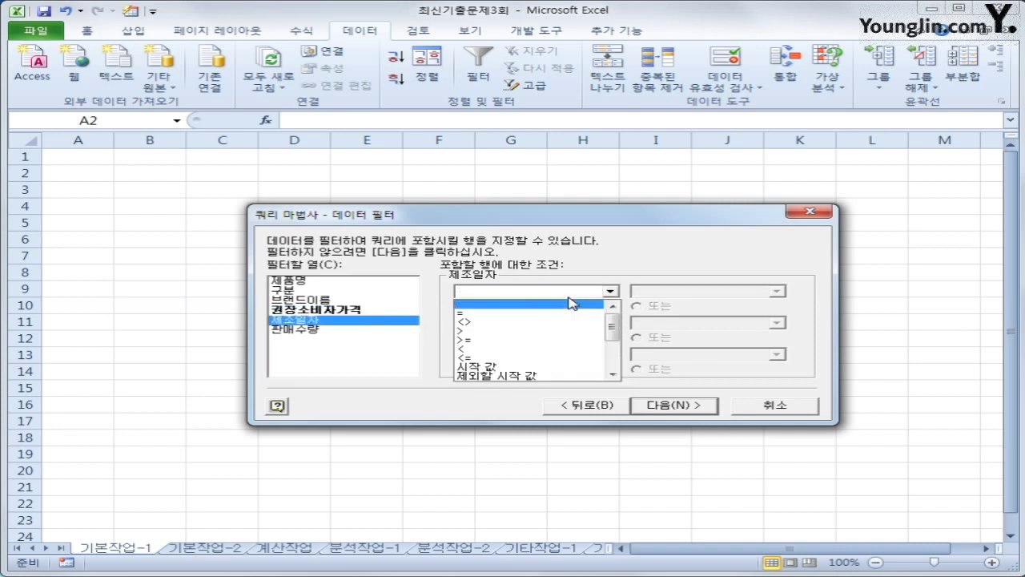
left_click(558, 339)
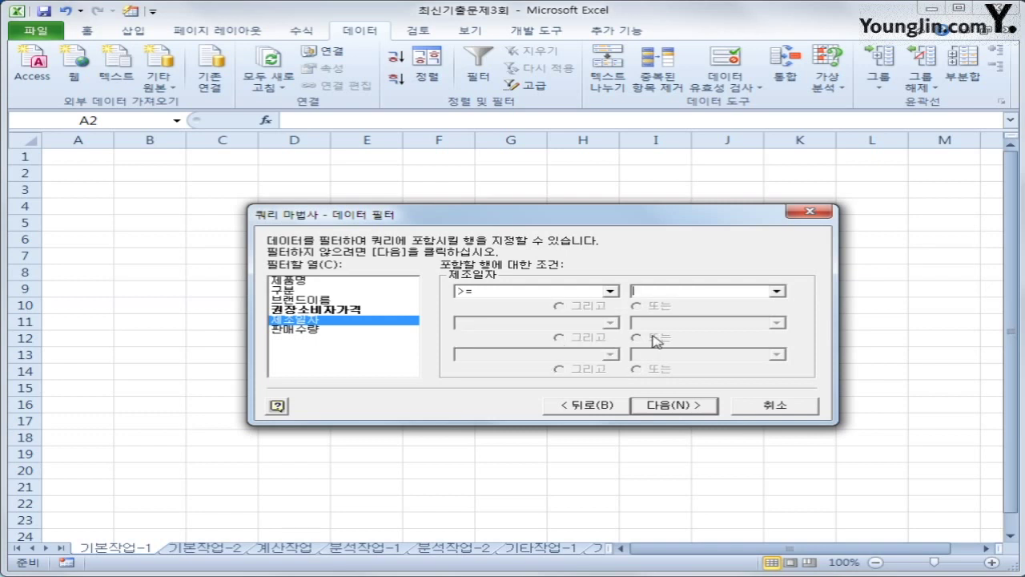
left_click(703, 291)
type("20116-0")
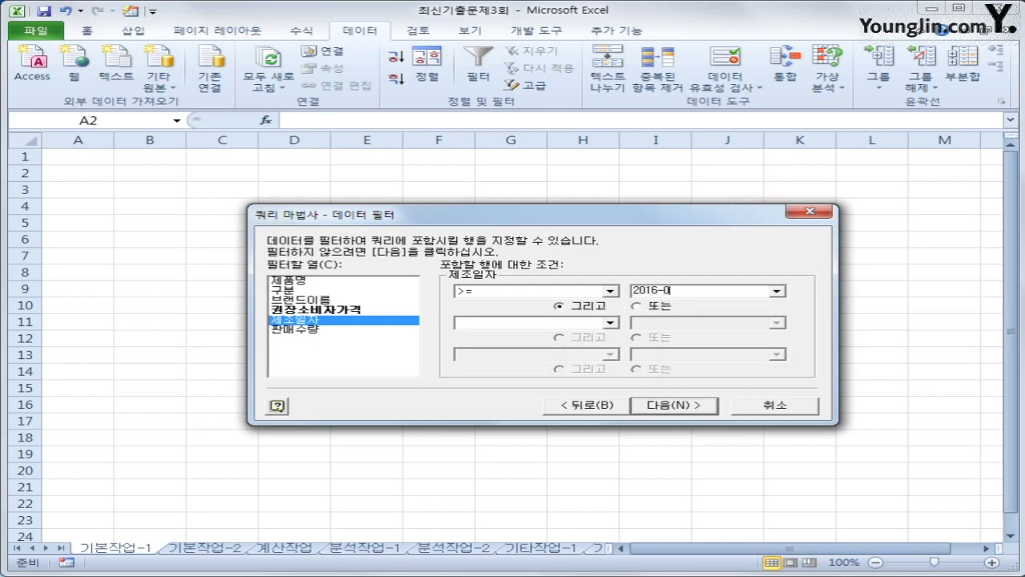
type("3-01")
left_click(664, 406)
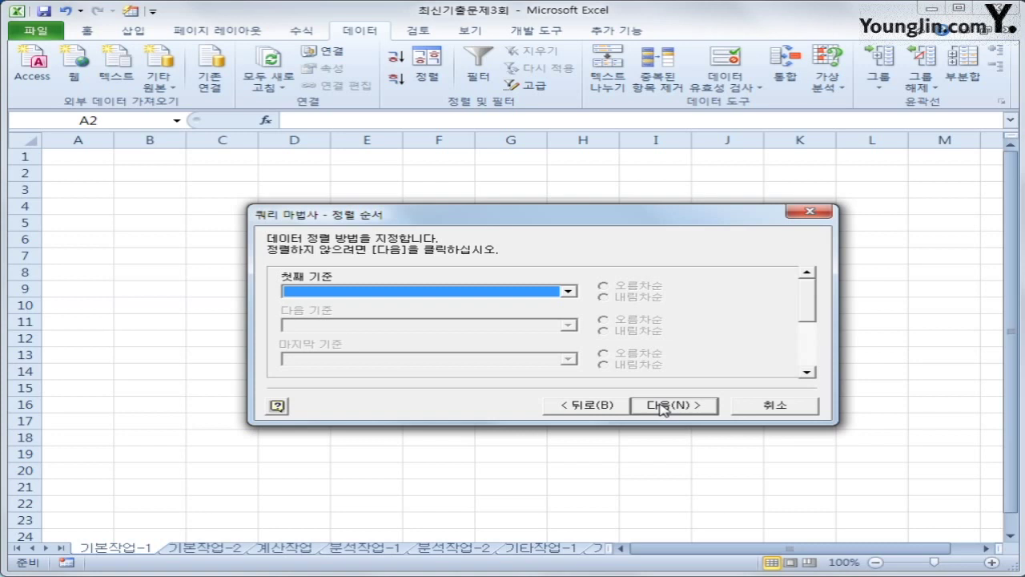
Sort the query by 권장소비자가격 in descending order (내림차순), with 제조일자 ascending (오름차순) as the second key.
left_click(474, 292)
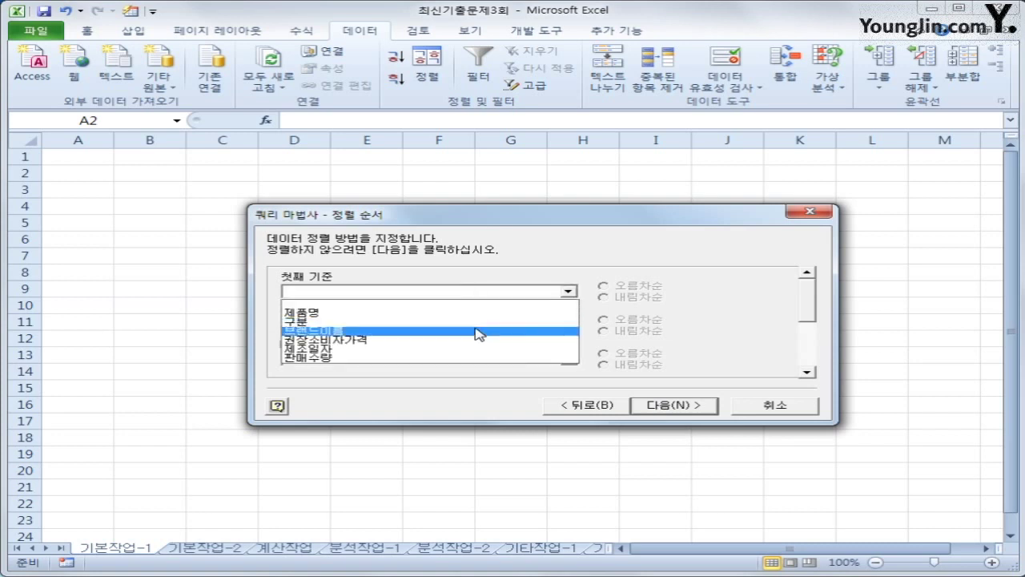
left_click(472, 341)
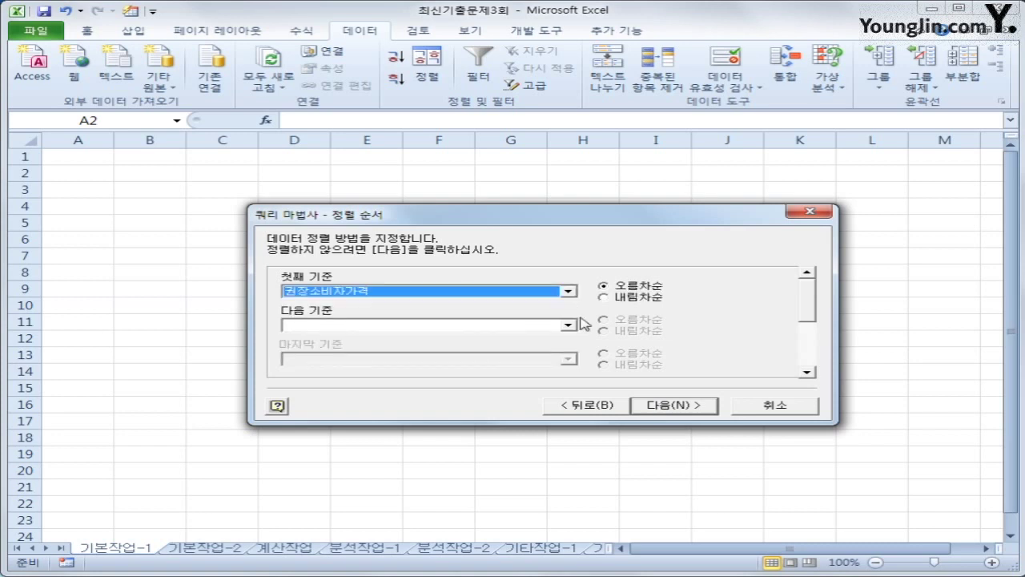
left_click(631, 298)
left_click(567, 325)
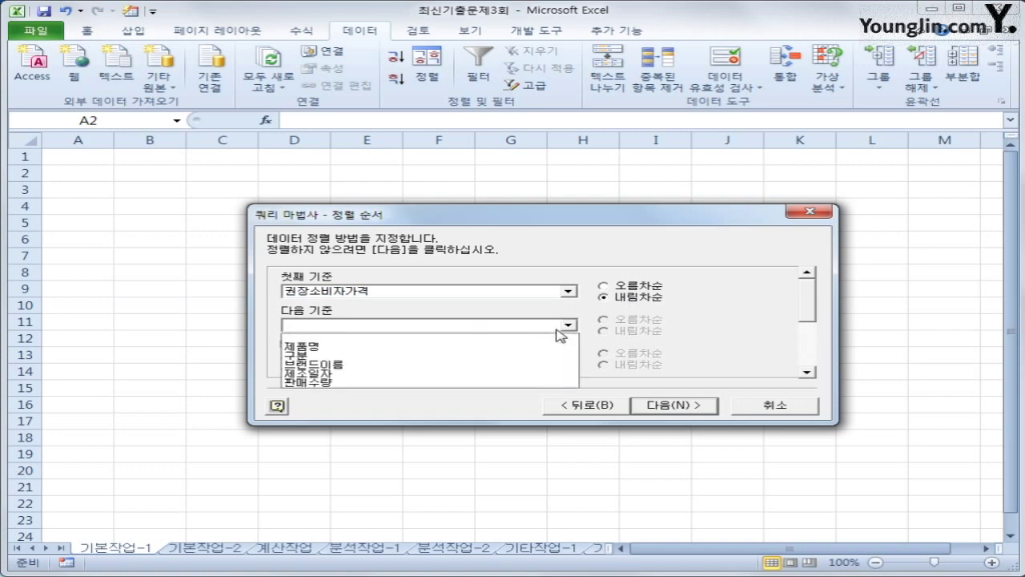
left_click(542, 374)
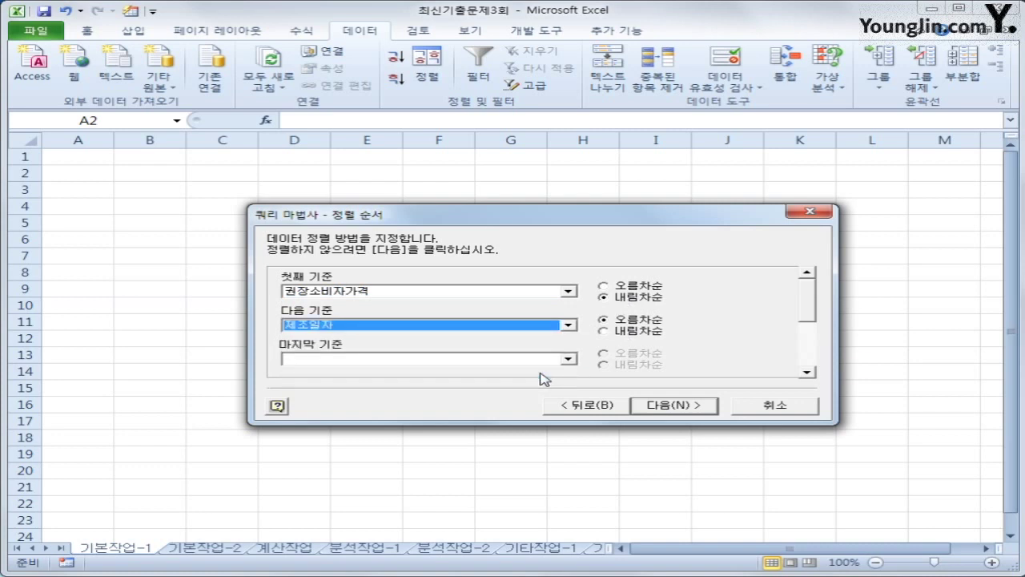
left_click(630, 322)
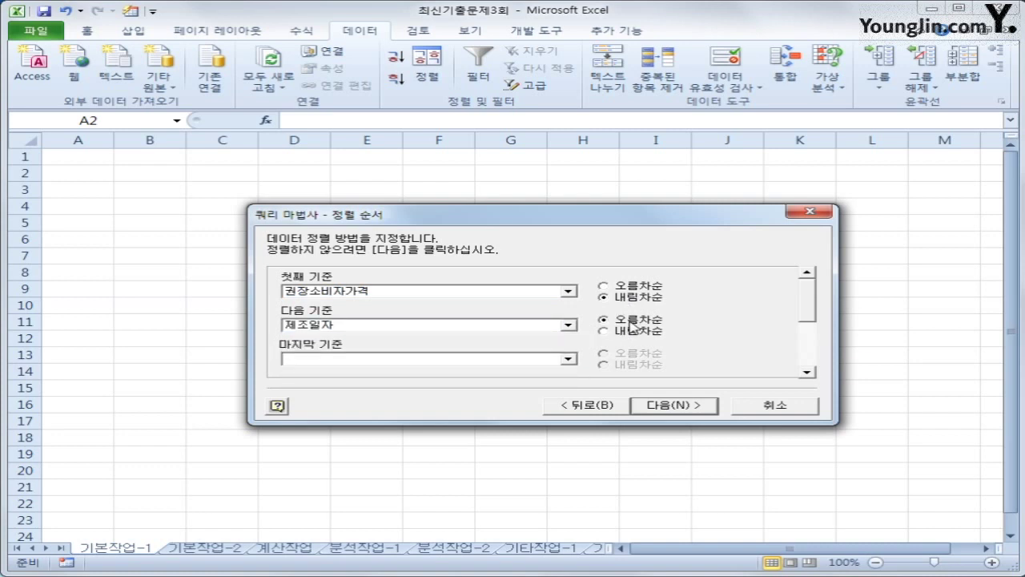
left_click(685, 405)
Finish the query by importing its data as a table at cell A2, and open the 기본작업-2 sheet.
left_click(685, 404)
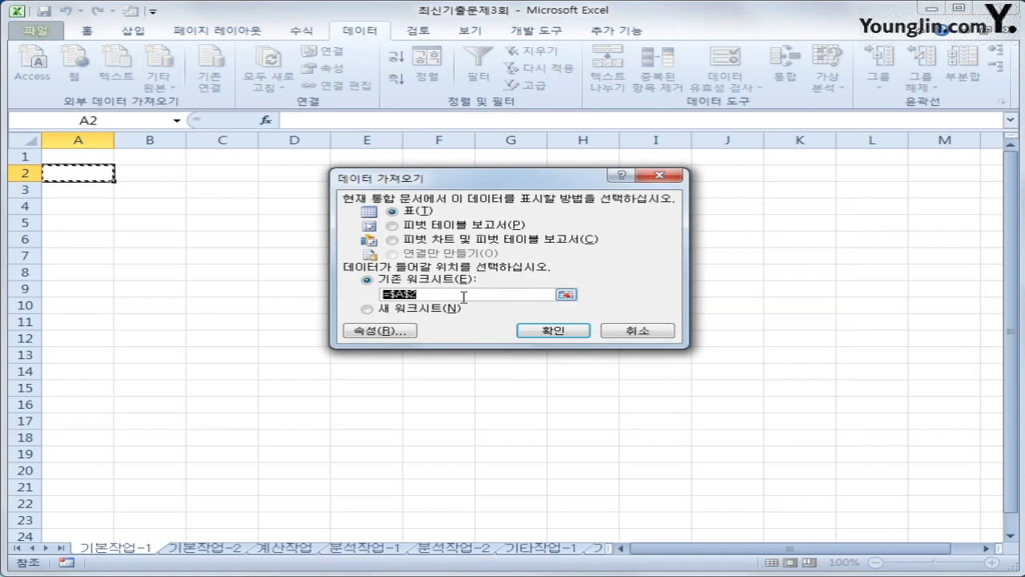
left_click(560, 329)
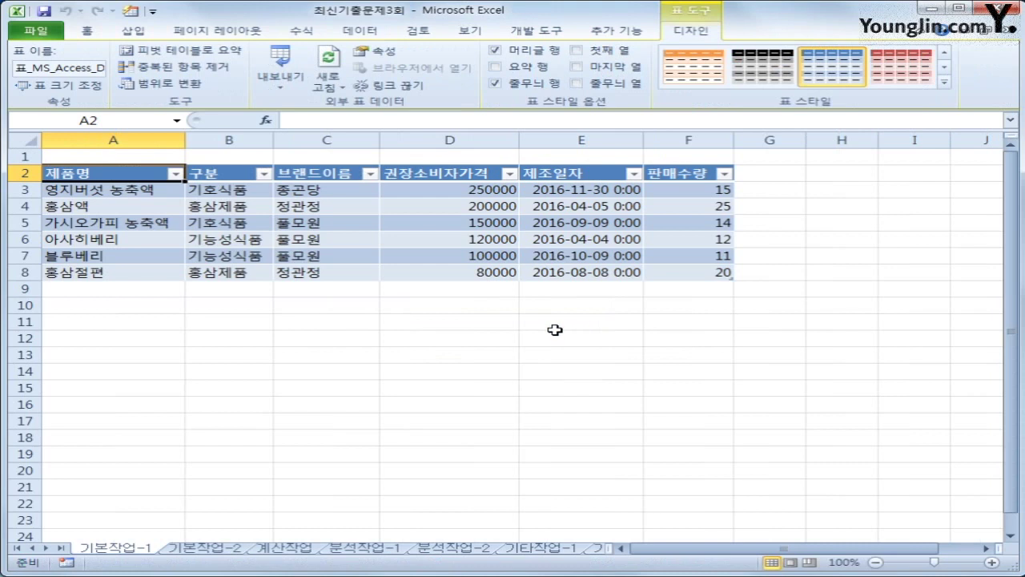
left_click(205, 548)
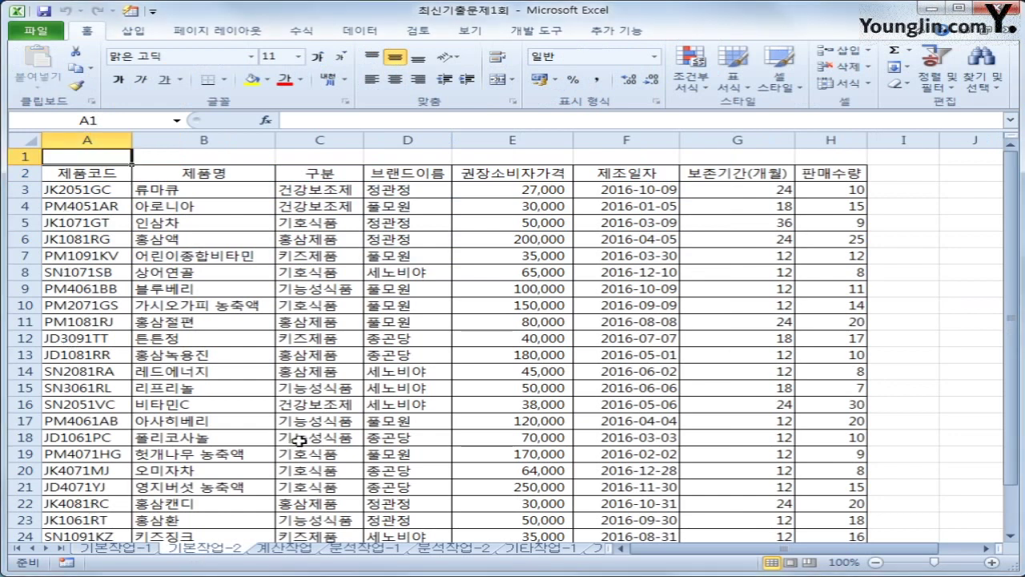
Examine the product table in A2:H26 and the empty criteria cells A28:A29 below it.
scroll(299, 440, "down", 3)
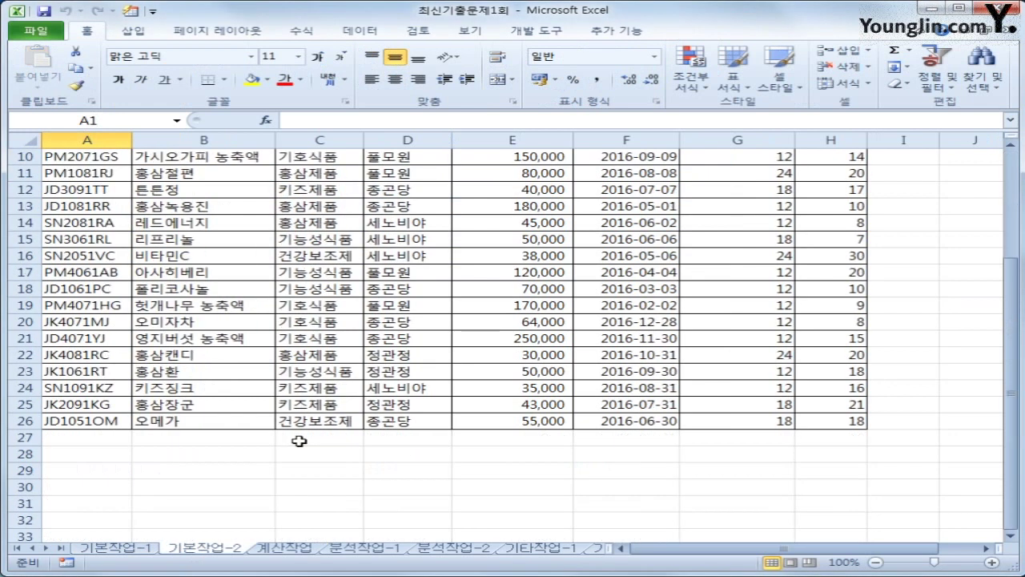
left_click(76, 450)
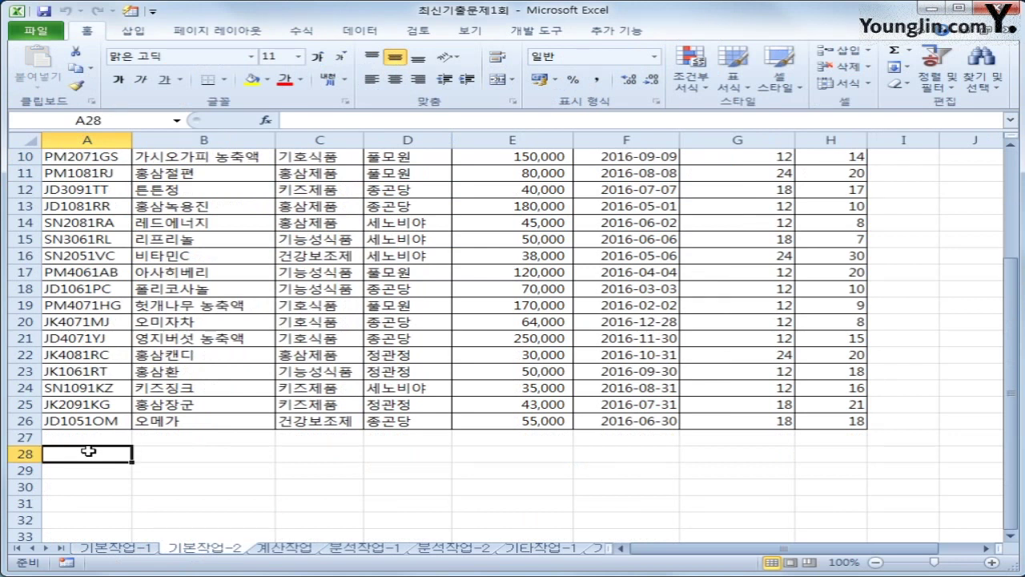
scroll(88, 451, "up", 3)
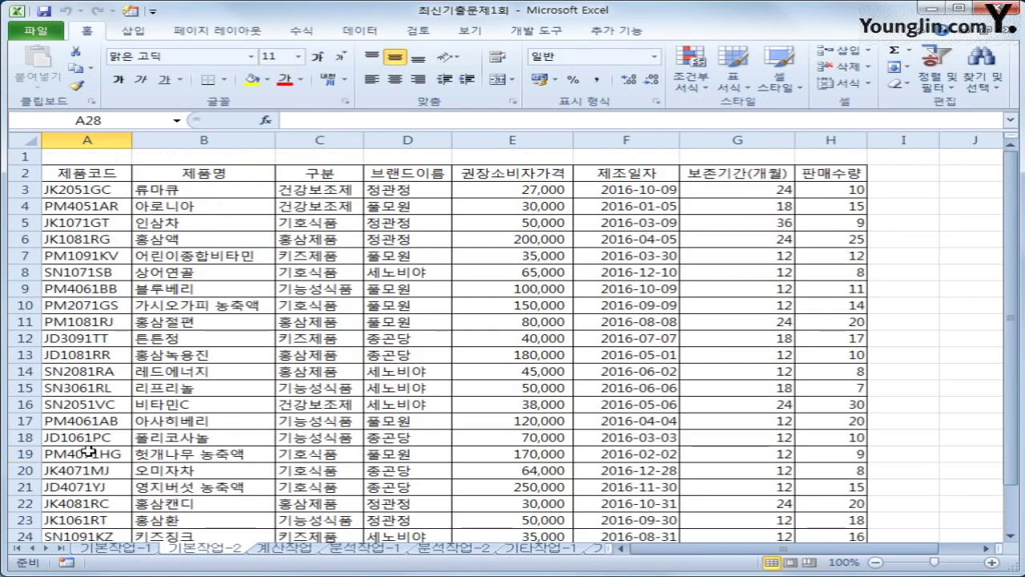
left_click_drag(84, 172, 847, 506)
scroll(847, 506, "up", 2)
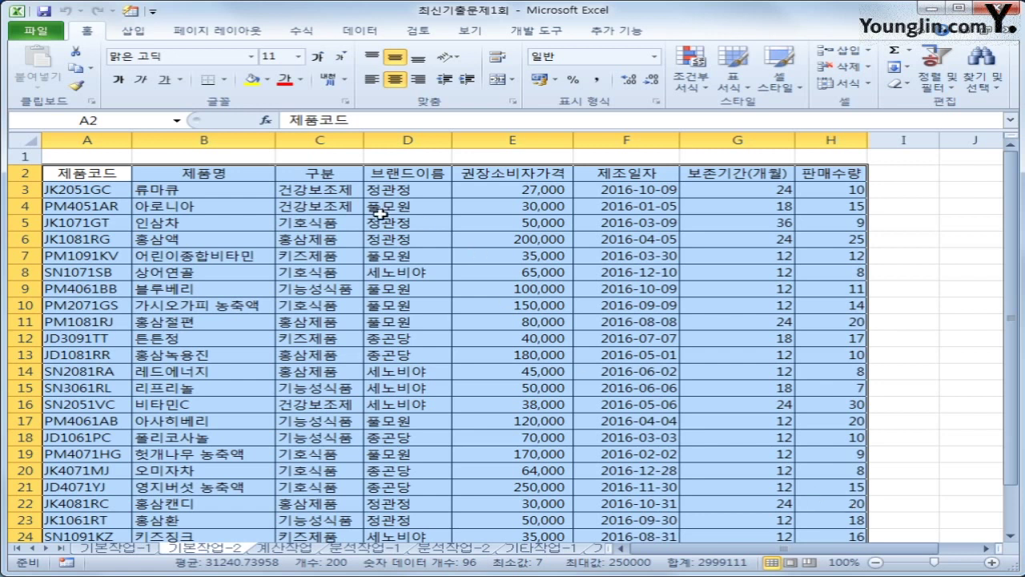
scroll(378, 214, "down", 4)
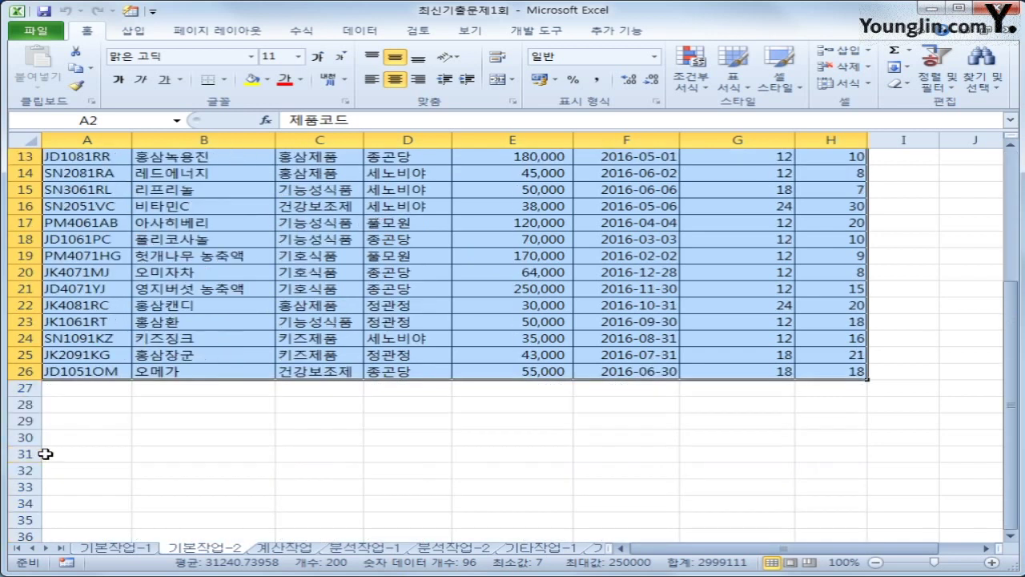
left_click(77, 406)
left_click_drag(76, 406, 78, 420)
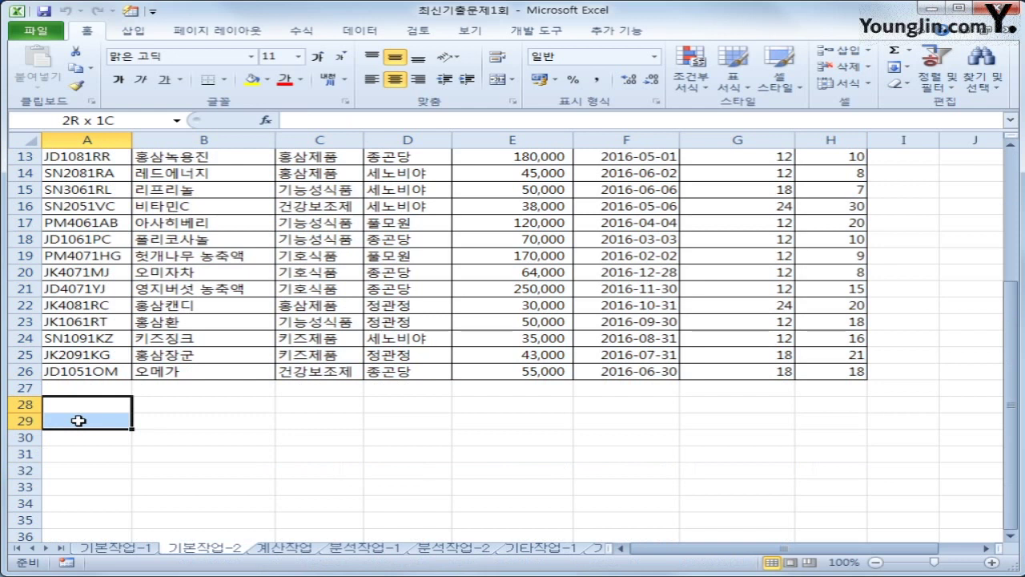
left_click_drag(79, 421, 92, 422)
left_click(91, 409)
left_click(103, 403)
left_click(97, 419)
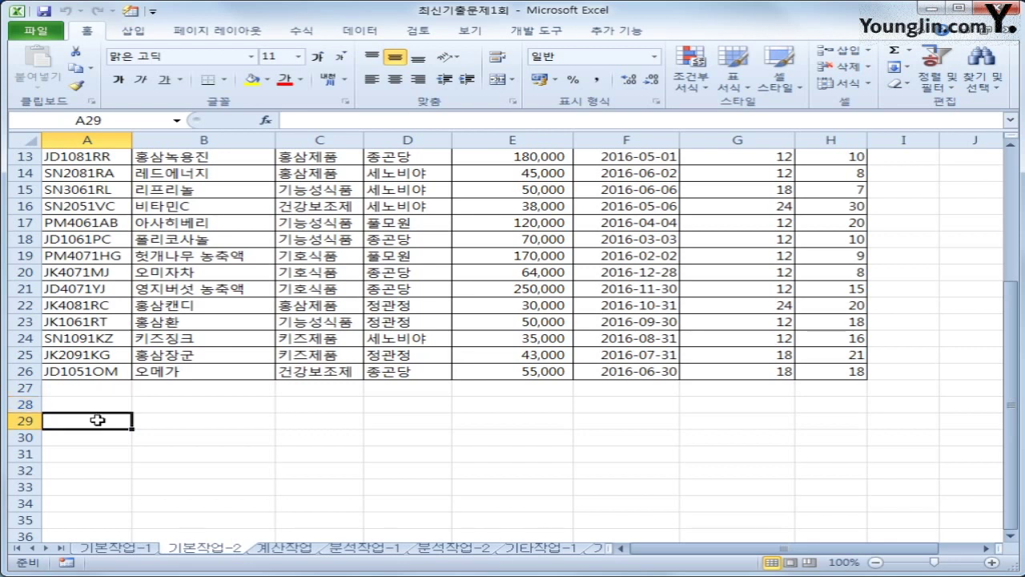
Enter the criteria heading 조건 in cell A28.
left_click(104, 405)
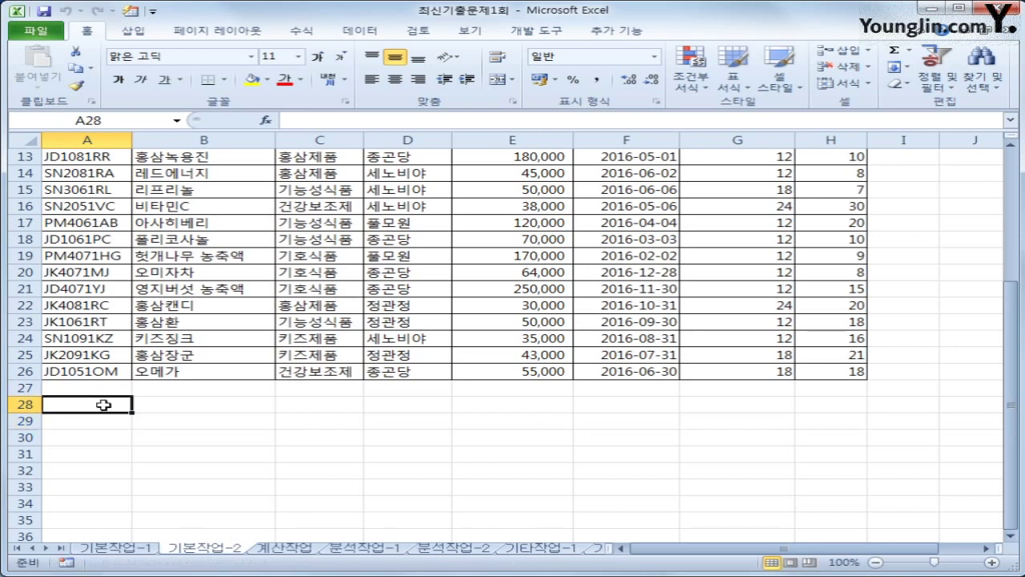
type("wh")
key("BackSpace")
key("BackSpace")
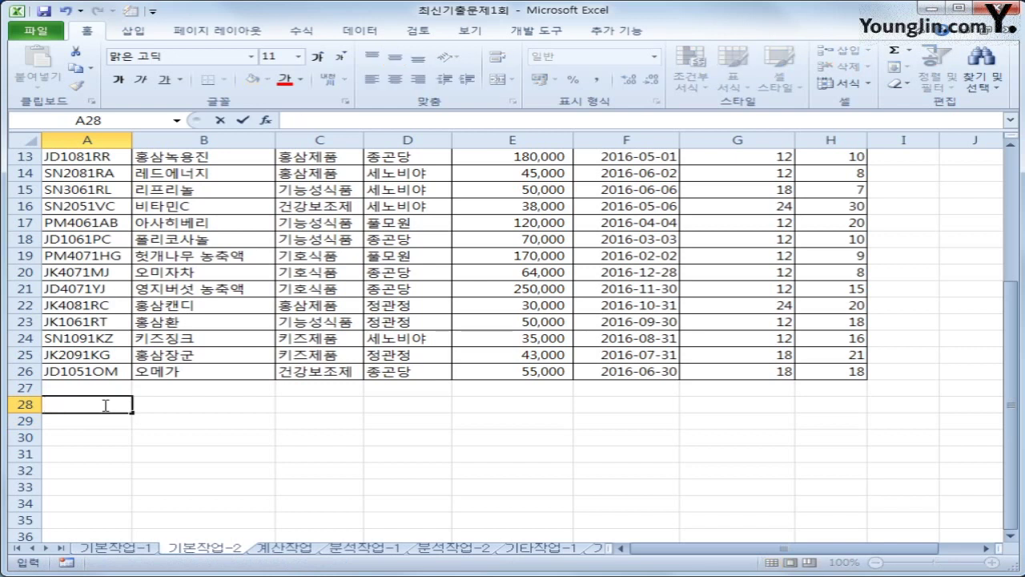
type("조건")
key("Return")
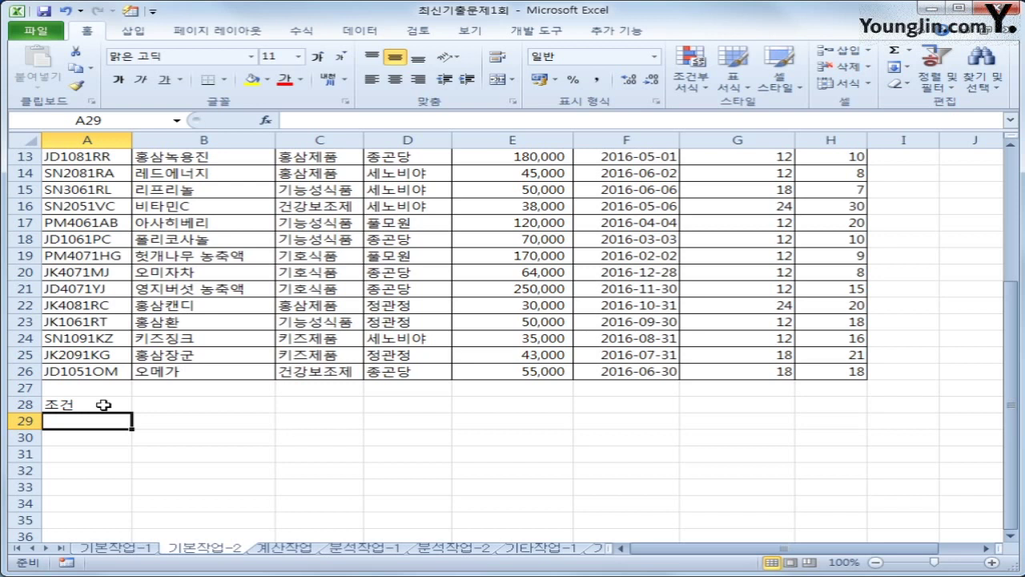
Start an OR formula in cell A29 with the first condition C3="건강보조제".
type("=")
type("ㅠ")
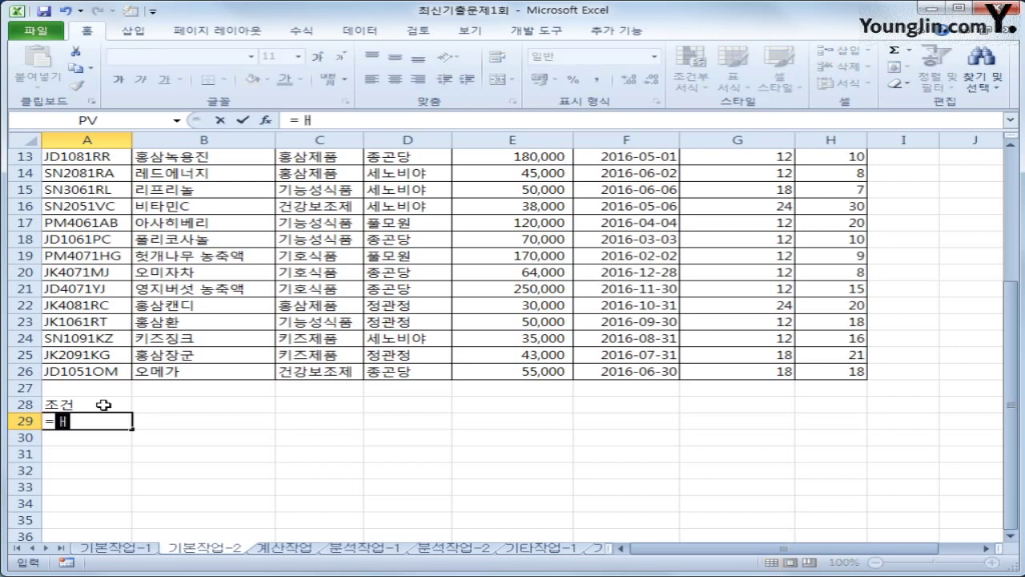
key("BackSpace")
type("or(")
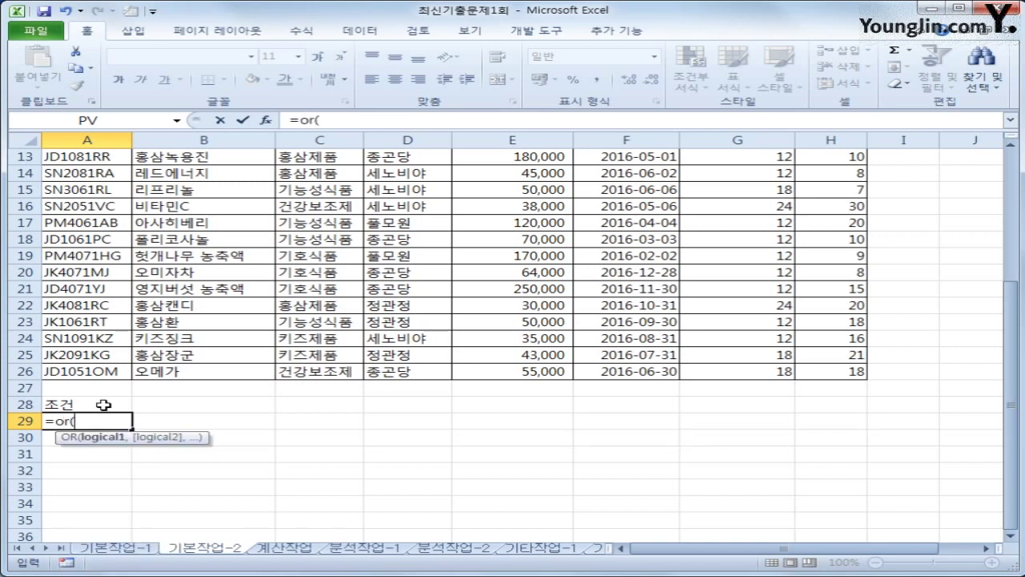
scroll(104, 404, "up", 4)
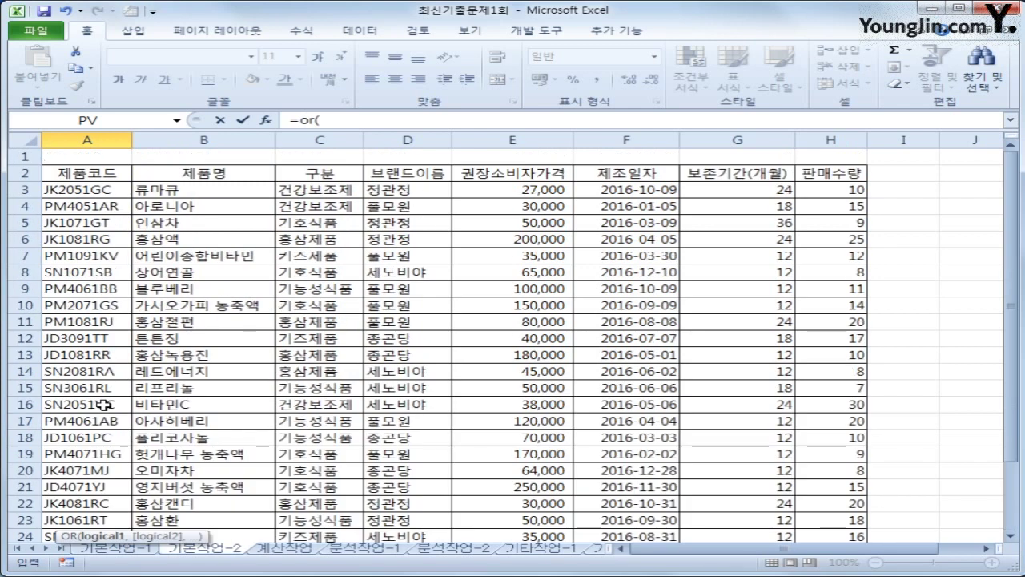
left_click(324, 192)
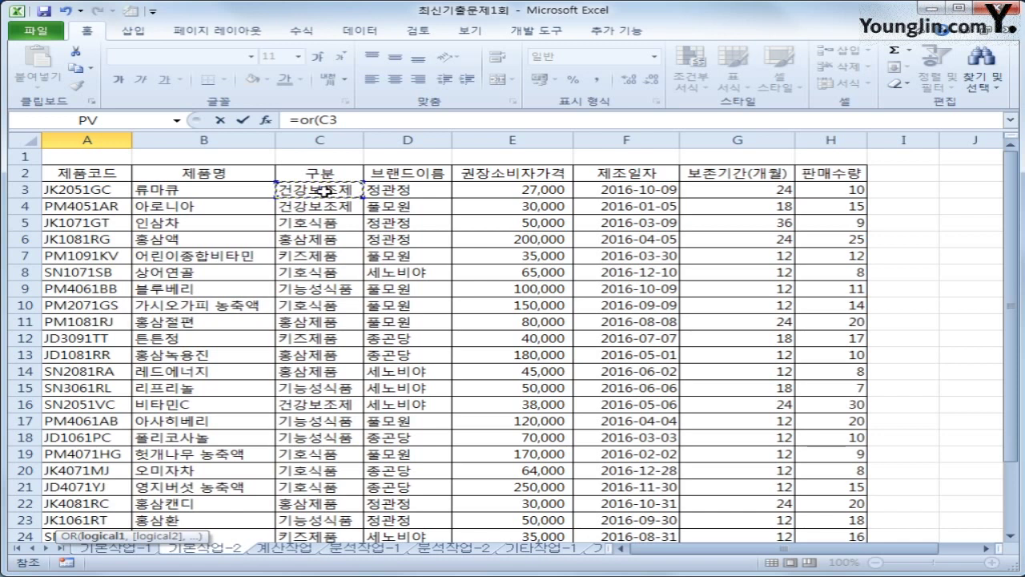
type("=\"ㄱ")
type("건강보조제")
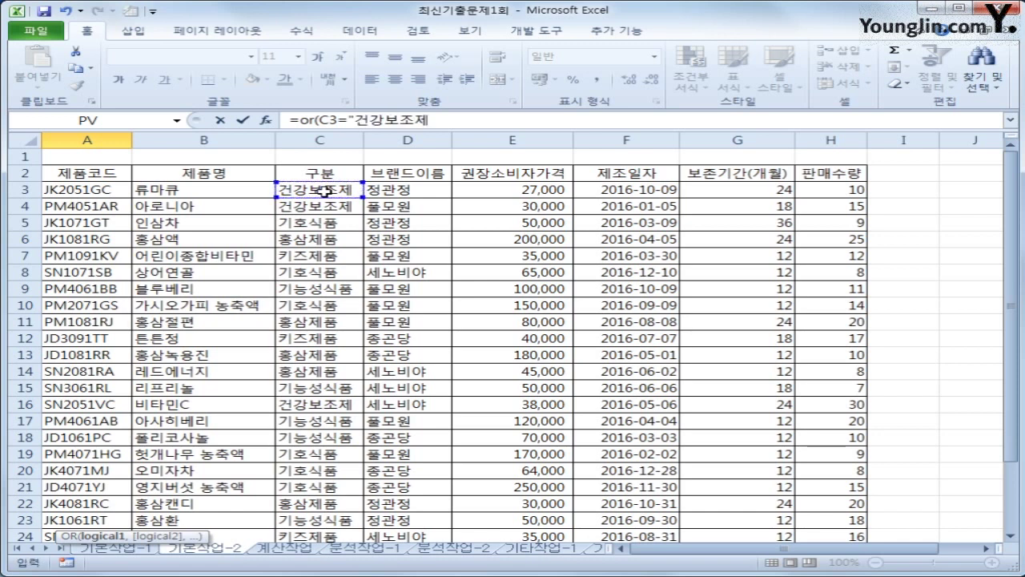
type("\",")
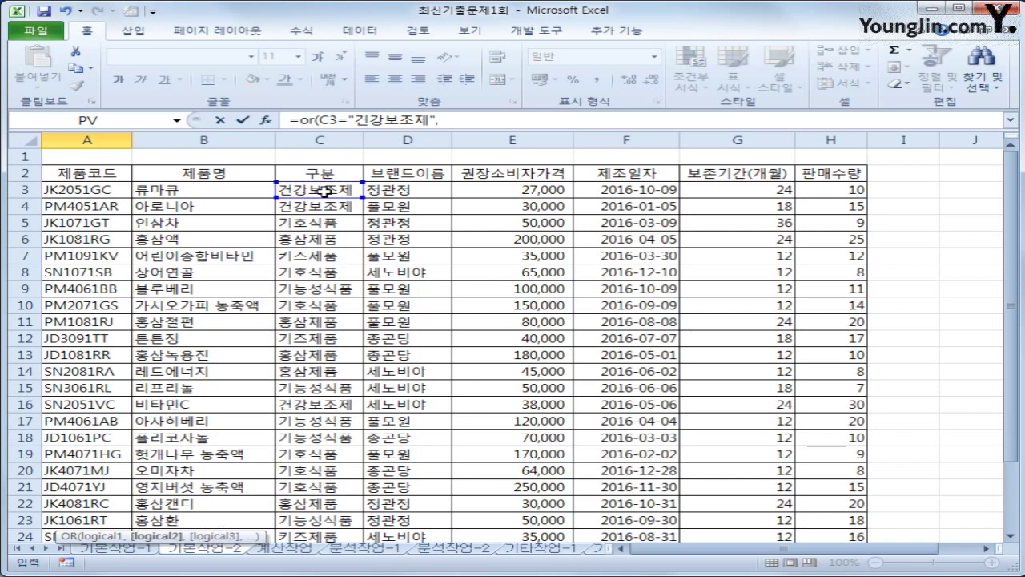
Add C3="홍삼제품" as the OR formula's second condition and complete the formula in A29.
left_click(324, 191)
type("=\"")
type("gh")
key("BackSpace")
key("BackSpace")
type("호ㅇ삼")
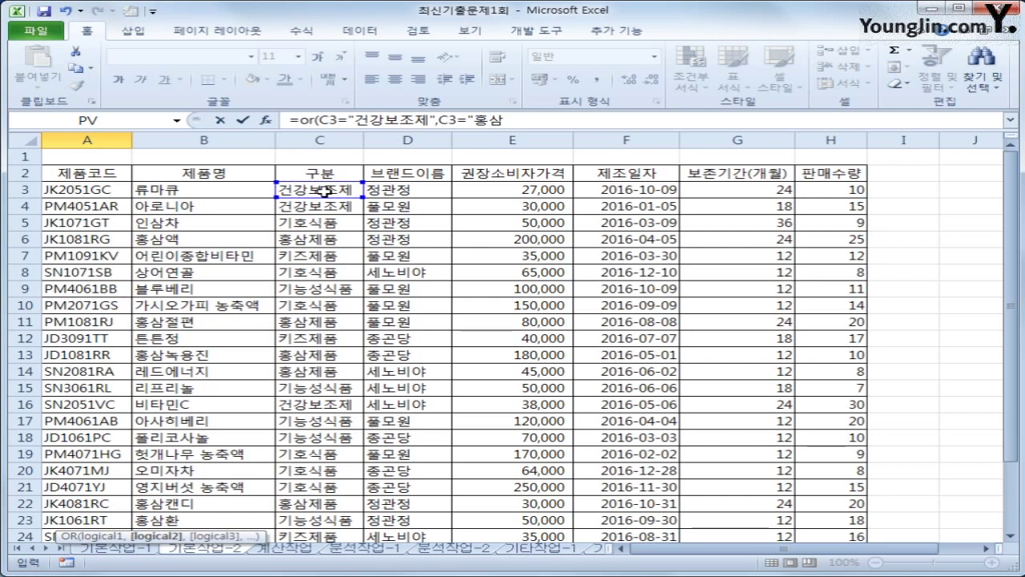
type("제품\")")
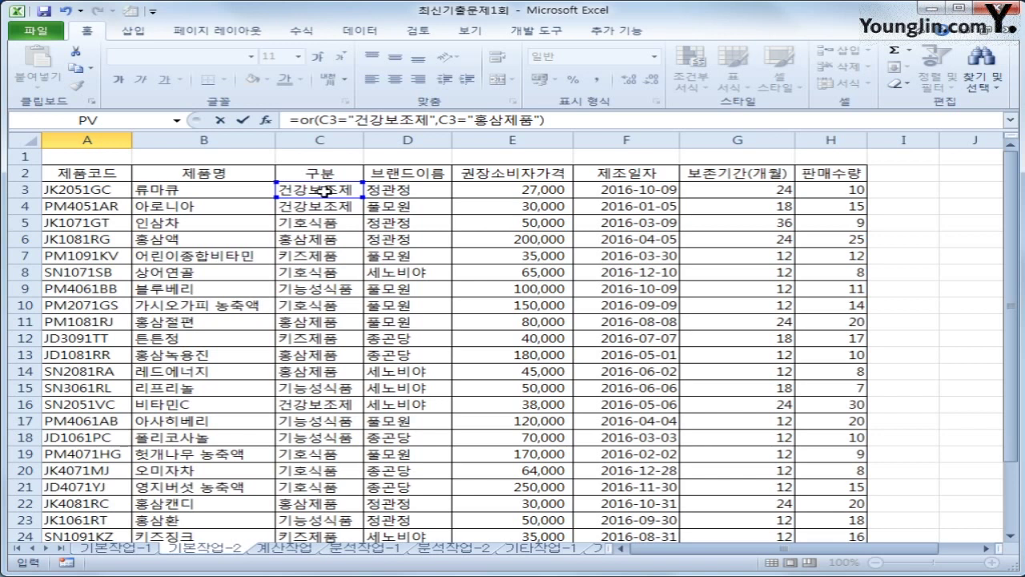
key("Return")
Wrap the OR formula in A29 inside an AND function and begin its second argument.
key("Up")
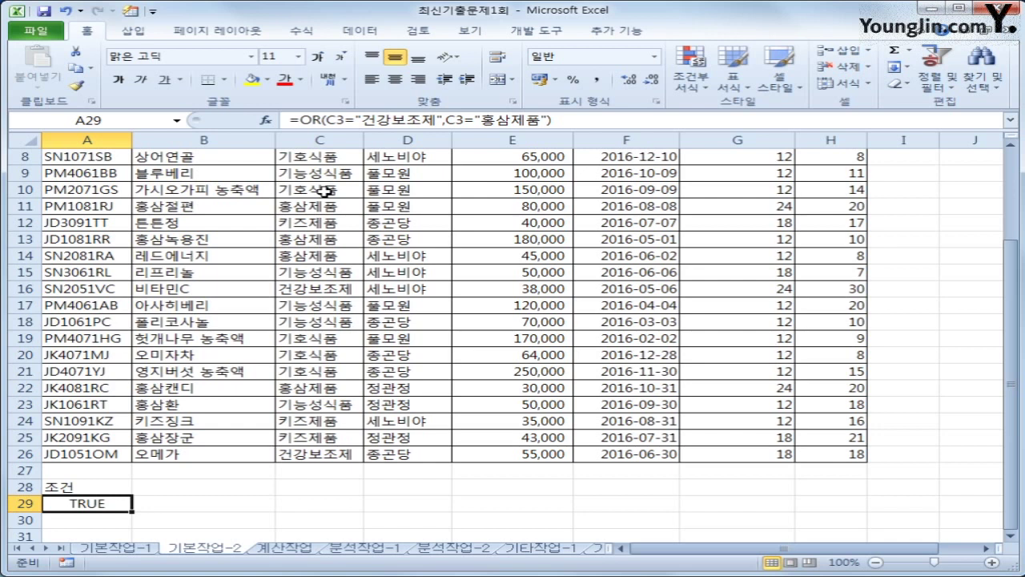
key("F2")
key("Right")
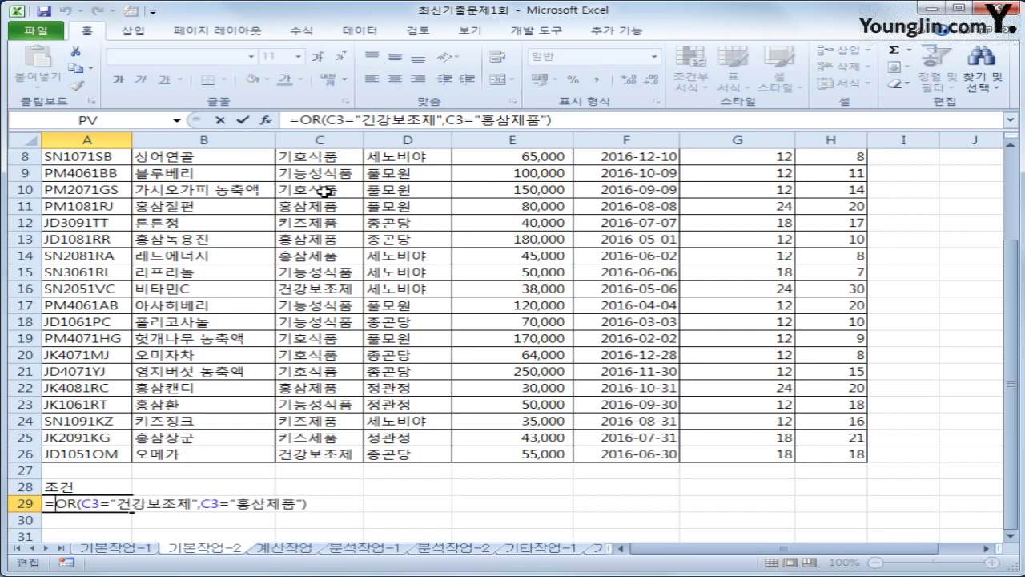
type("and(")
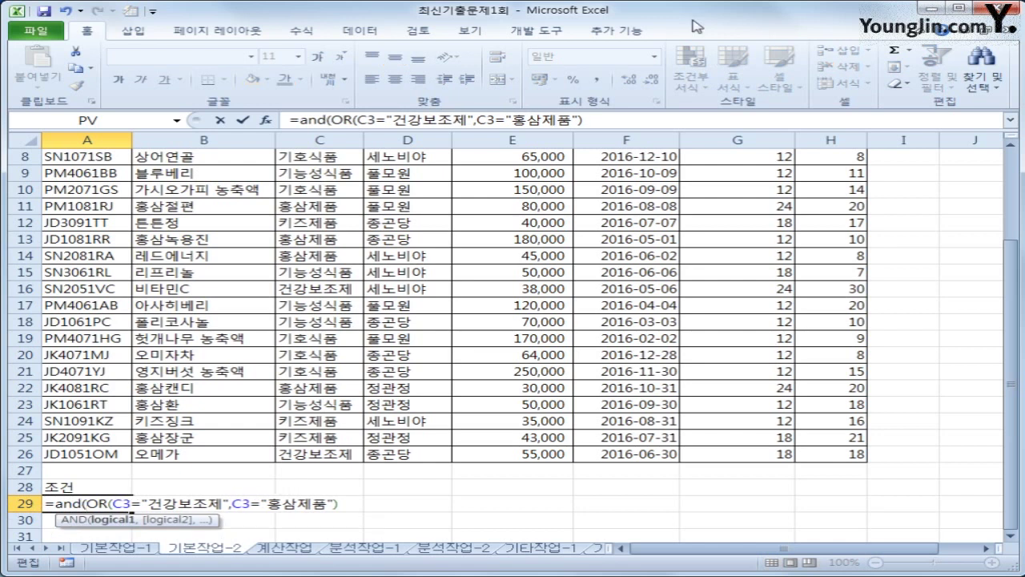
left_click(607, 120)
type(",")
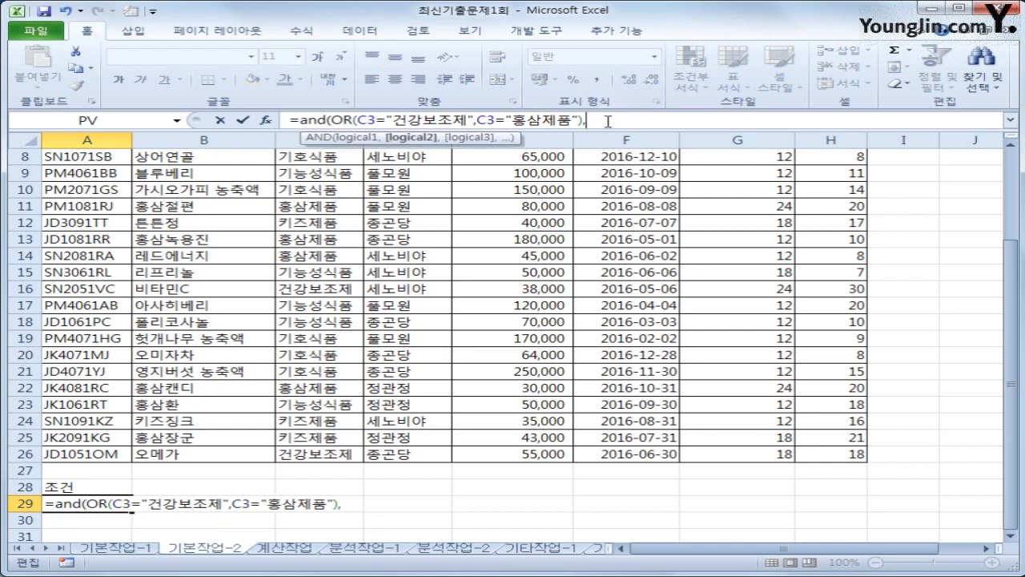
Add H3>AVERAGE($H$3:$H$26) as the AND function's second condition and complete the formula in A29.
scroll(1015, 291, "up", 3)
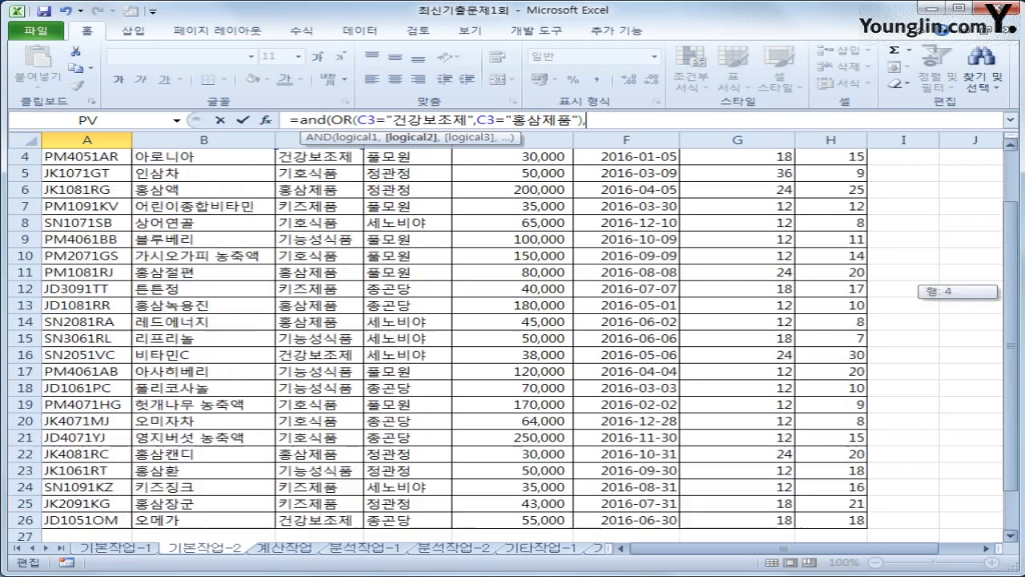
left_click(833, 192)
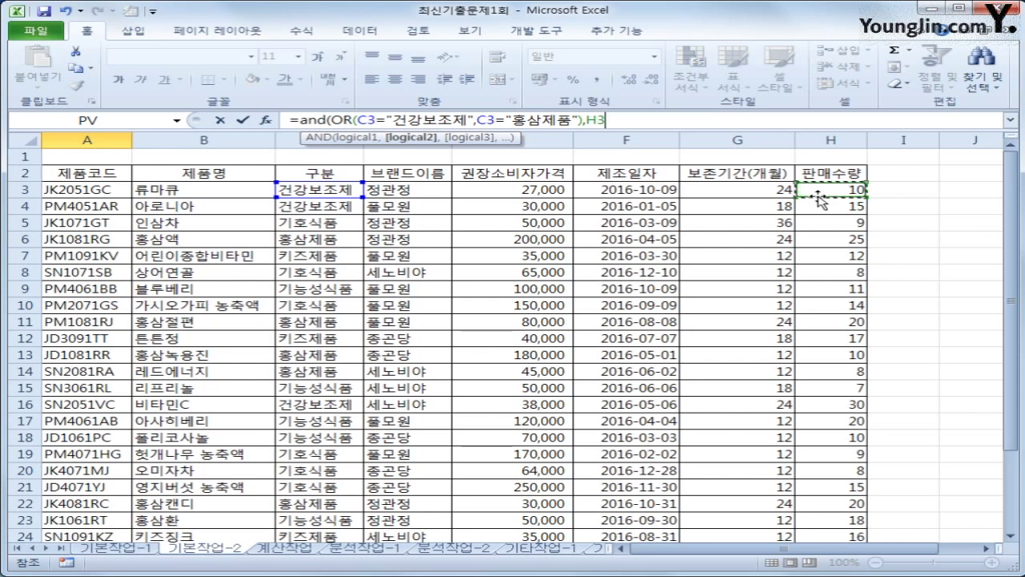
type(">")
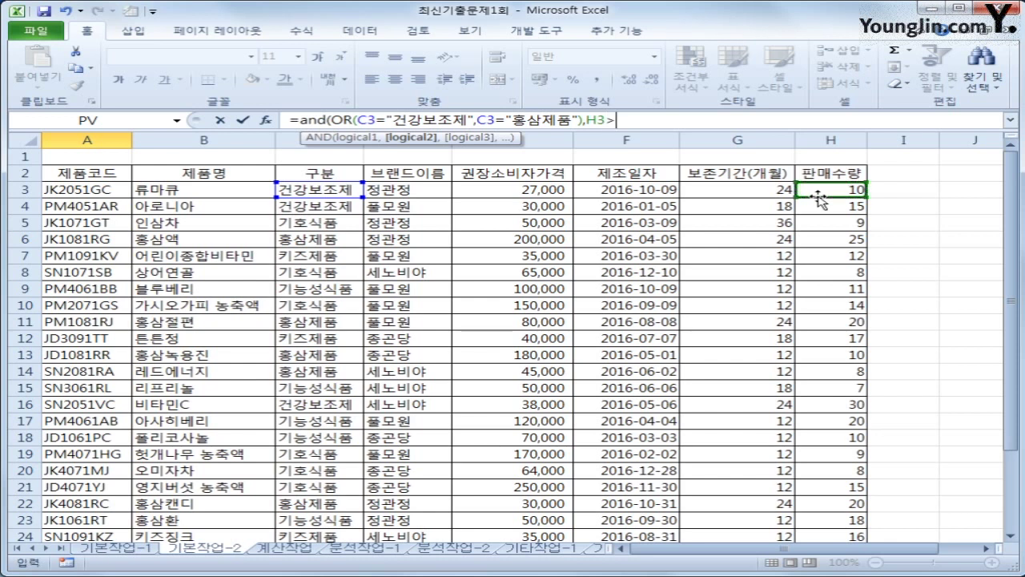
type("ave")
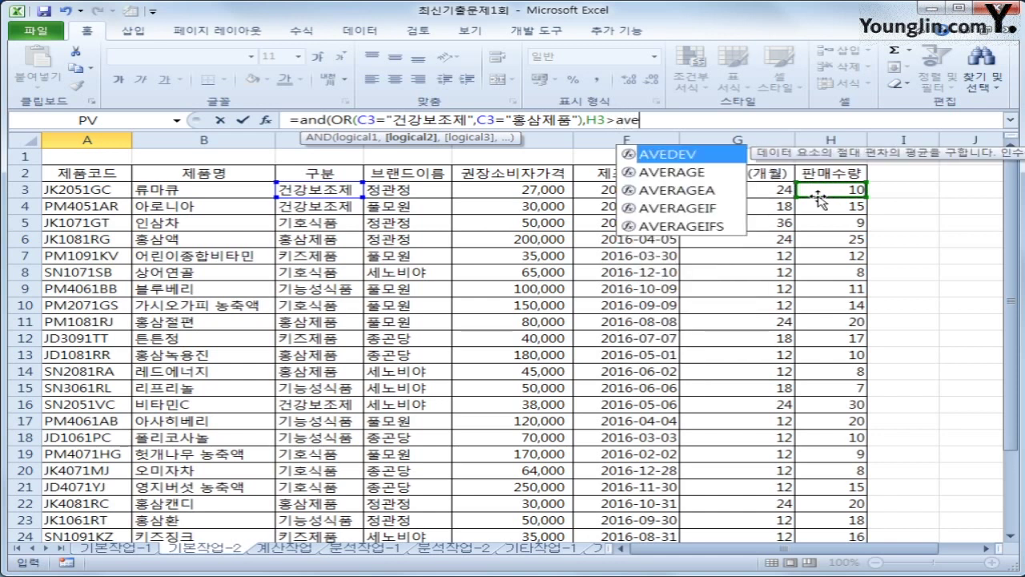
key("Down")
key("Tab")
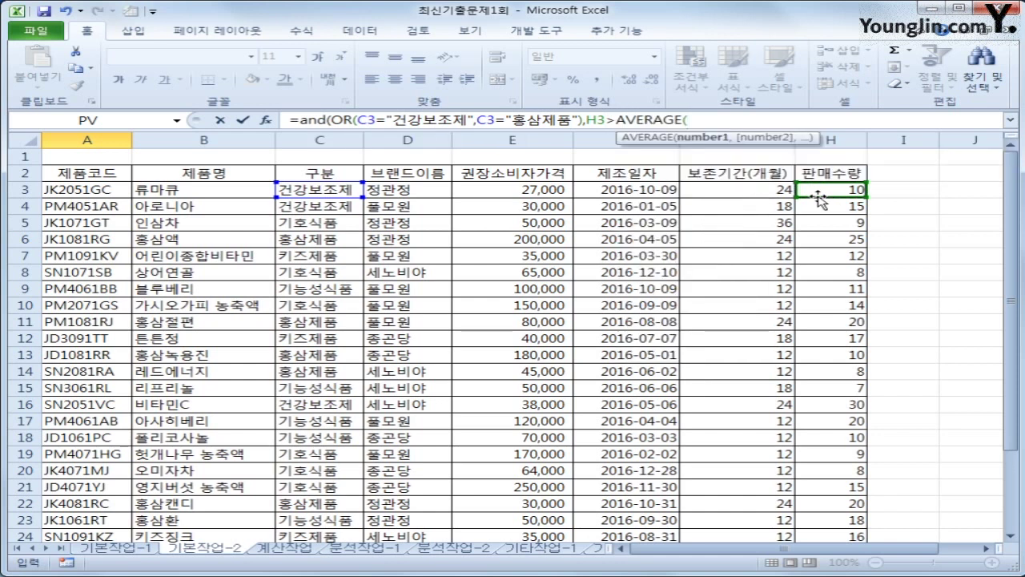
left_click(825, 190)
left_click_drag(826, 190, 842, 505)
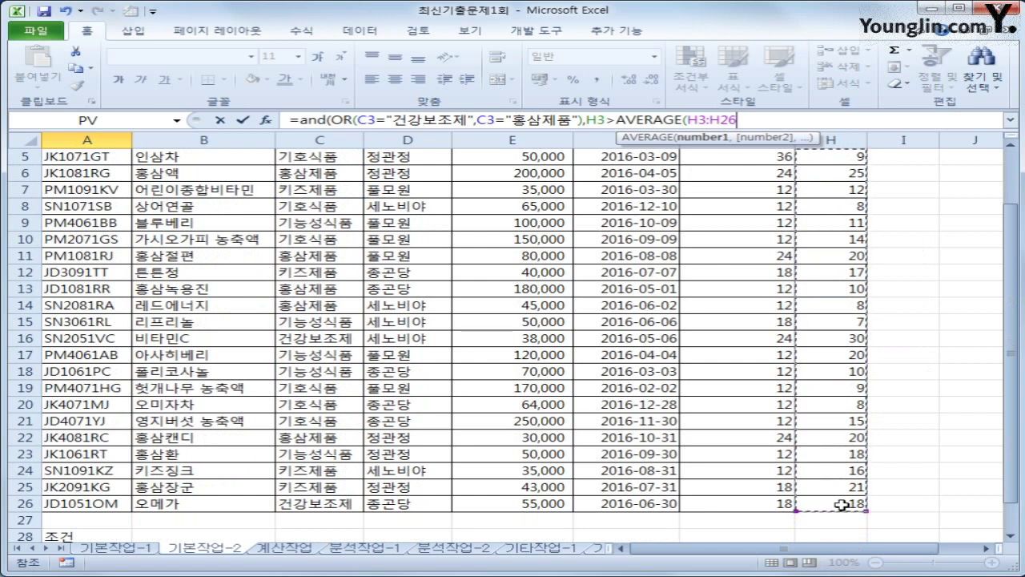
key("F4")
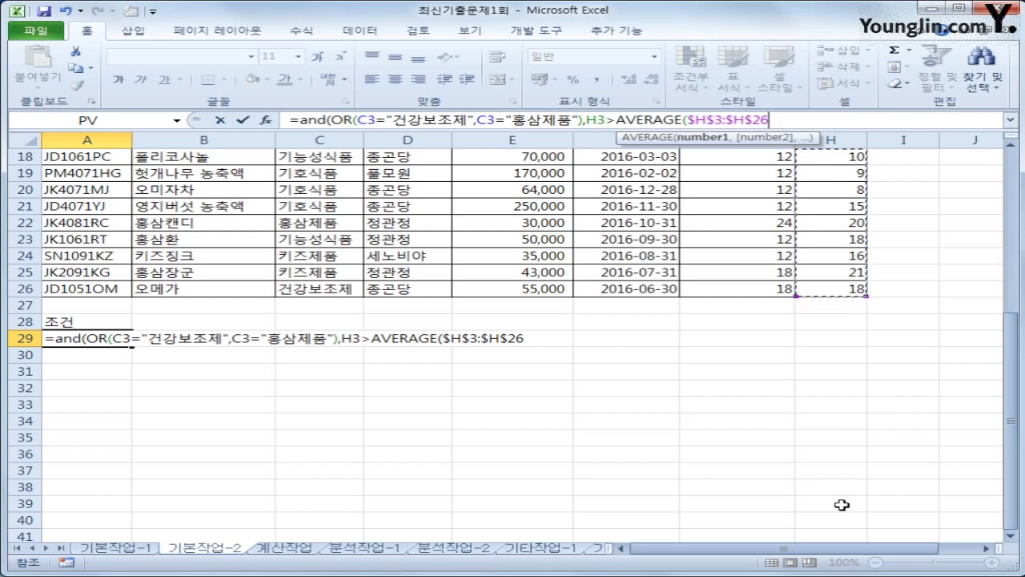
type("))")
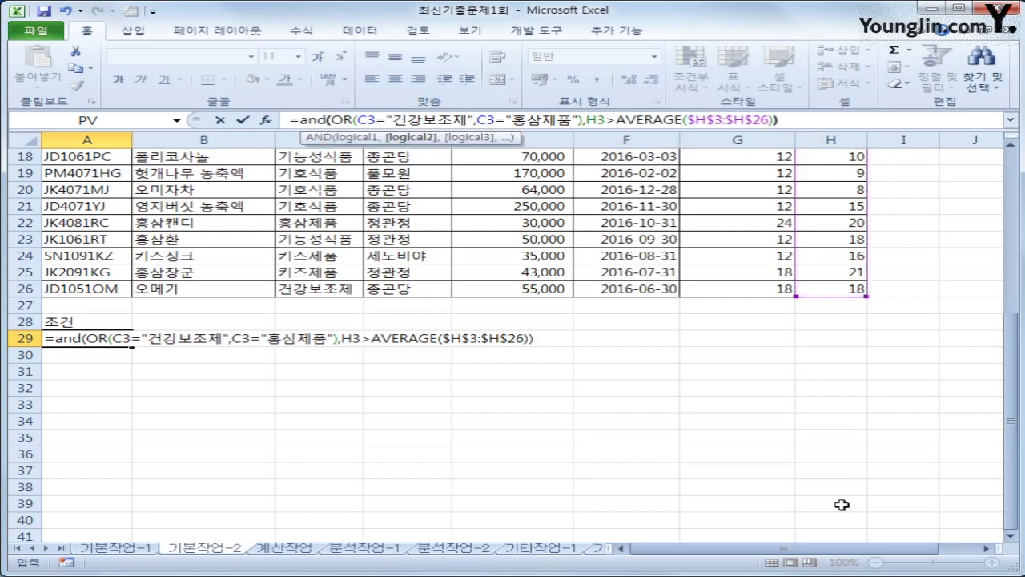
key("Return")
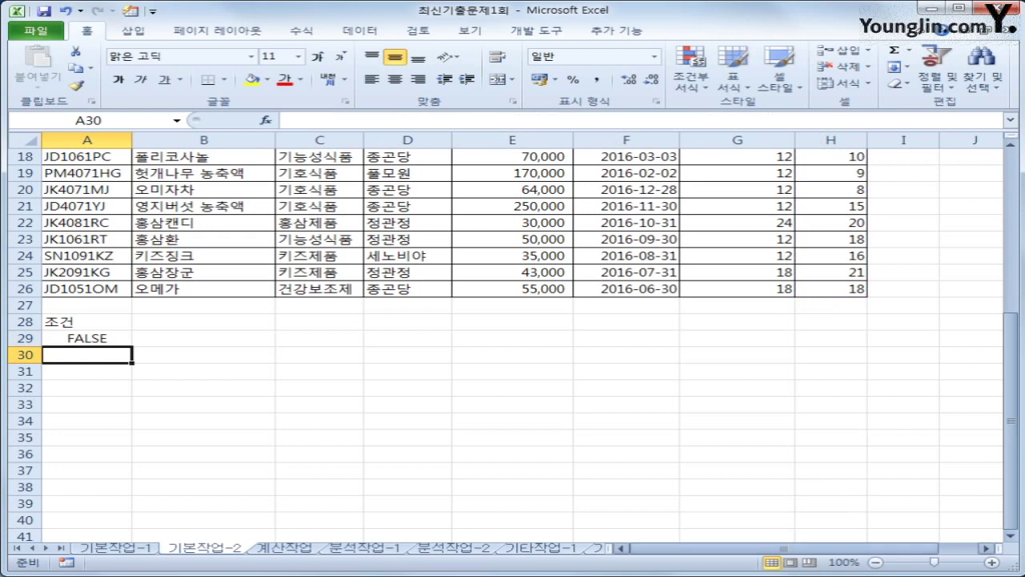
Start an advanced filter on the product table A2:H26 with A28:A29 as the criteria range.
scroll(840, 505, "up", 4)
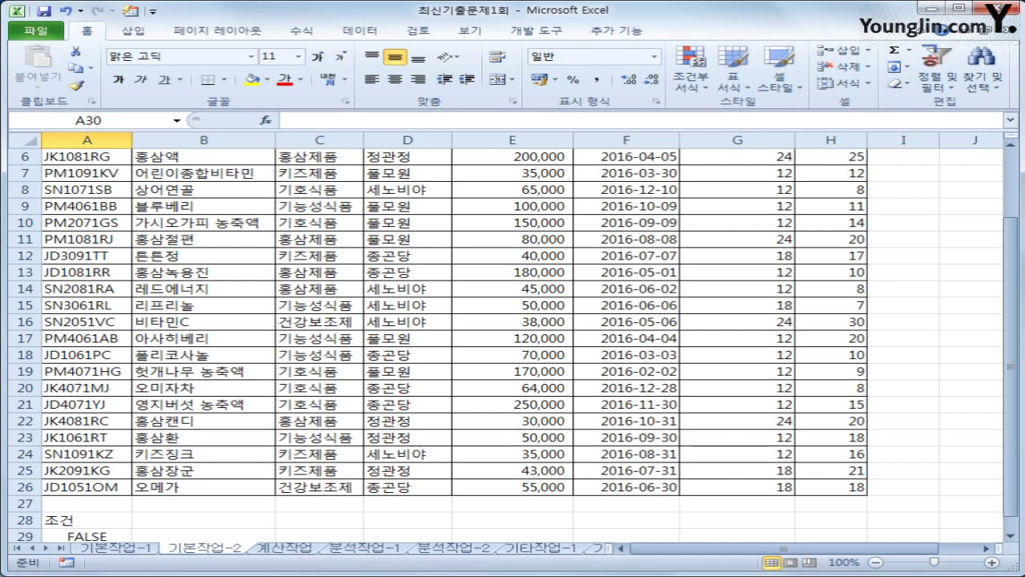
left_click(293, 293)
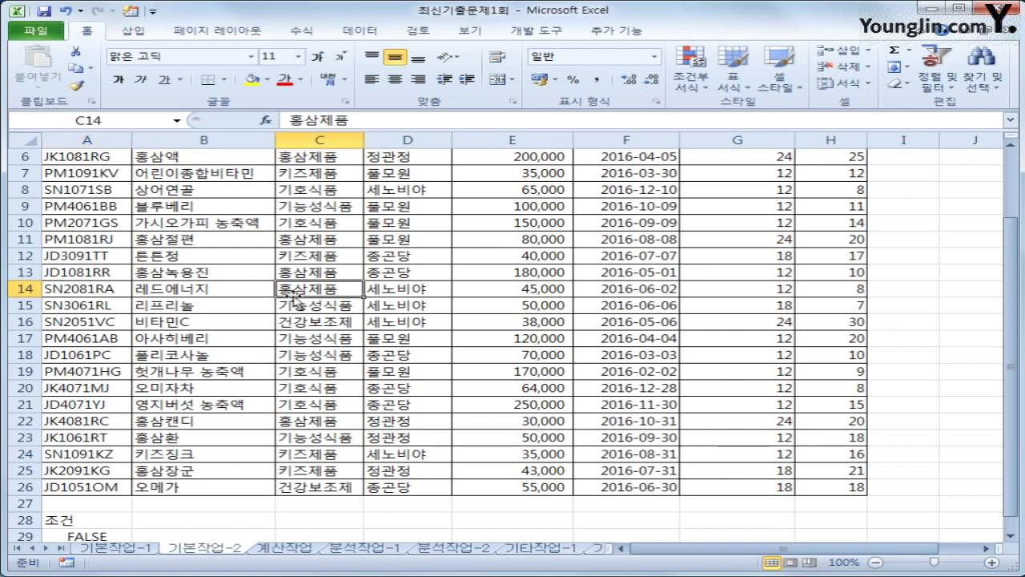
left_click(342, 35)
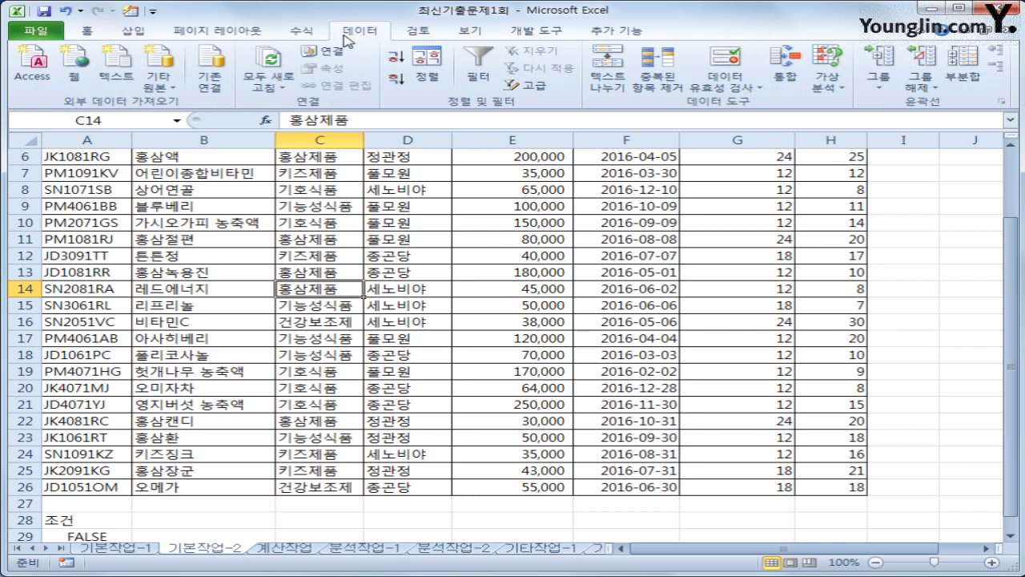
left_click(542, 90)
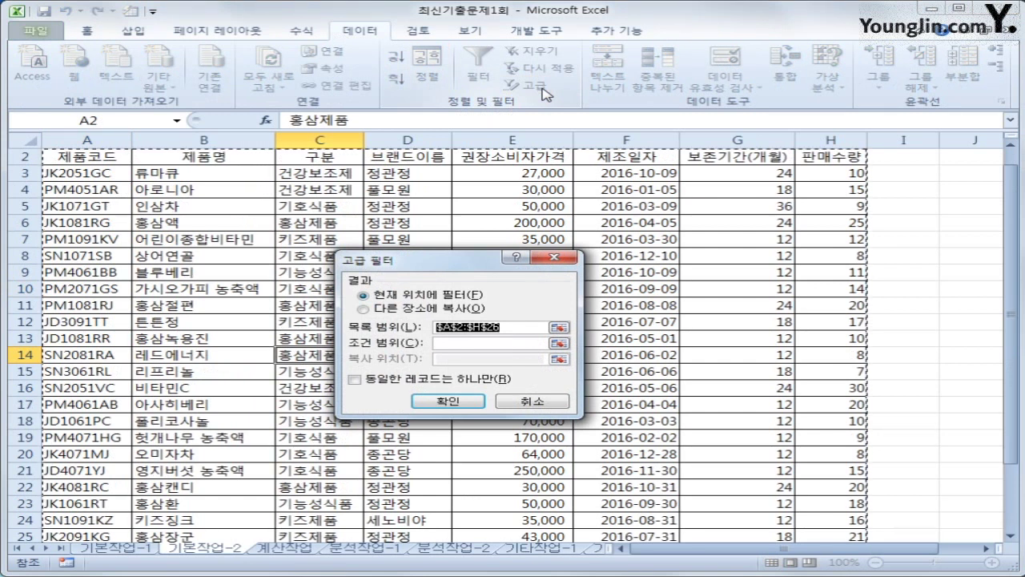
left_click(491, 340)
scroll(263, 422, "down", 3)
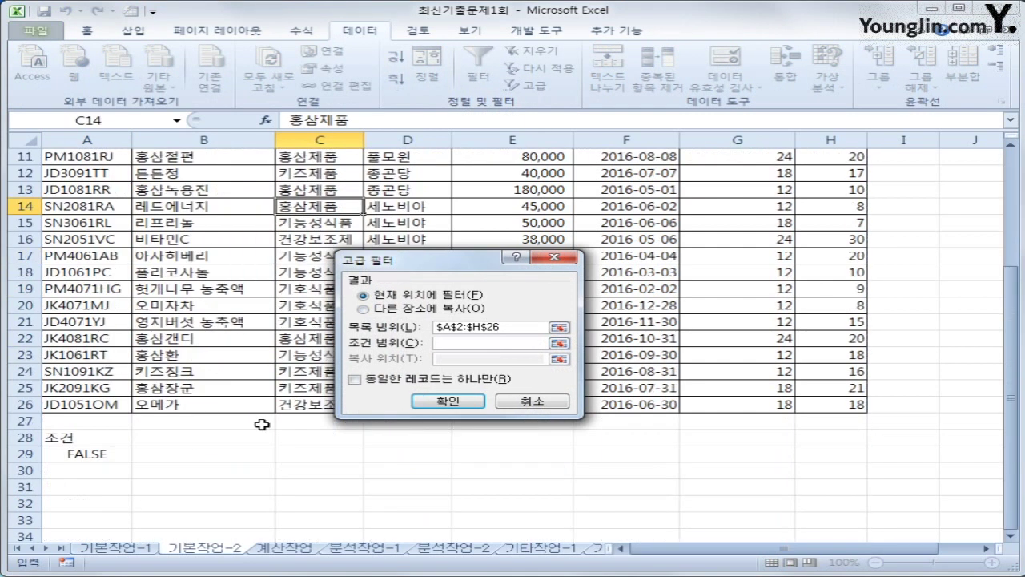
left_click_drag(88, 437, 94, 452)
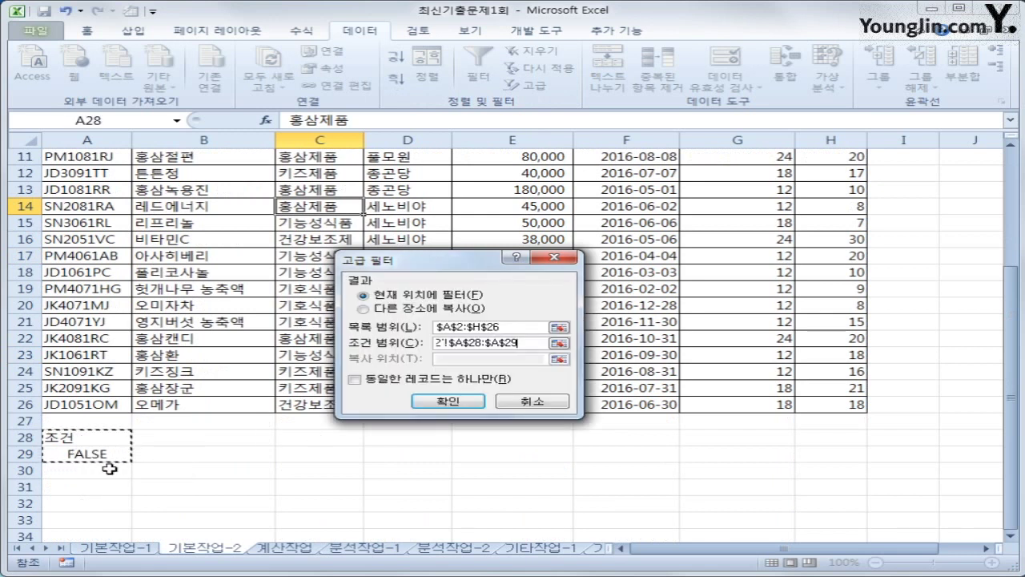
Set the advanced filter to copy its results to another location starting at A31, run it, and check the criterion formula in A29.
left_click(364, 307)
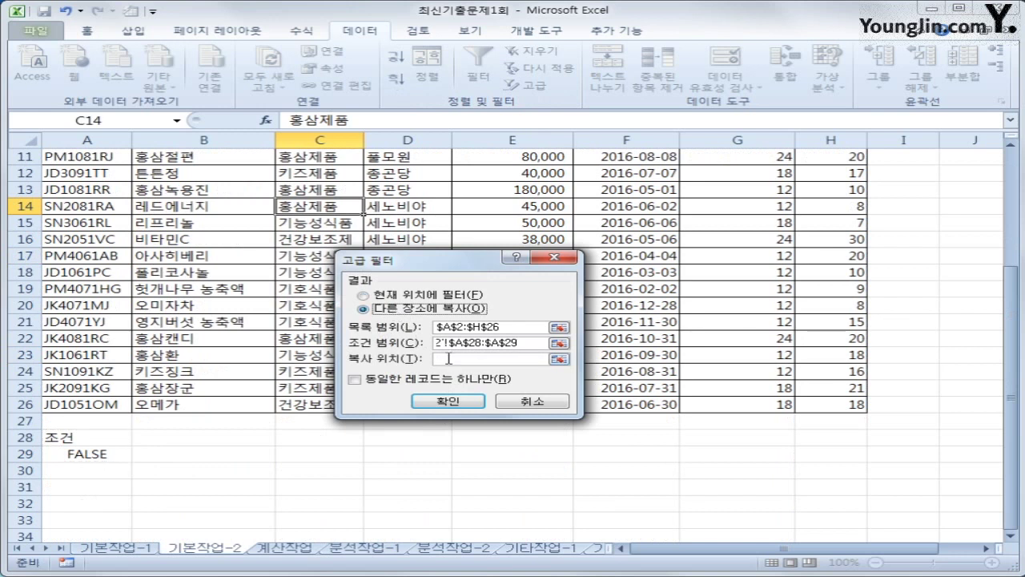
left_click(450, 360)
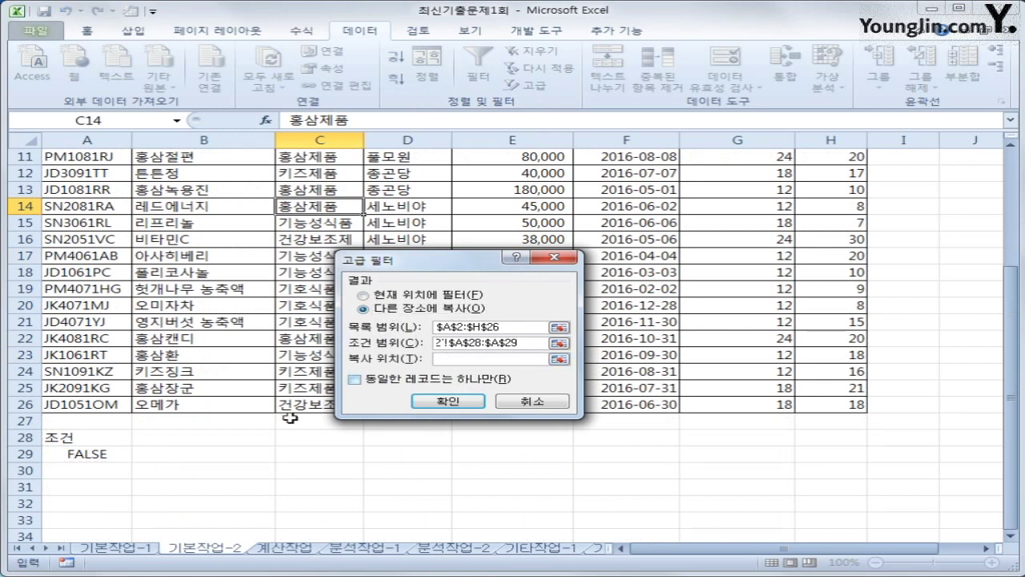
left_click(98, 493)
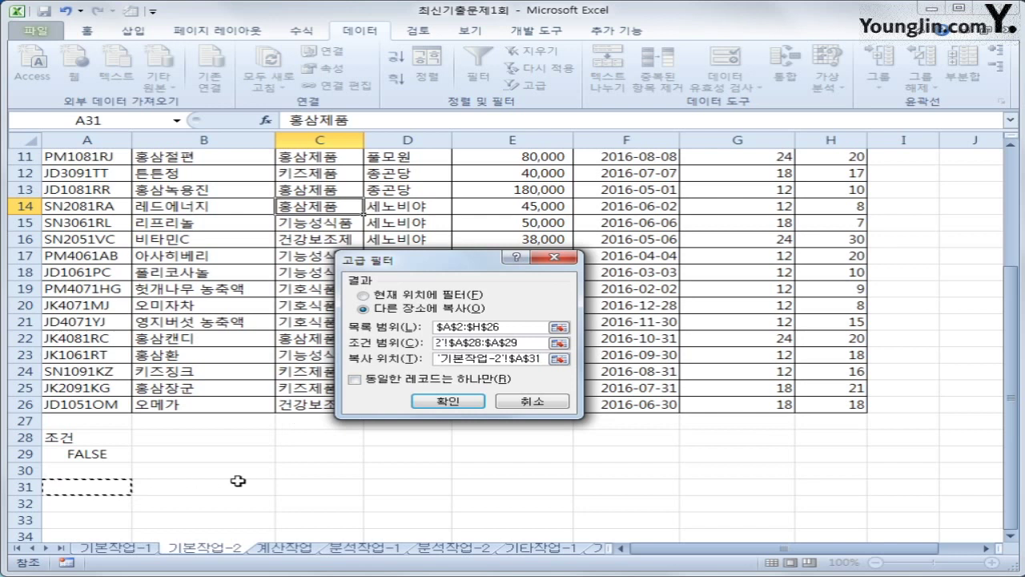
left_click(459, 404)
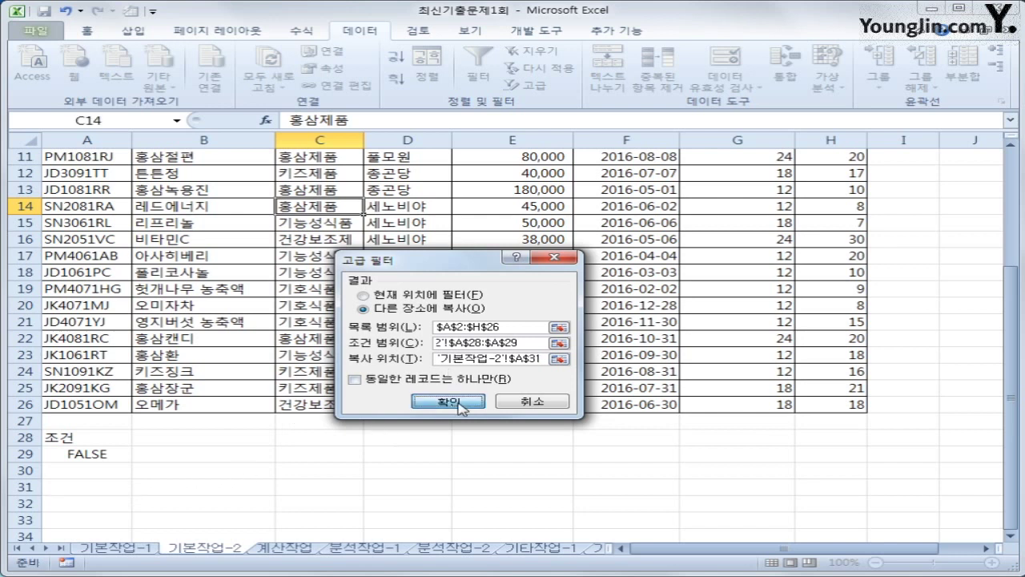
scroll(460, 404, "down", 5)
scroll(457, 400, "up", 3)
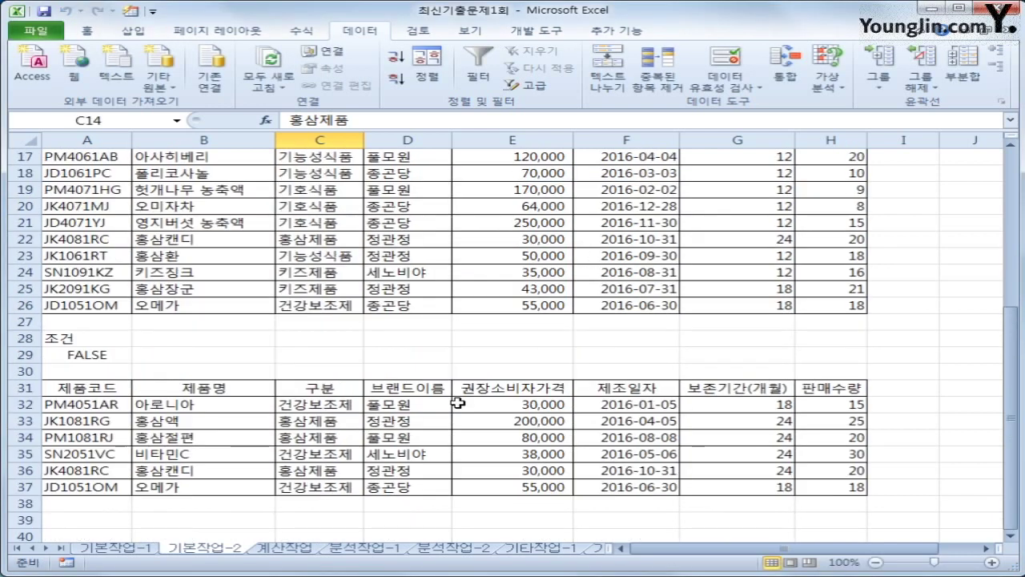
left_click(94, 354)
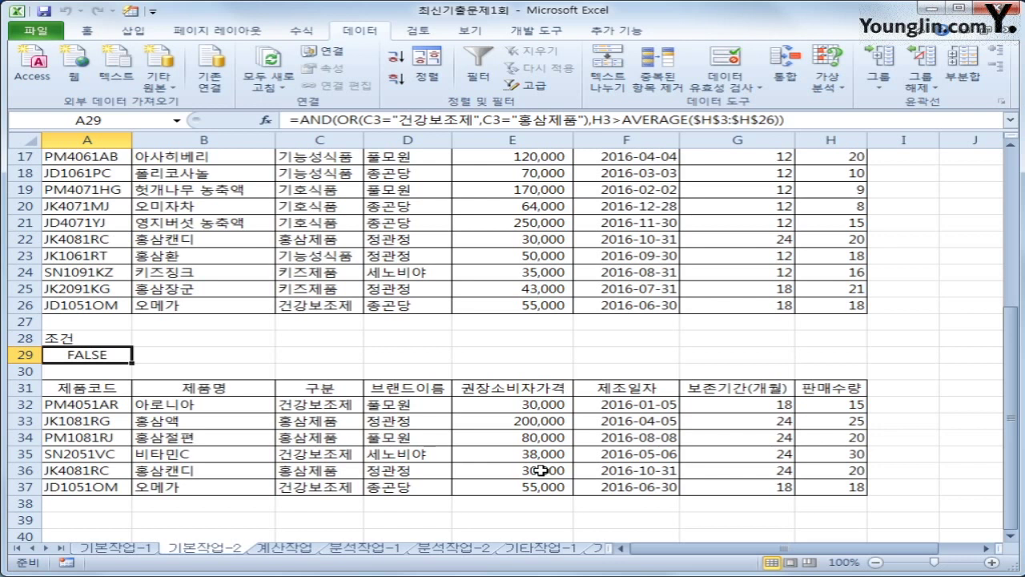
Select the product table's data rows without the header, range A3:H26.
scroll(542, 470, "up", 5)
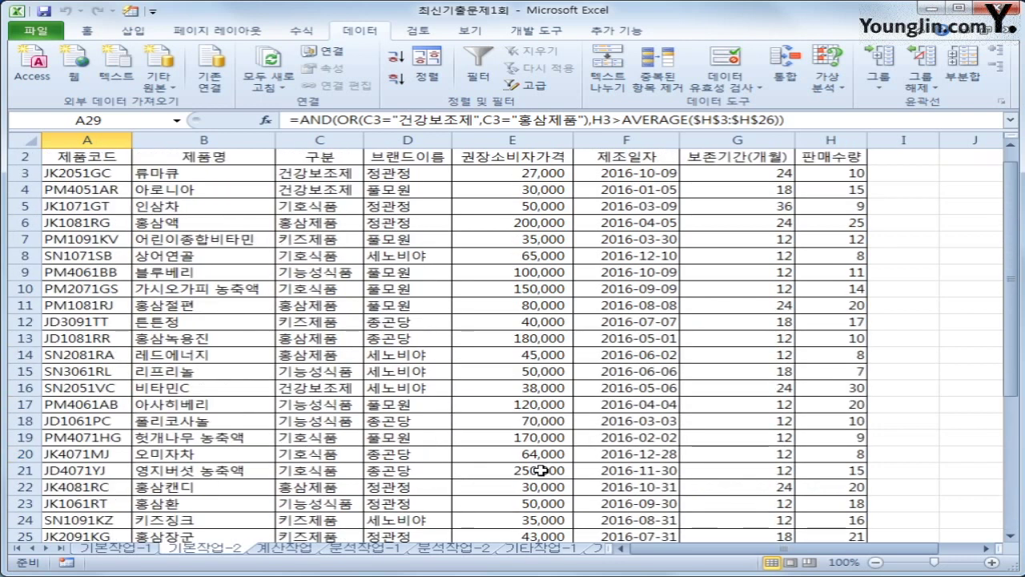
scroll(542, 470, "up", 1)
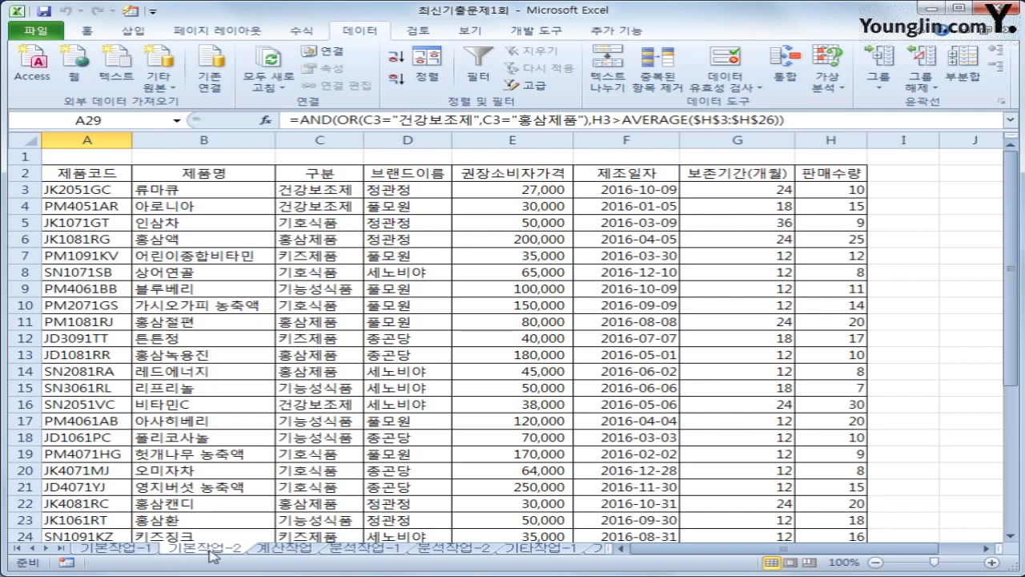
left_click_drag(121, 175, 837, 174)
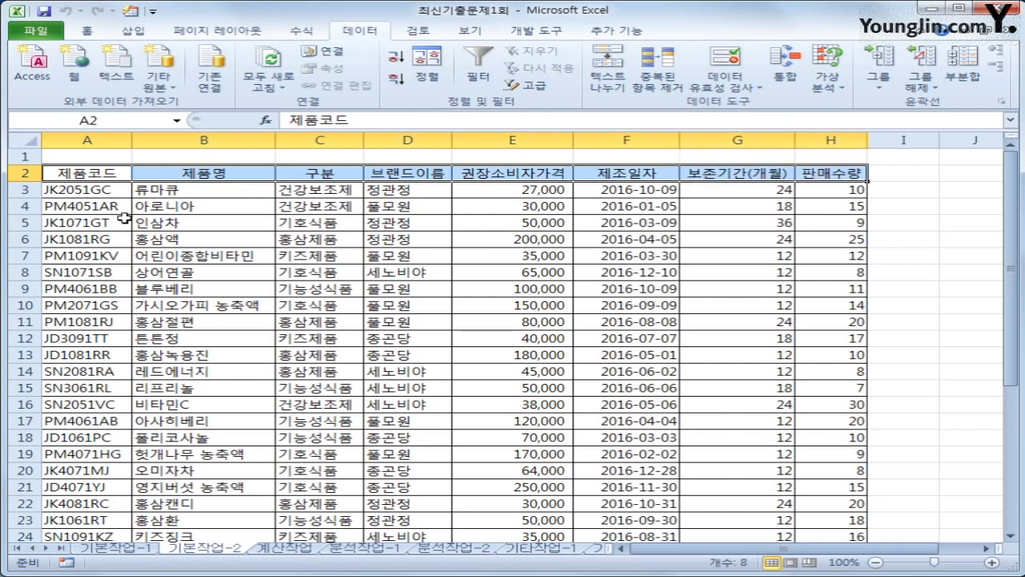
left_click(94, 189)
left_click_drag(95, 190, 850, 496)
scroll(834, 498, "up", 2)
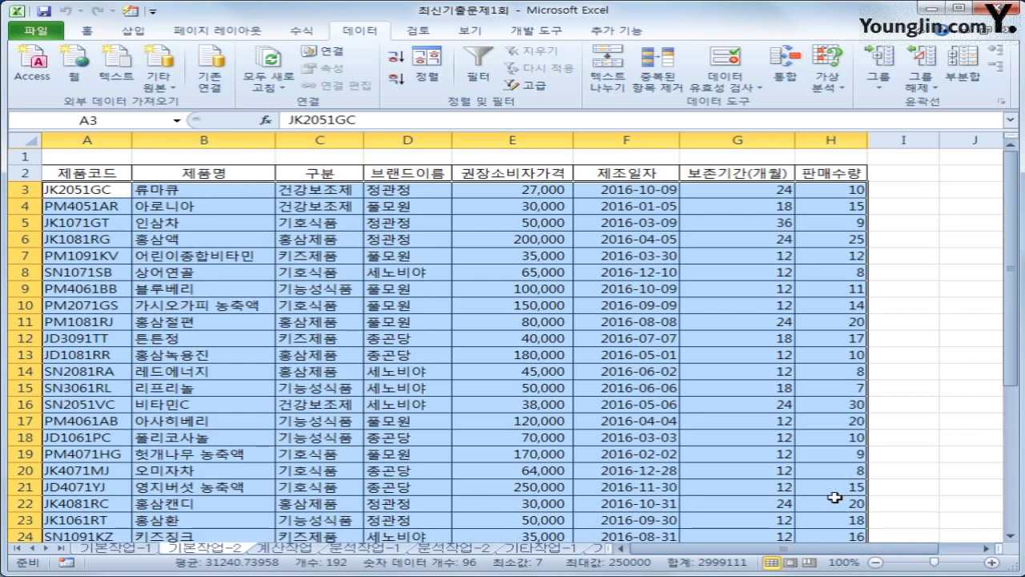
Start a new conditional formatting rule for the selected rows that uses a formula to determine which cells to format.
left_click(86, 30)
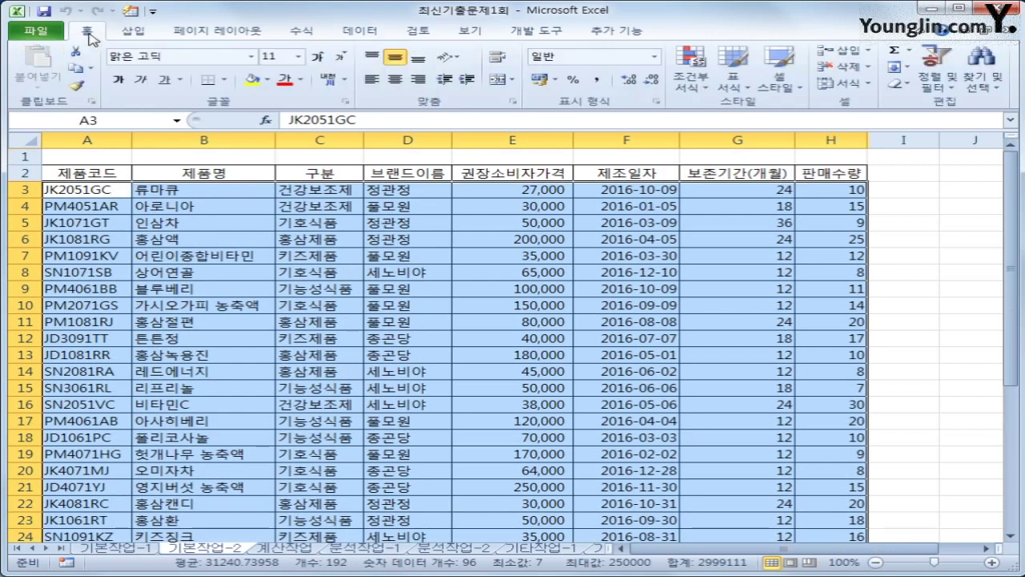
left_click(693, 88)
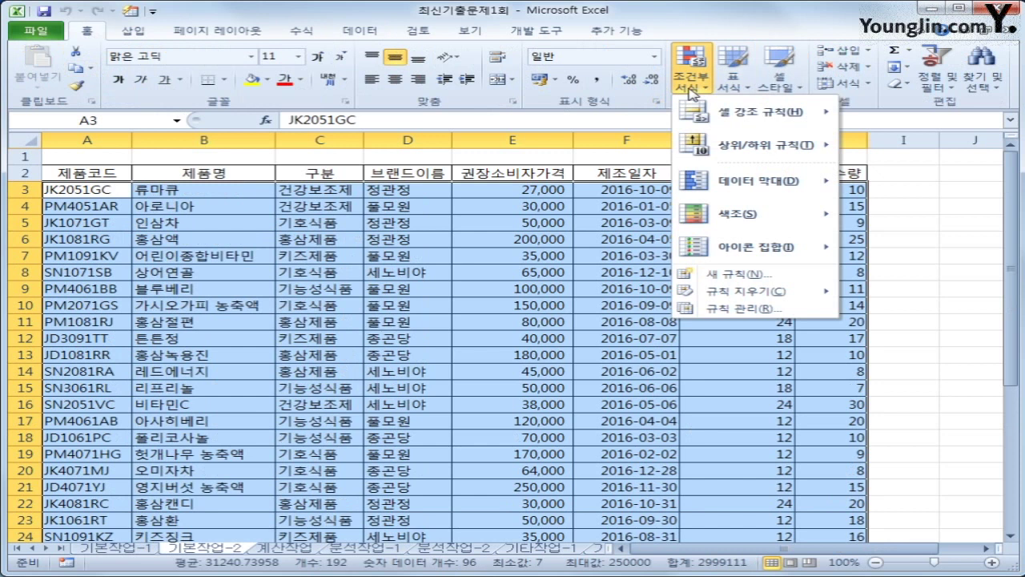
left_click(747, 281)
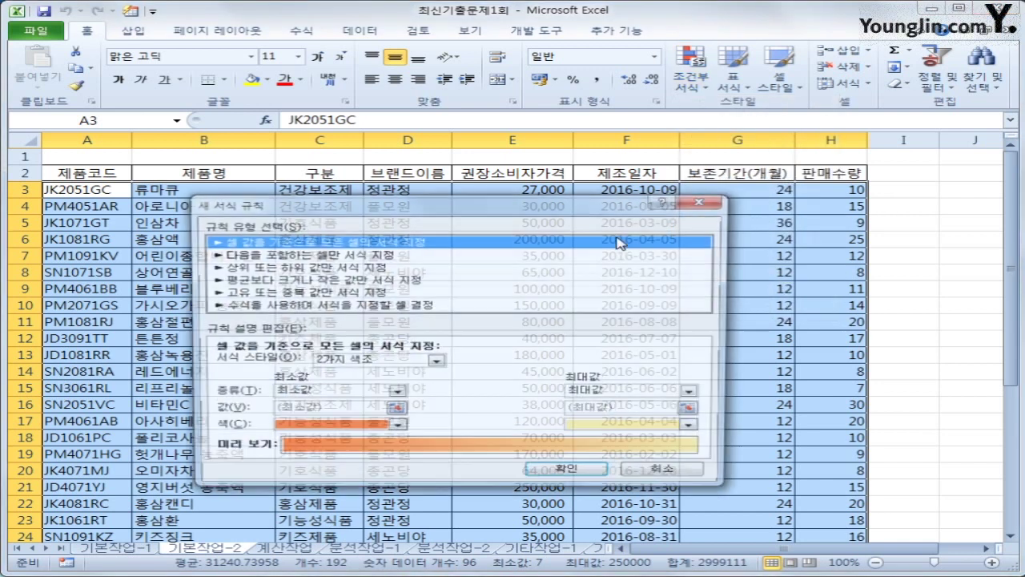
left_click_drag(565, 196, 595, 169)
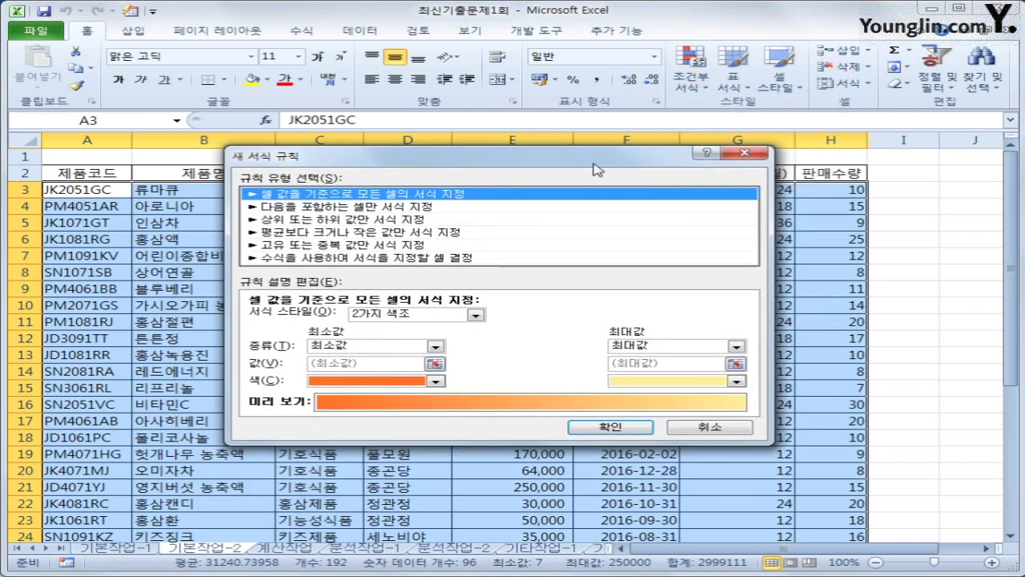
left_click(529, 258)
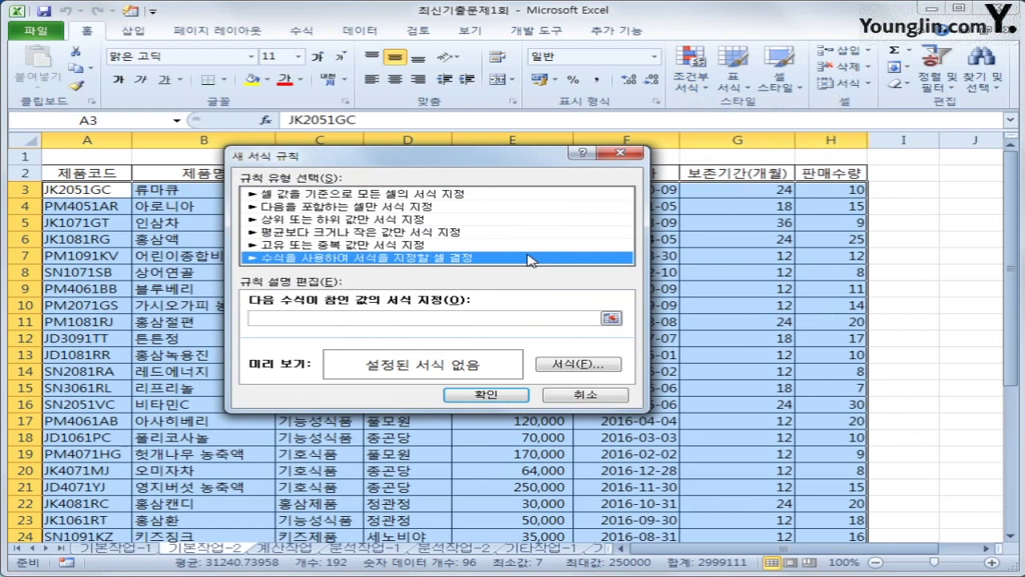
Begin the rule formula as an AND function with the first condition $C3="건강보조제", locking only the column.
left_click(492, 319)
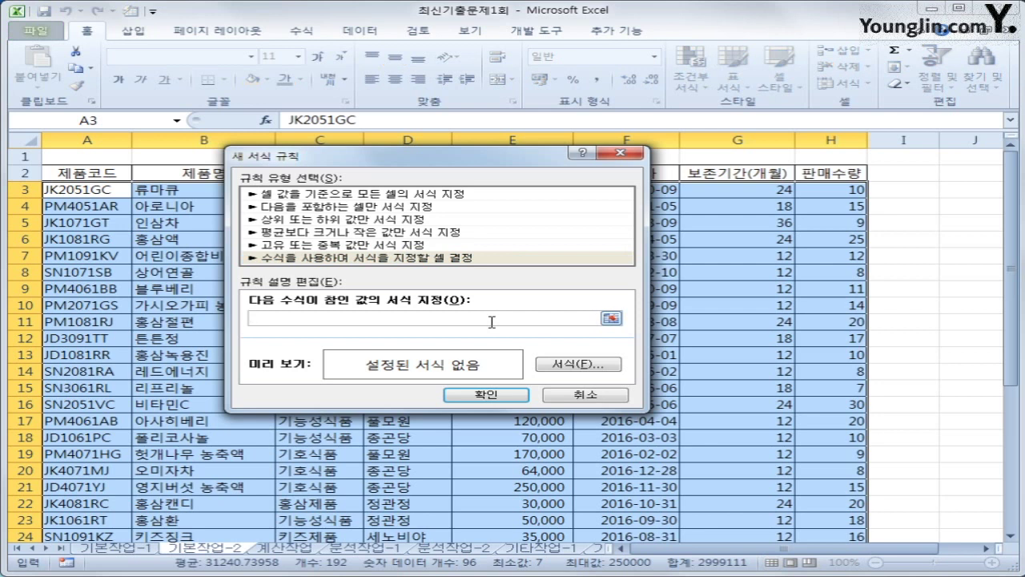
type("ㅋ")
type("and(")
left_click_drag(468, 163, 641, 227)
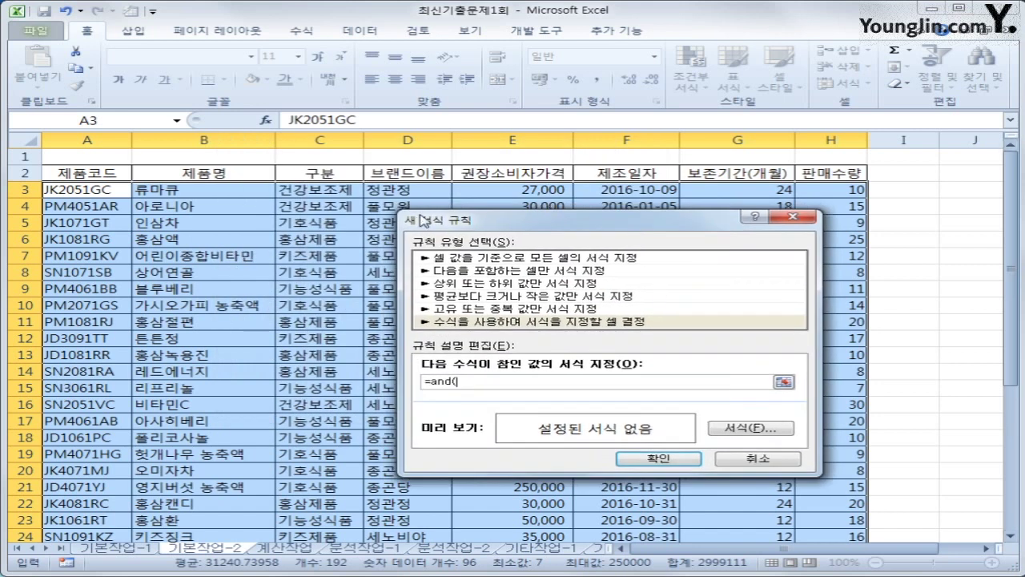
left_click(344, 185)
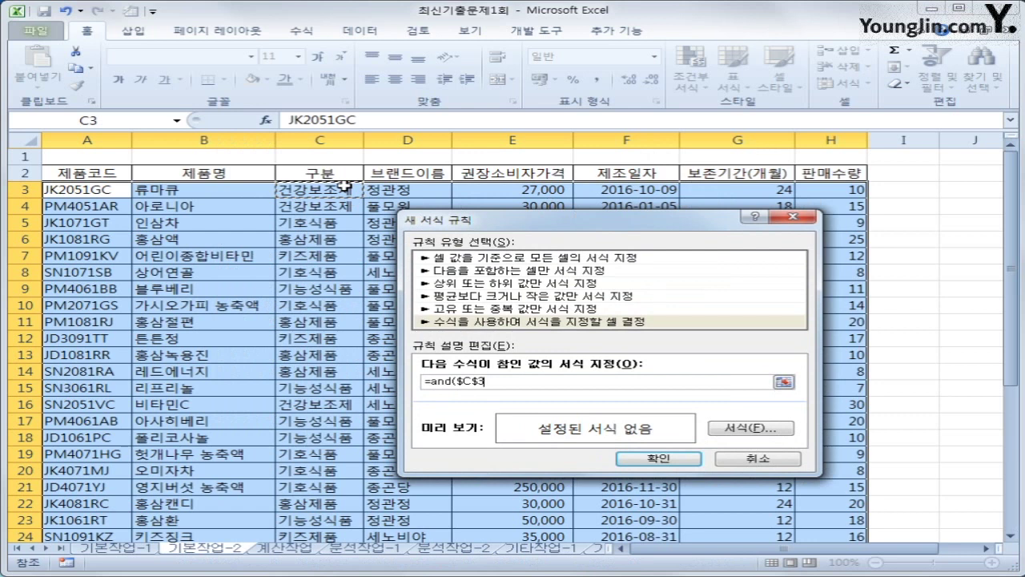
key("F4")
key("F4")
type("=\"건강ㅂ보조제")
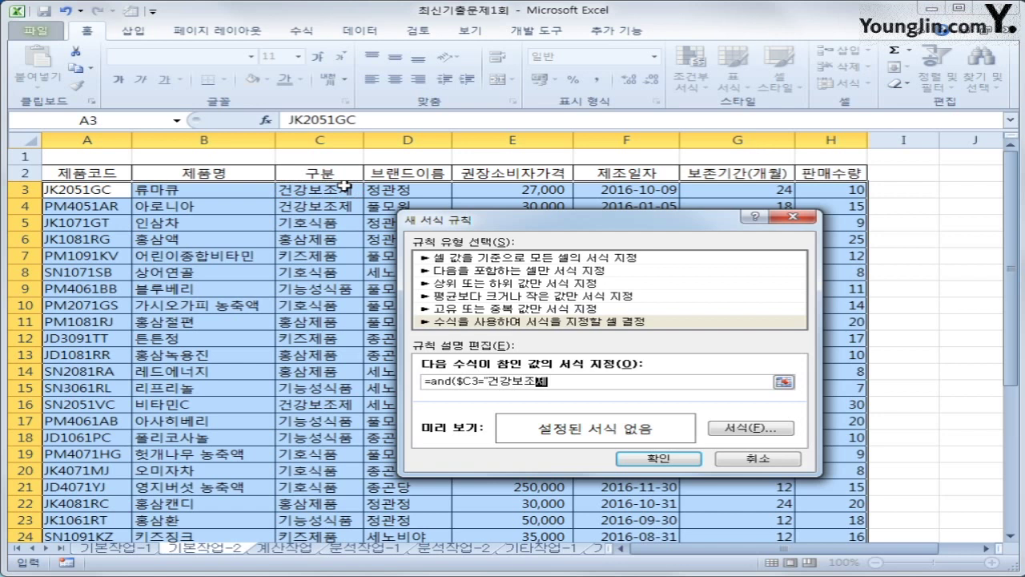
type("\",")
Add $H3>=LARGE($H$3:$H$26,12) as the AND function's second condition in the rule formula.
left_click(828, 189)
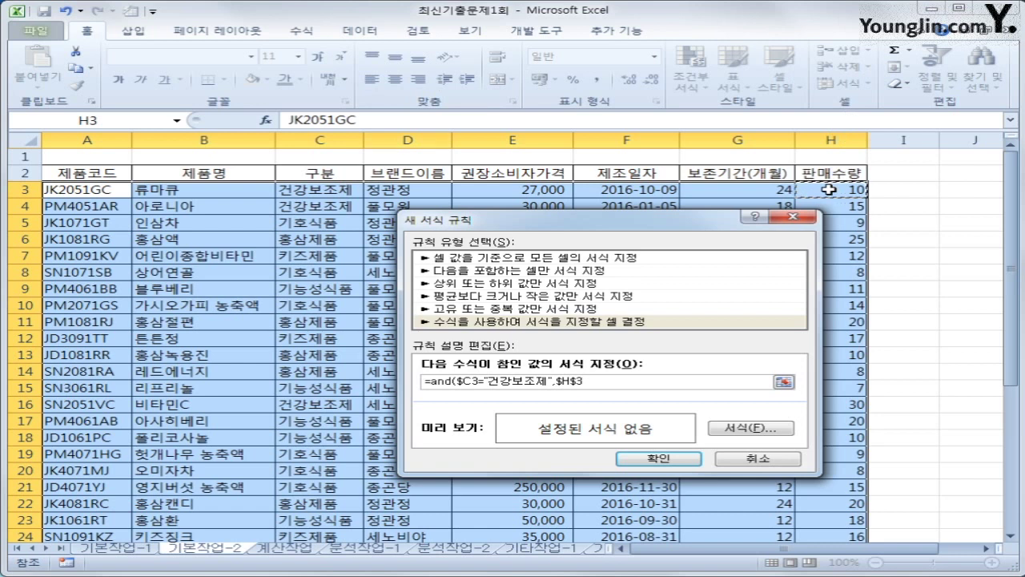
key("F4")
key("F4")
type(">")
key("BackSpace")
type(">=")
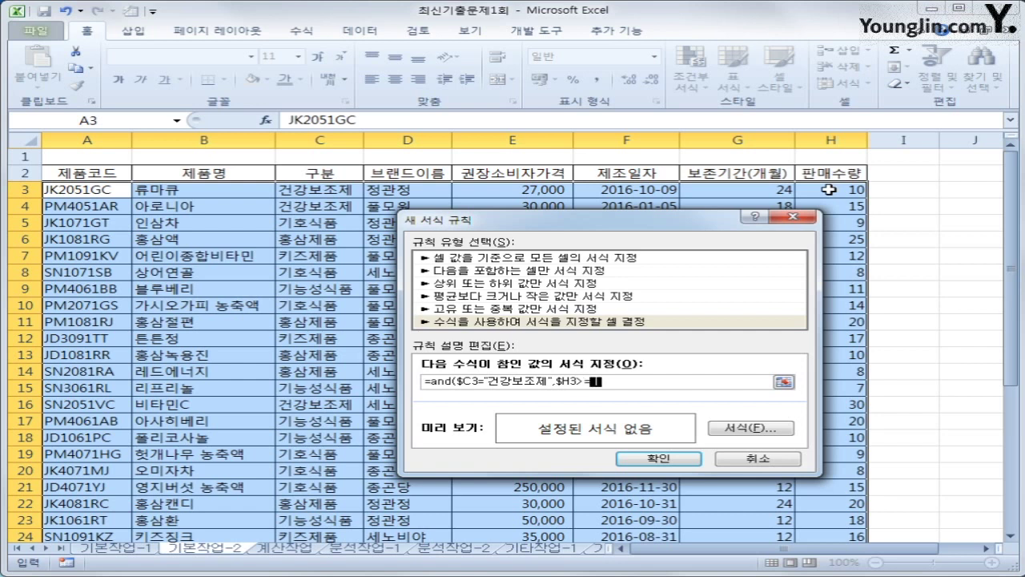
type("large(")
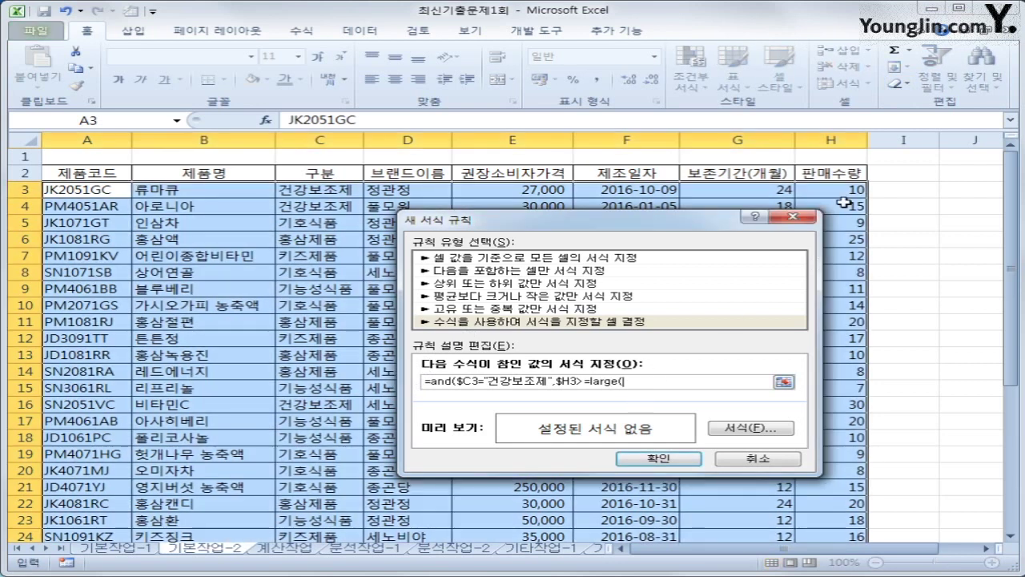
left_click_drag(833, 190, 825, 511)
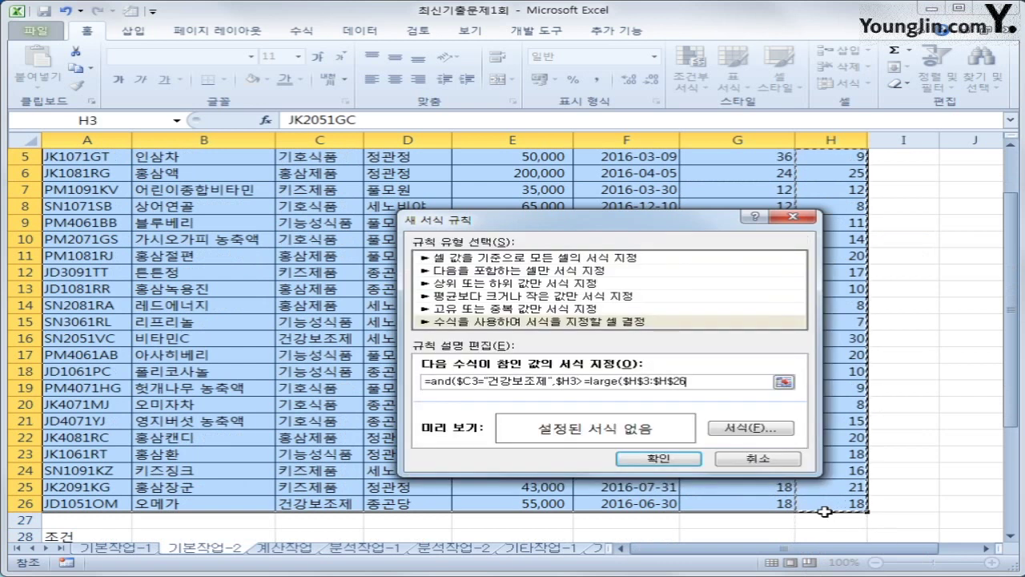
type(",12")
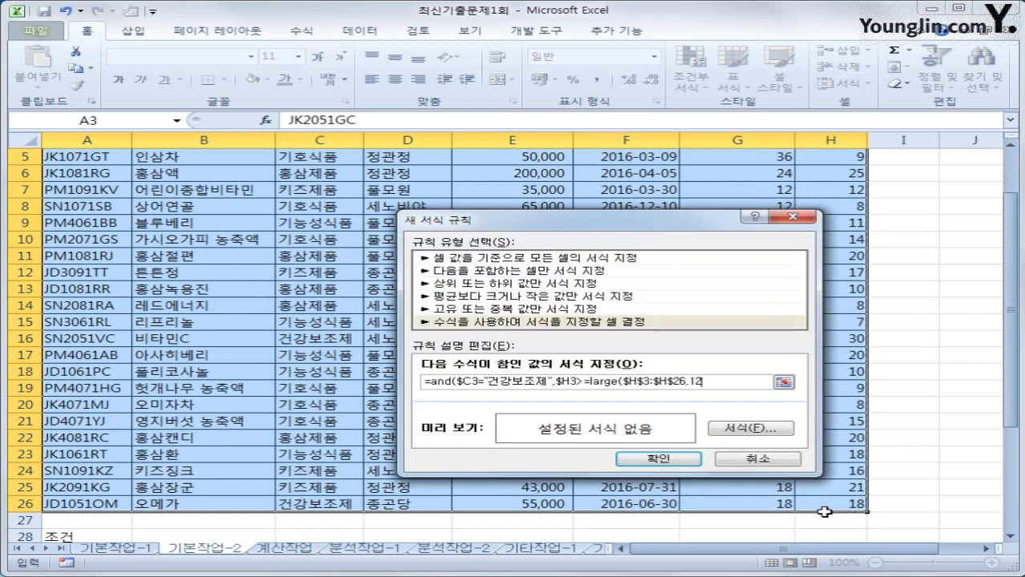
type(")")
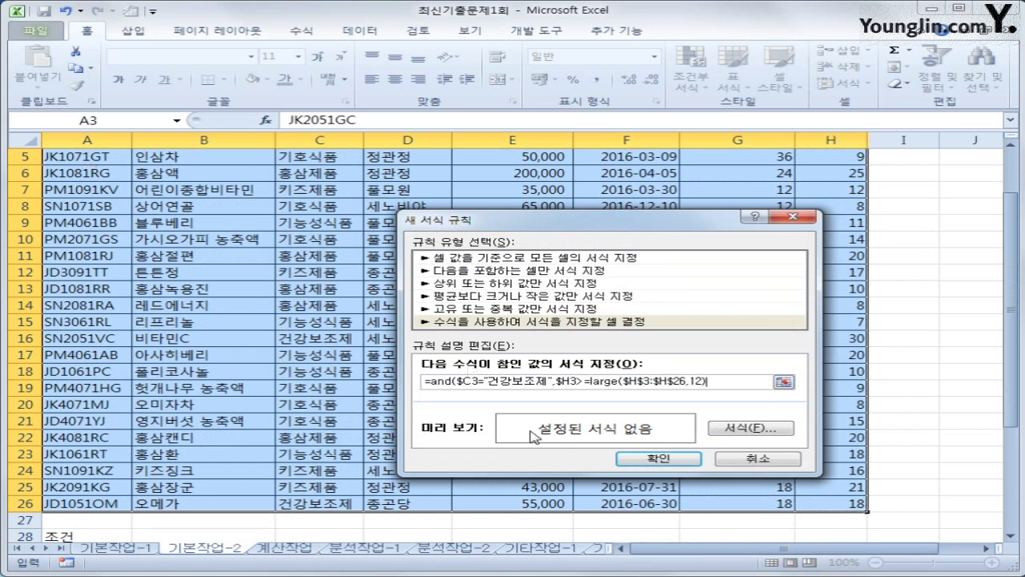
Examine how the rule formula compares $H3 with the LARGE function's result.
left_click_drag(570, 385, 588, 383)
left_click(588, 383)
left_click_drag(591, 382, 715, 382)
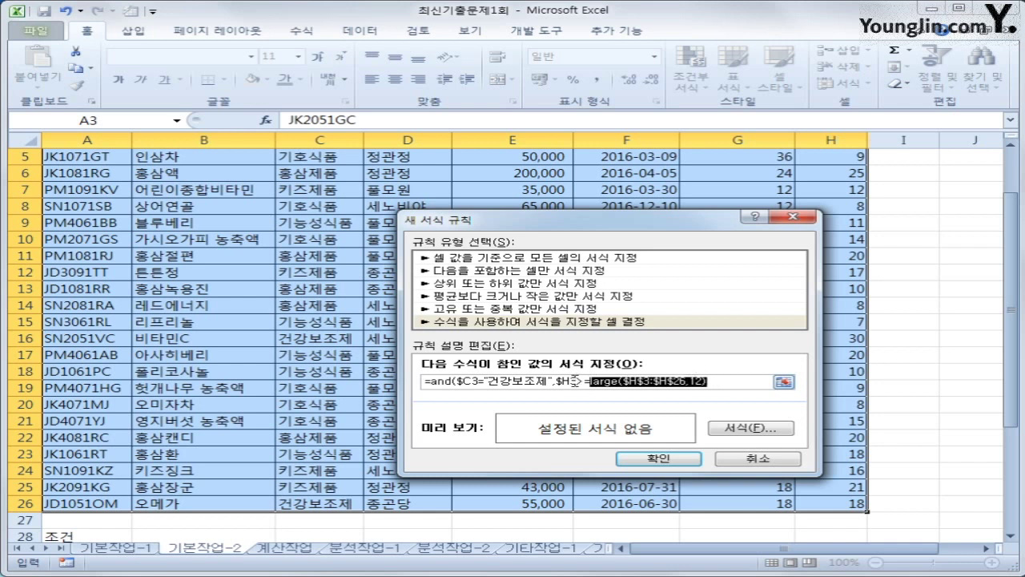
left_click_drag(571, 381, 556, 381)
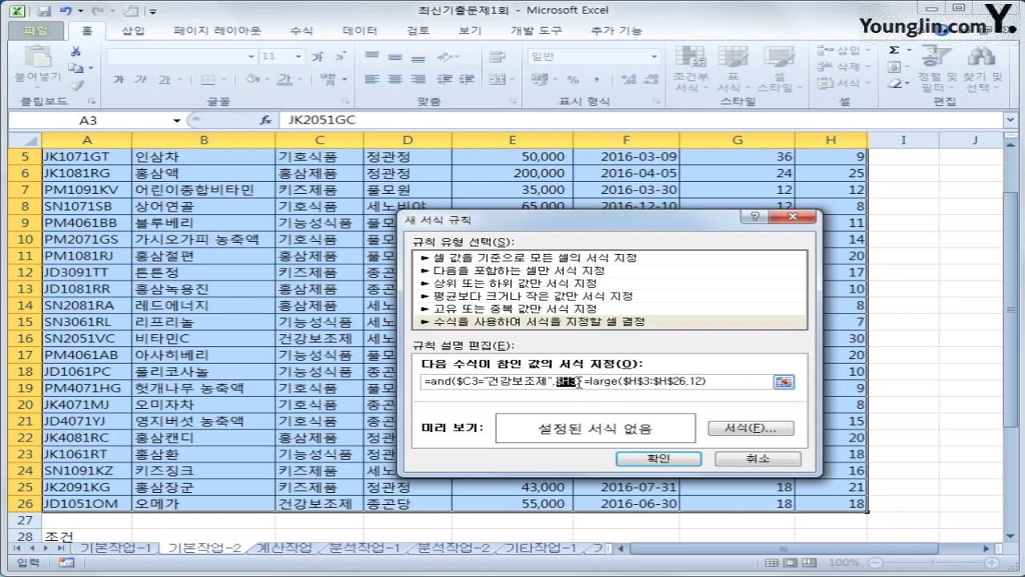
left_click_drag(577, 382, 590, 384)
key("shift+Left")
left_click(570, 380)
double_click(570, 380)
left_click(576, 382)
Close the AND function in the rule formula with its final parenthesis and open the rule's format settings.
left_click(708, 381)
type(")")
left_click(571, 321)
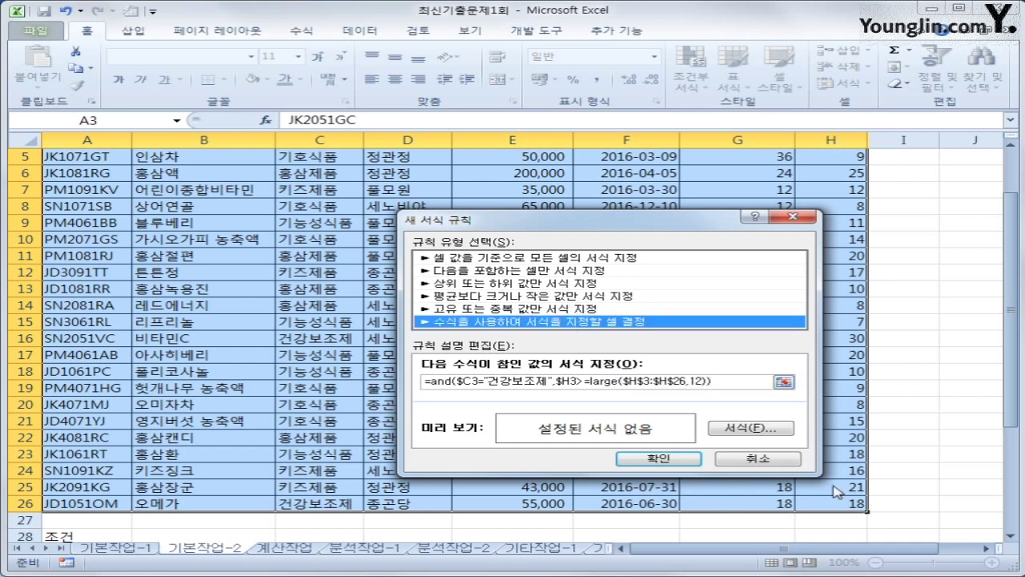
left_click(770, 430)
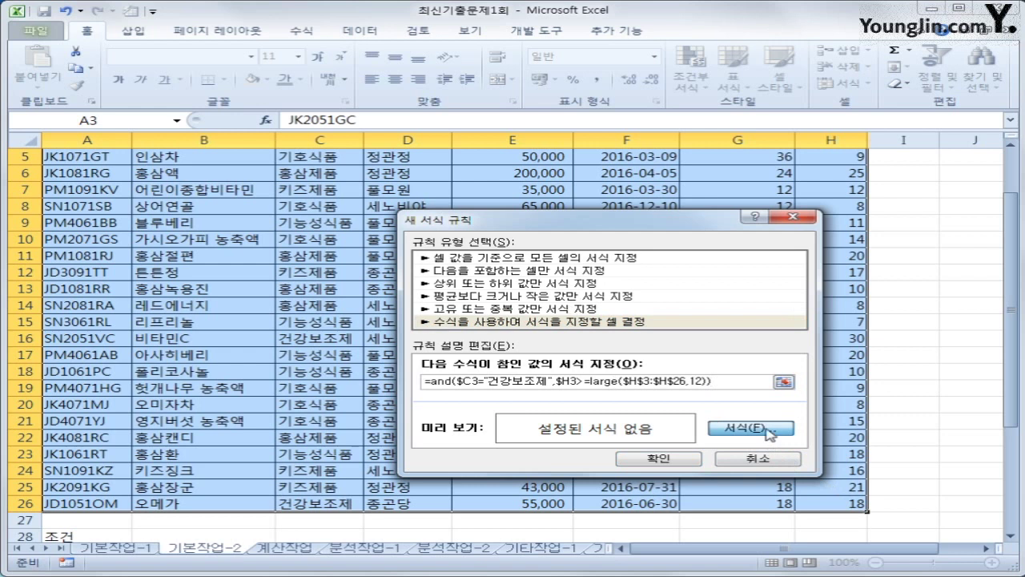
Give the rule's format a bold italic font style and standard green font colour, and apply the rule to the table.
left_click(751, 429)
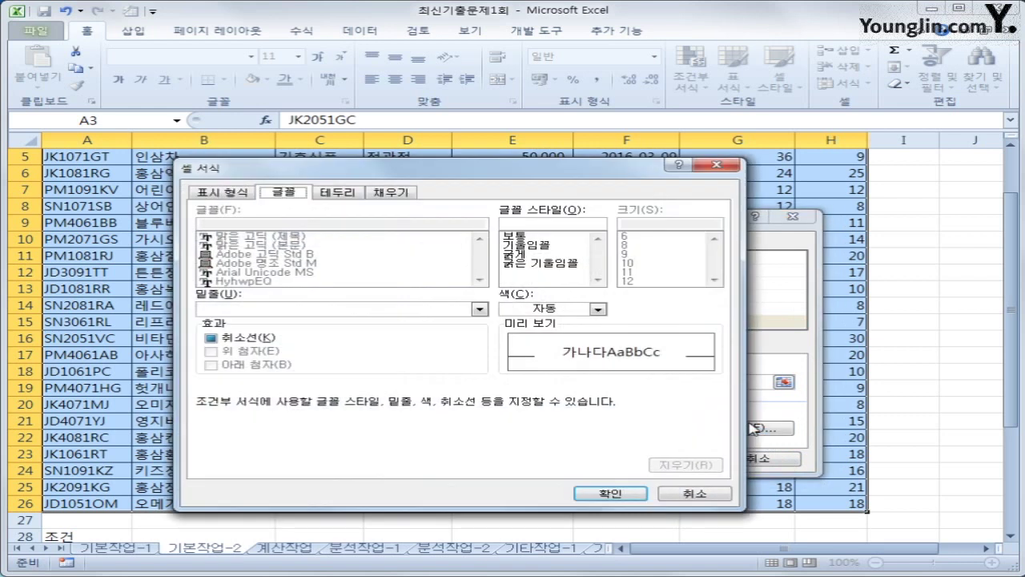
left_click(530, 264)
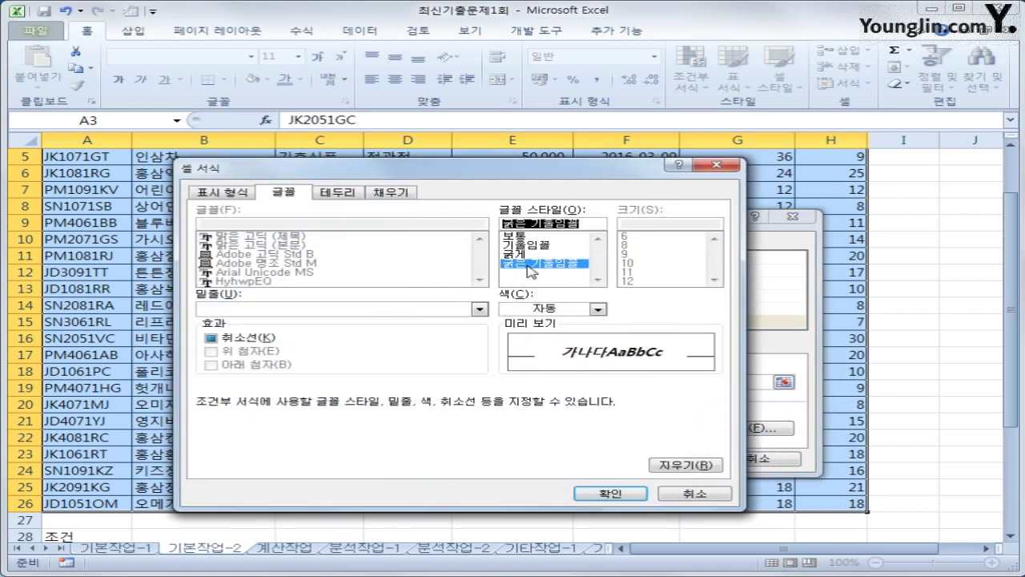
left_click(586, 308)
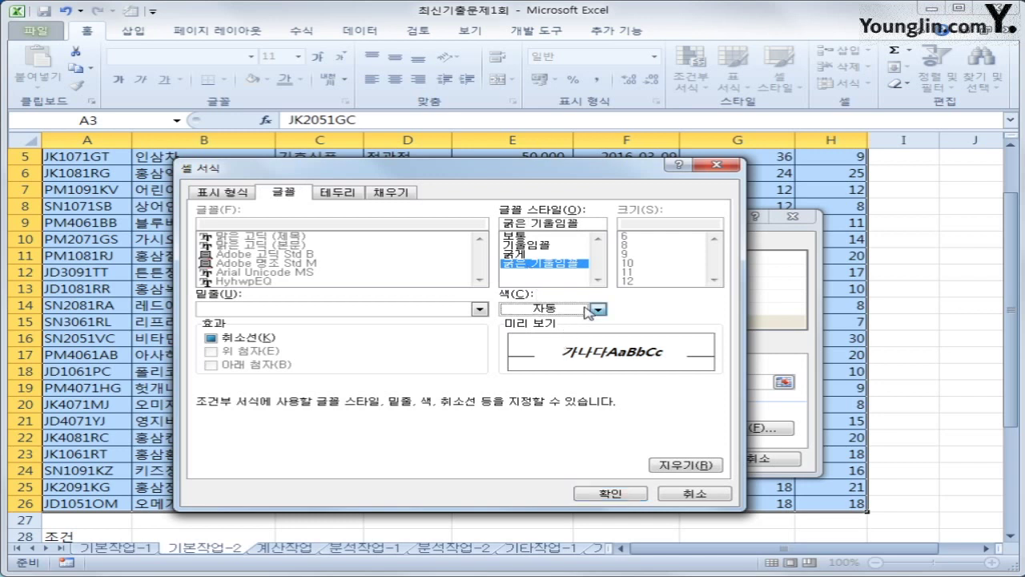
left_click(593, 309)
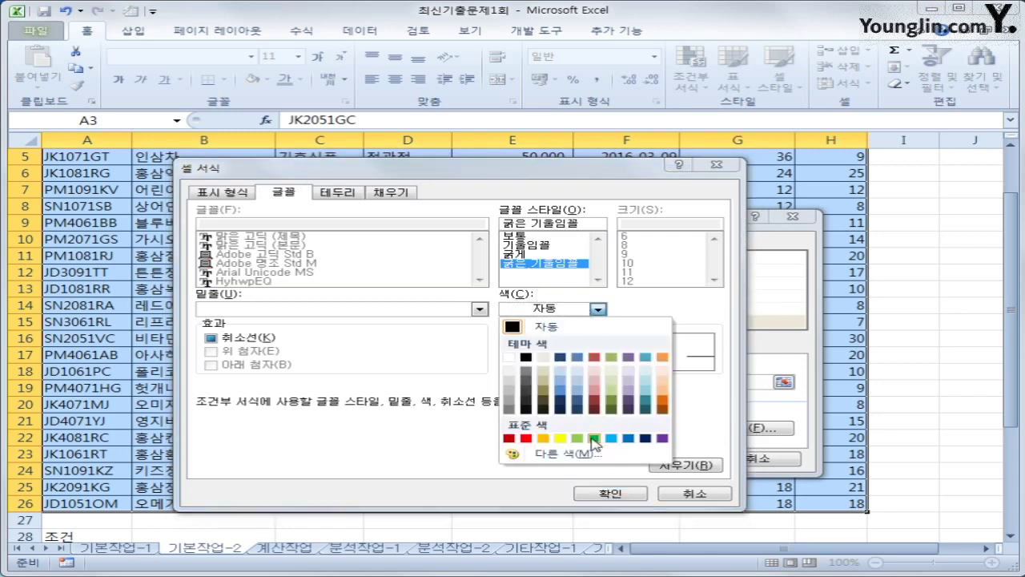
left_click(594, 439)
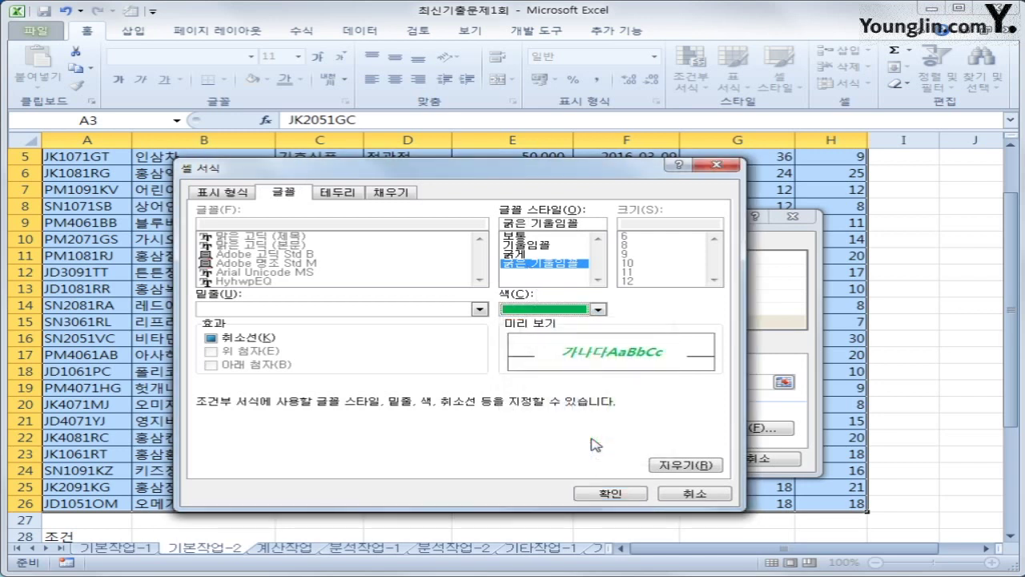
left_click(603, 493)
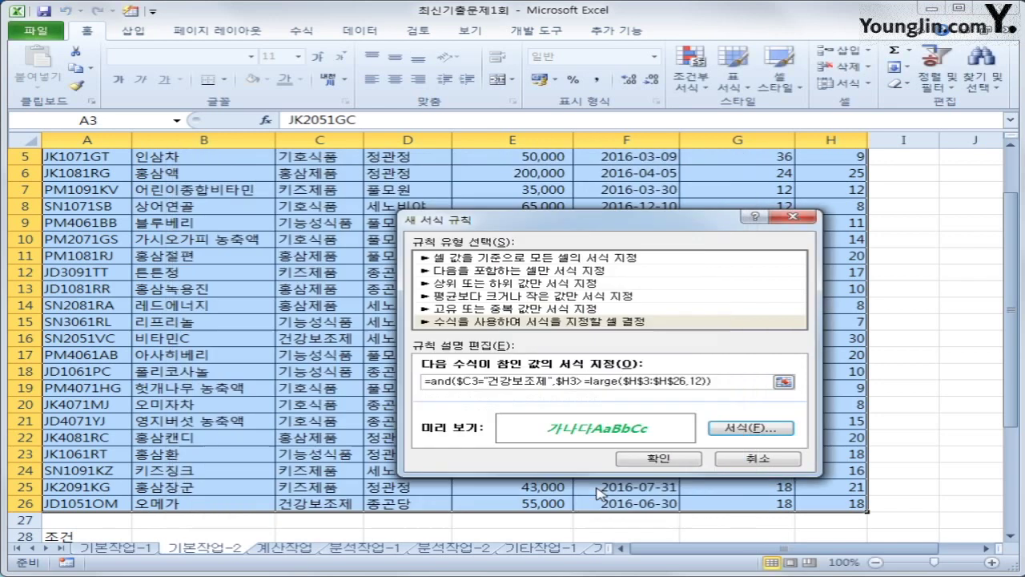
left_click(681, 461)
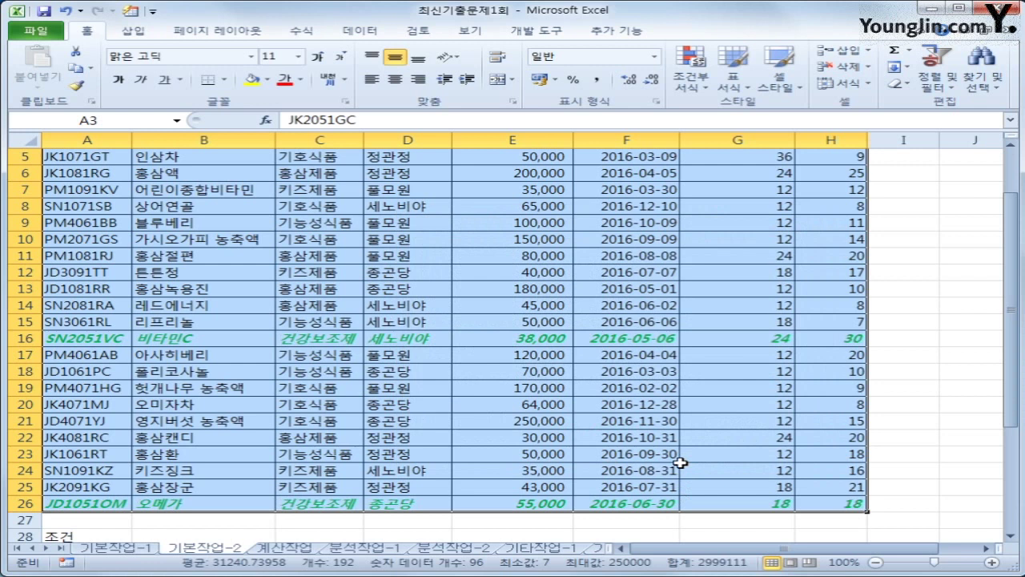
Examine the product table's green-formatted rows, checking that their 구분 values are 건강보조제.
scroll(680, 463, "up", 2)
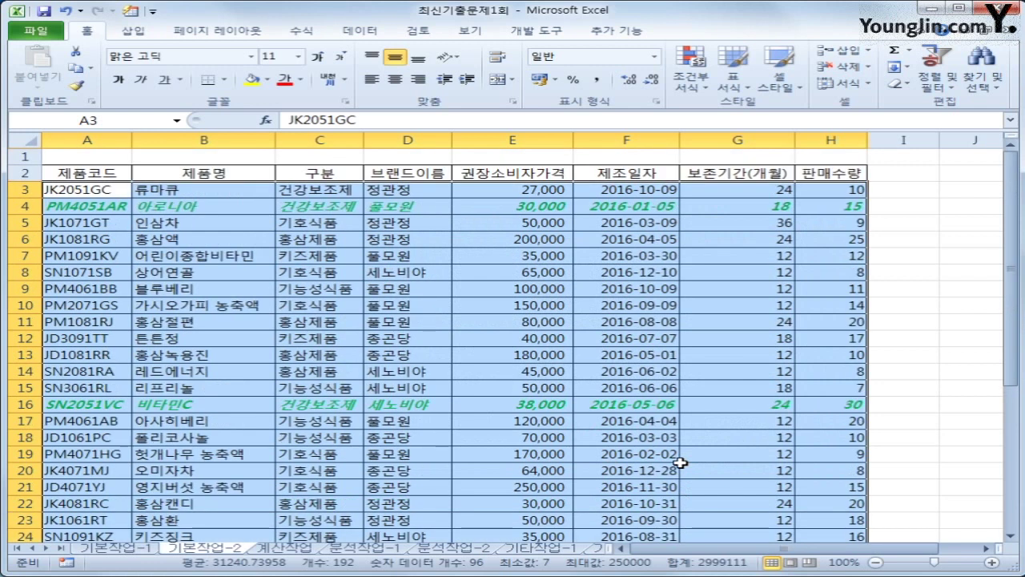
left_click(333, 206)
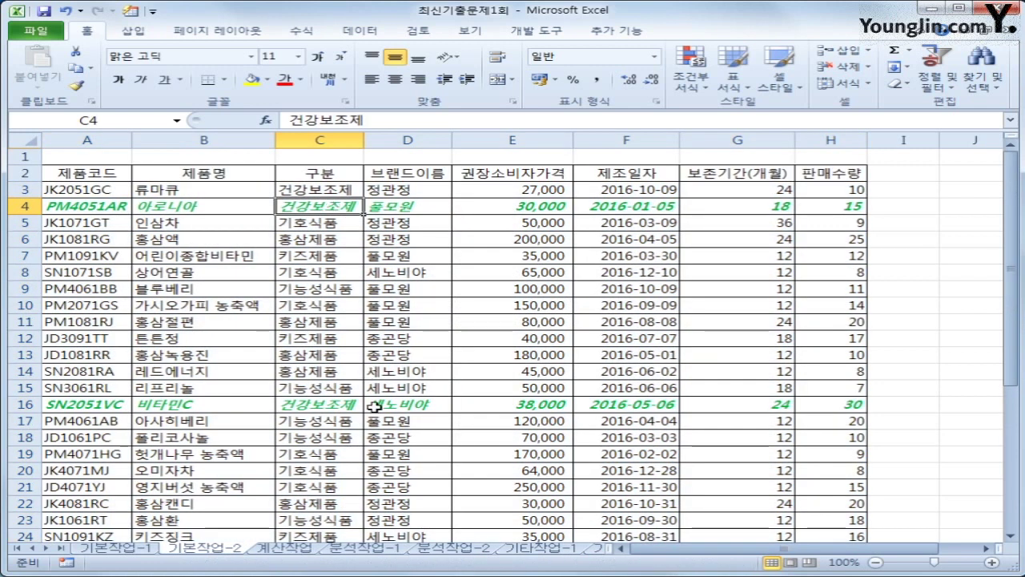
left_click(352, 406)
scroll(352, 408, "down", 3)
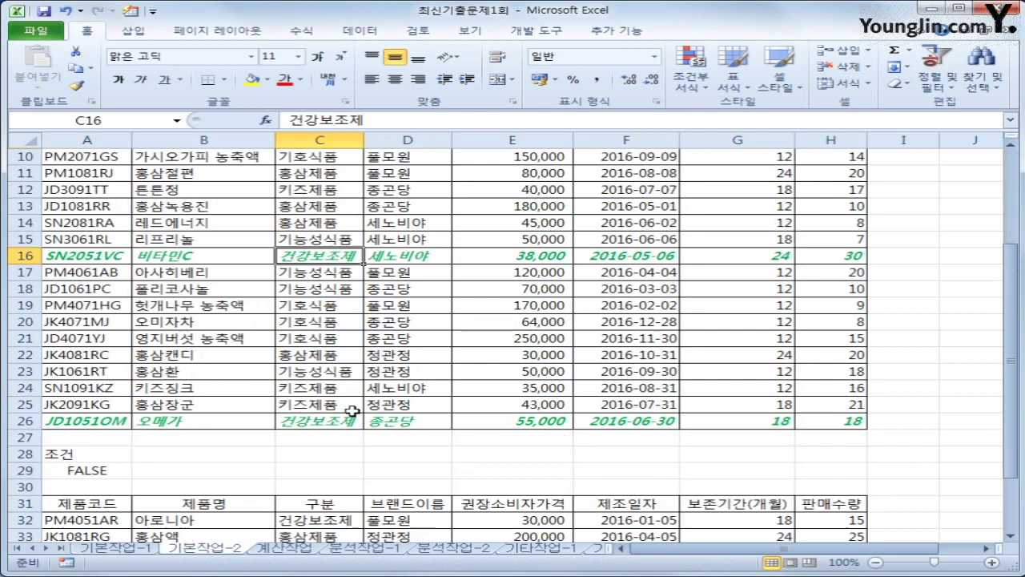
left_click(350, 420)
scroll(350, 420, "up", 3)
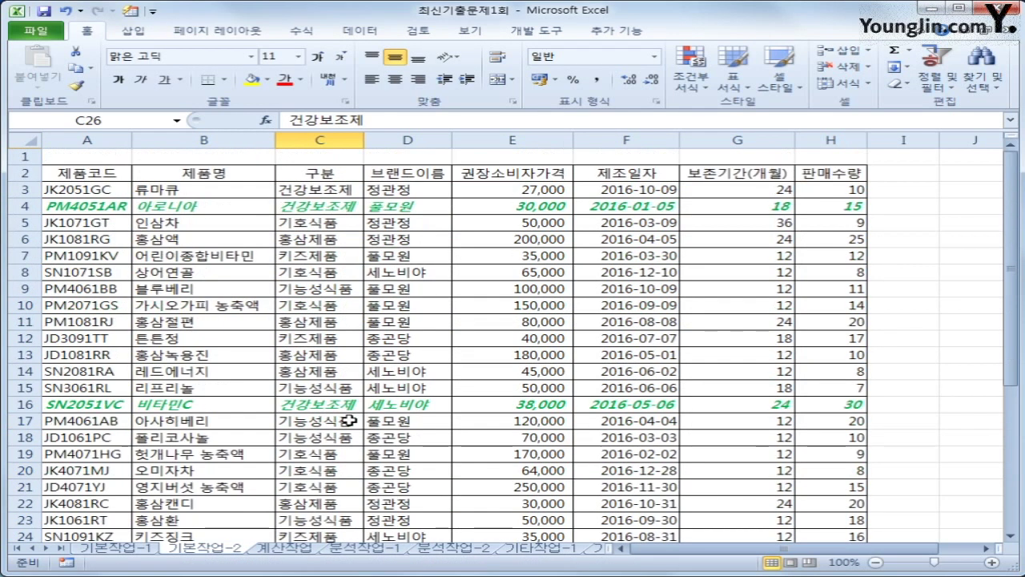
scroll(928, 312, "down", 4)
scroll(889, 390, "up", 3)
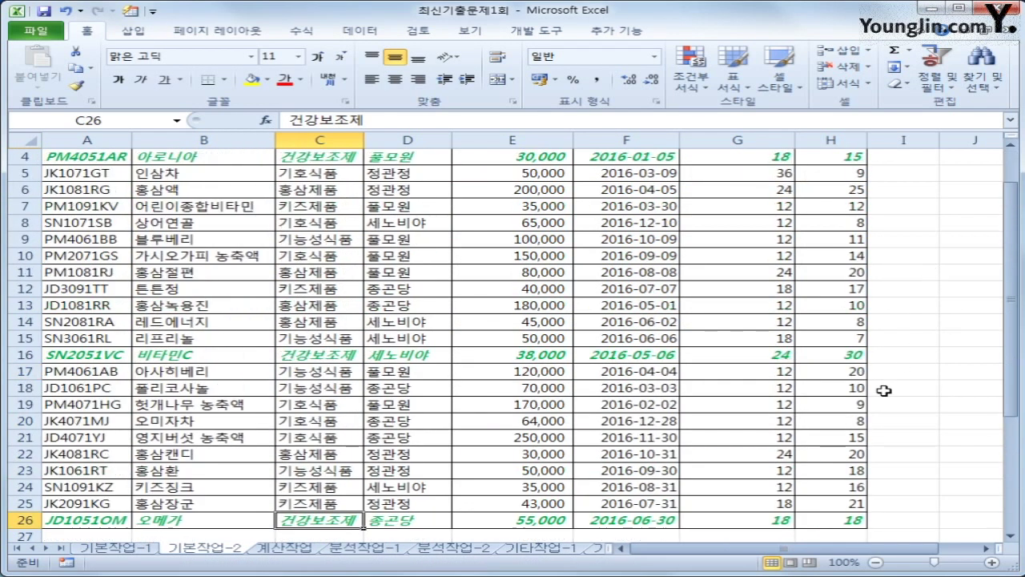
scroll(883, 390, "up", 1)
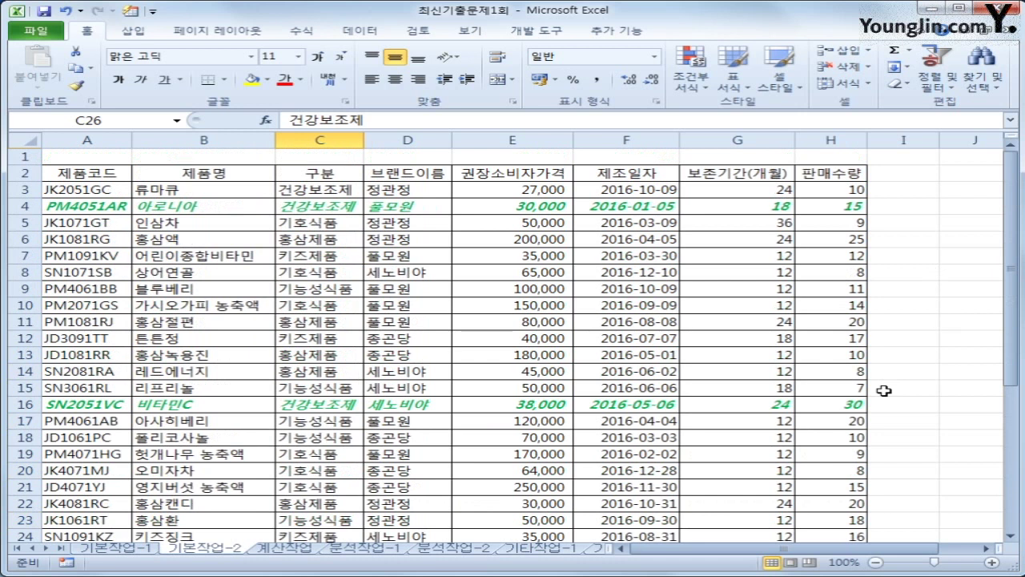
Enter =LARGE(H3:H26,12) in cell I3 to check the 12th-largest 판매수량.
left_click(925, 189)
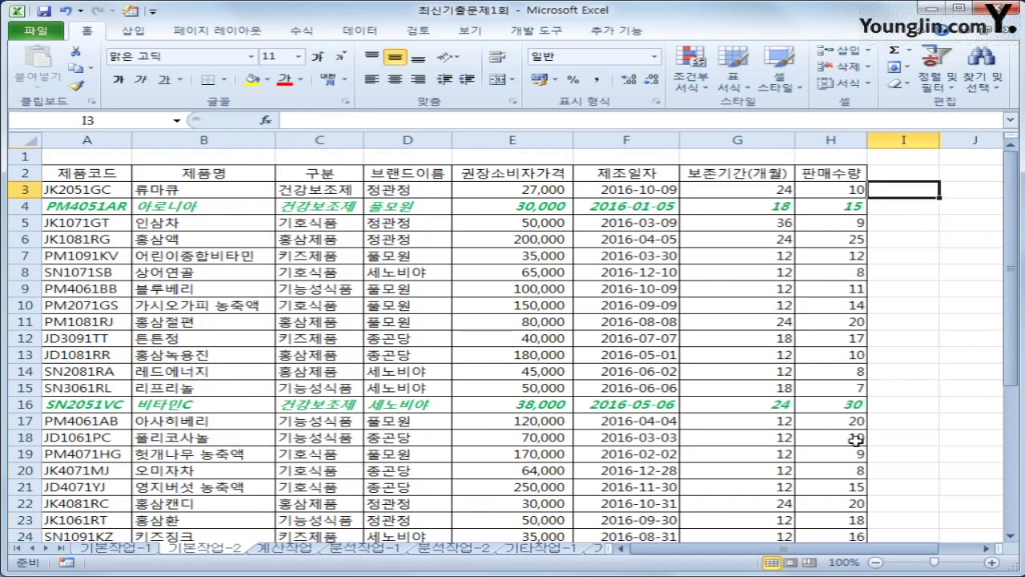
type("=la")
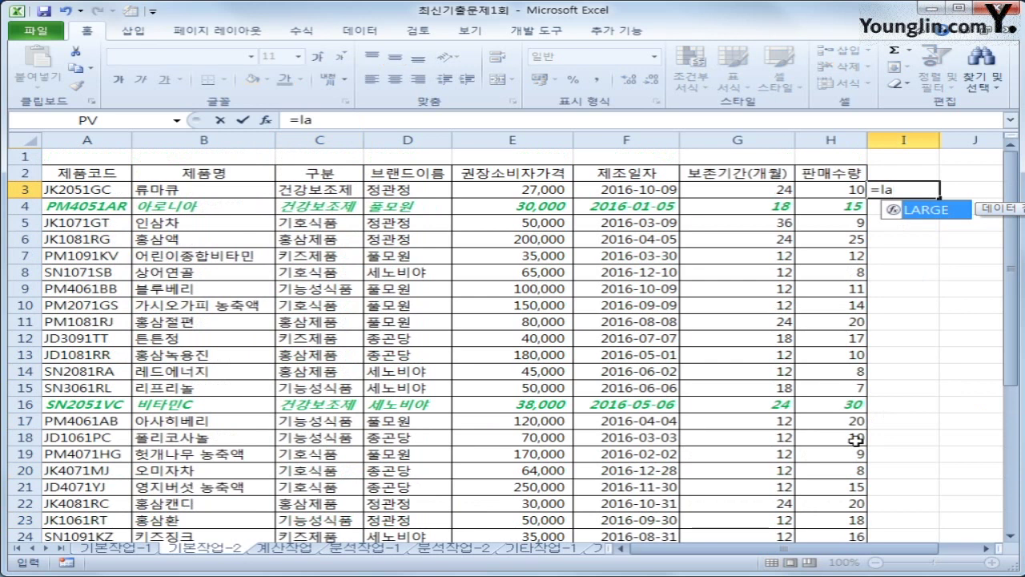
key("Tab")
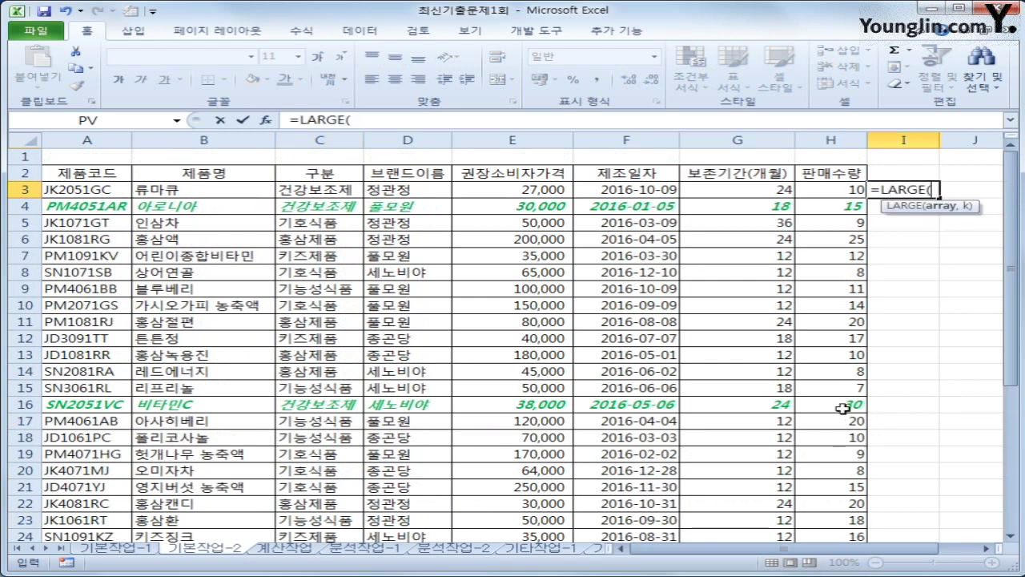
left_click_drag(849, 190, 847, 515)
type(",12)")
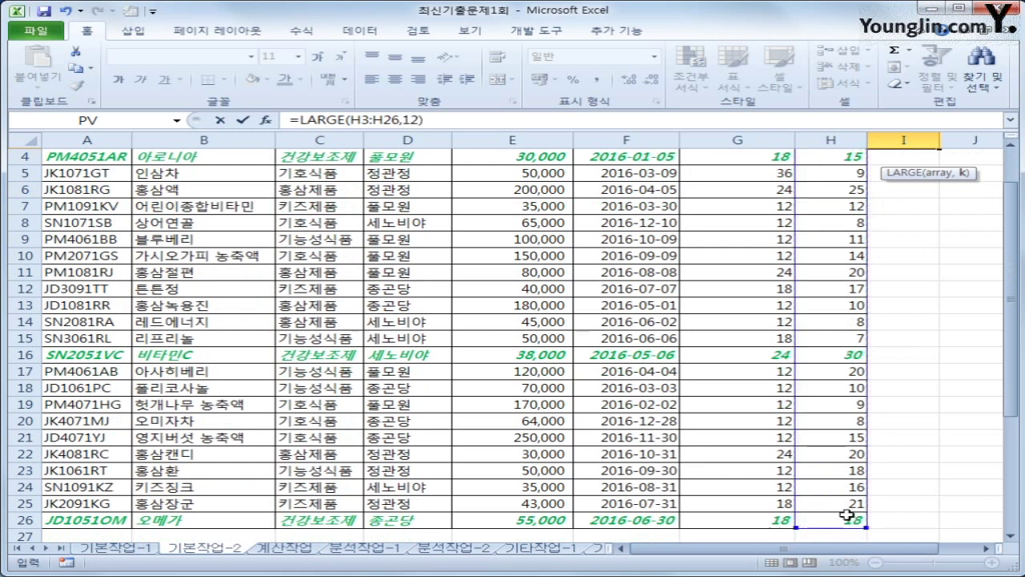
key("Return")
key("Up")
scroll(847, 515, "up", 1)
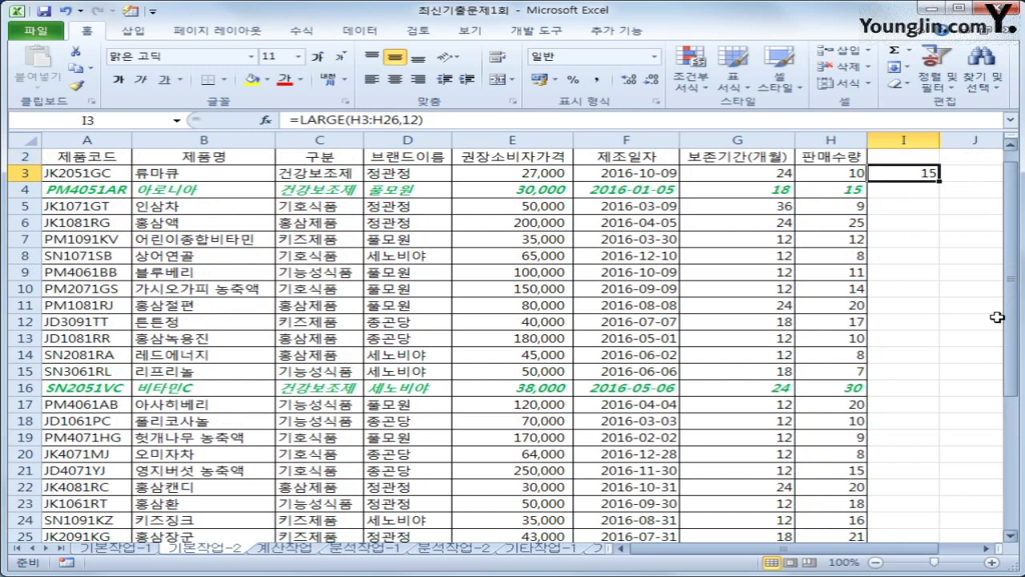
Compare the 판매수량 of the highlighted rows with the LARGE result in I3, and clear that check formula.
left_click(841, 189)
left_click(838, 389)
scroll(838, 389, "down", 2)
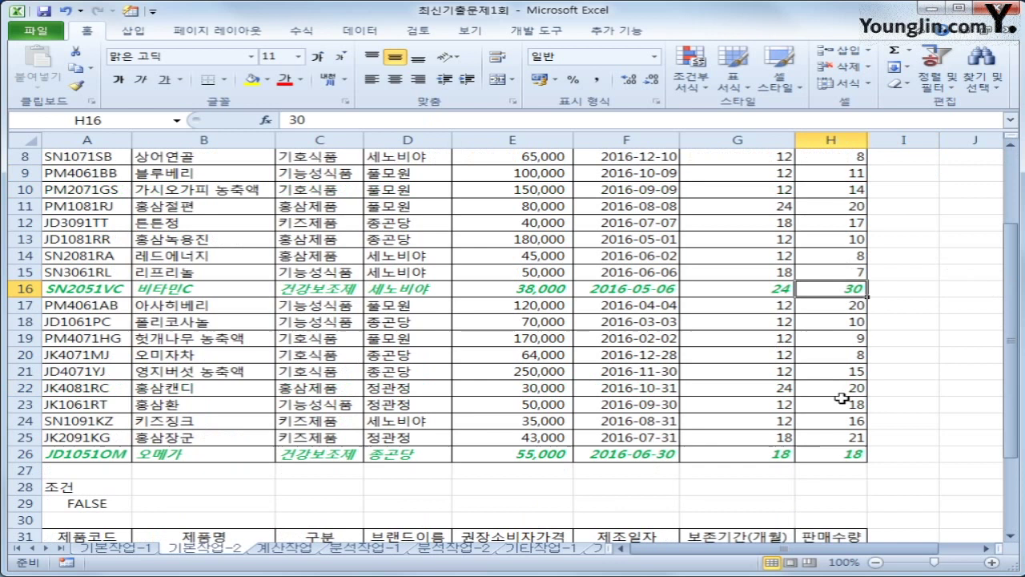
left_click(848, 454)
scroll(848, 454, "up", 3)
left_click(923, 190)
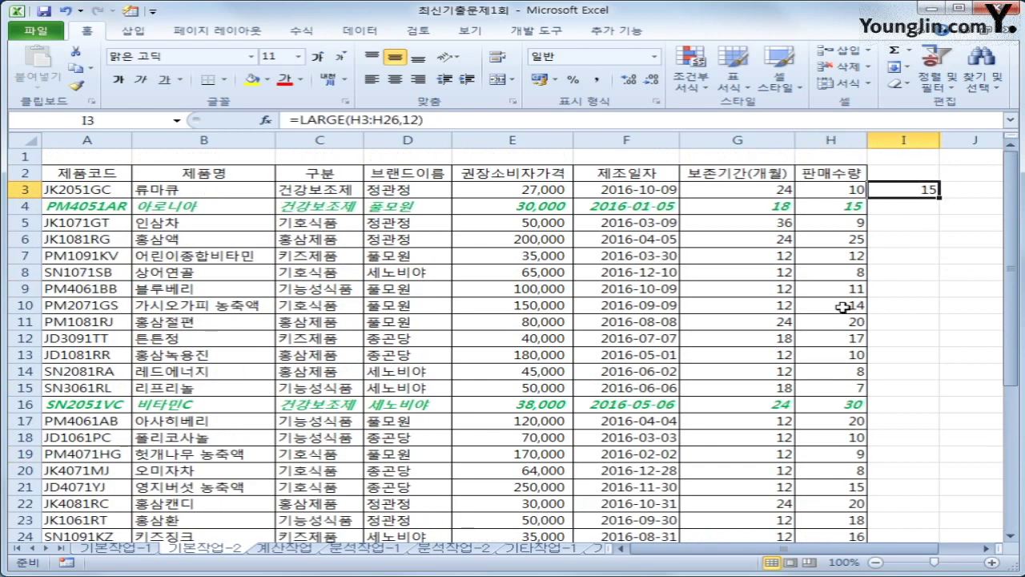
key("Delete")
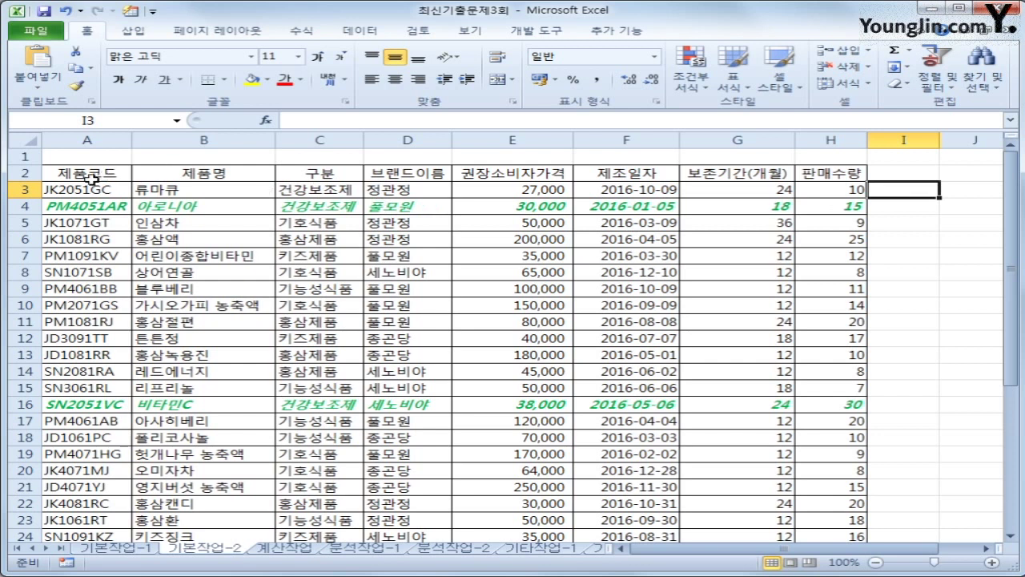
Set the product table A2:H26, including its header row, as the sheet's print area.
left_click_drag(88, 173, 792, 503)
scroll(791, 502, "up", 1)
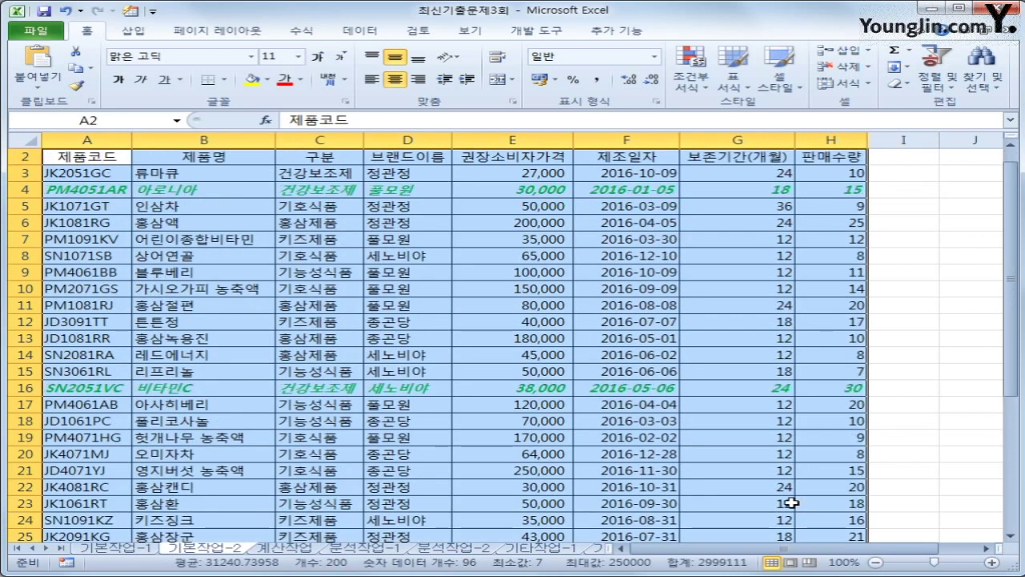
left_click(239, 37)
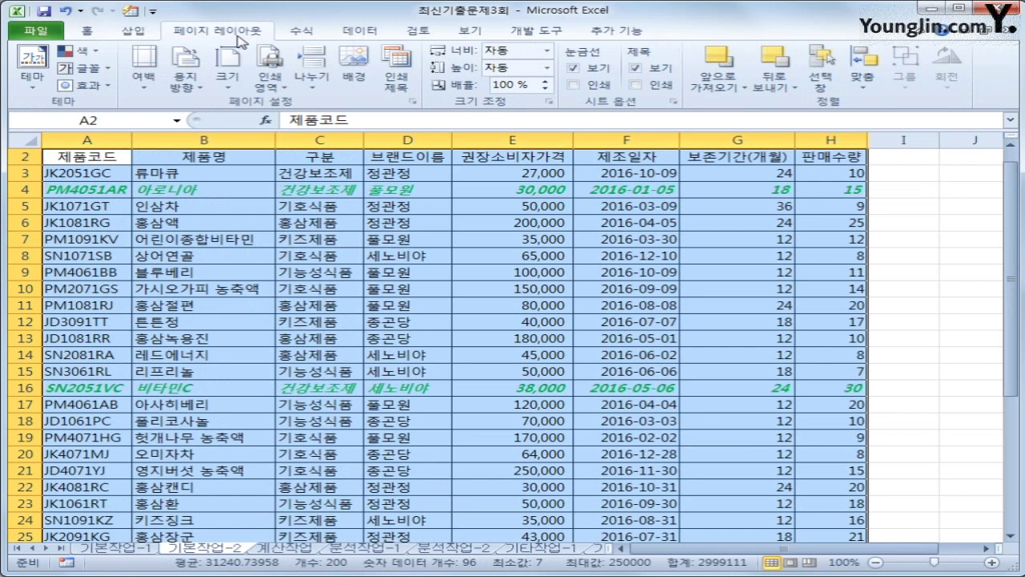
left_click(270, 89)
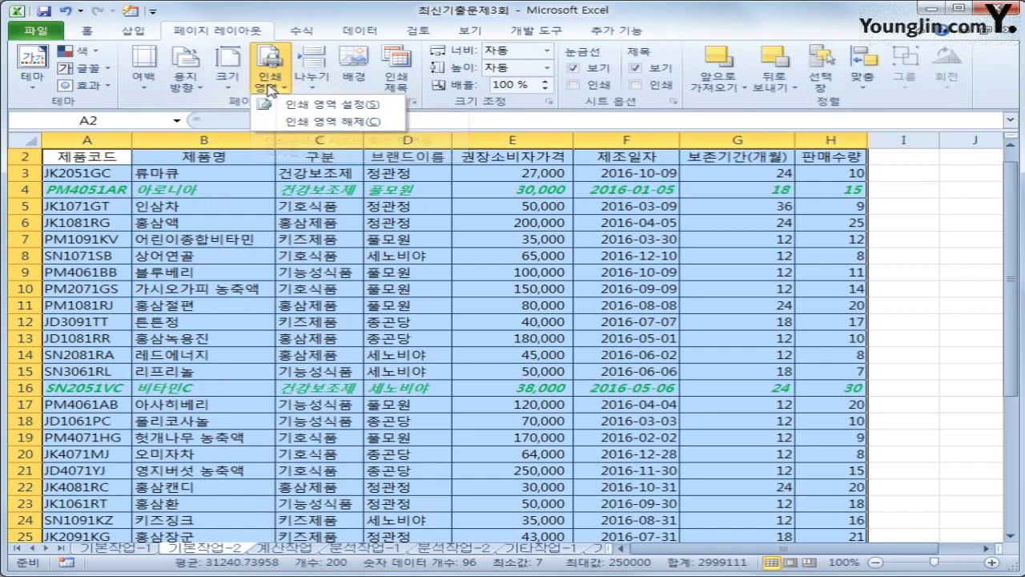
left_click(313, 104)
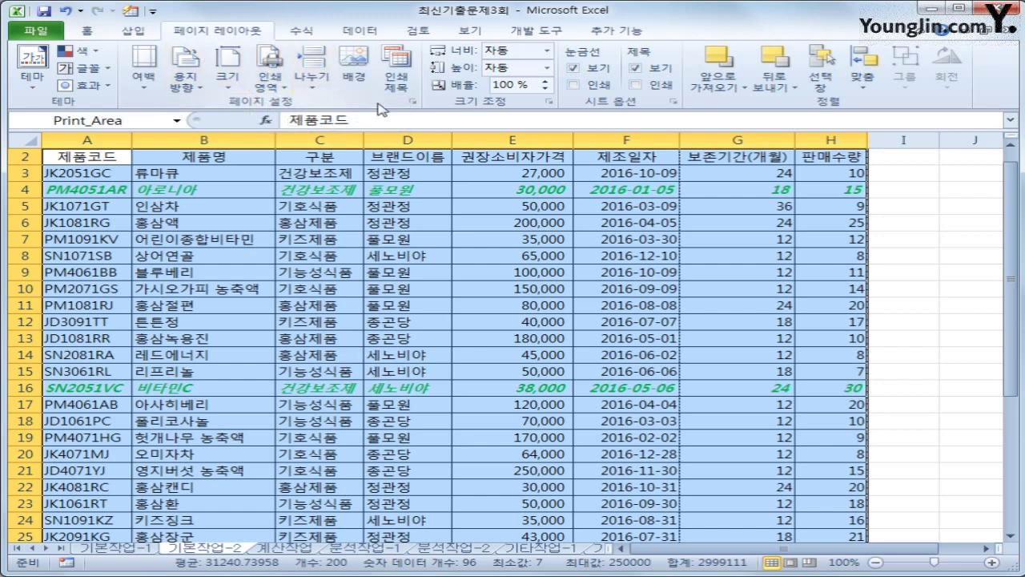
In the page setup, centre the printout both horizontally and vertically and set the paper orientation to landscape (가로).
left_click(412, 102)
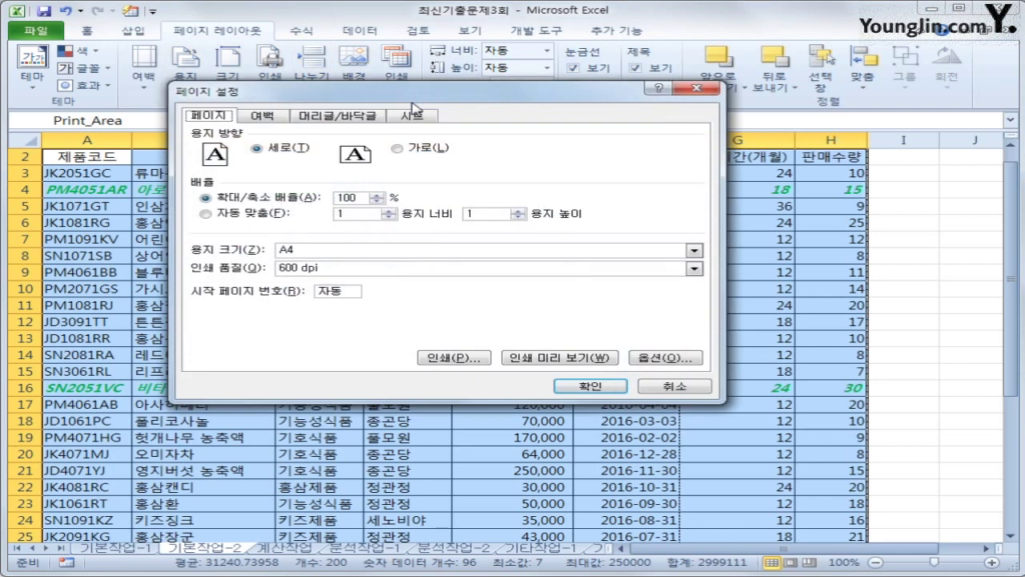
left_click(262, 116)
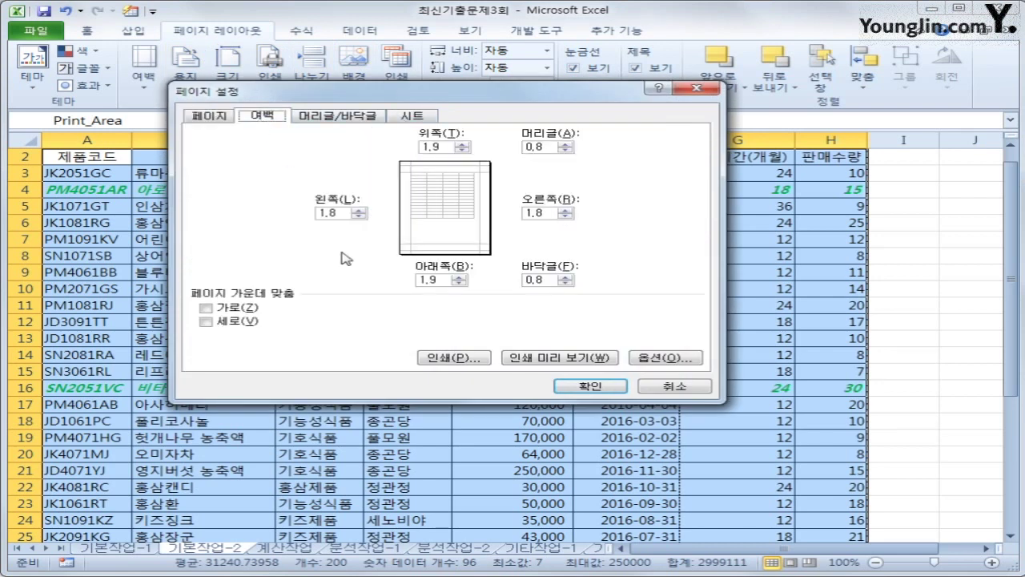
left_click(247, 310)
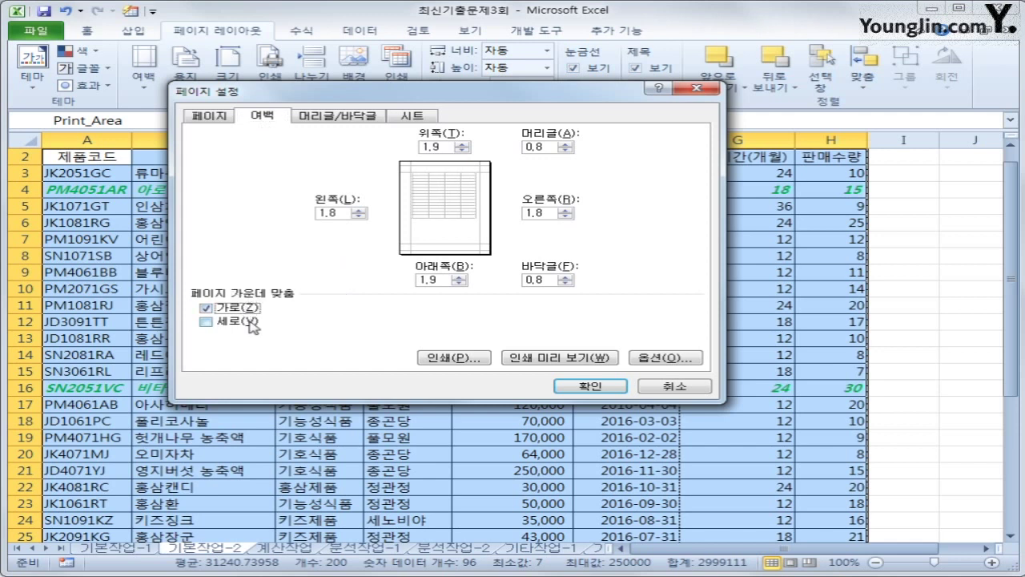
left_click(253, 326)
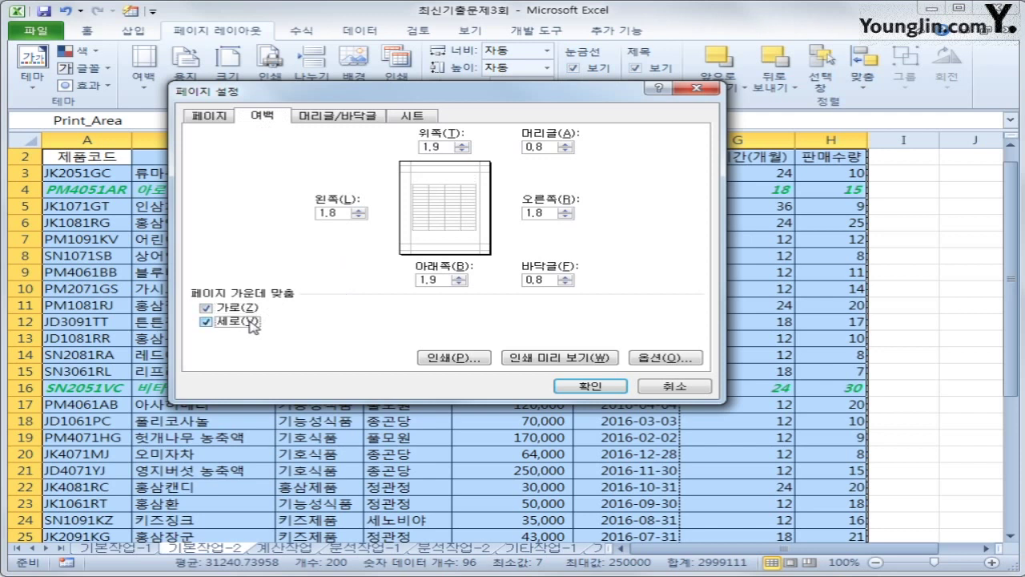
left_click(209, 117)
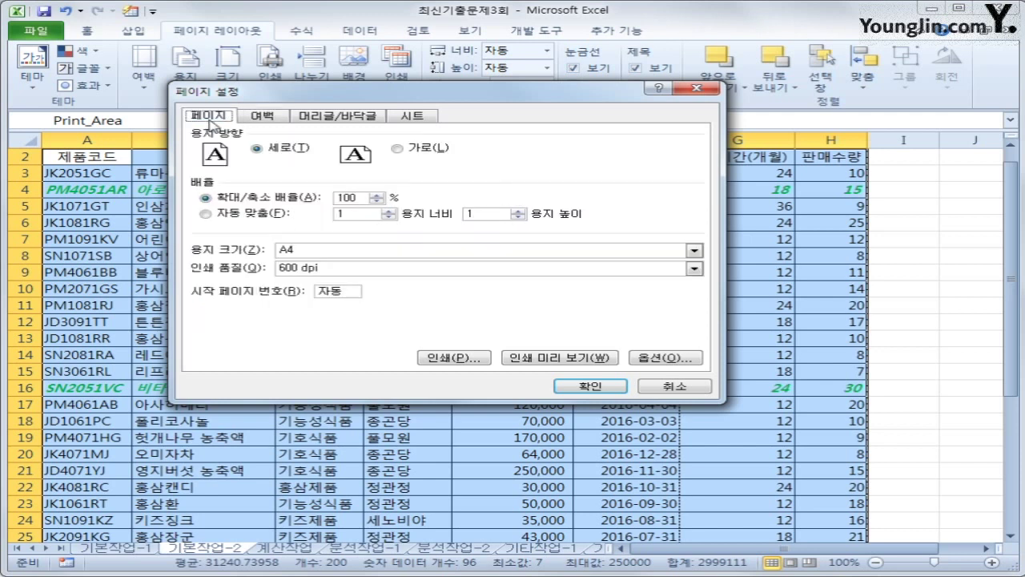
left_click(410, 152)
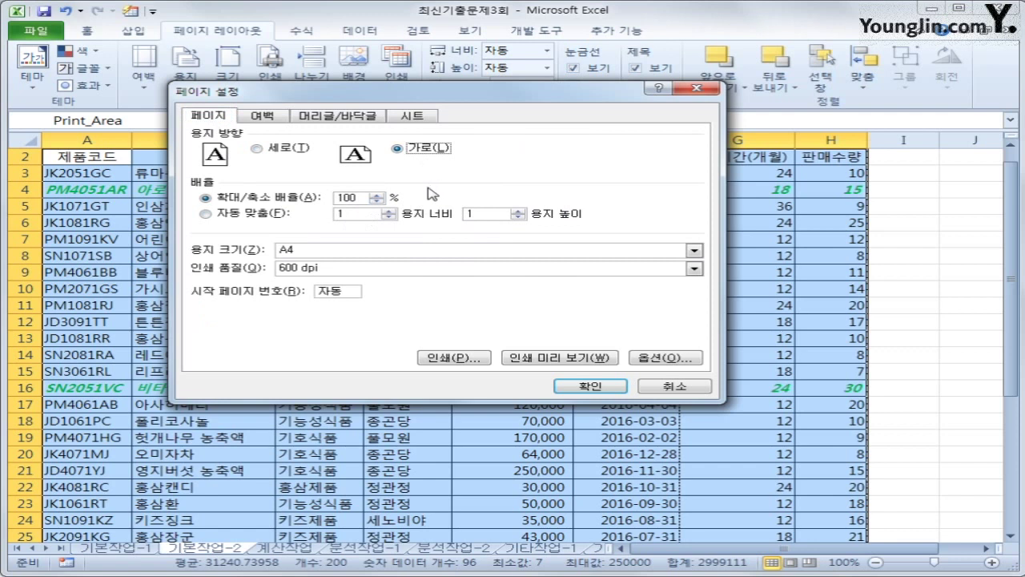
left_click(272, 119)
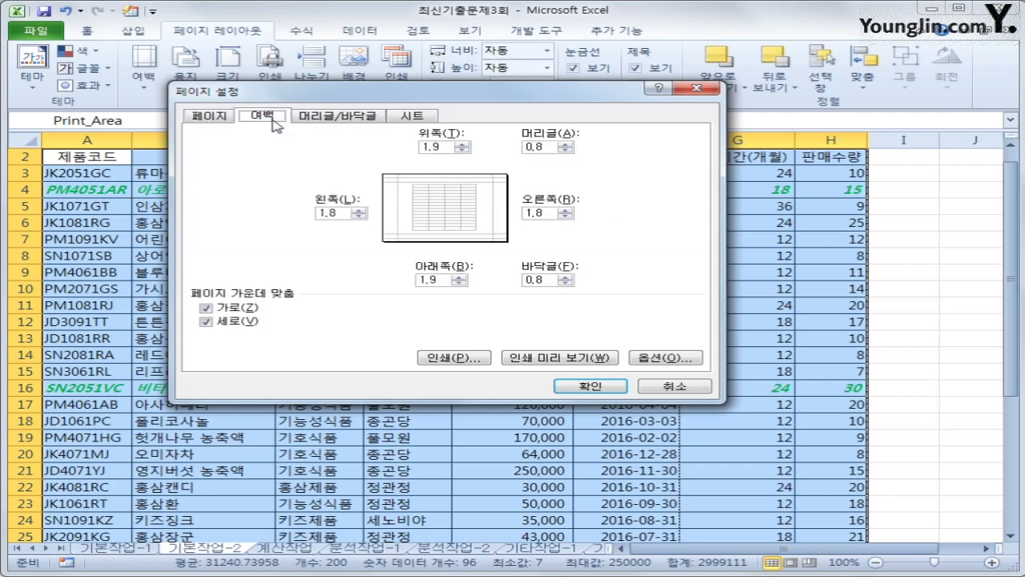
Add a custom footer reading "페이지 번호 : &[페이지 번호]" in its right section, and apply the page setup.
left_click(350, 122)
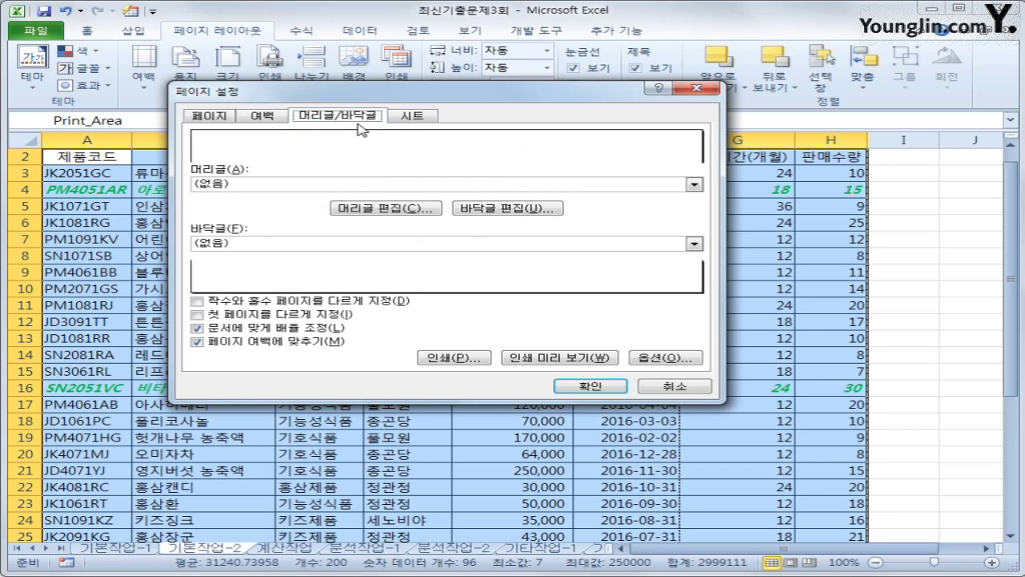
left_click(546, 209)
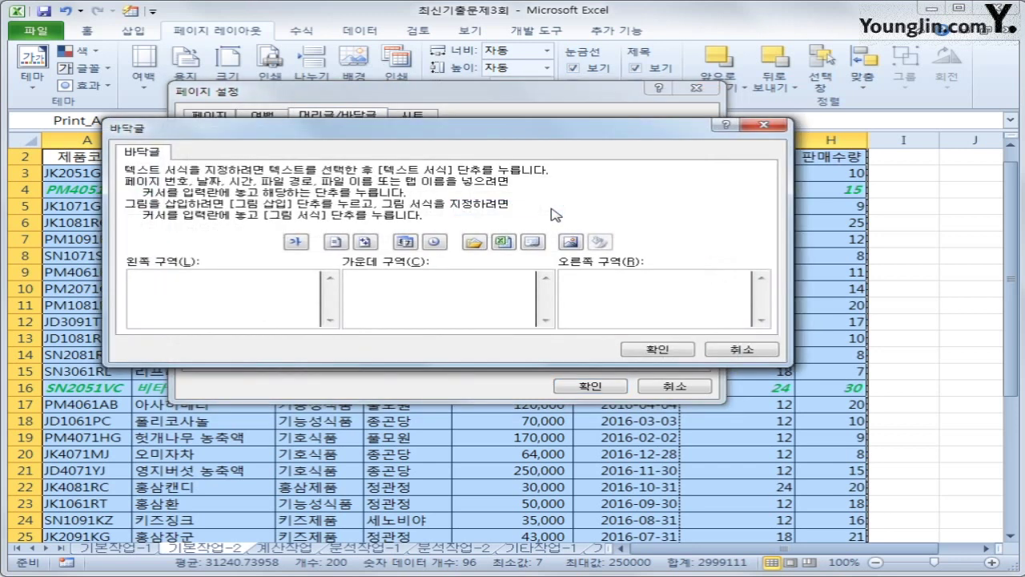
left_click(606, 296)
type("vpdl")
key("BackSpace")
key("BackSpace")
key("BackSpace")
type("페이지 번호 :")
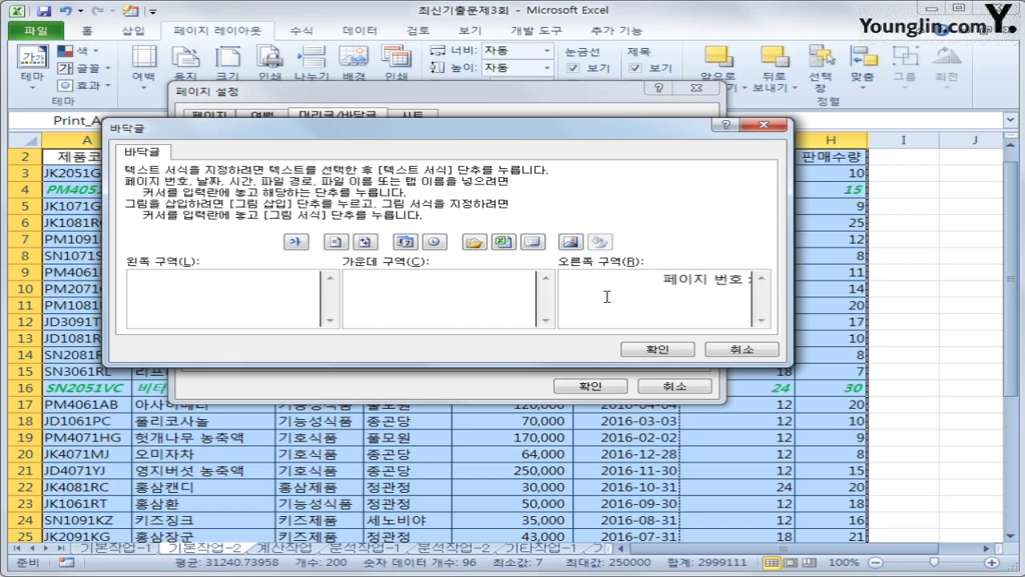
left_click(336, 241)
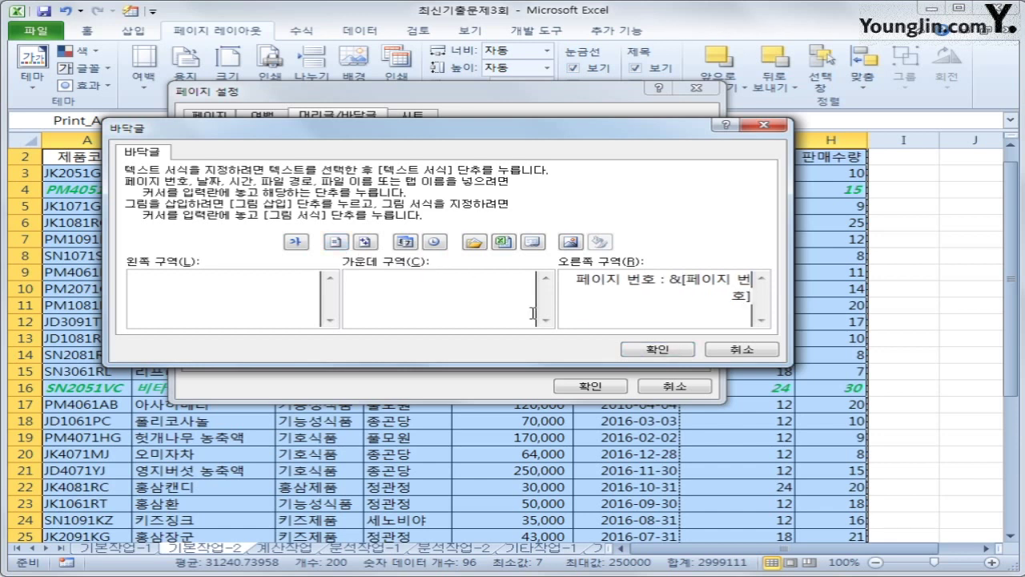
left_click(659, 351)
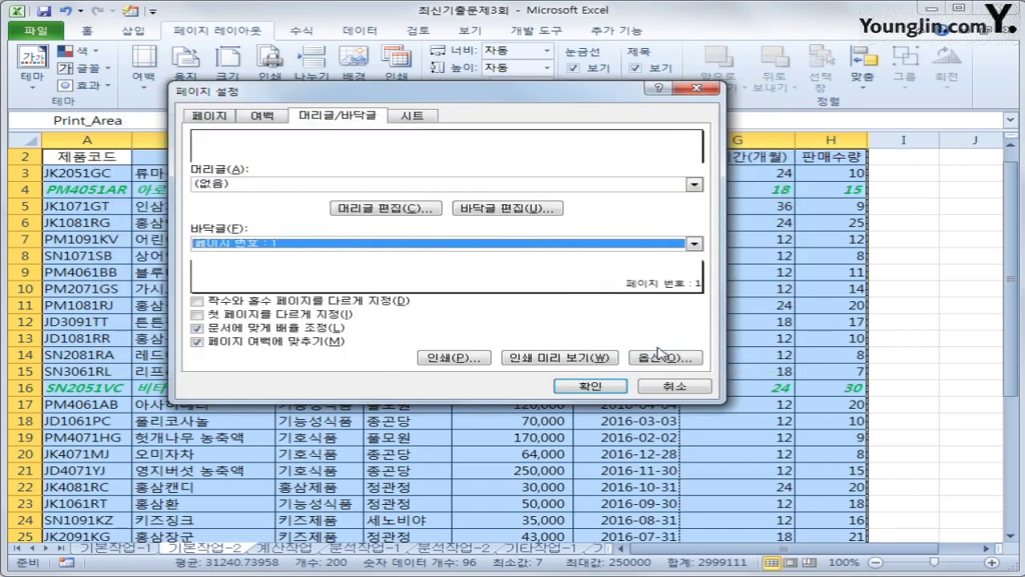
left_click(595, 389)
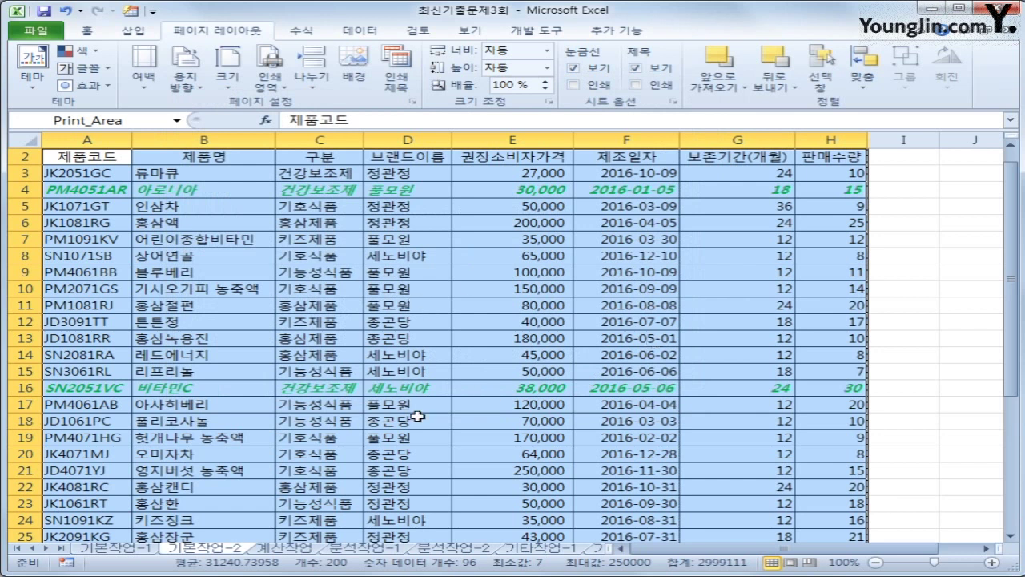
Check the print preview of 기본작업-2 for its layout and footer, and return to the worksheet.
left_click(50, 32)
left_click(129, 234)
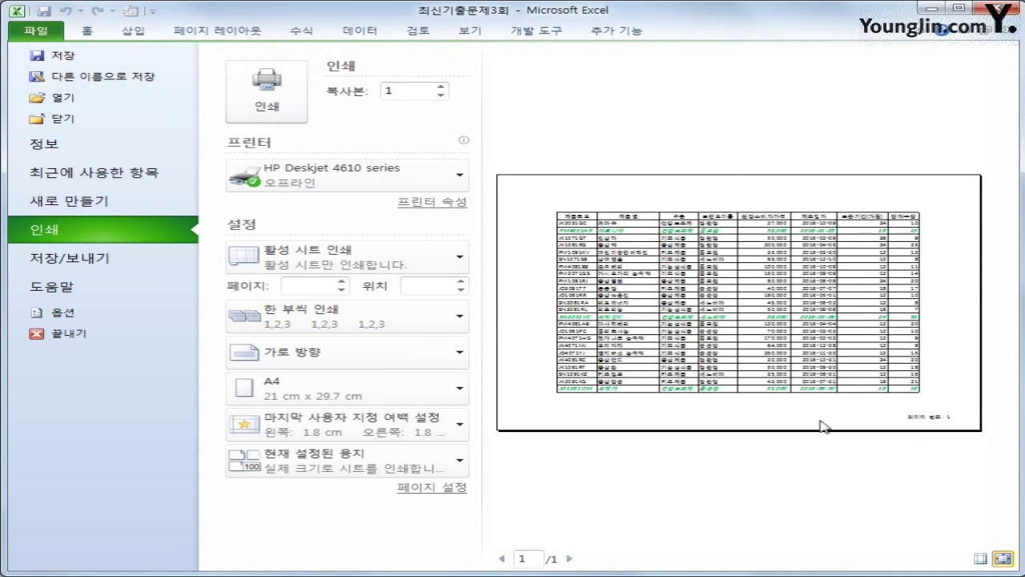
left_click(103, 35)
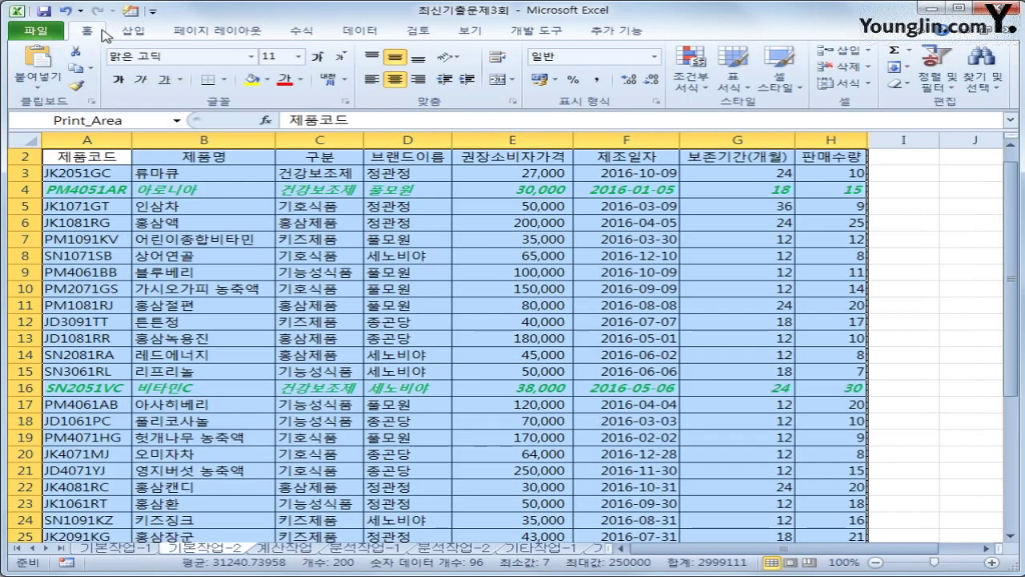
Examine the 계산작업 sheet's 표1 columns, the tables below it and the 표2 할인율 lookup table.
left_click(286, 547)
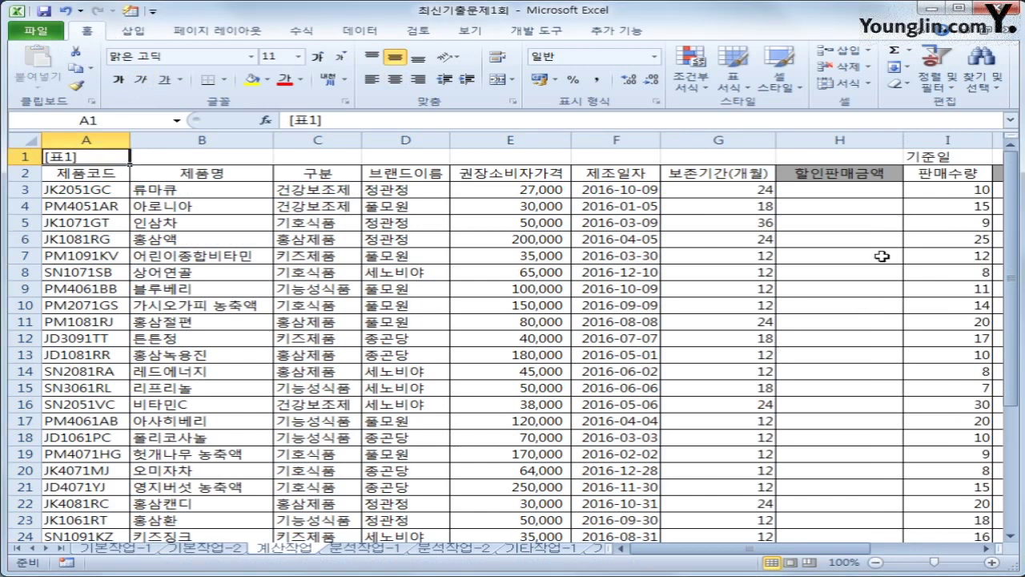
left_click(850, 186)
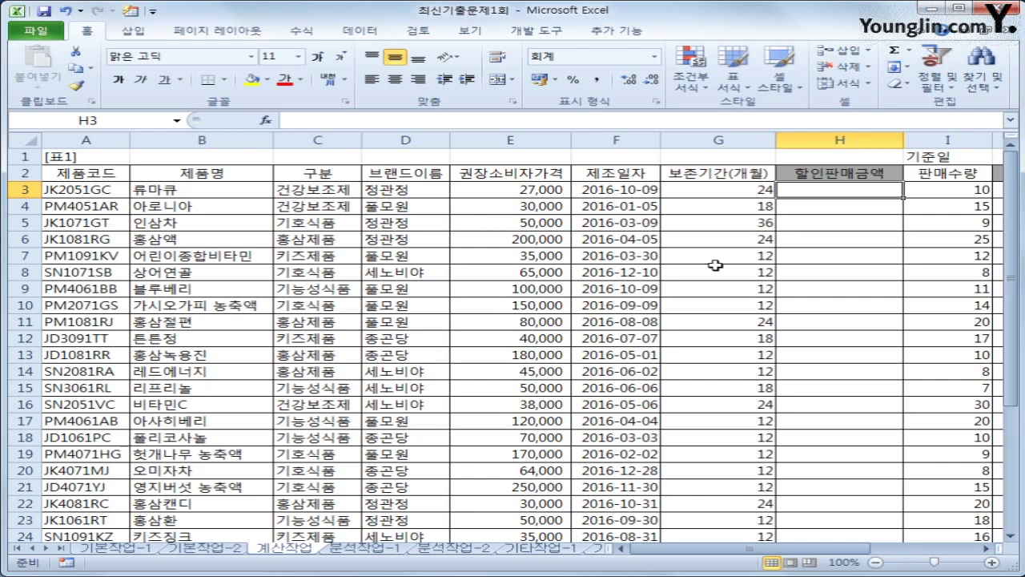
left_click(540, 188)
left_click(599, 191)
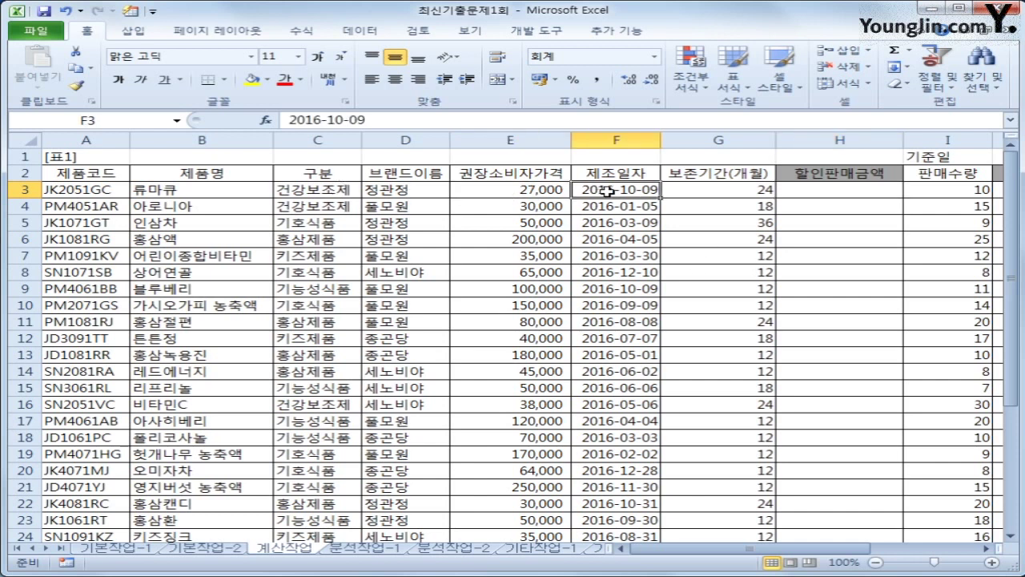
left_click(681, 190)
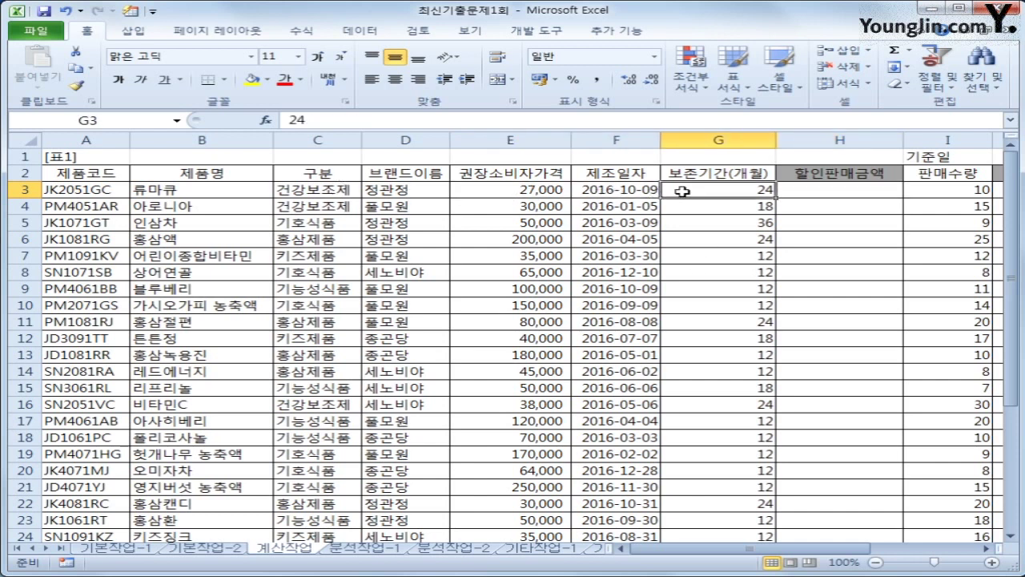
scroll(815, 328, "down", 4)
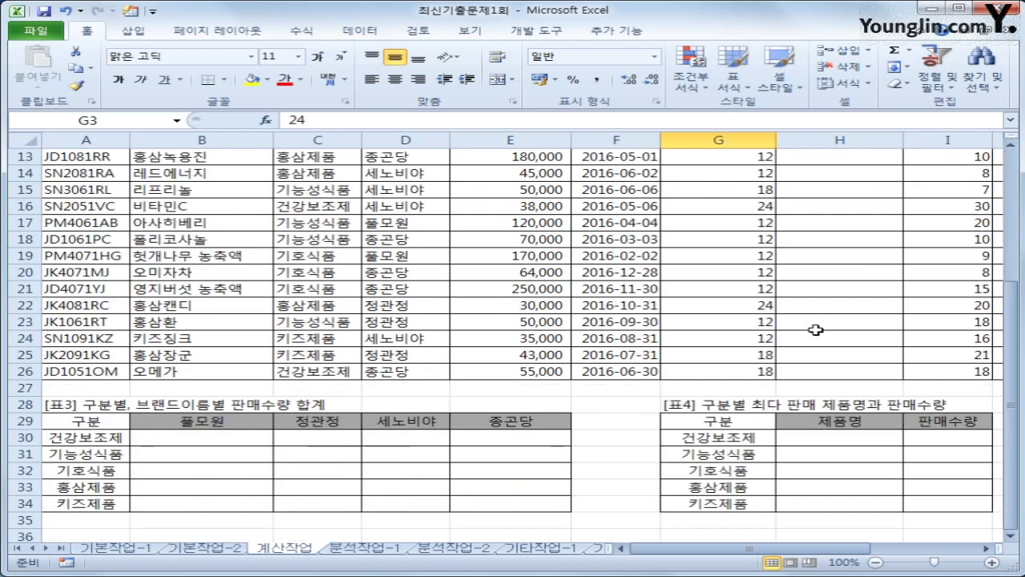
scroll(659, 391, "up", 3)
scroll(835, 555, "right", 1)
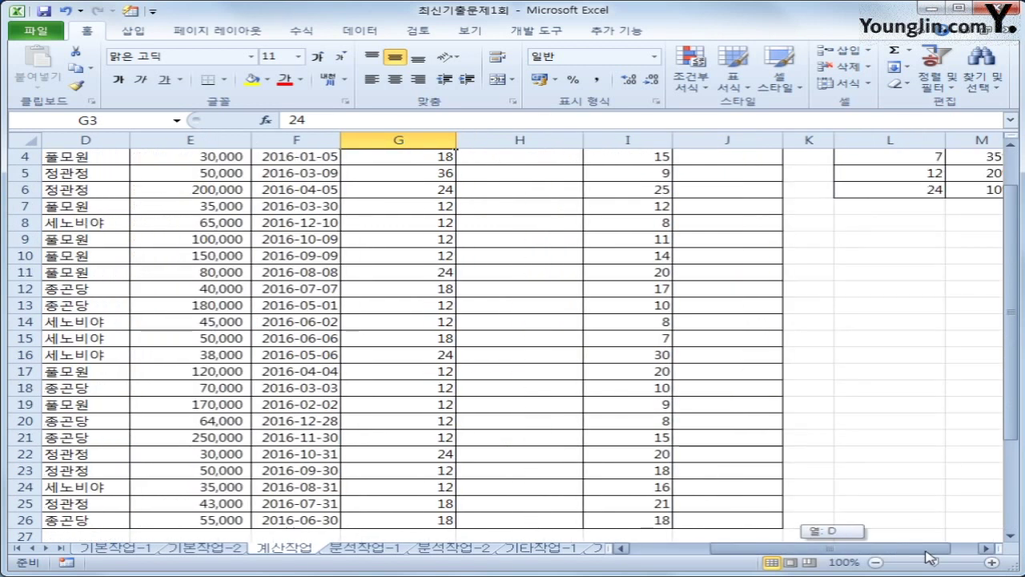
scroll(871, 430, "up", 1)
left_click_drag(887, 173, 971, 240)
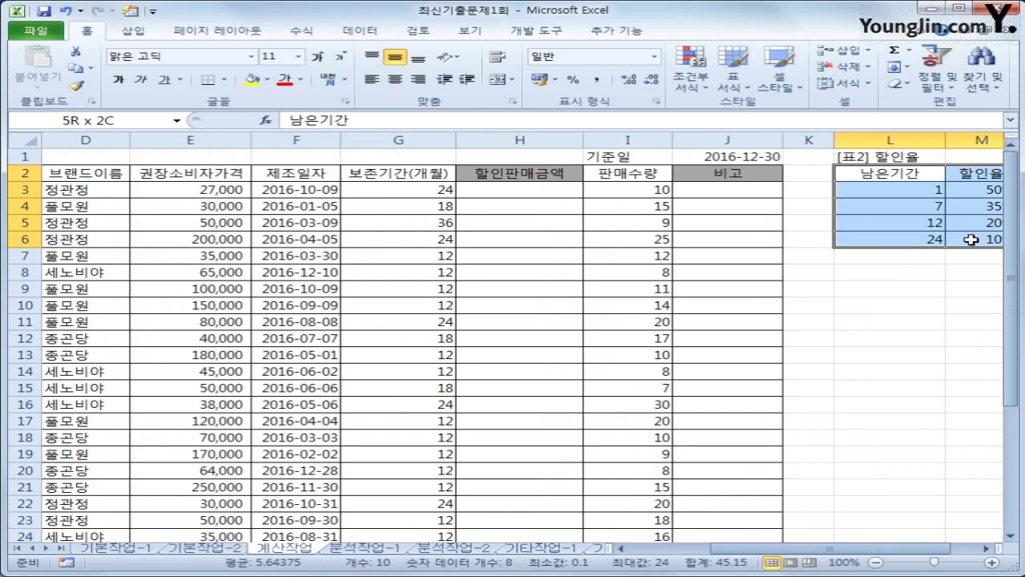
left_click_drag(970, 240, 970, 240)
Begin the 할인판매금액 formula in H3 with =E3*(1-VLOOKUP(.
left_click(549, 186)
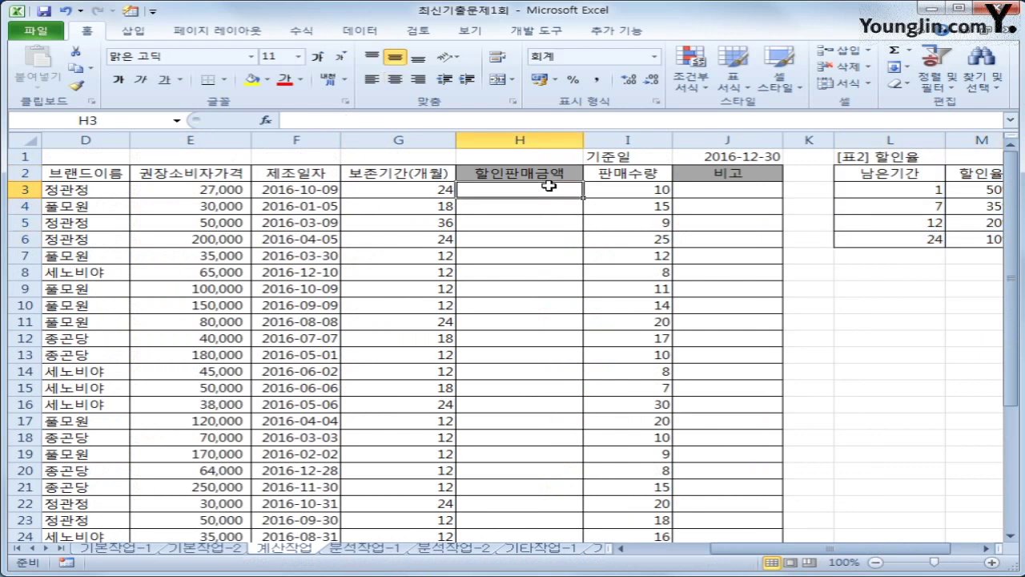
type("=")
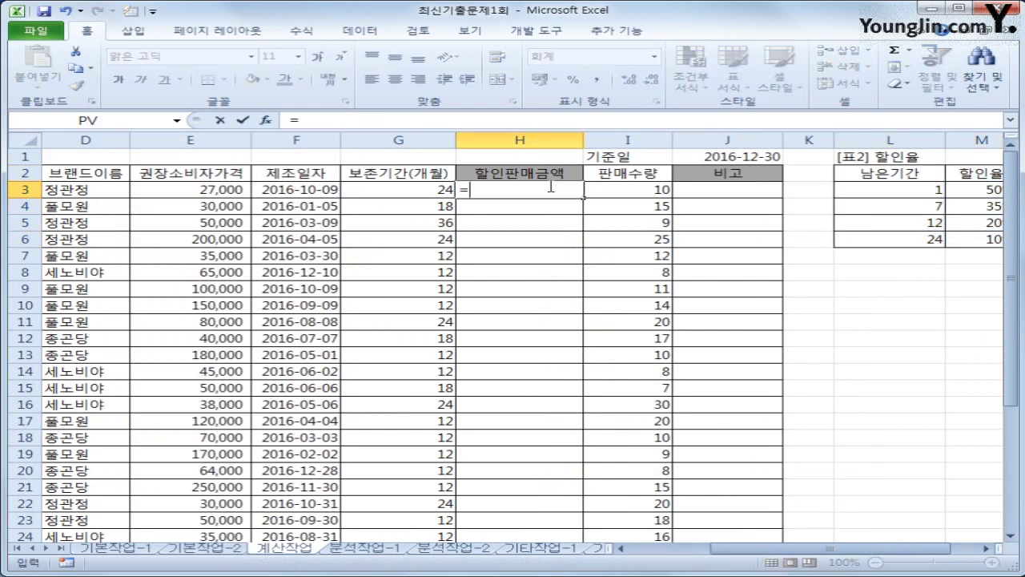
key("Left")
key("Left")
key("Left")
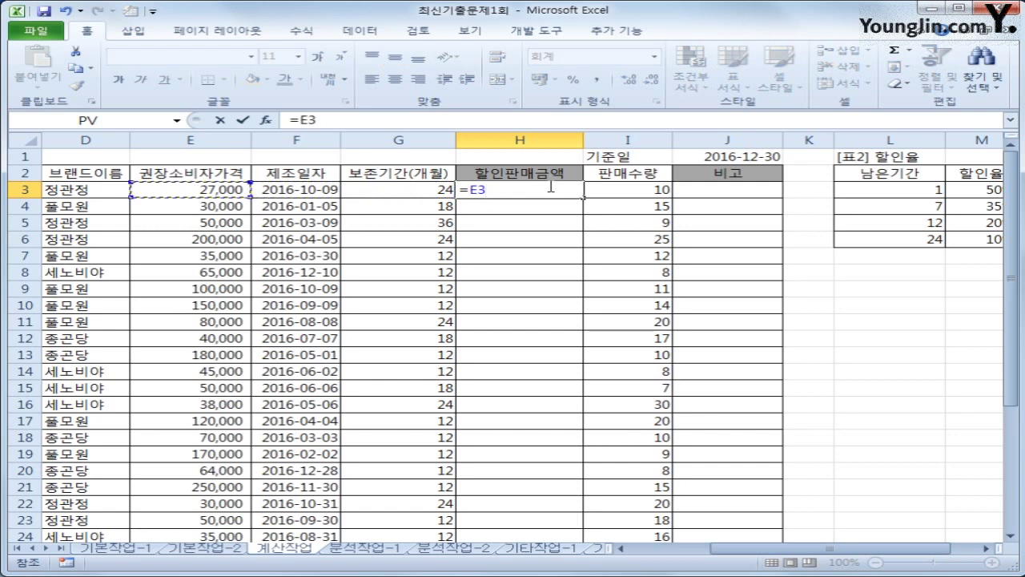
type("*(1-")
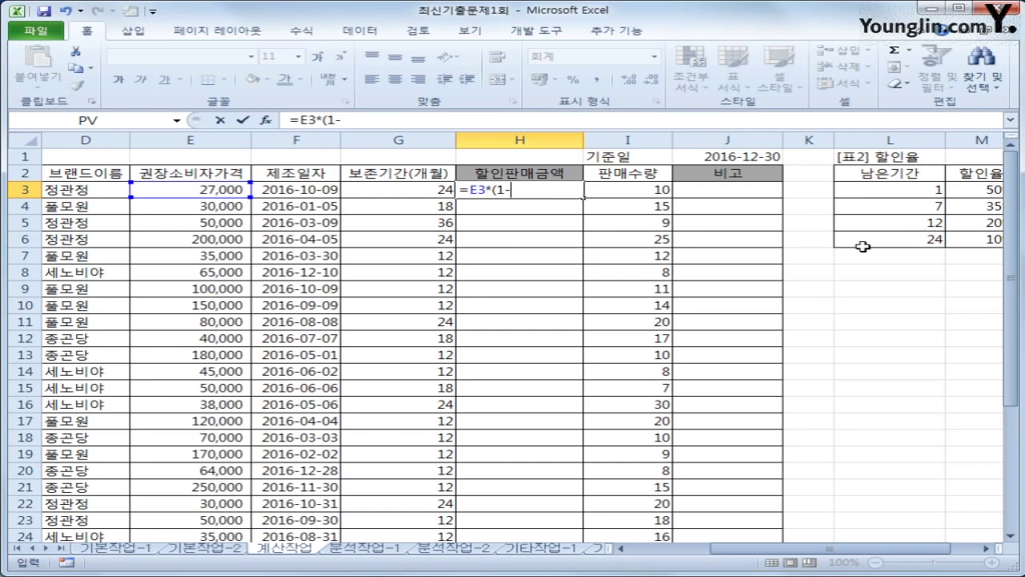
type("v")
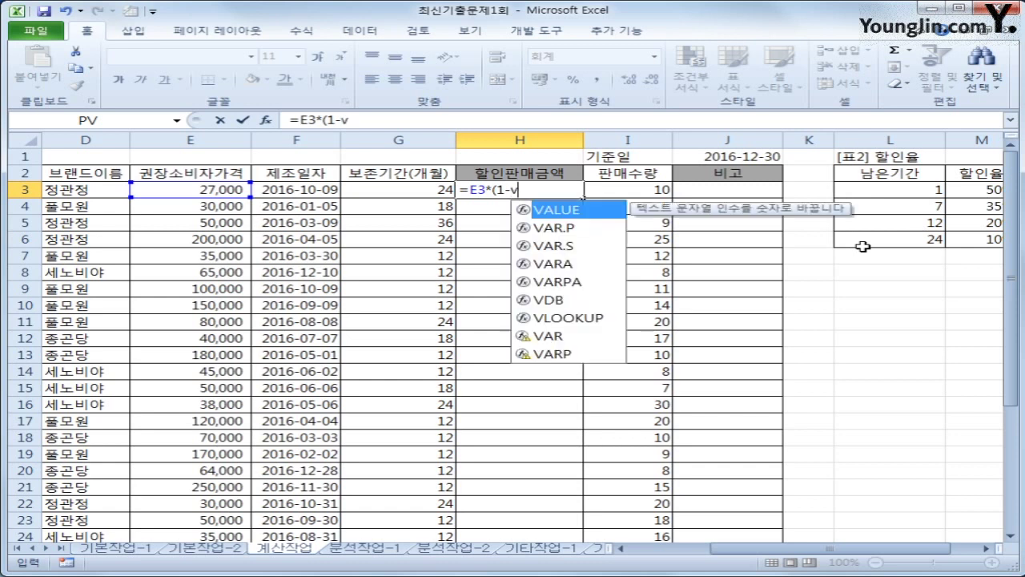
type("l")
key("Tab")
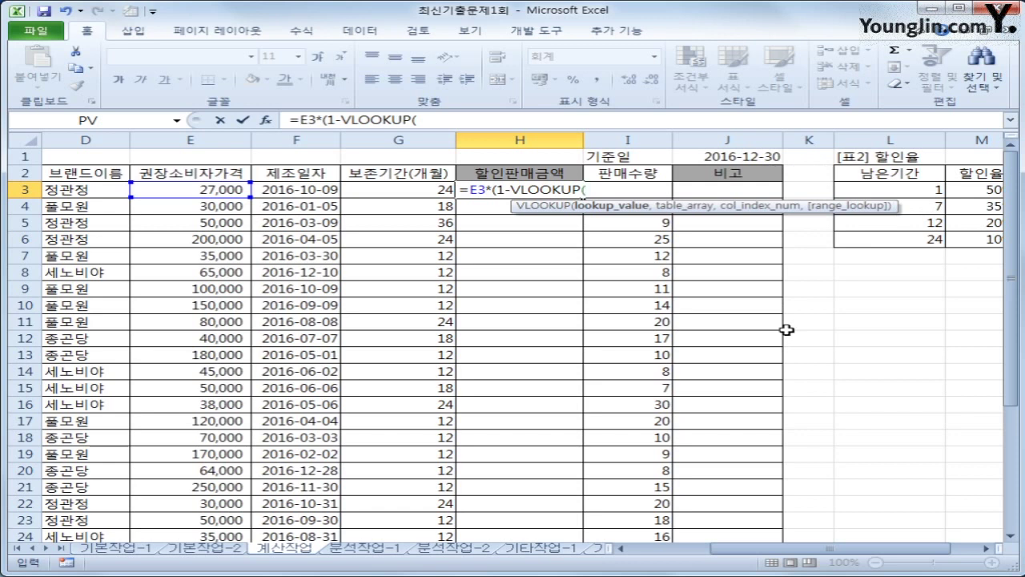
Enter EDATE(F3,G3) as the start of the VLOOKUP lookup value, using the 제조일자 and 보존기간 cells.
type("(")
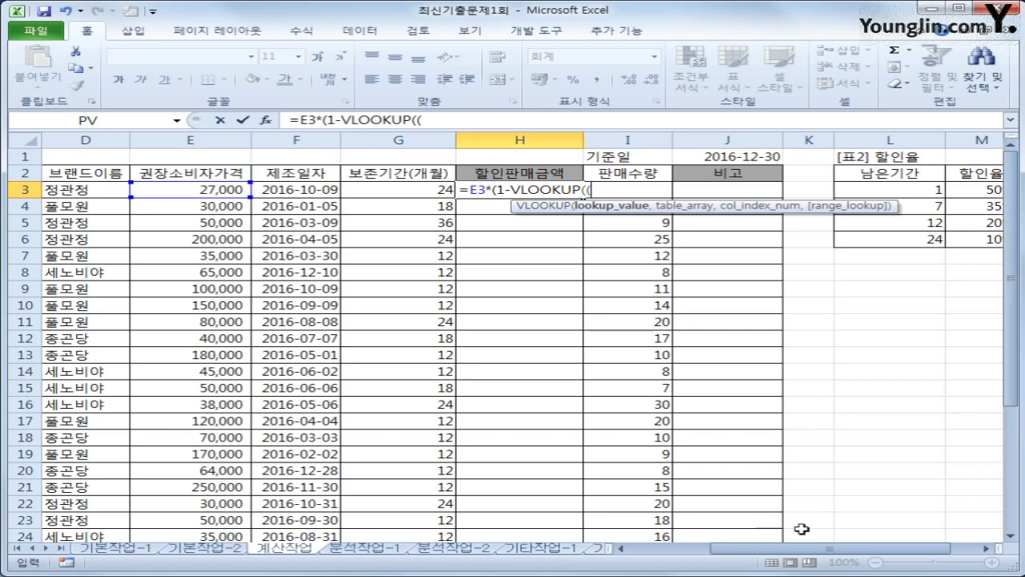
left_click_drag(801, 550, 777, 555)
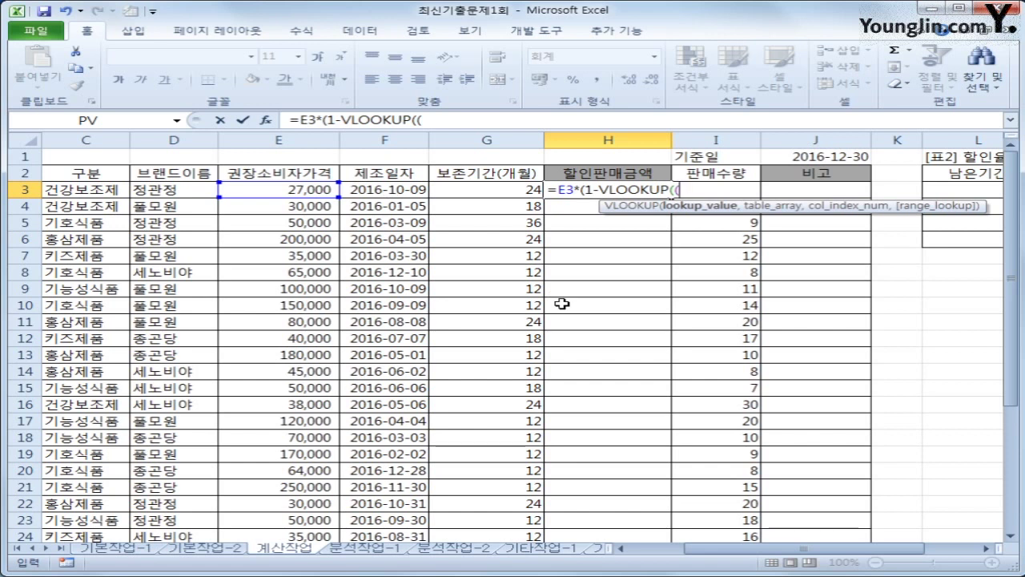
key("BackSpace")
type("e")
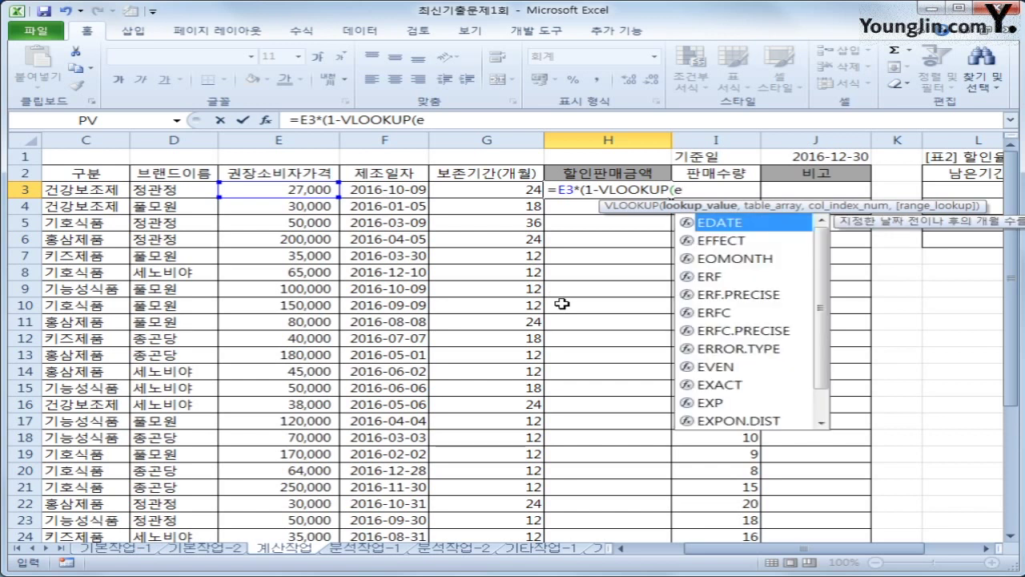
type("d")
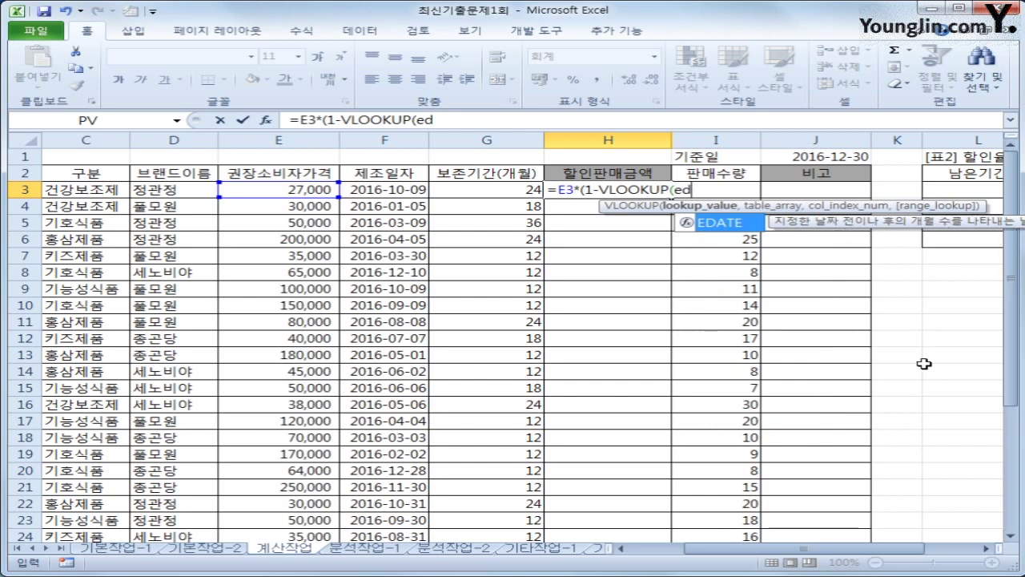
key("Tab")
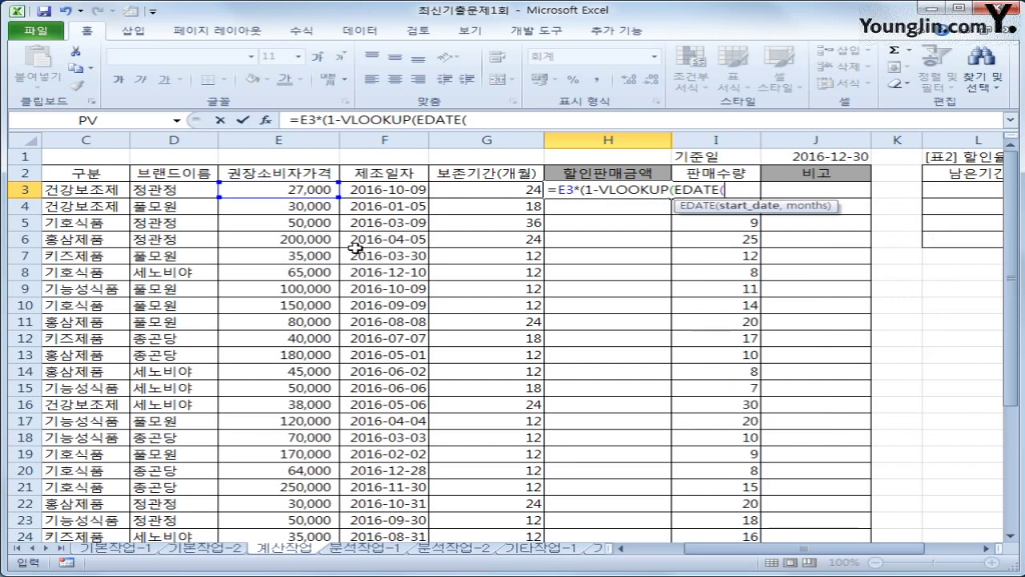
left_click(404, 190)
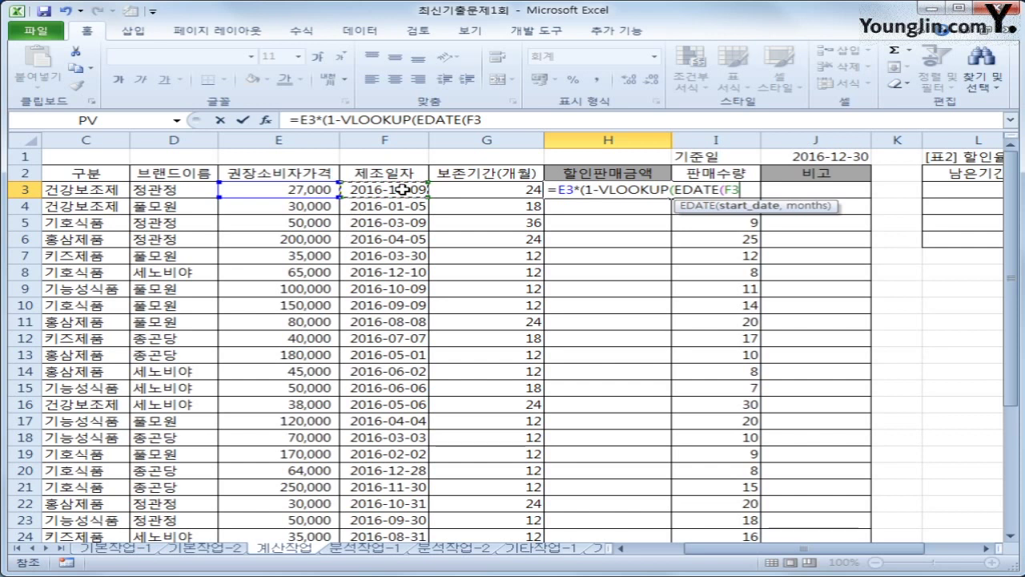
type(",")
left_click(506, 189)
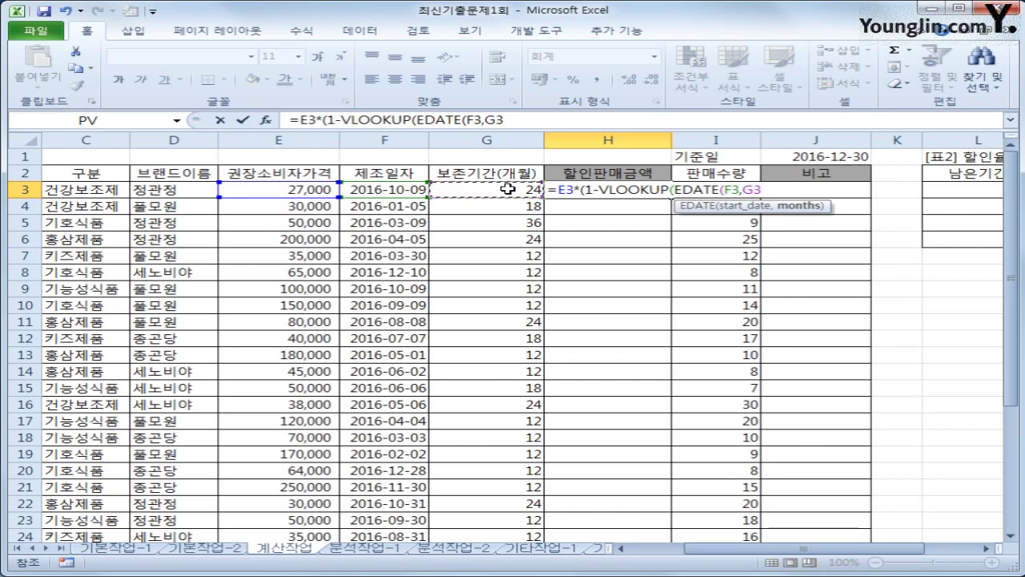
type(")")
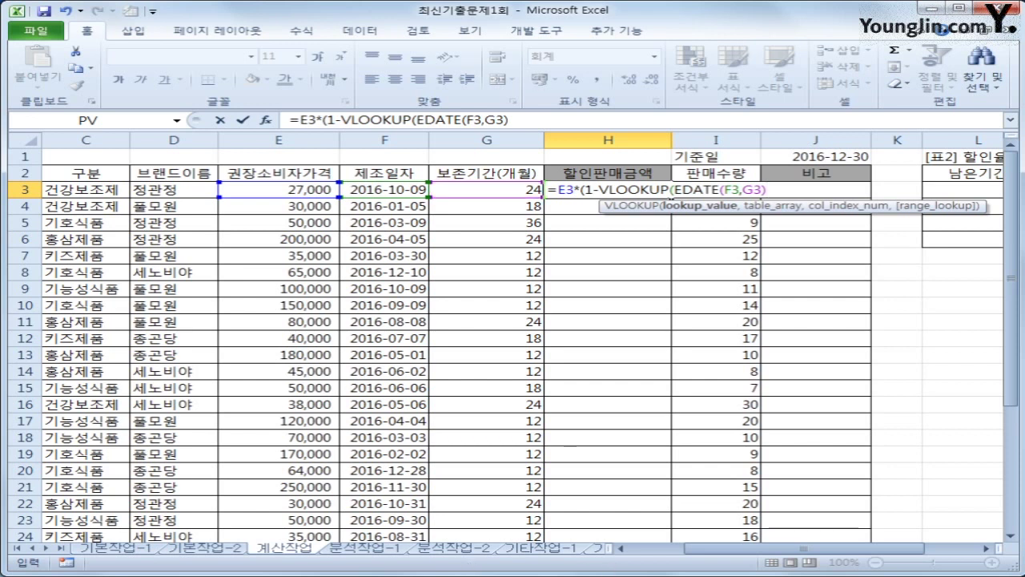
Subtract the 기준일 cell from the EDATE result as the absolute reference $J$1.
type("-")
left_click(821, 154)
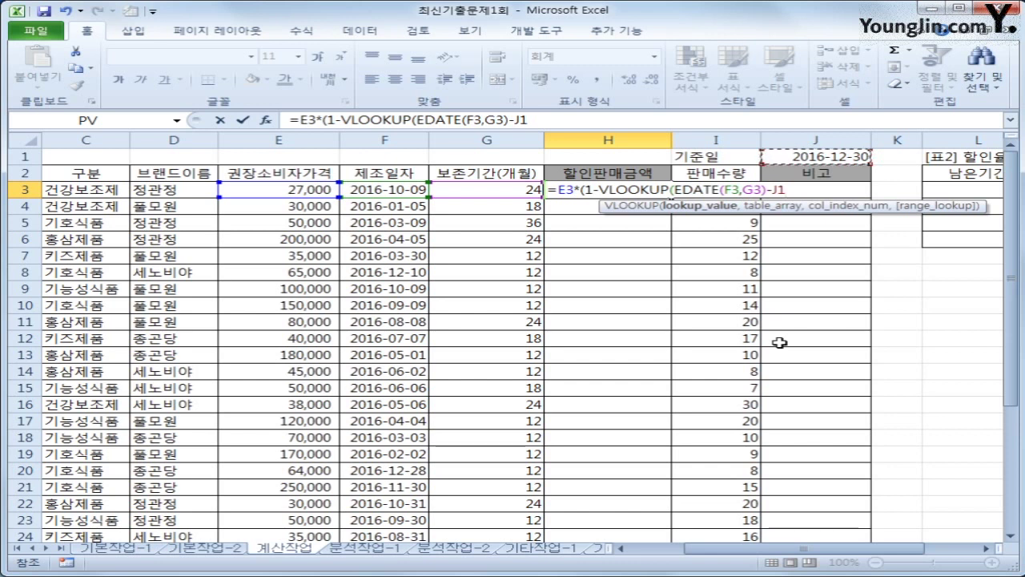
key("F4")
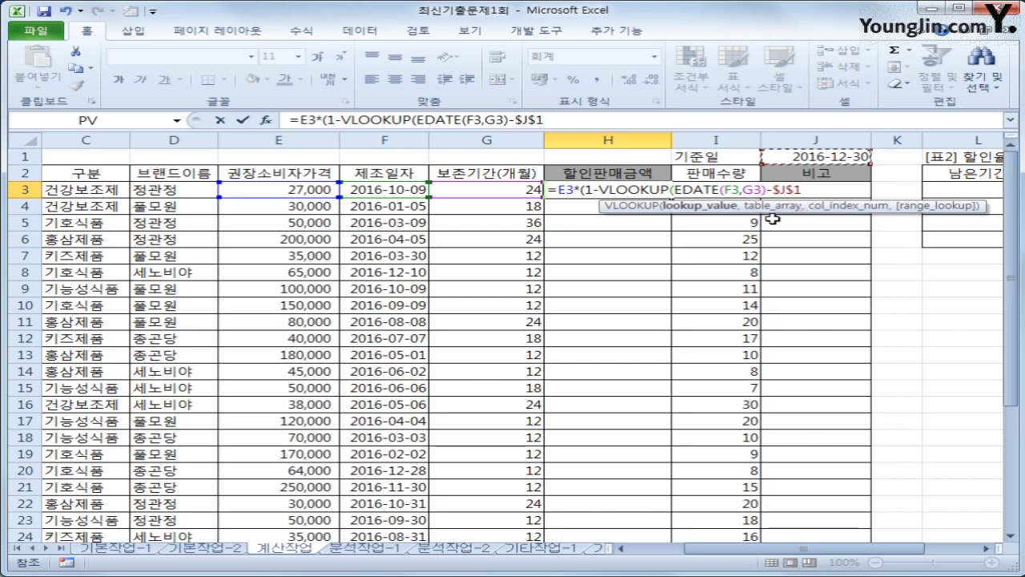
Wrap the EDATE difference in the H3 formula in QUOTIENT with a divisor of 30 as the VLOOKUP lookup value.
left_click(675, 189)
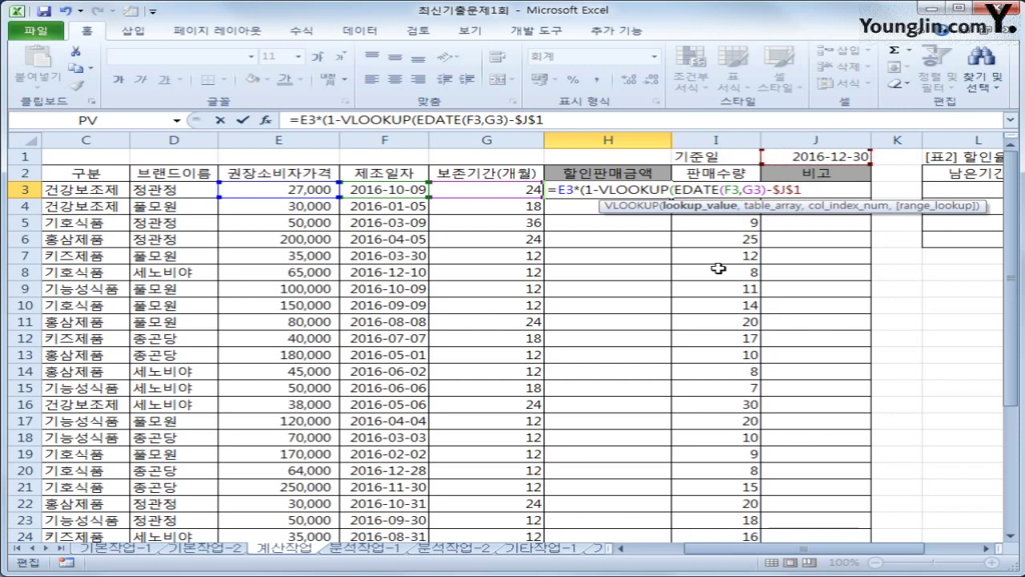
type("quo")
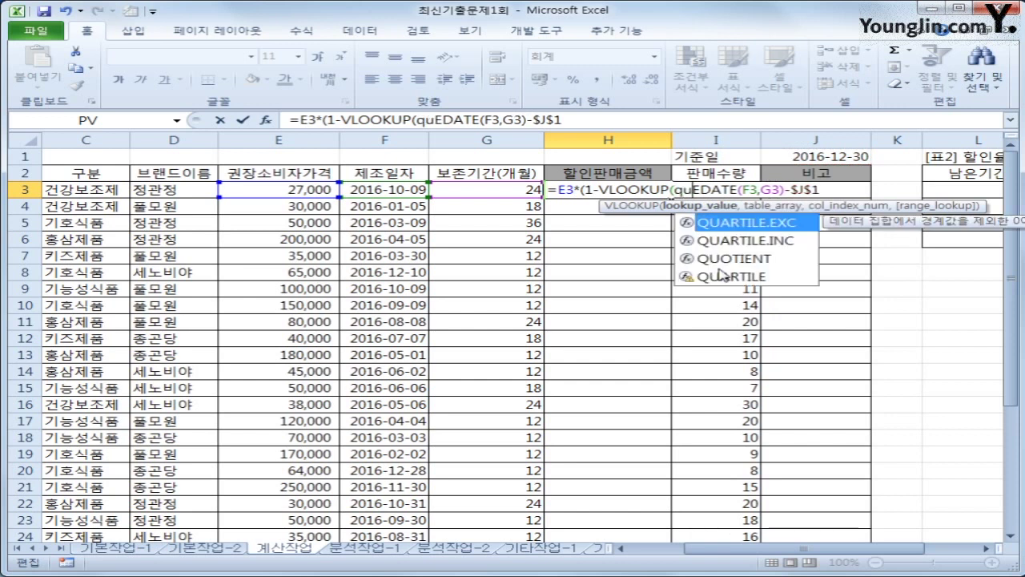
type("tie")
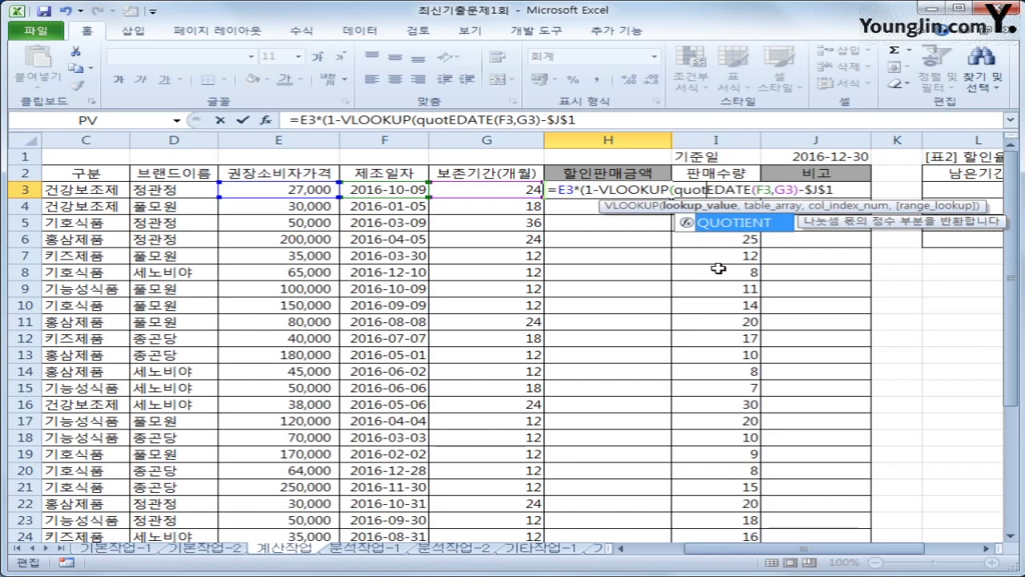
type("nt")
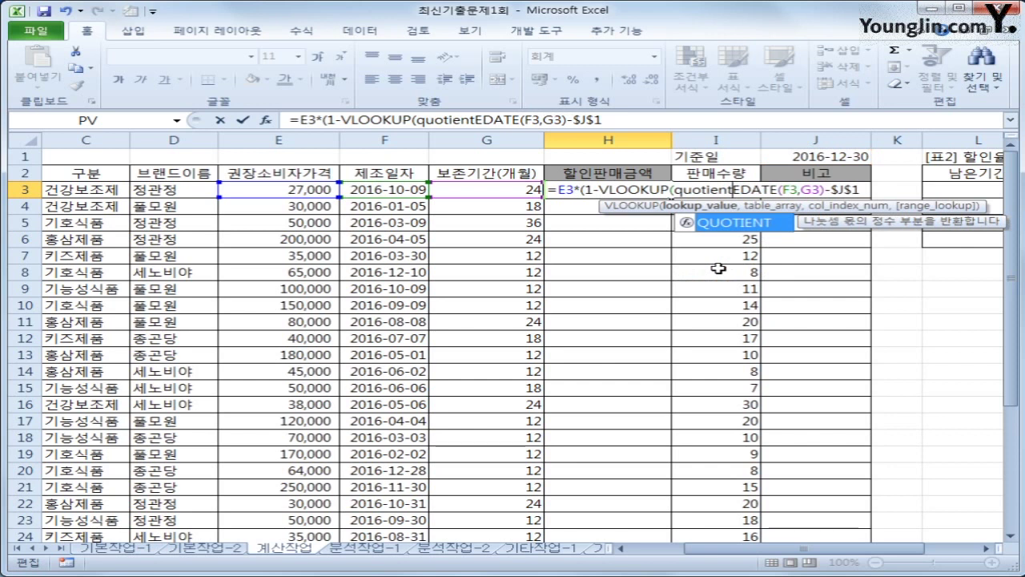
type("(")
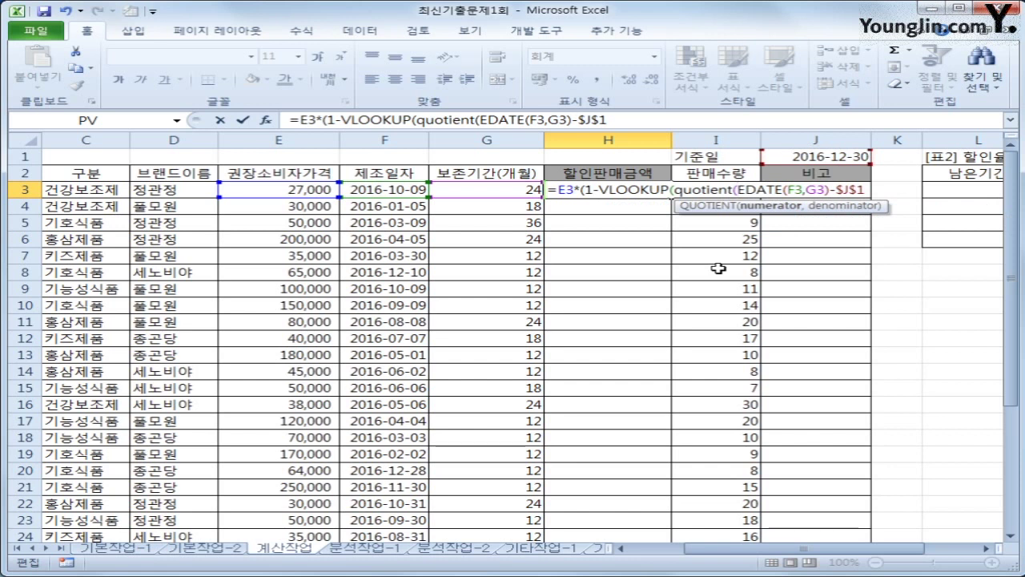
left_click(616, 118)
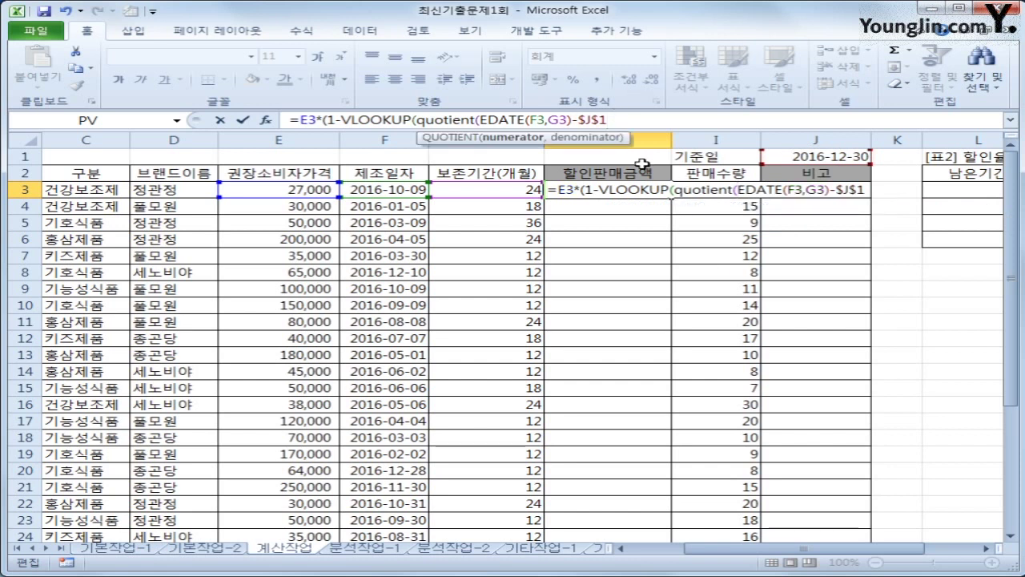
type(",")
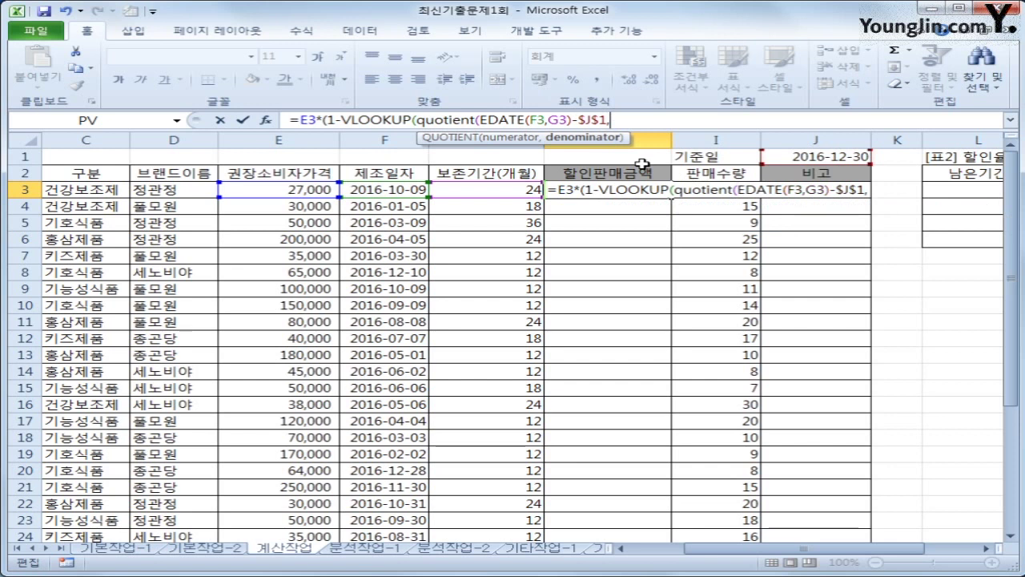
type("30)")
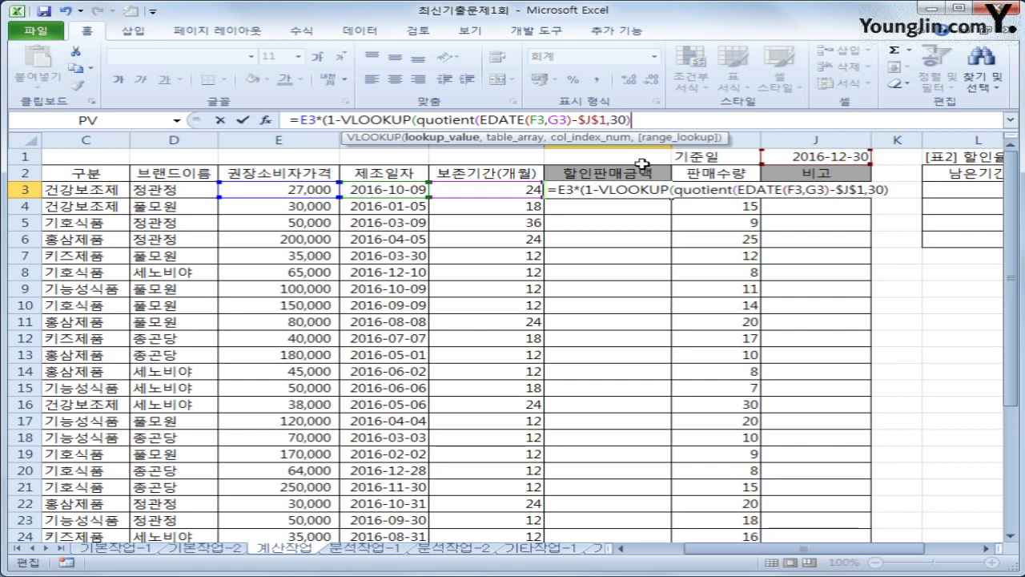
Use the 표2 할인율 table as the VLOOKUP table array, with the absolute reference $L$3:$M$6.
type(",")
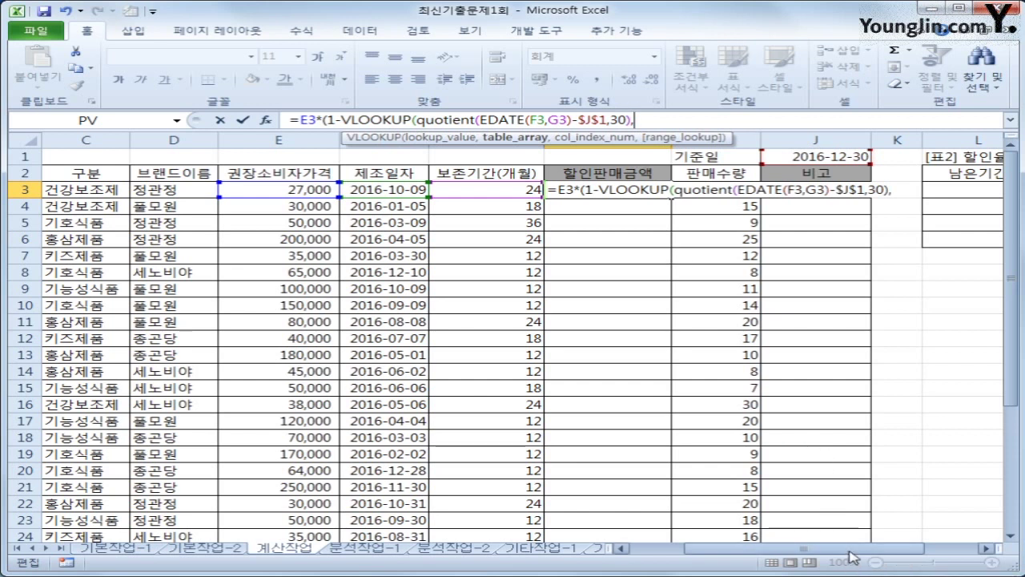
left_click_drag(851, 556, 897, 556)
left_click_drag(801, 189, 894, 239)
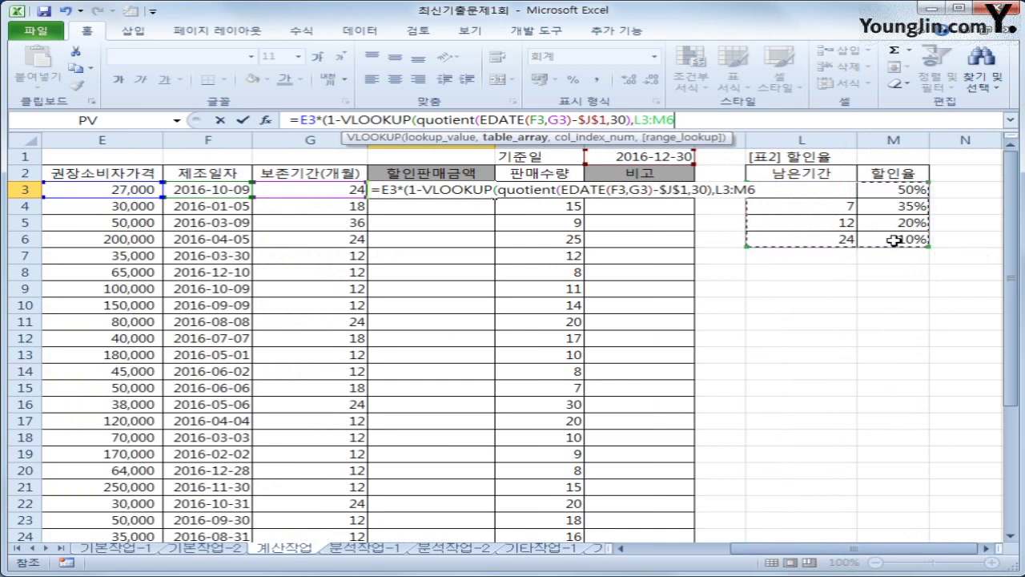
key("F4")
type(",")
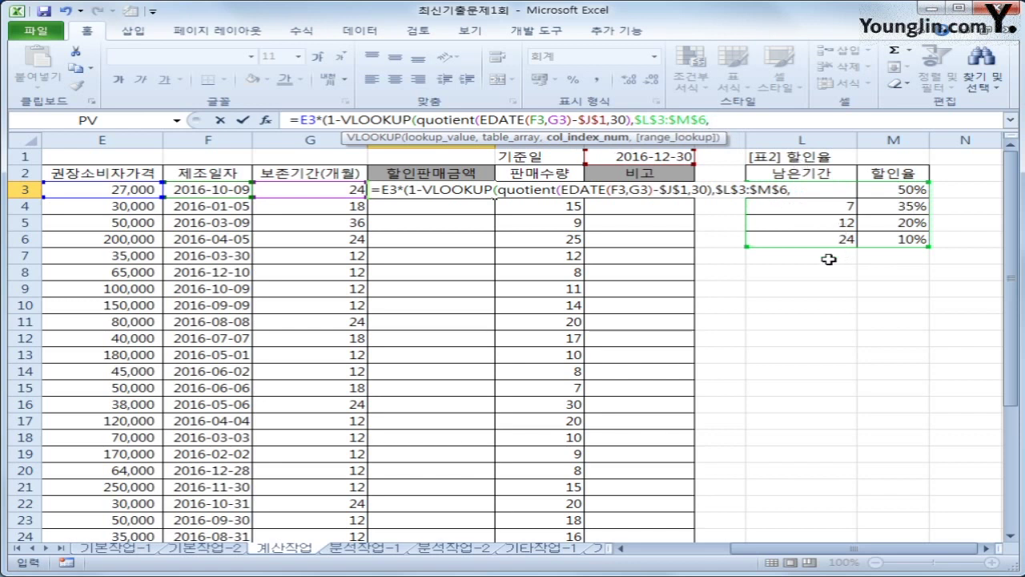
Set the VLOOKUP column index to 2, close both parentheses and commit the H3 formula.
type("2")
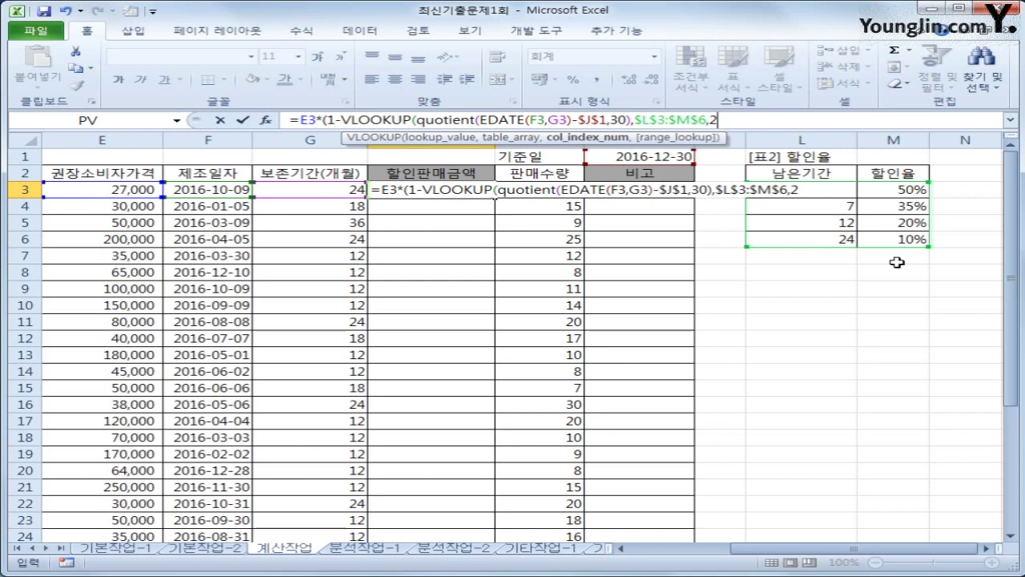
type(")")
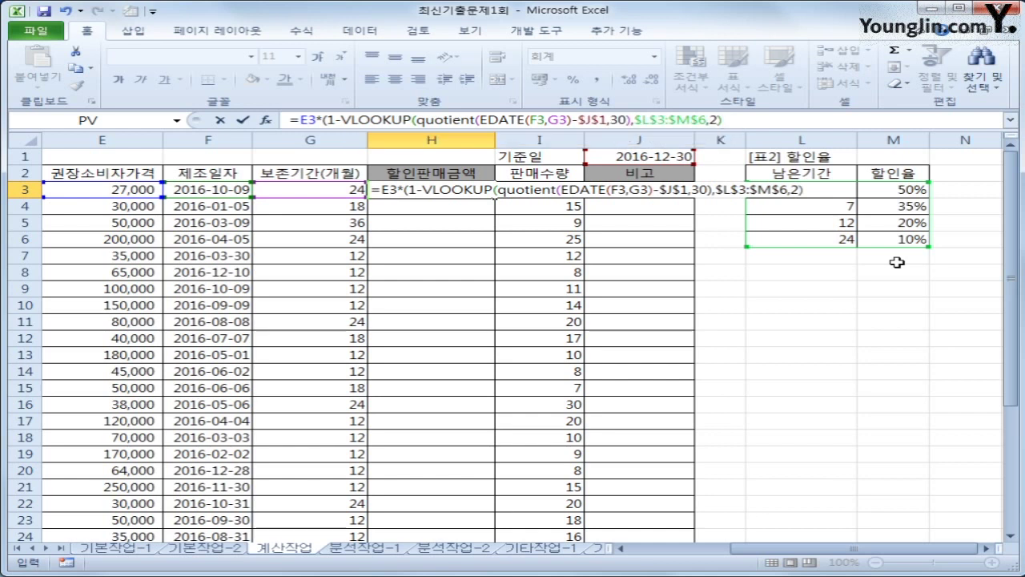
type(")")
key("Return")
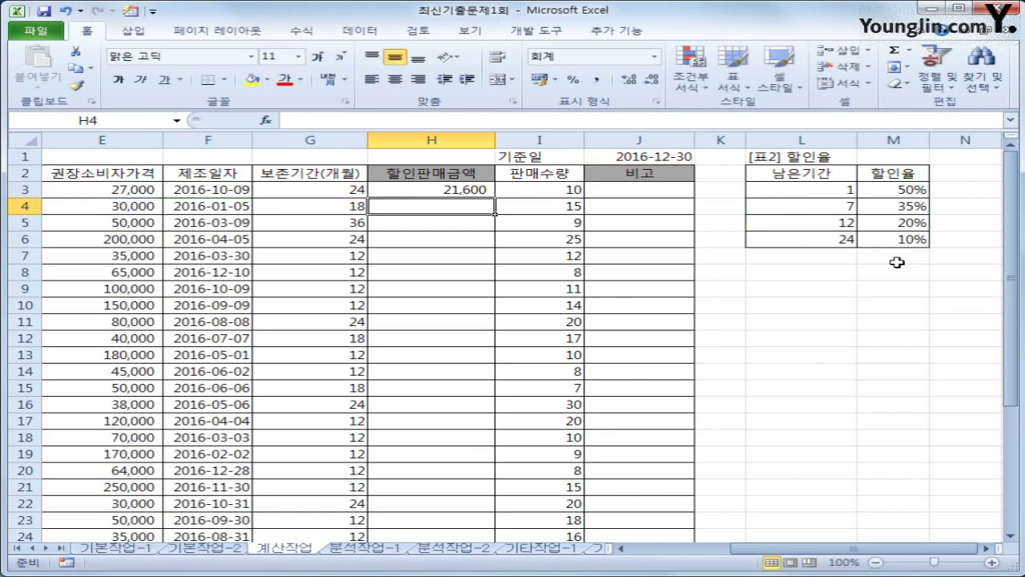
Fill the 할인판매금액 formula from H3 down the column to H26, and reselect H3.
key("Up")
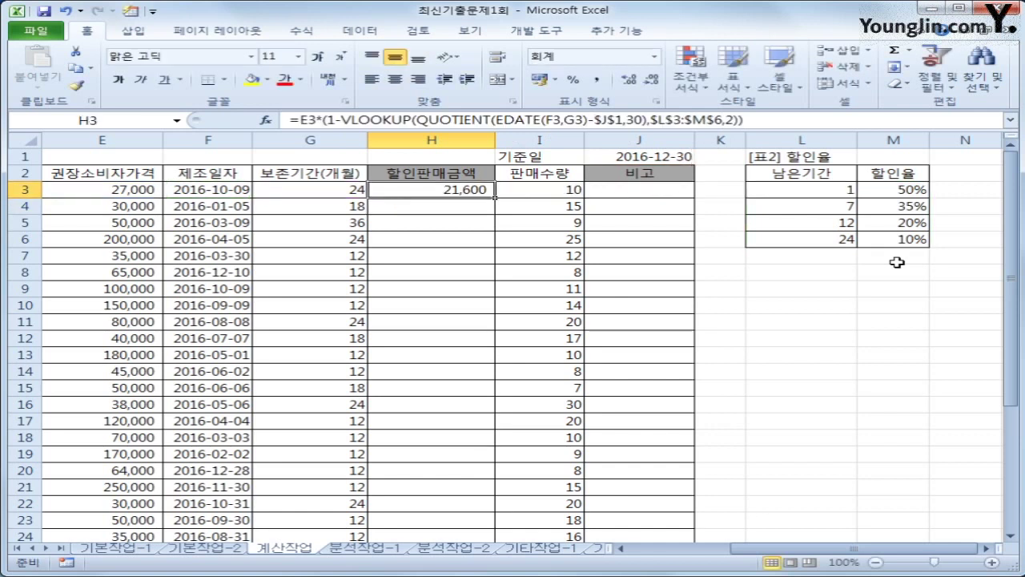
double_click(495, 197)
scroll(494, 204, "down", 2)
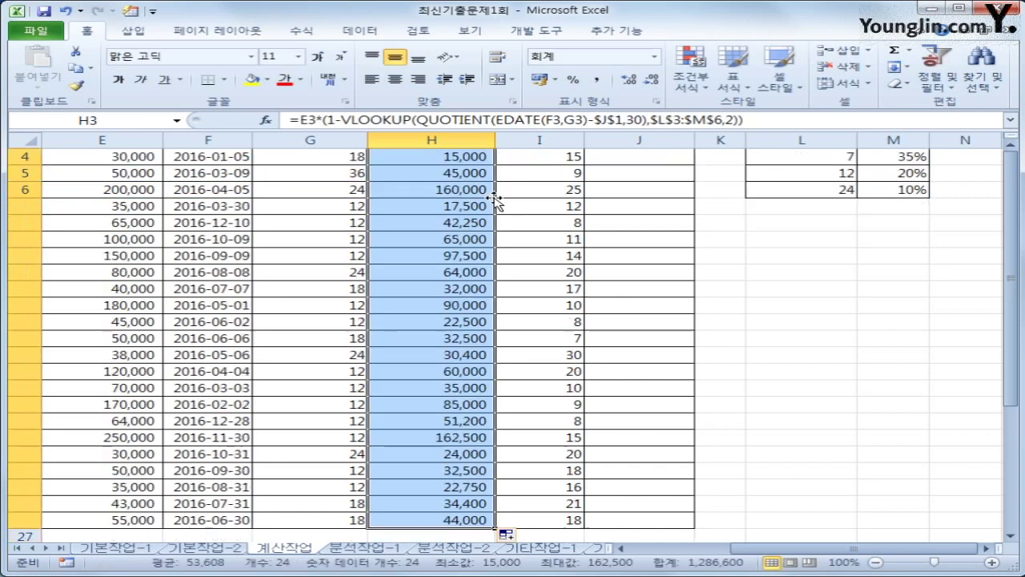
scroll(480, 216, "up", 2)
left_click(475, 189)
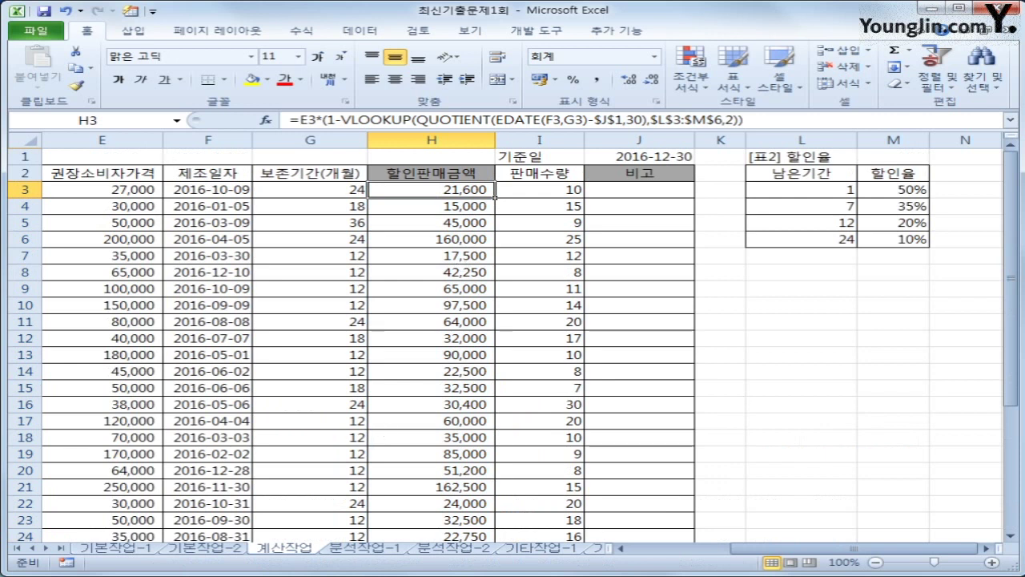
key("ctrl+2")
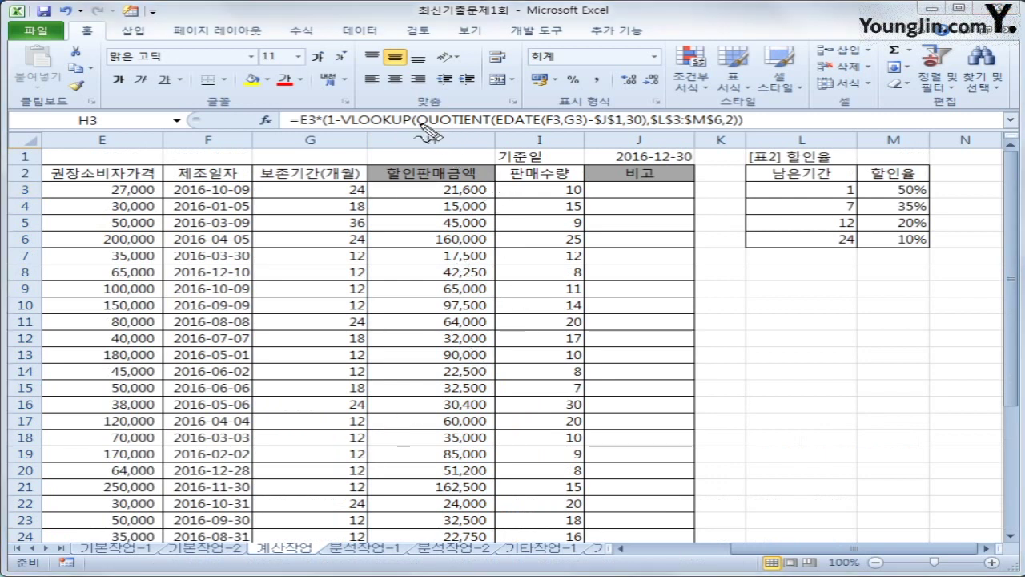
left_click_drag(416, 125, 646, 130)
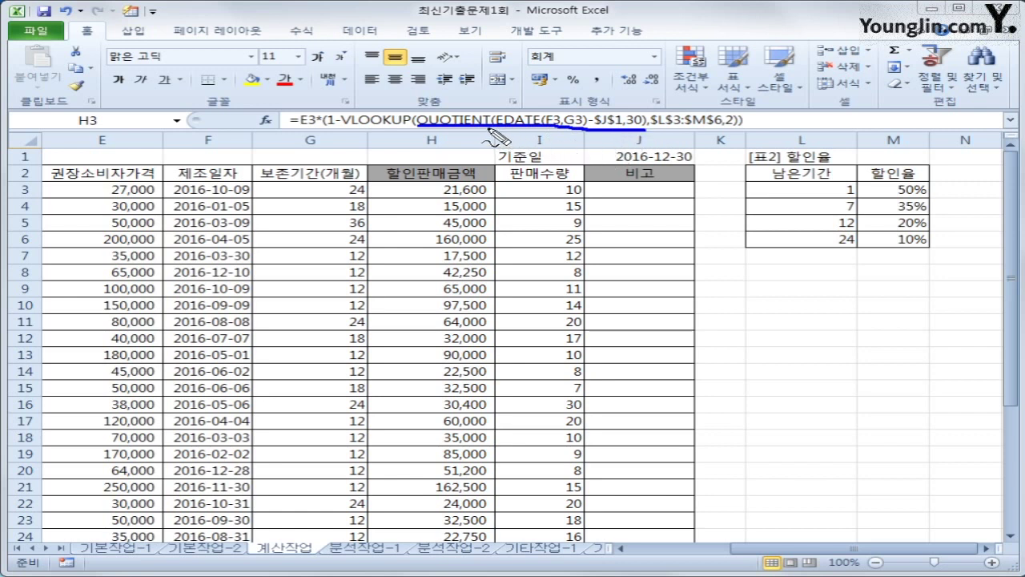
mouse_move(503, 128)
left_mouse_down()
mouse_move(512, 108)
mouse_move(534, 107)
mouse_move(533, 131)
left_mouse_up()
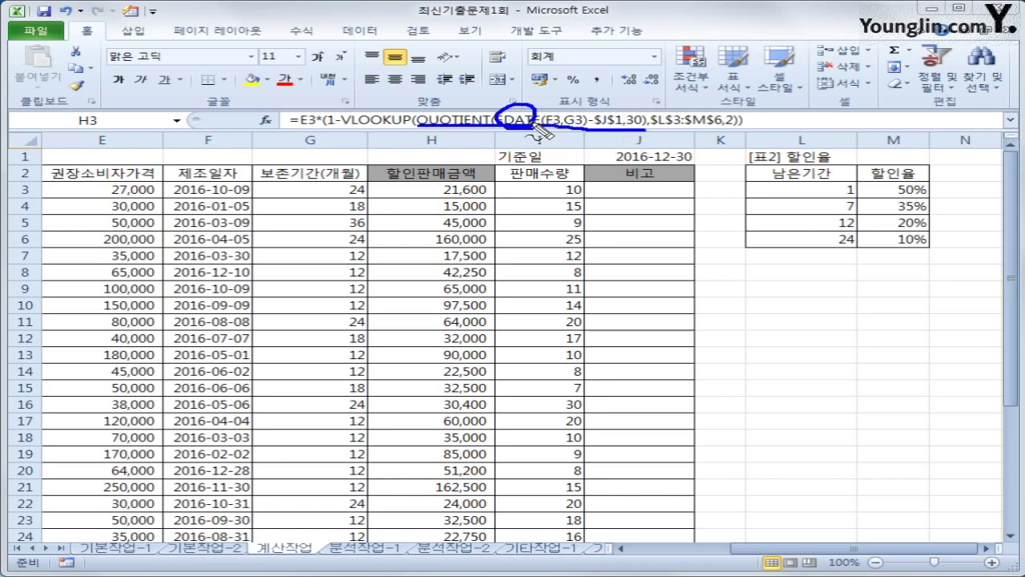
mouse_move(453, 129)
left_mouse_down()
mouse_move(447, 112)
mouse_move(485, 128)
left_mouse_up()
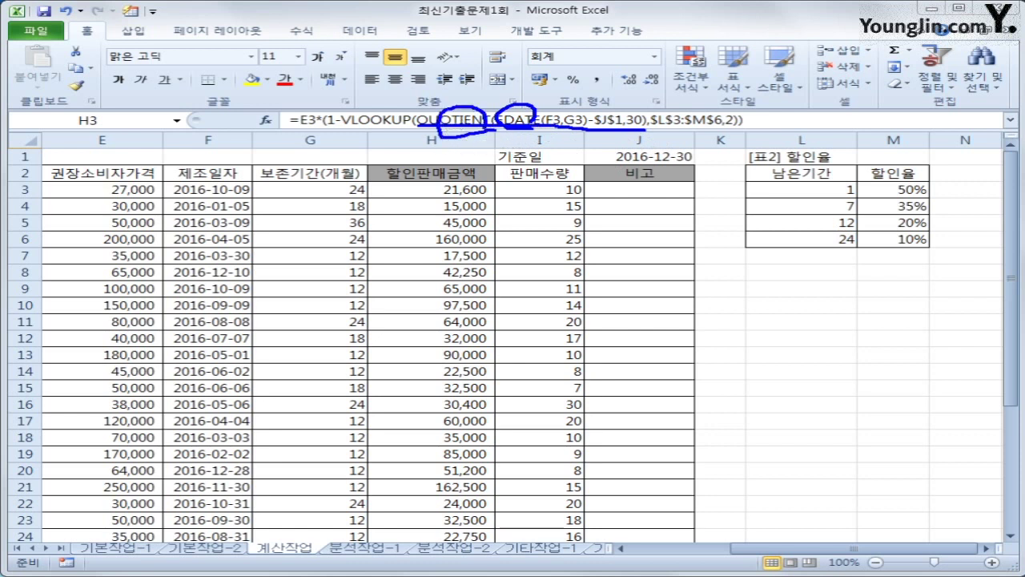
key("Escape")
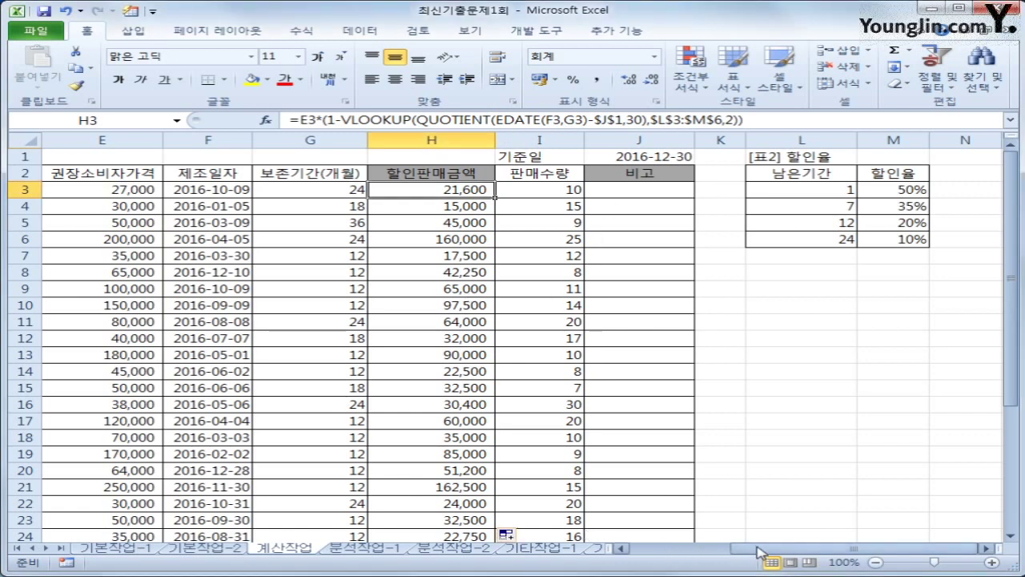
Begin the 표3 판매수량 합계 formula for 건강보조제 and 풀모원 in B30 with =SUMIFS(.
left_click_drag(759, 551, 682, 551)
left_click(295, 177)
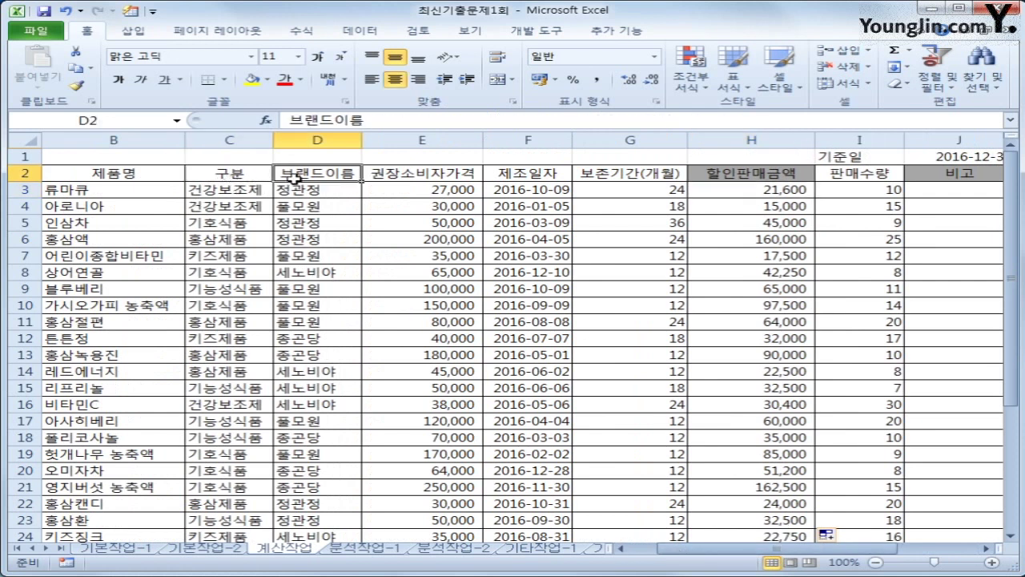
left_click(871, 173)
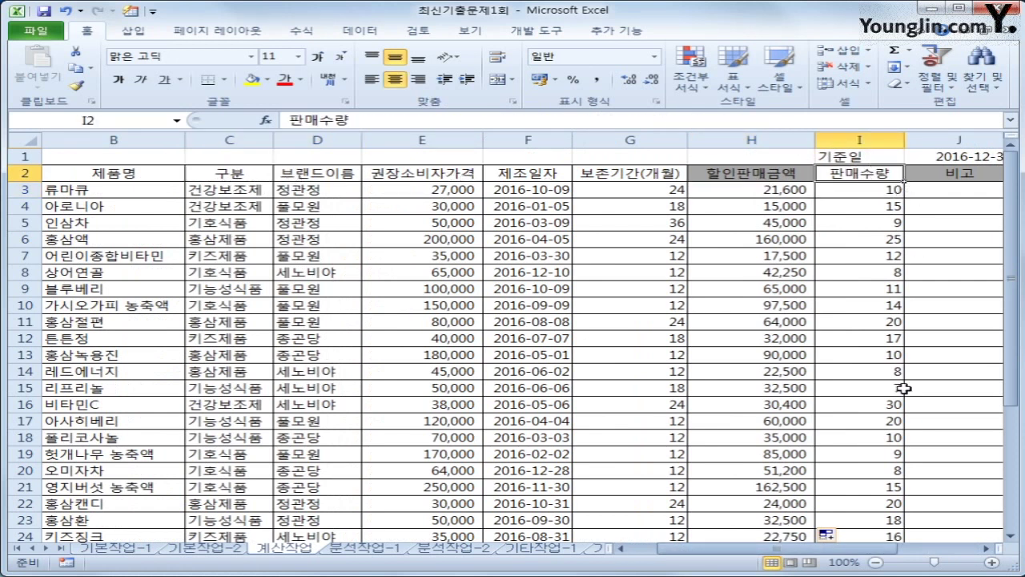
scroll(373, 412, "down", 4)
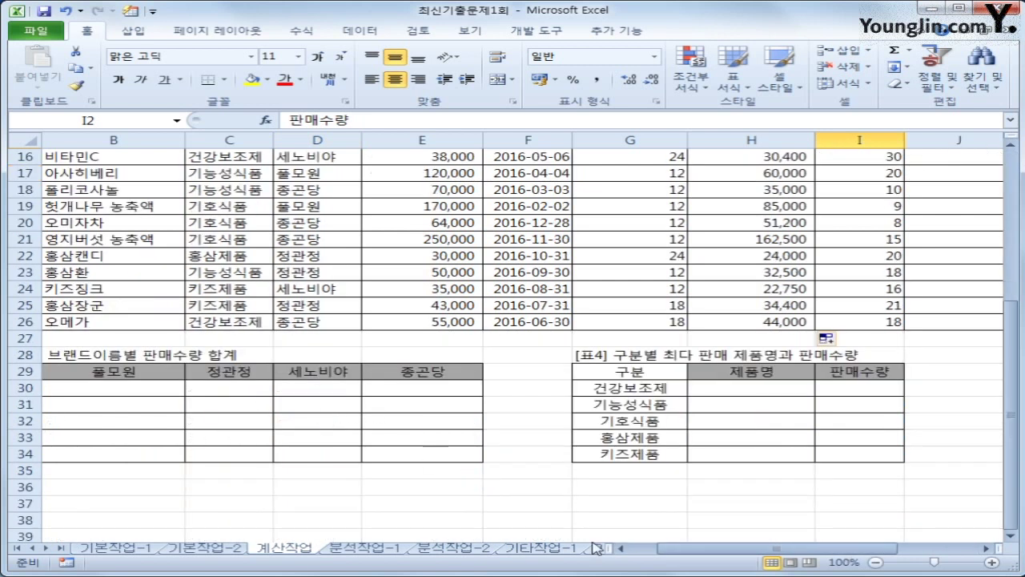
left_click_drag(733, 549, 665, 552)
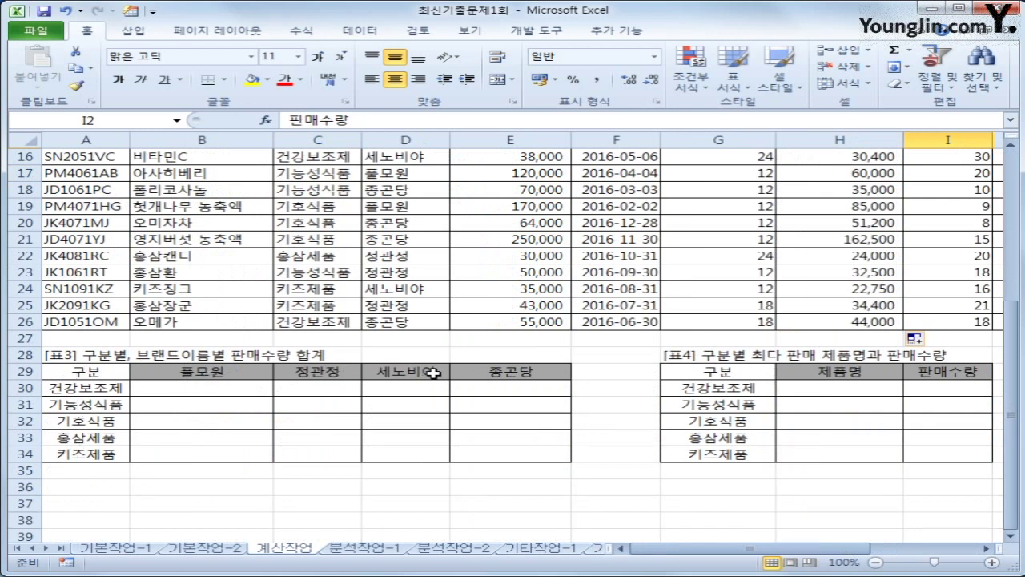
left_click(268, 387)
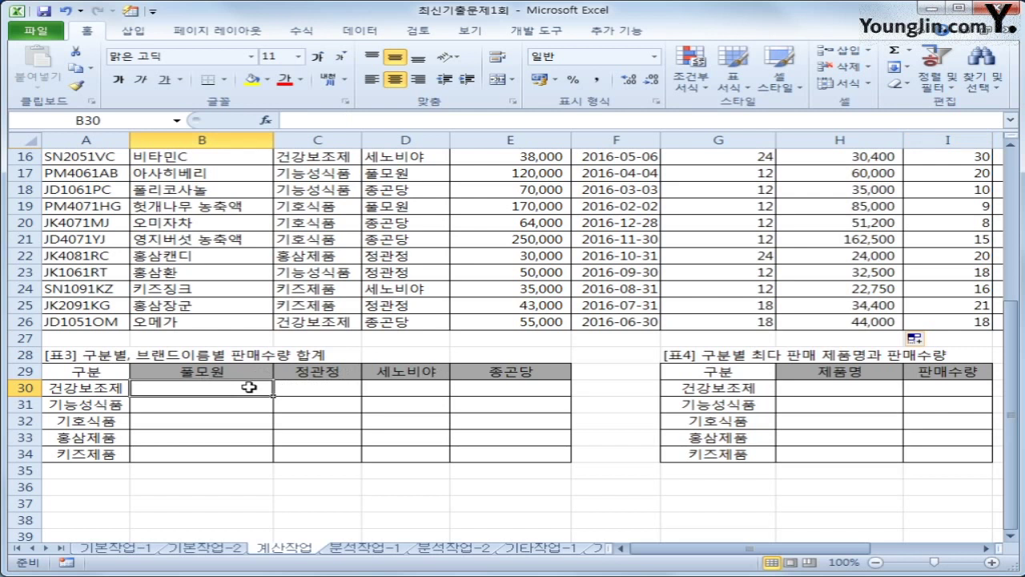
type("=sumif")
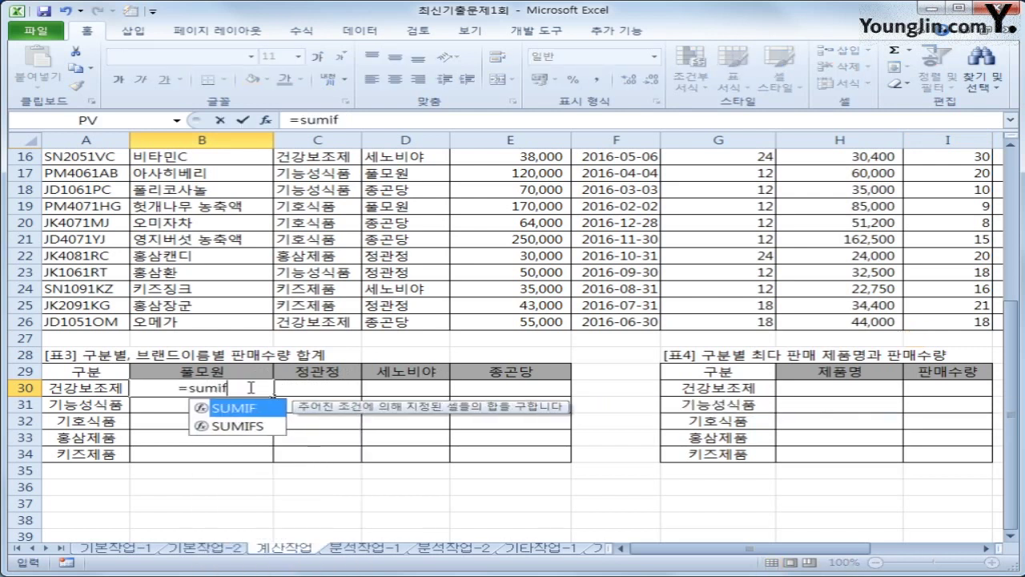
type("s")
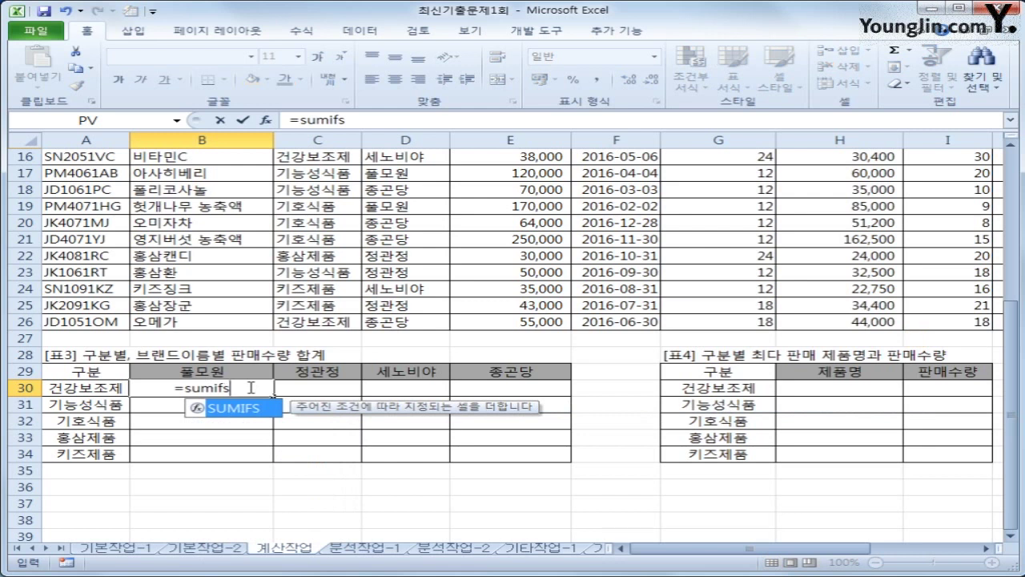
type("(")
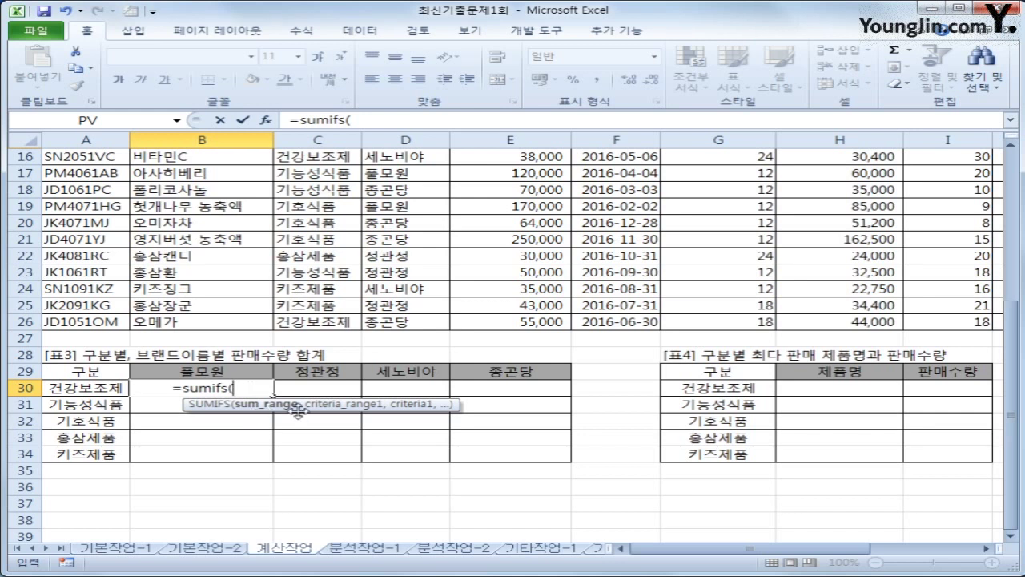
Enter the 판매수량 column as the SUMIFS sum range with the absolute reference $I$3:$I$26.
scroll(668, 444, "up", 5)
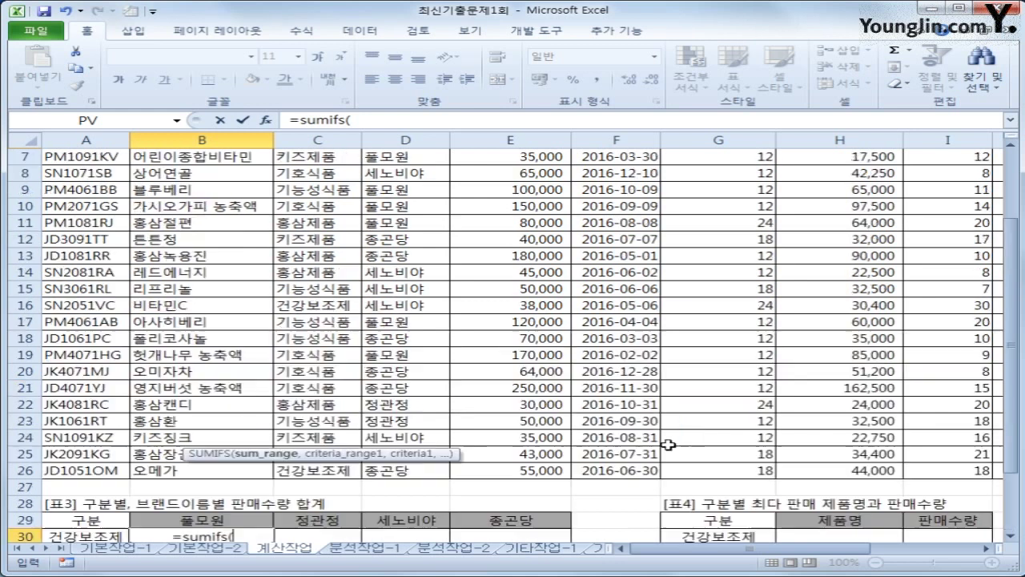
left_click_drag(929, 189, 953, 510)
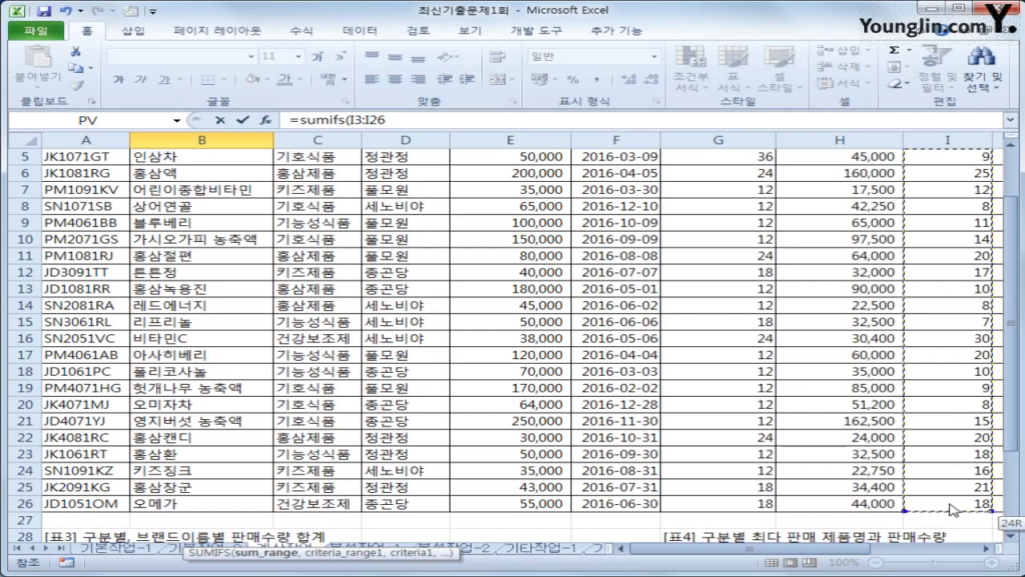
left_click_drag(953, 509, 949, 503)
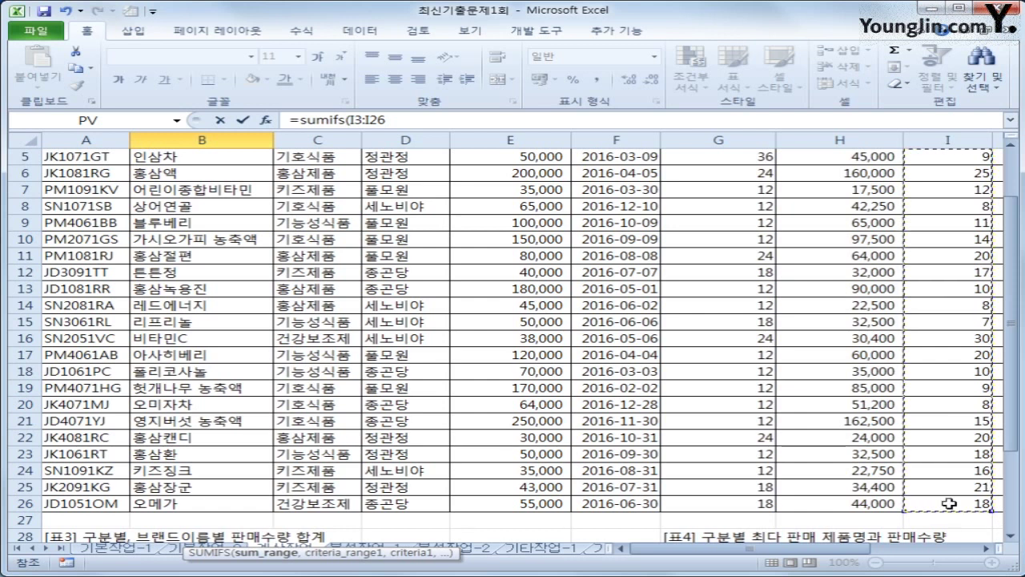
key("F4")
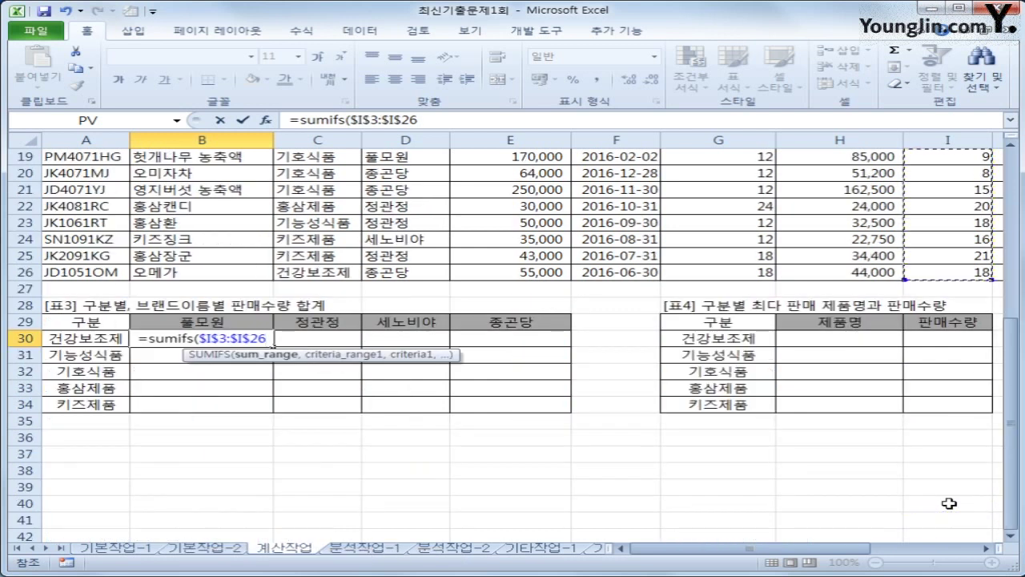
type(",")
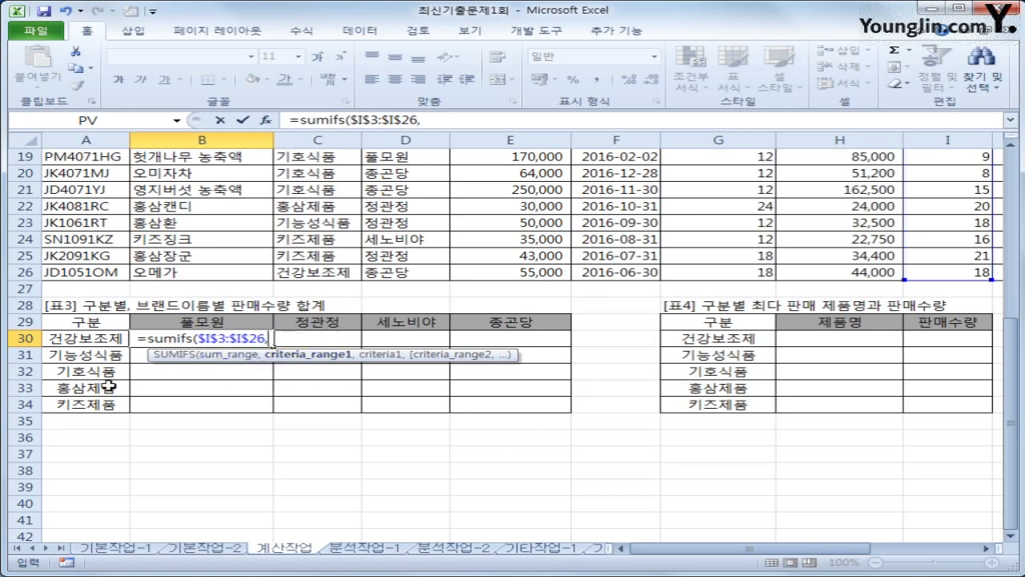
Add the 구분 column $C$3:$C$26 as the first SUMIFS criteria range, with the mixed reference $A30 as its criterion.
scroll(70, 411, "up", 6)
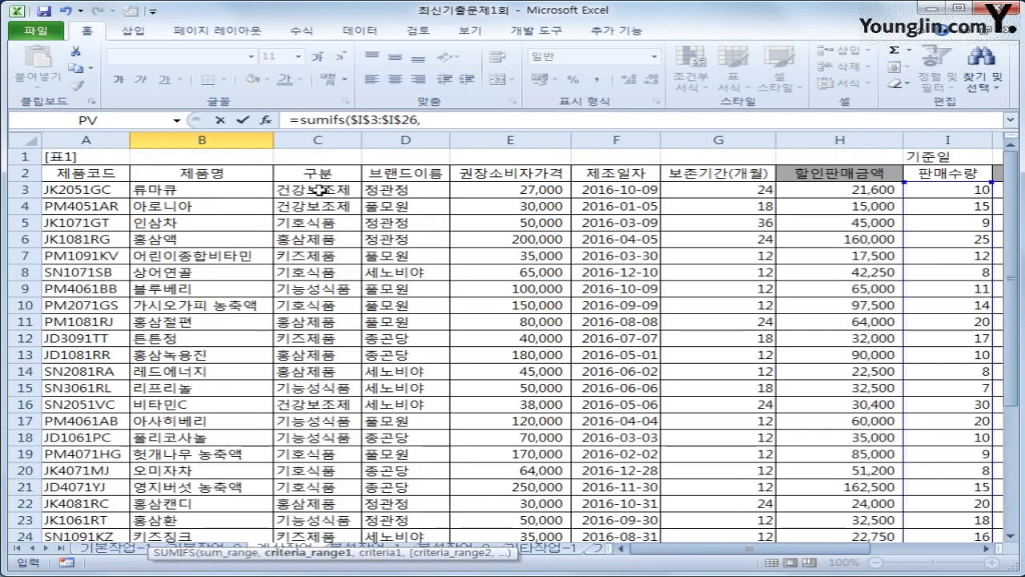
left_click_drag(320, 181, 340, 506)
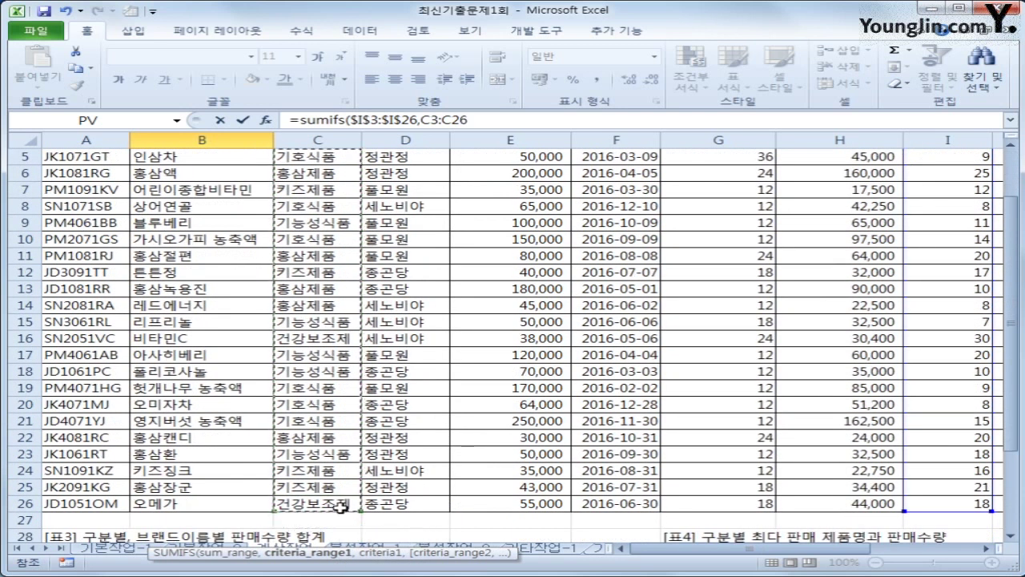
key("F4")
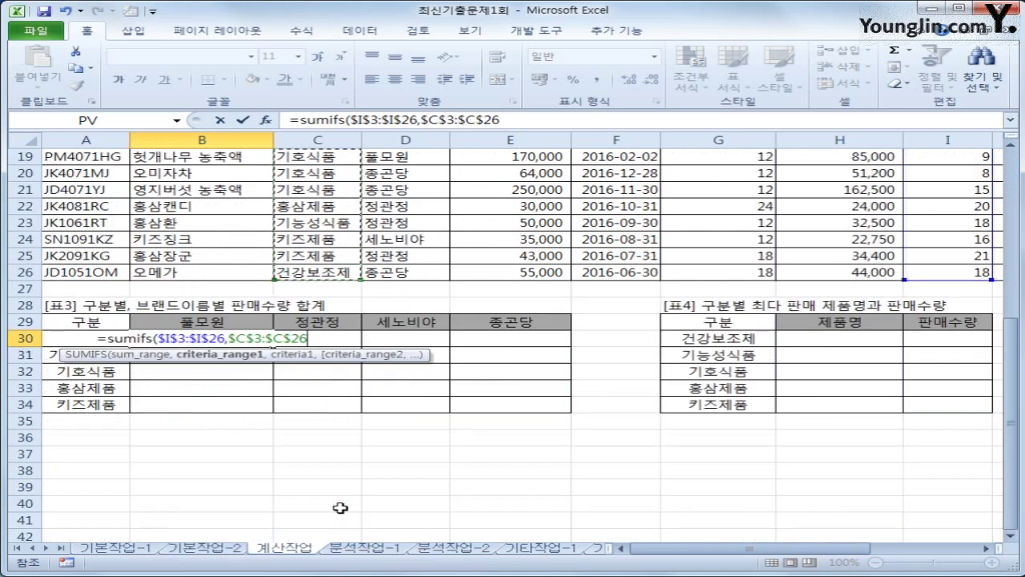
type(",")
key("Left")
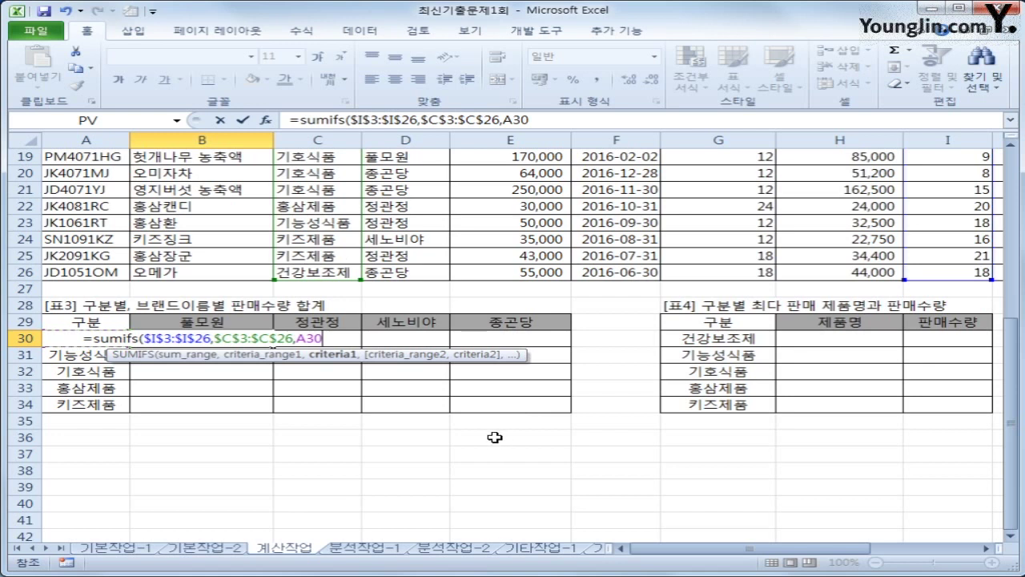
key("F4")
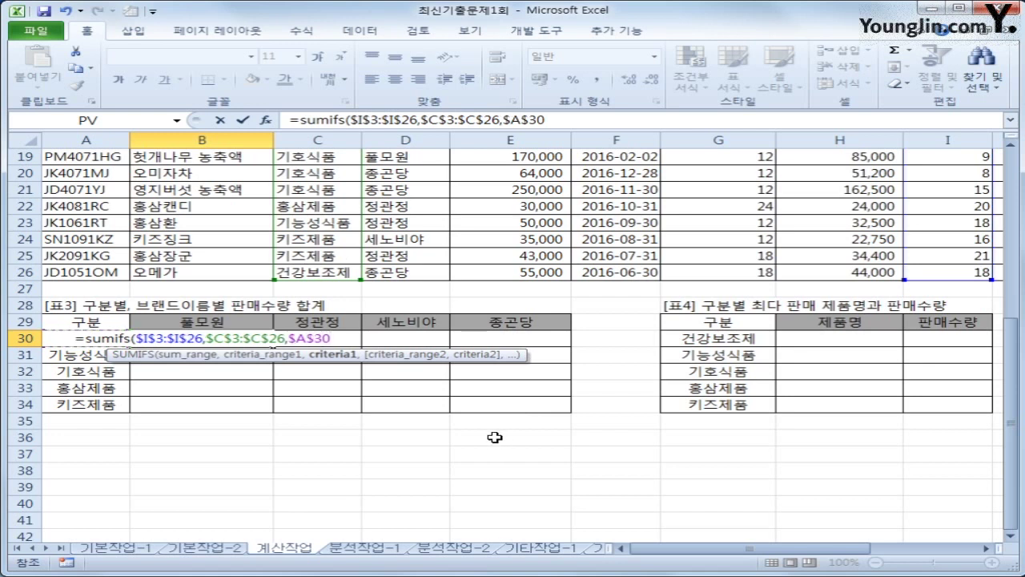
key("F4")
key("F4")
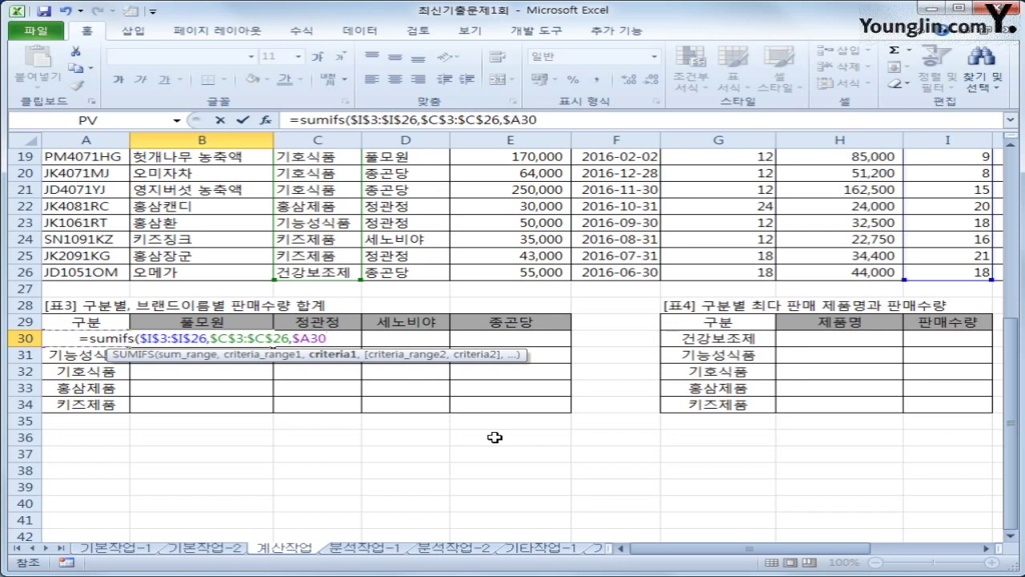
type(",")
Add the 브랜드이름 column $D$3:$D$26 as the second SUMIFS criteria range, with the mixed reference B$29 as its criterion.
scroll(494, 437, "up", 6)
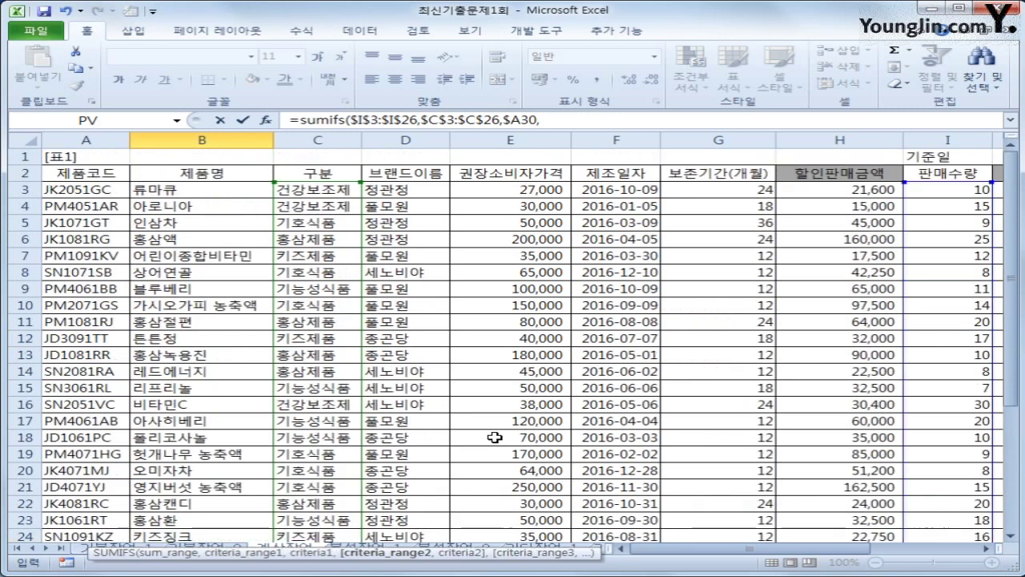
left_click_drag(381, 190, 378, 505)
key("F4")
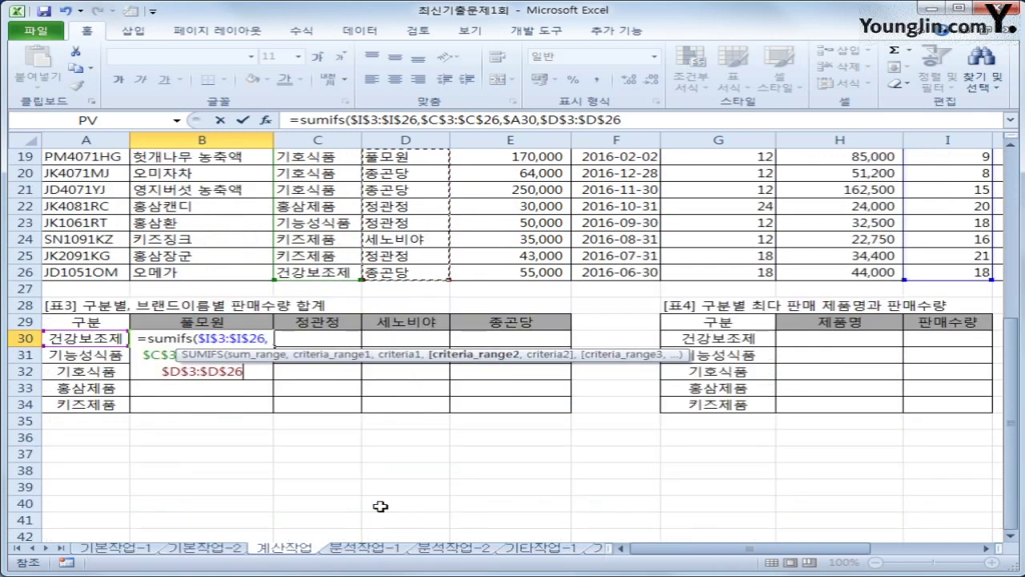
type(",")
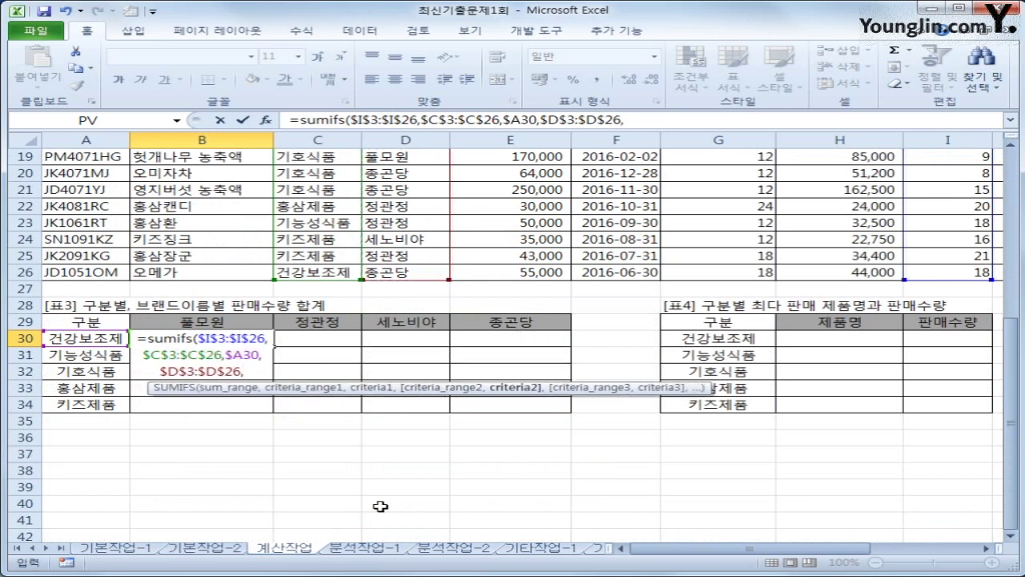
left_click(215, 319)
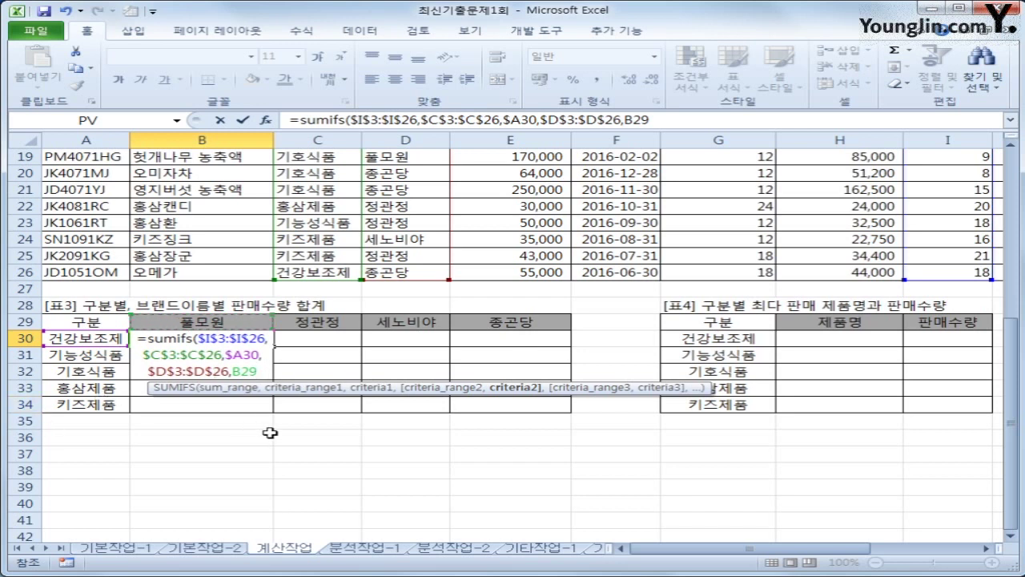
key("F4")
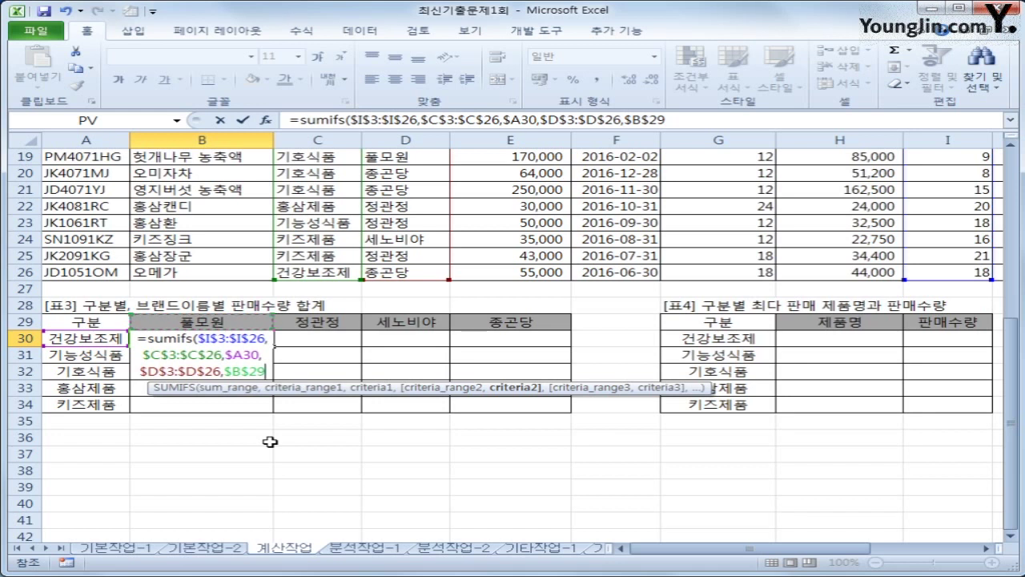
key("F4")
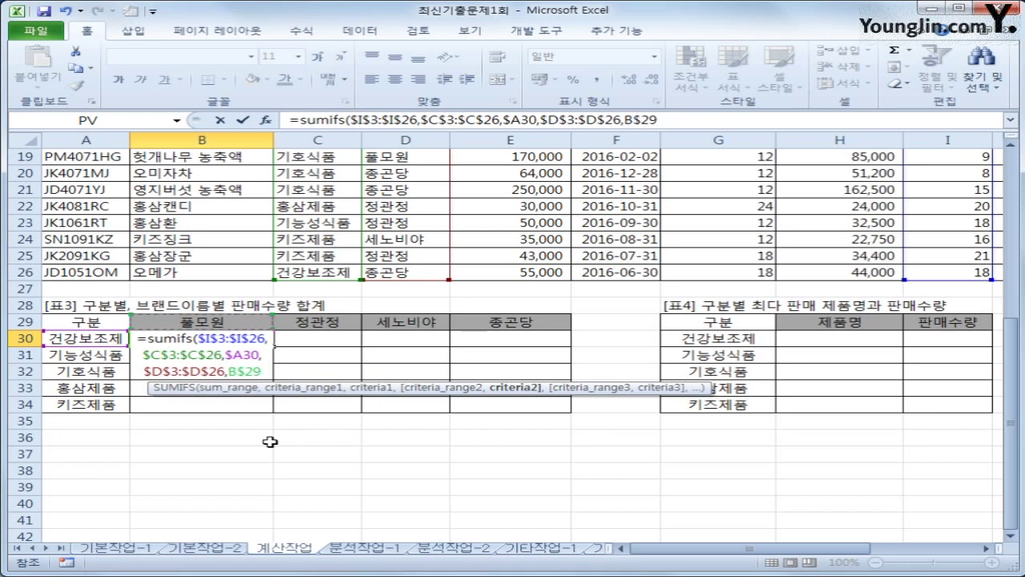
Close and commit the SUMIFS formula in B30, and fill it across 표3's whole range B30:E34.
type(")")
key("Return")
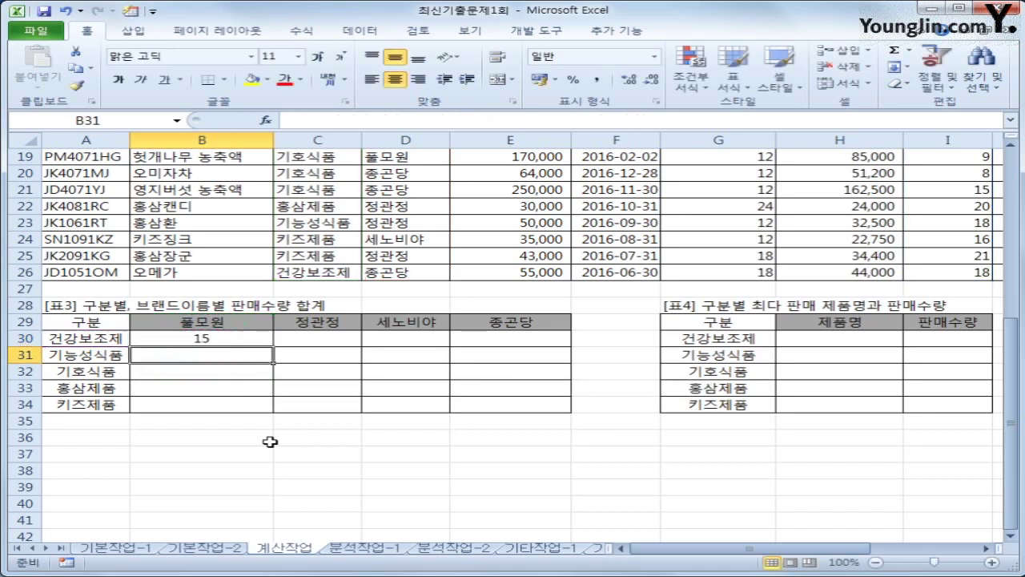
key("Up")
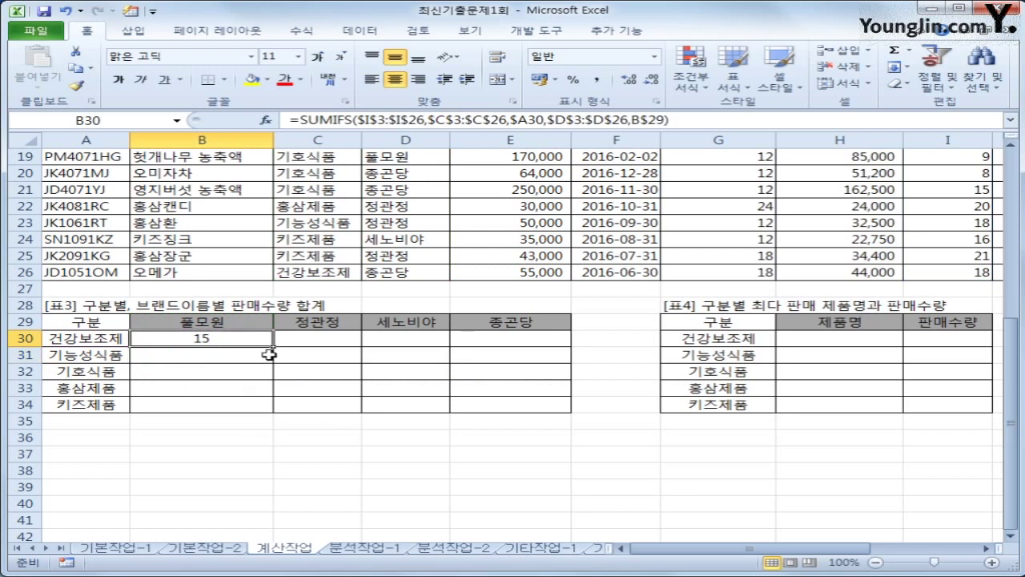
left_click_drag(273, 346, 556, 413)
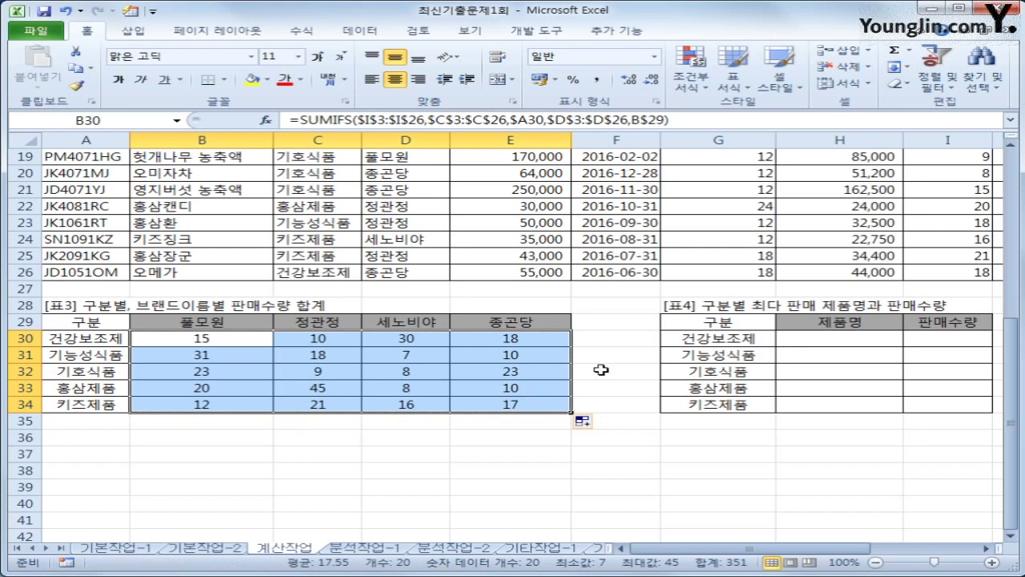
Begin 표4's 제품명 formula for 건강보조제 in H30 with =INDEX(.
left_click(814, 334)
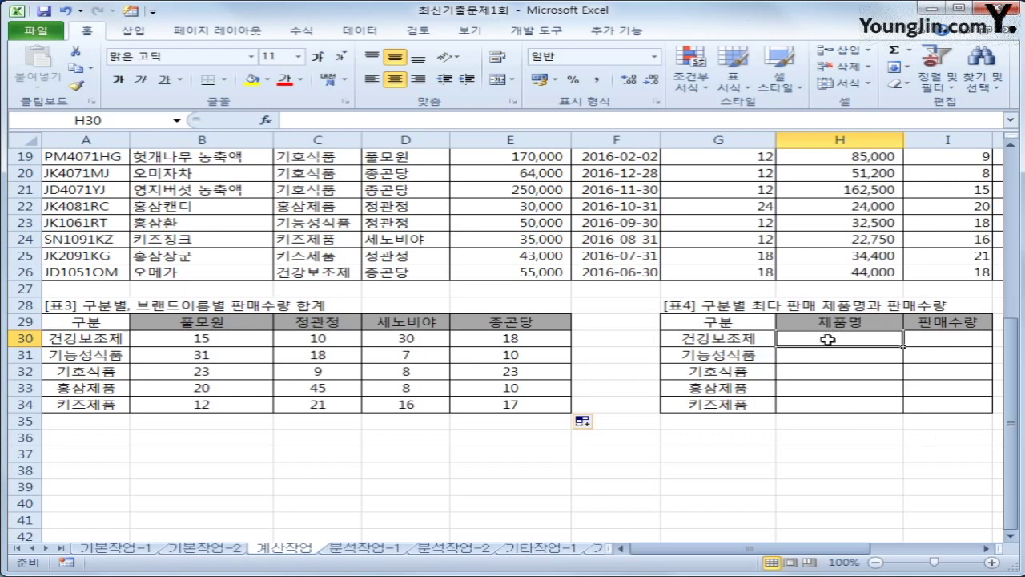
left_click(985, 344)
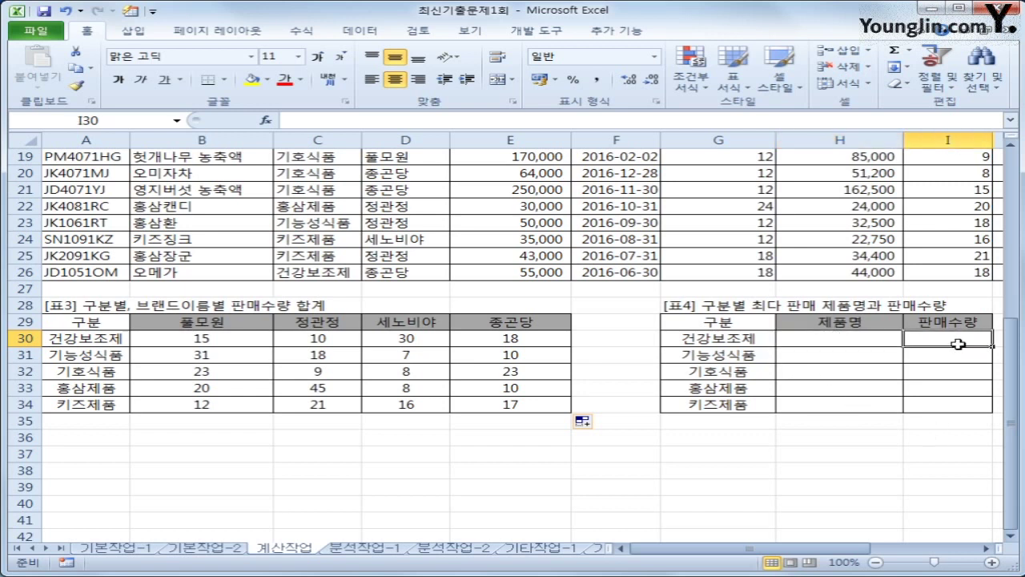
left_click(877, 333)
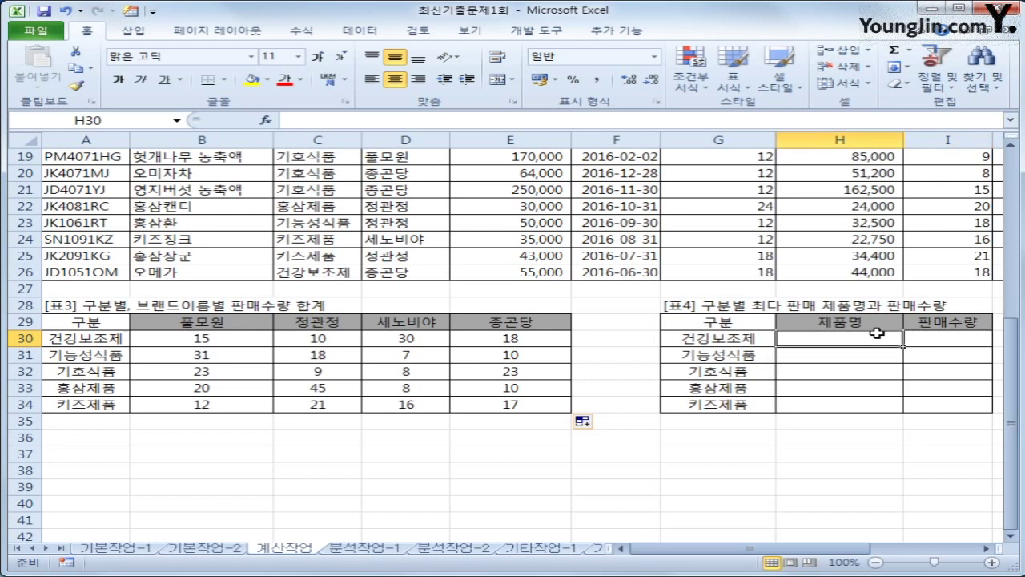
type("=ind")
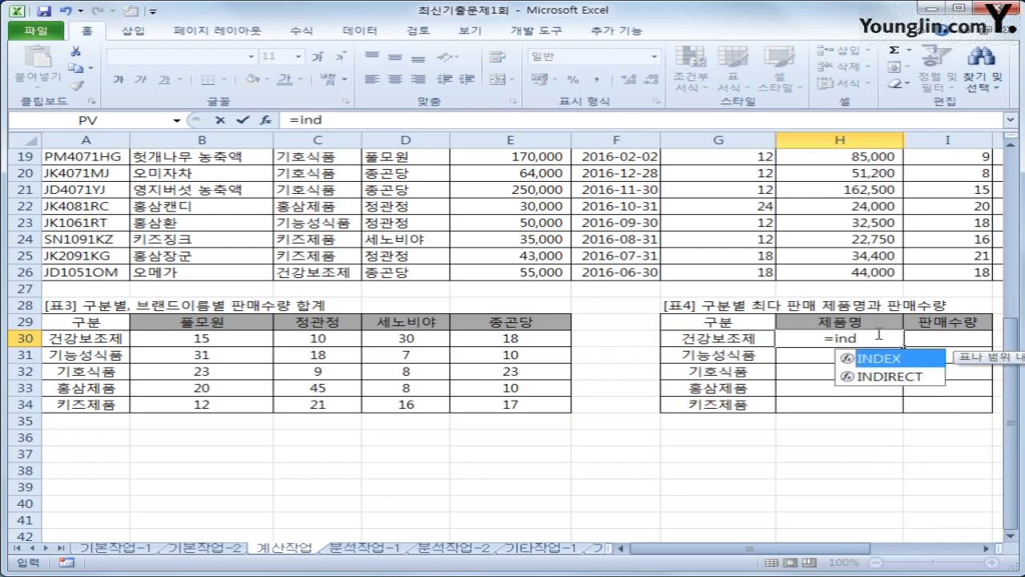
key("Tab")
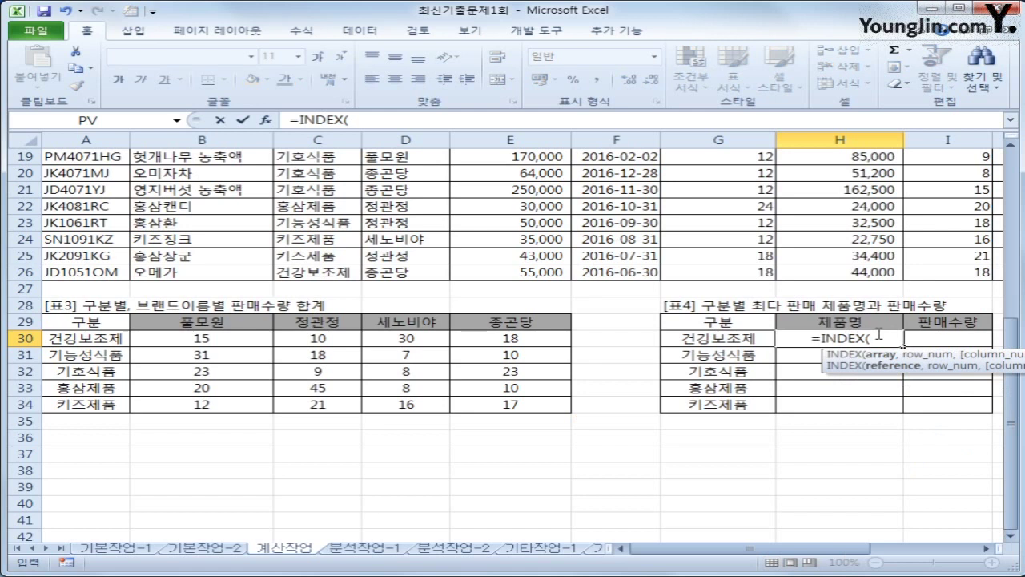
scroll(879, 334, "up", 6)
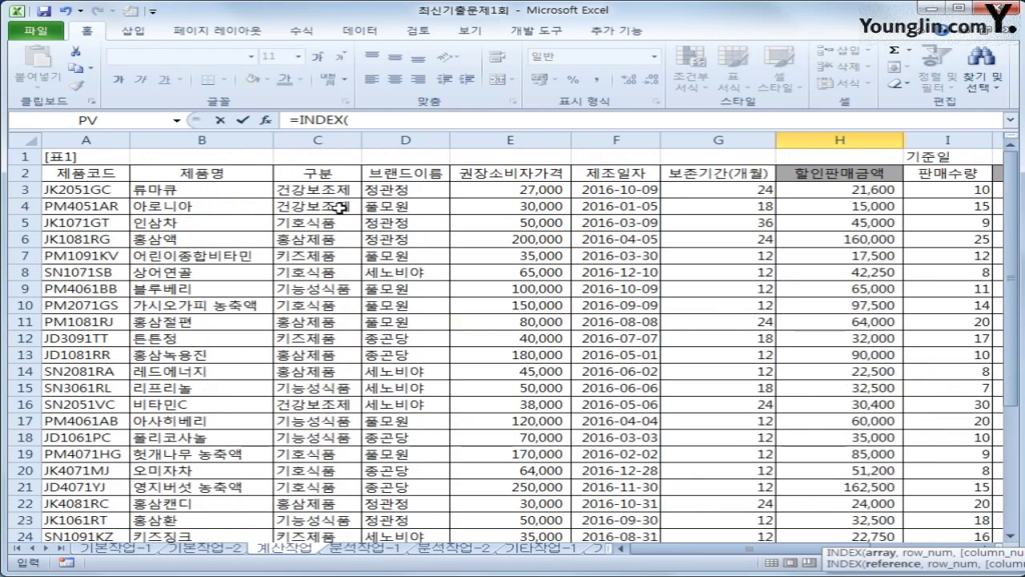
left_click_drag(164, 195, 183, 506)
scroll(311, 455, "up", 2)
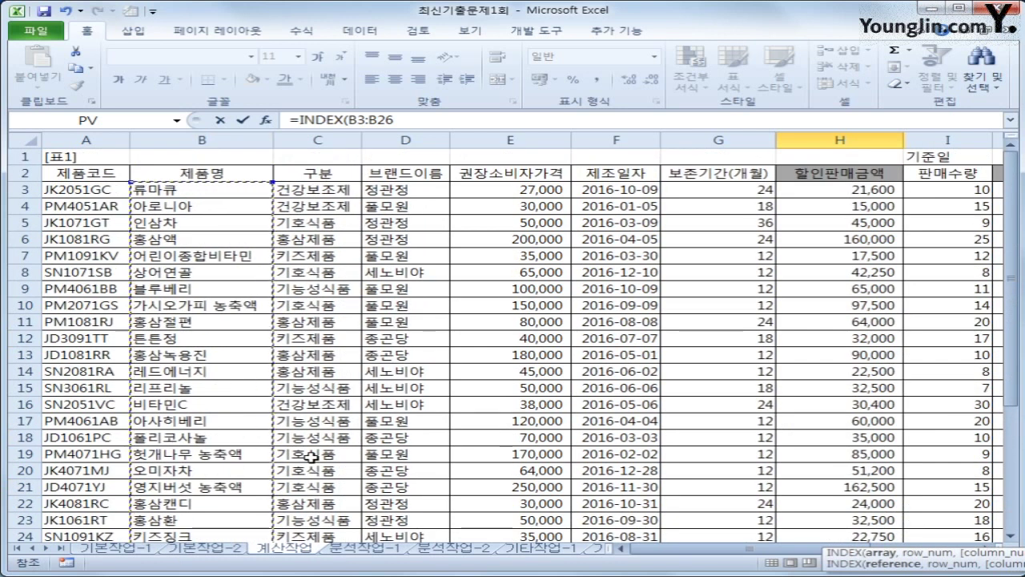
Enter 표1's data range as the INDEX array with the absolute reference $A$3:$I$26, ready for the row number.
left_click(112, 191)
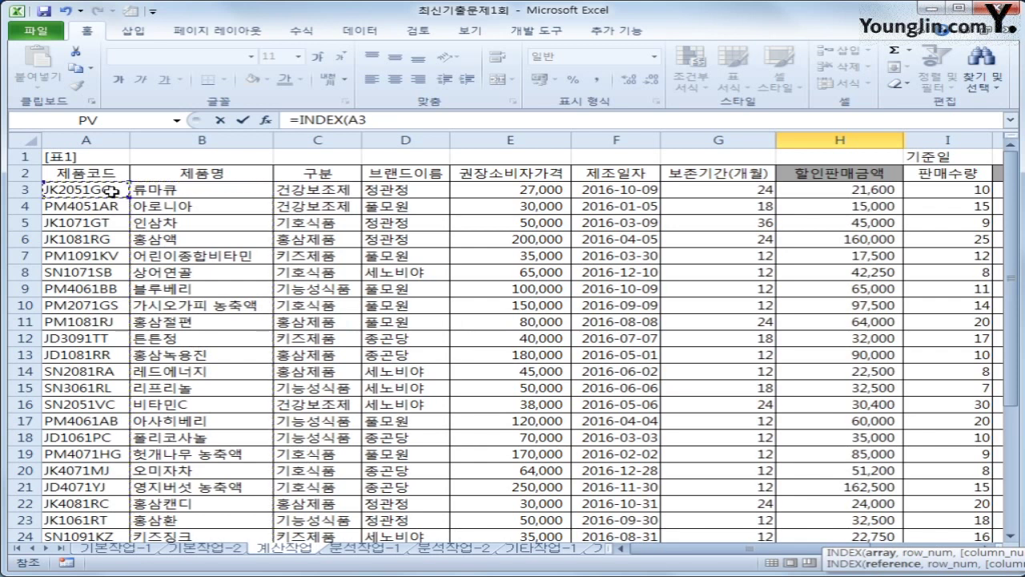
left_click_drag(112, 191, 960, 503)
scroll(668, 459, "down", 2)
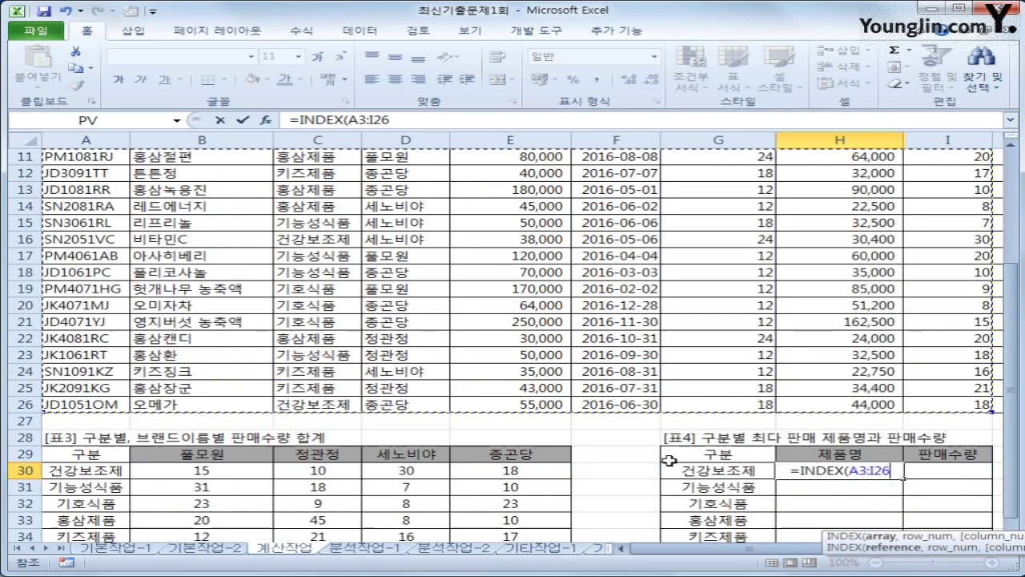
scroll(262, 420, "up", 3)
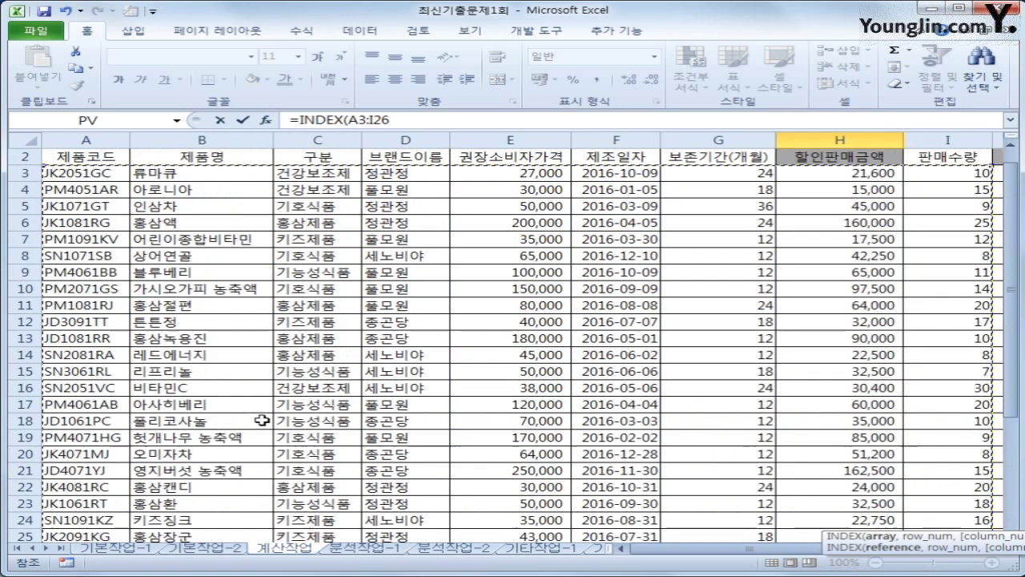
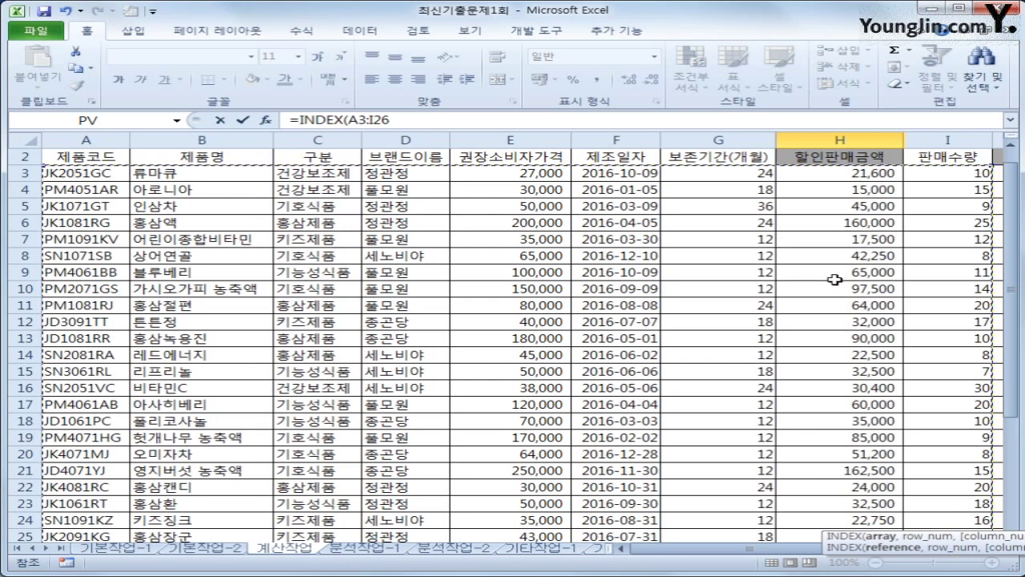
scroll(737, 278, "down", 1)
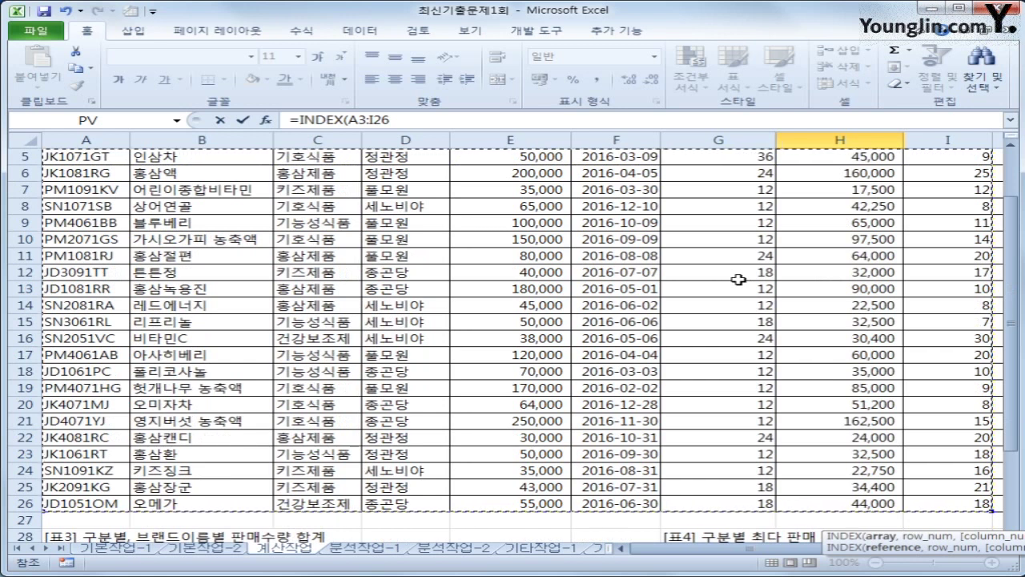
key("F4")
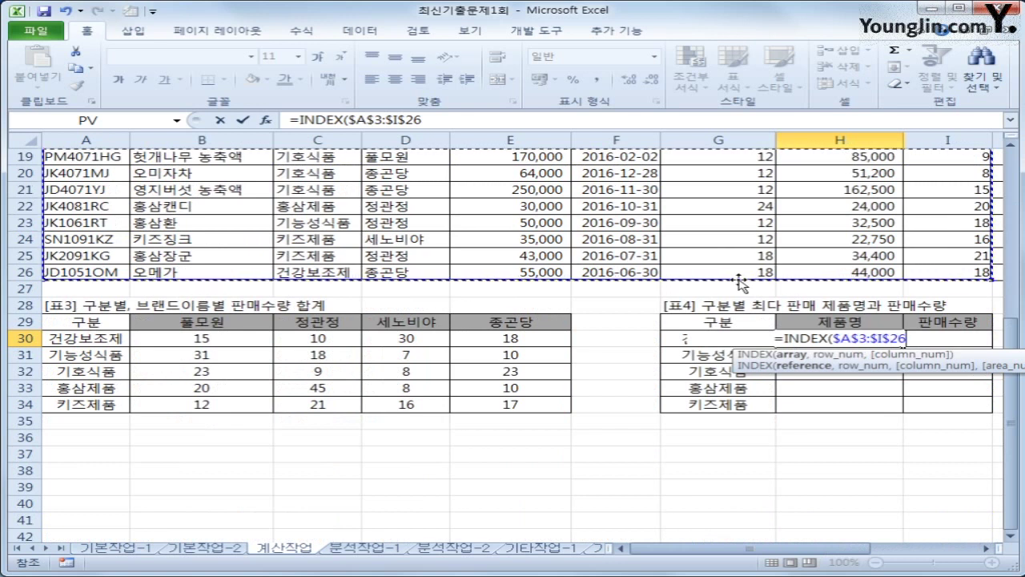
type(",")
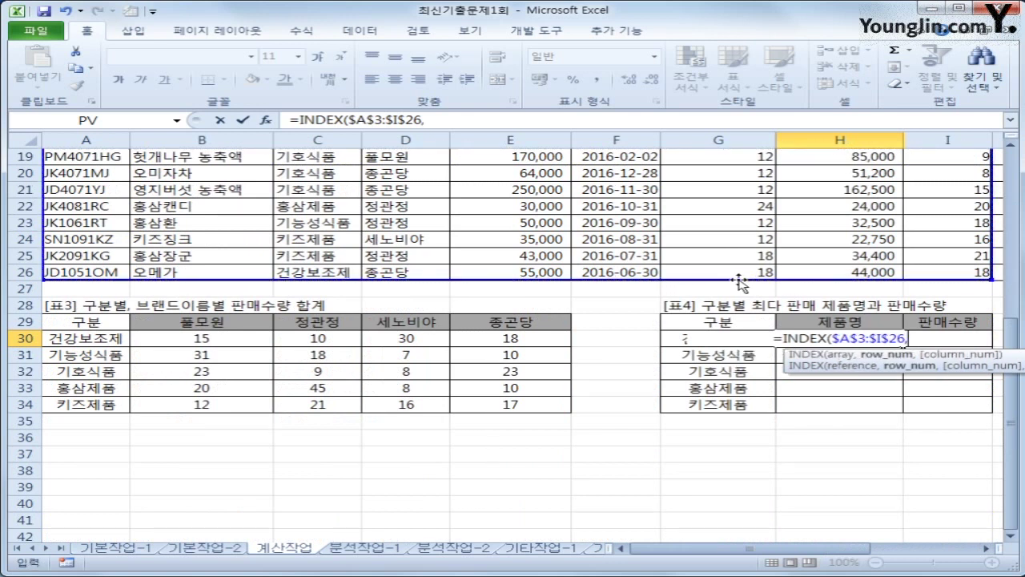
Nest MATCH and MAX as the INDEX row number in H30, opening MAX's condition with match(max((.
scroll(738, 280, "up", 2)
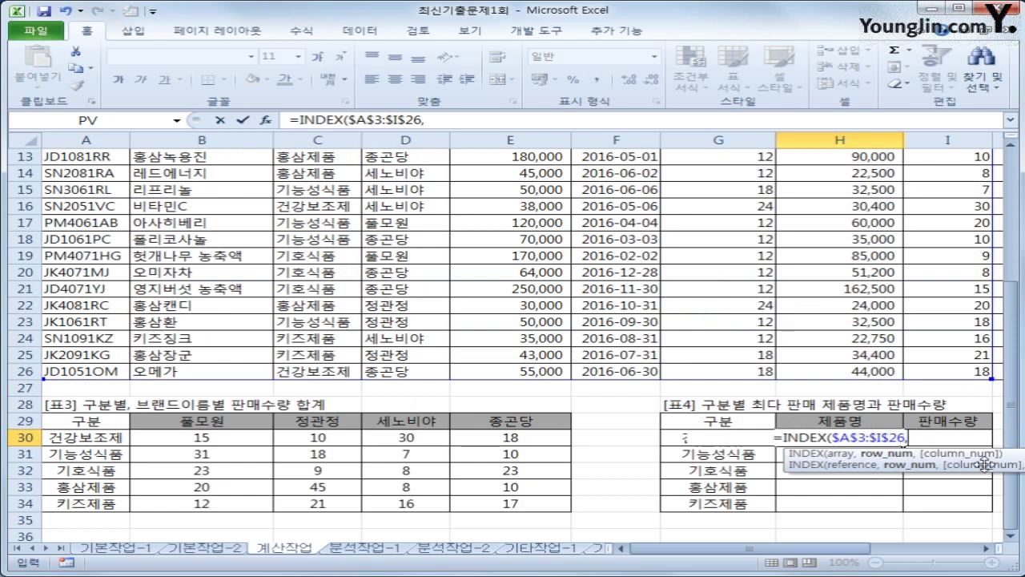
scroll(916, 512, "up", 2)
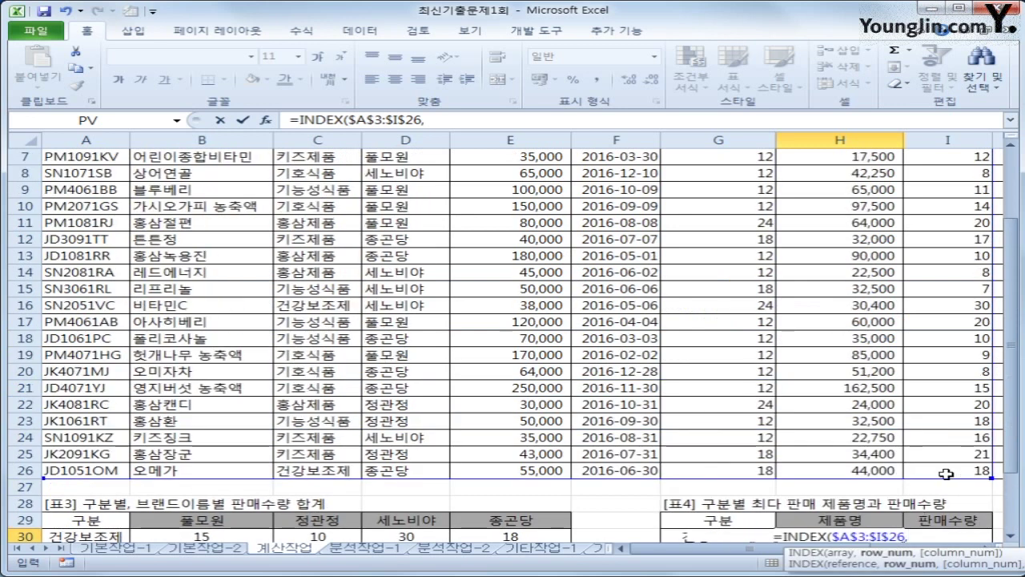
type("match(")
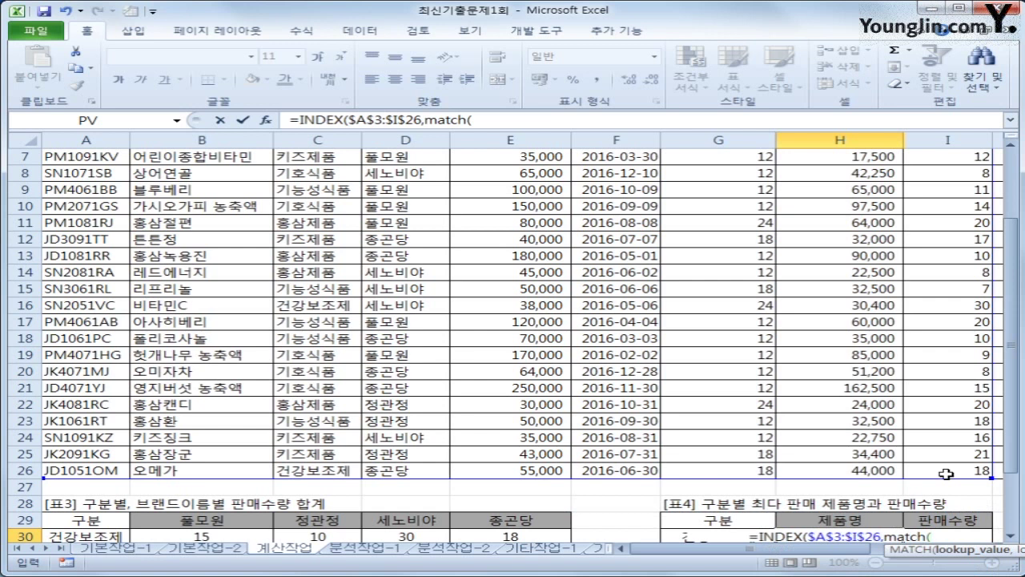
type("max(")
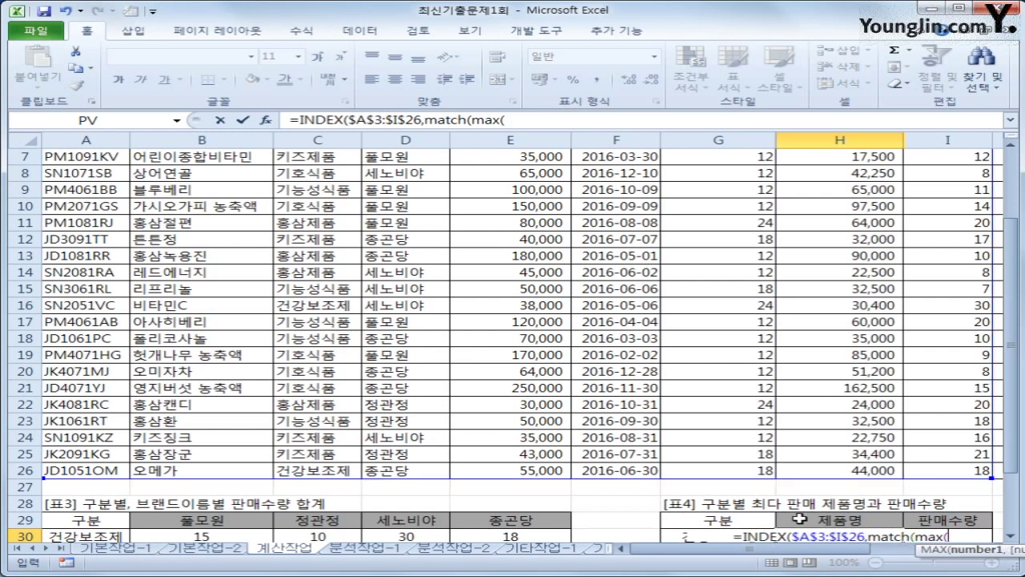
scroll(789, 528, "down", 2)
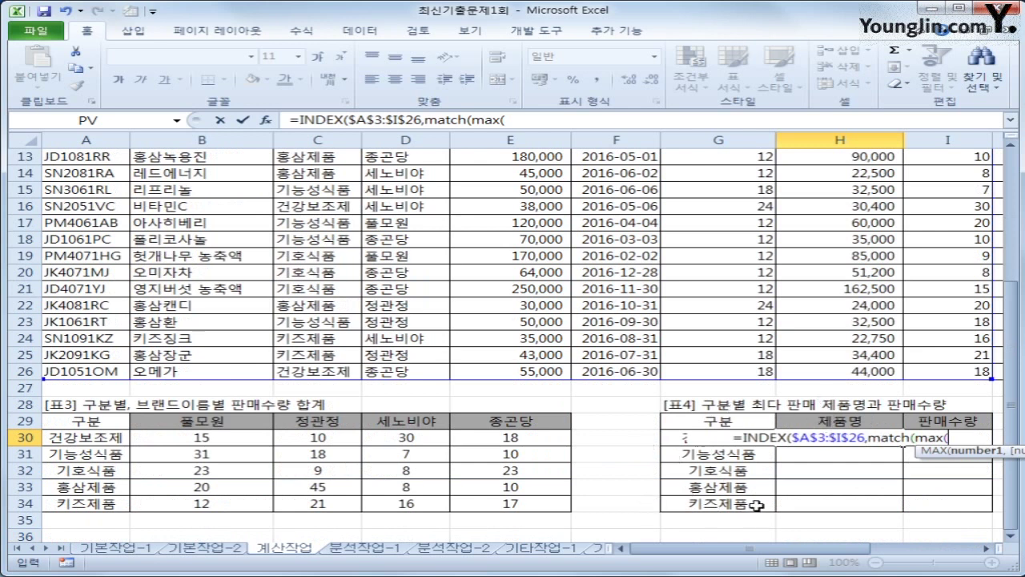
scroll(756, 504, "up", 4)
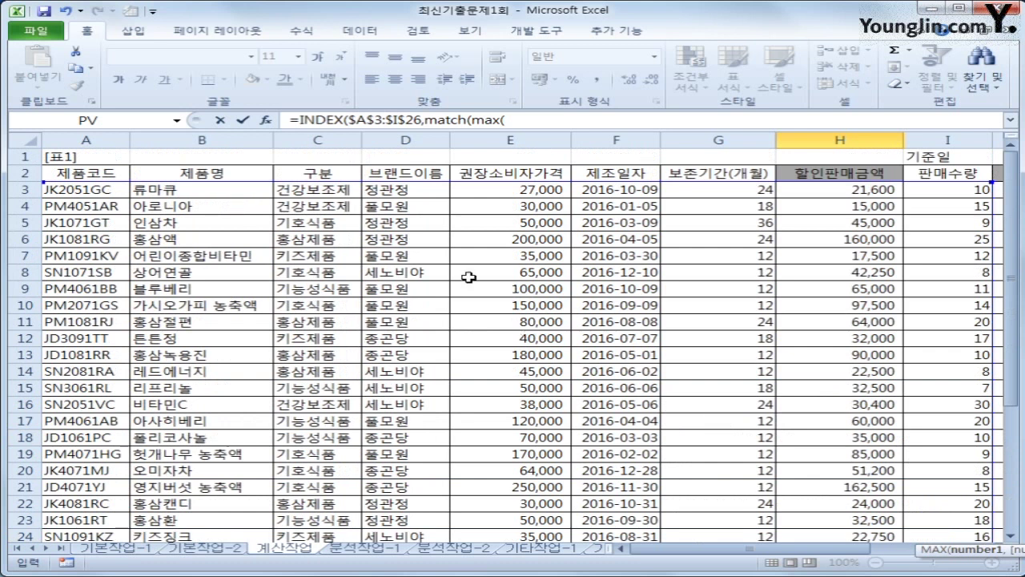
left_click(509, 119)
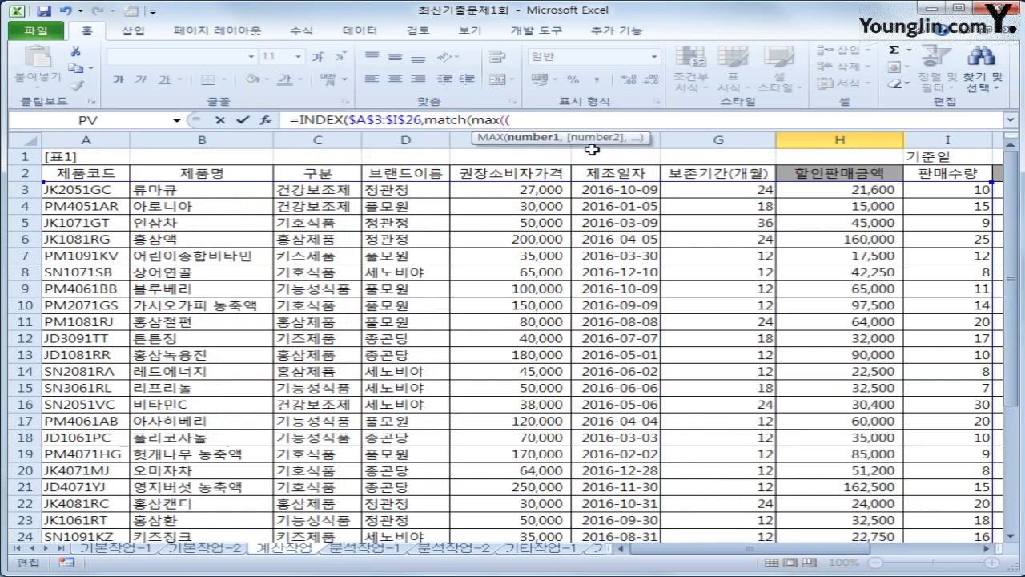
Enter MAX's condition comparing 표1's 구분 column with the row's category, as $C$3:$C$26=$G30, and close its parenthesis.
left_click_drag(330, 191, 319, 504)
key("F4")
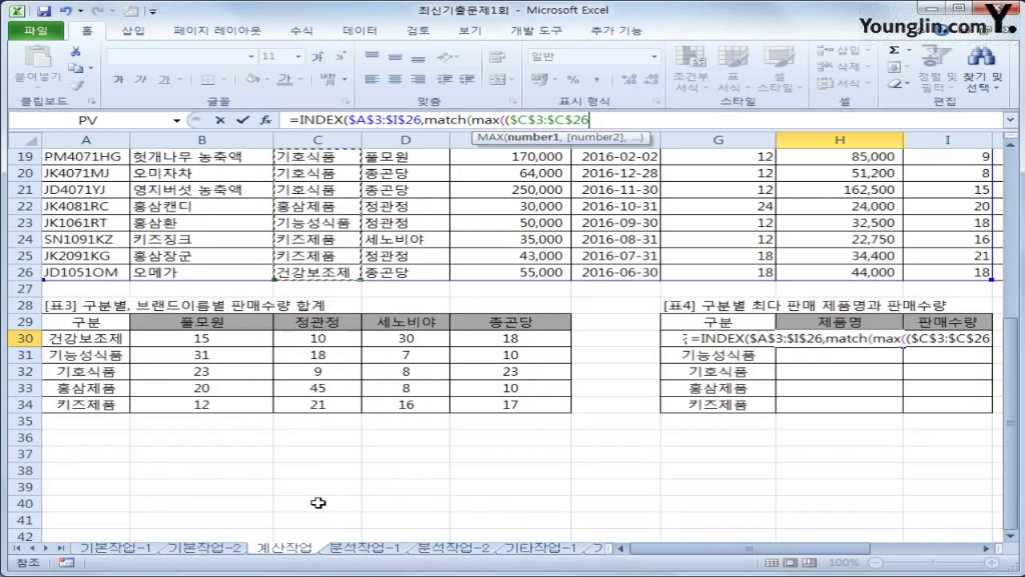
type("=")
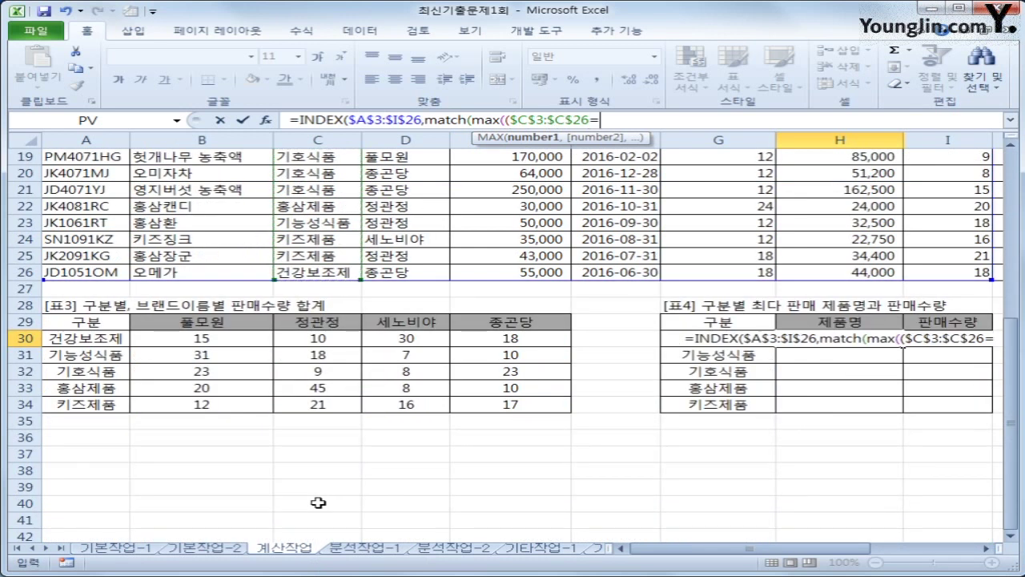
key("Left")
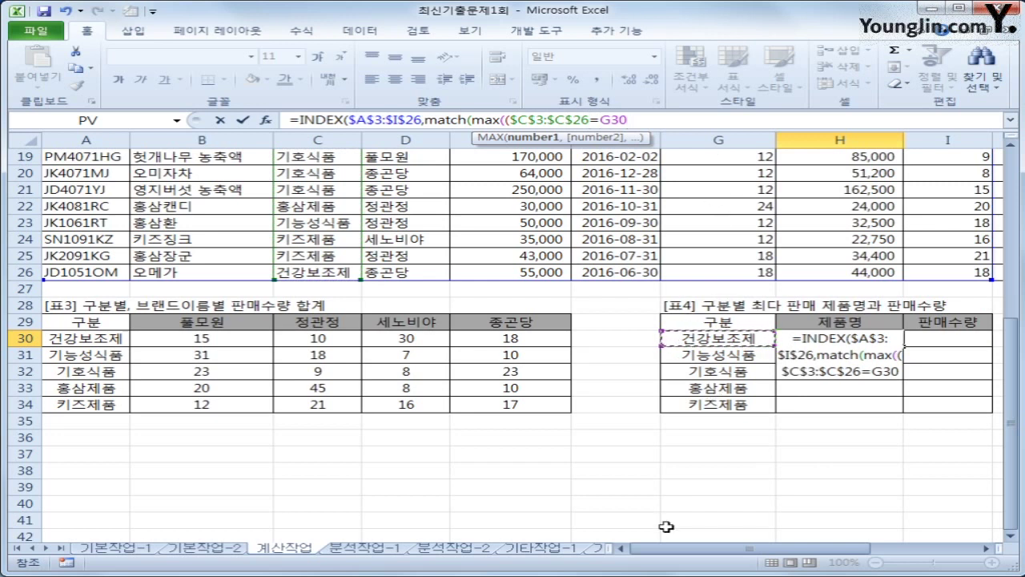
key("F4")
key("F4")
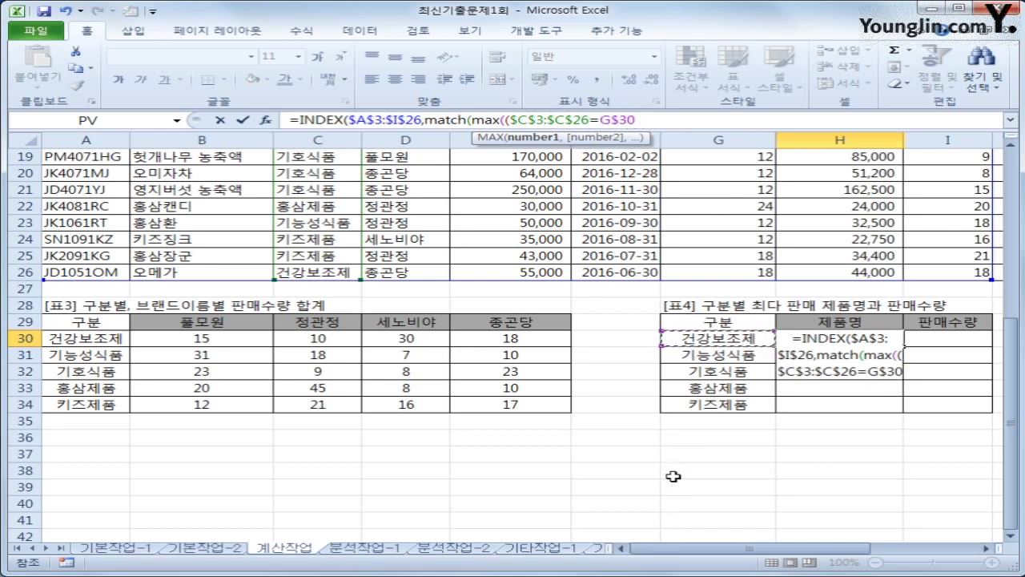
key("F4")
type(")")
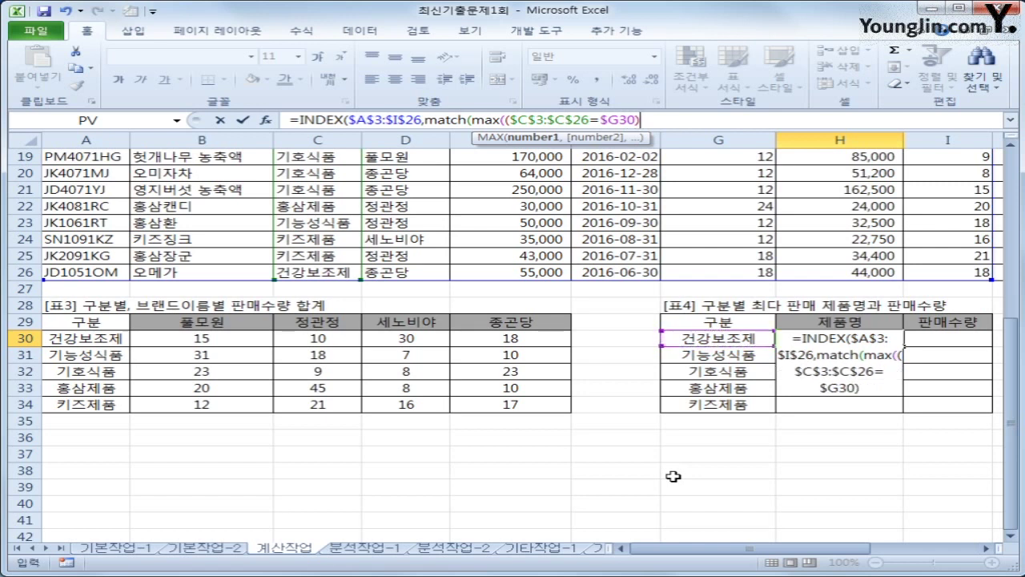
Multiply the condition by 표1's 판매수량 column with the absolute reference $I$3:$I$26, and close the MAX function.
type("*")
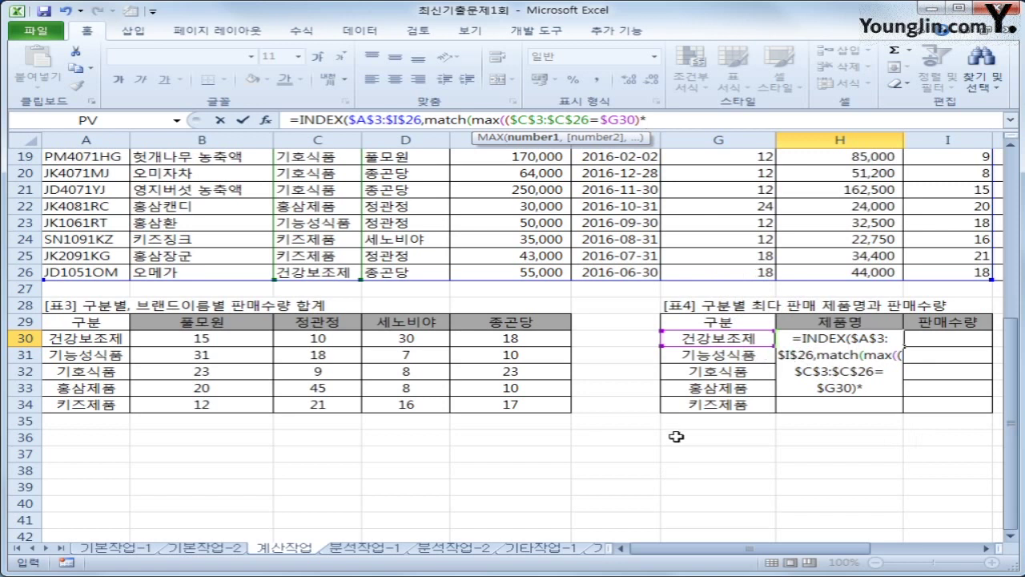
left_click_drag(1019, 356, 1019, 195)
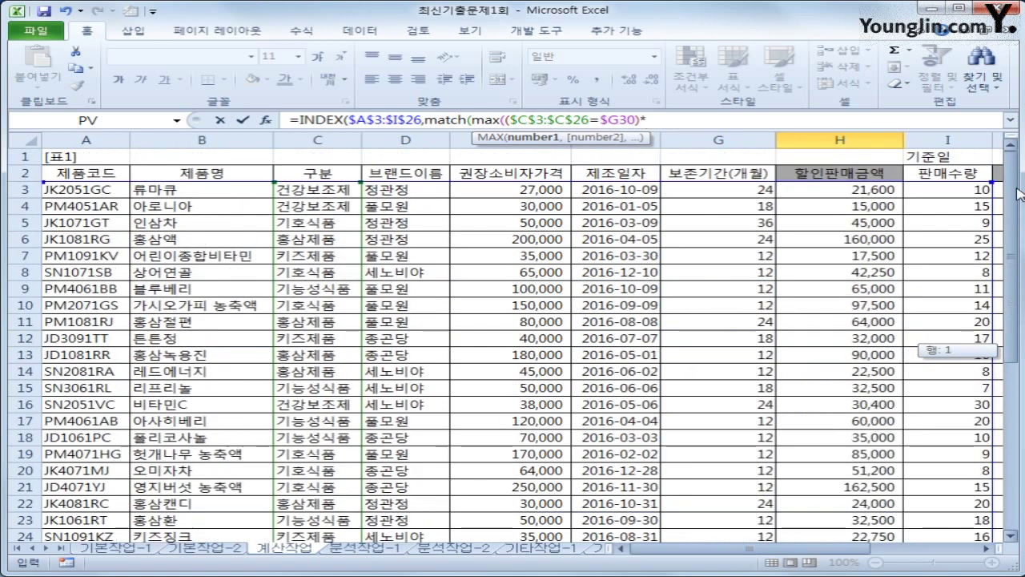
left_click_drag(950, 195, 956, 508)
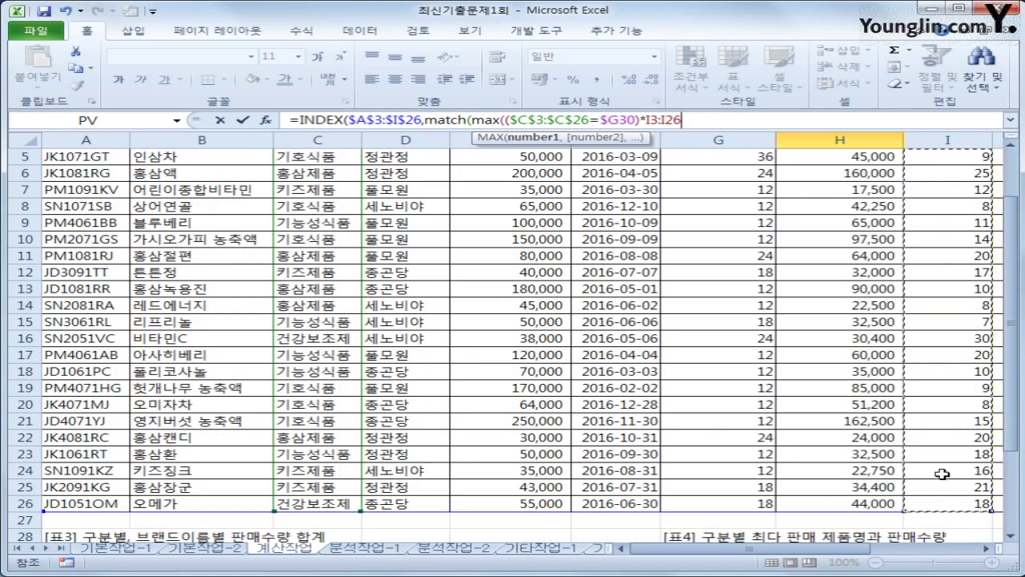
key("F4")
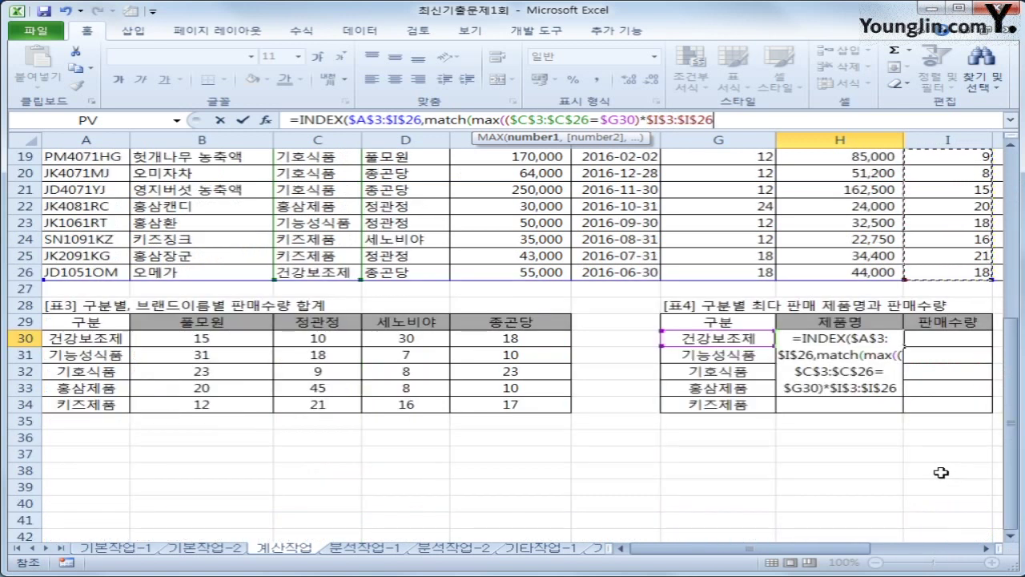
type(")")
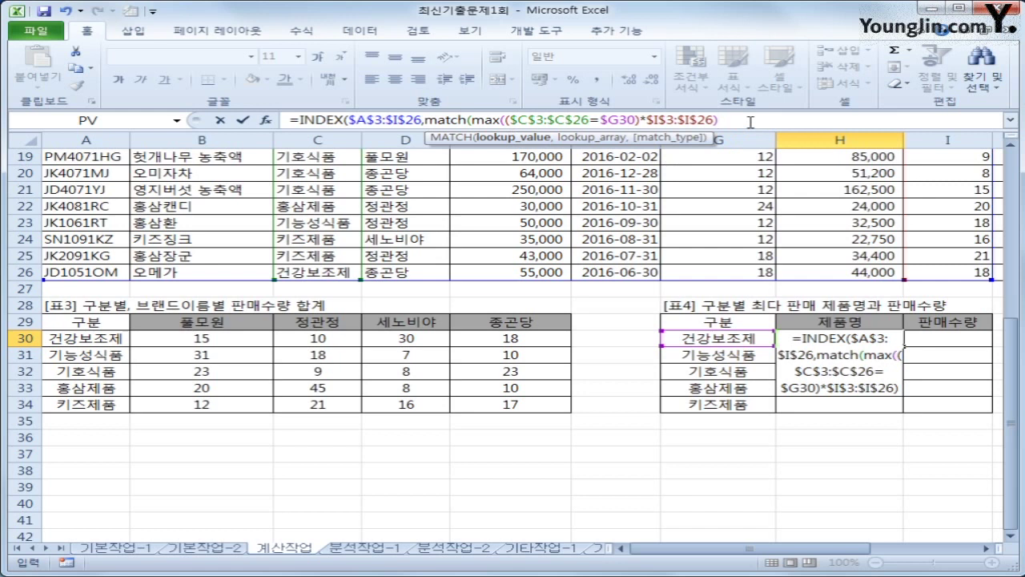
Reuse ($C$3:$C$26=$G30)*$I$3:$I$26 from inside MAX as MATCH's lookup array, and close MATCH with match type 0.
type(",")
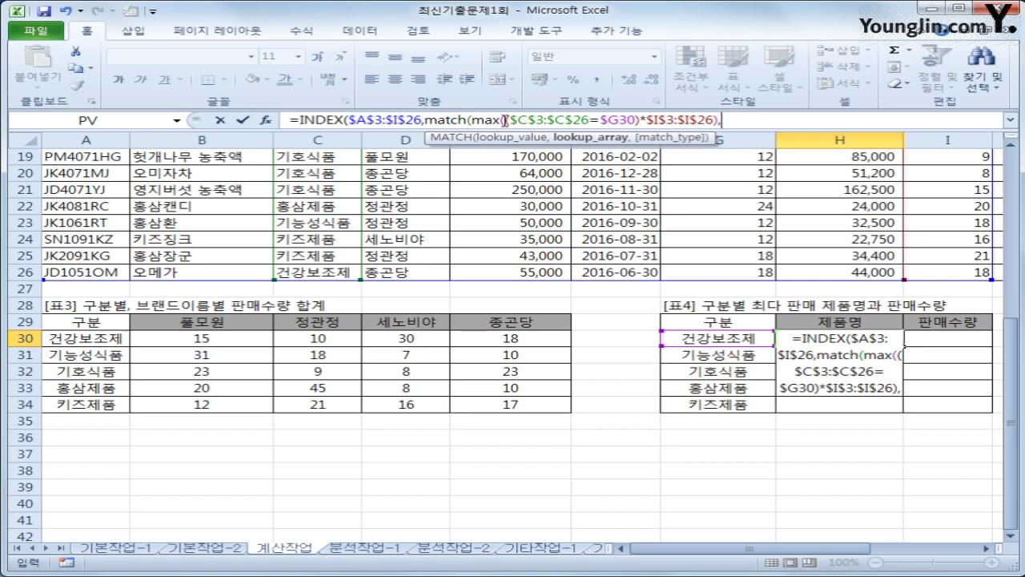
left_click_drag(504, 121, 715, 120)
key("ctrl+c")
key("Right")
type(")")
key("End")
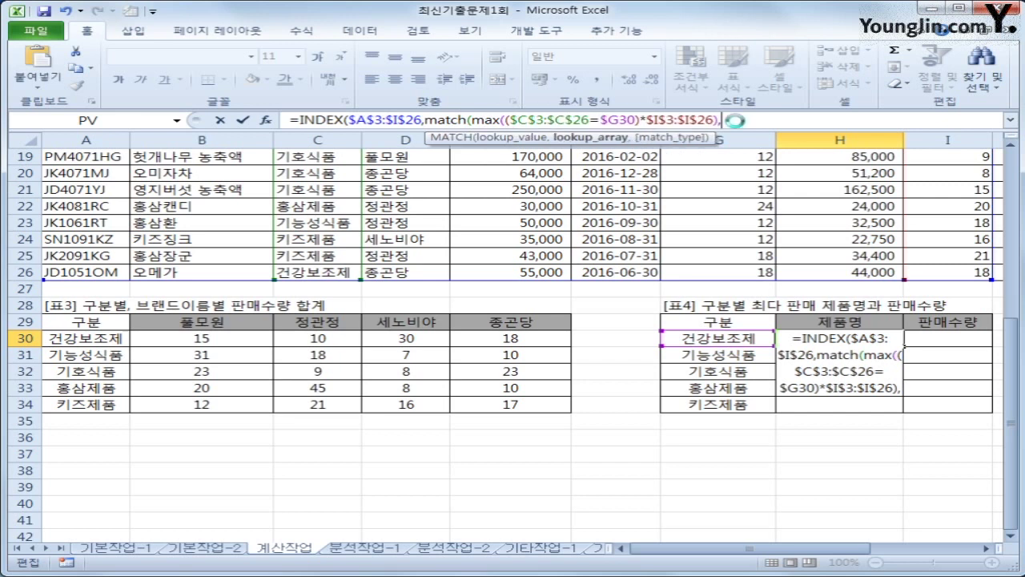
key("ctrl+v")
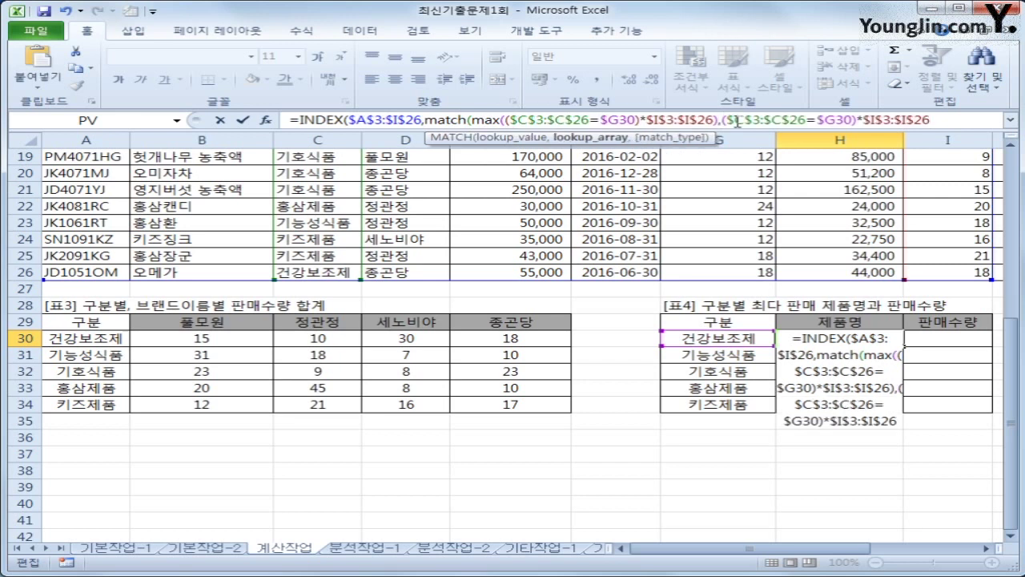
type(",")
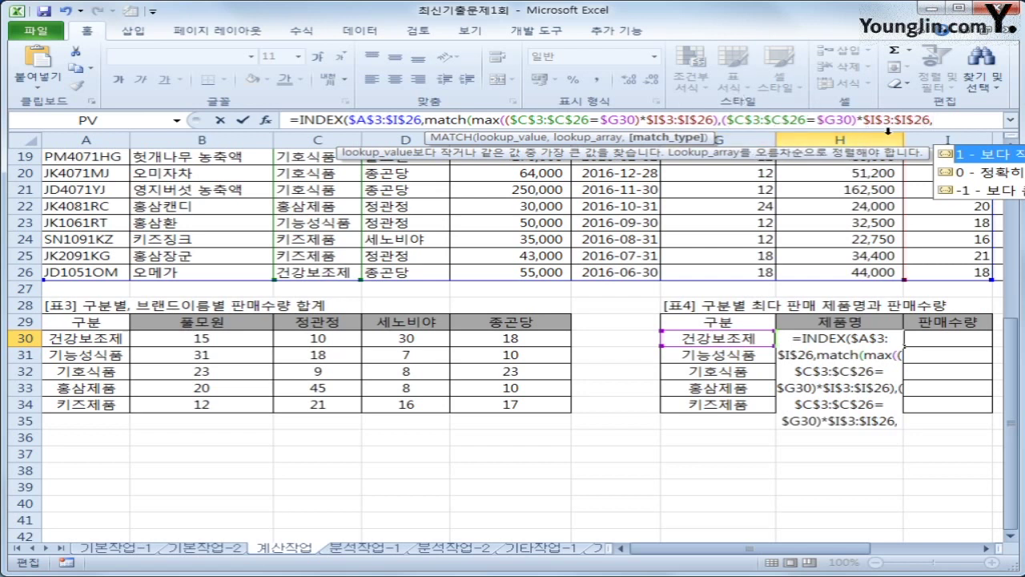
type("0")
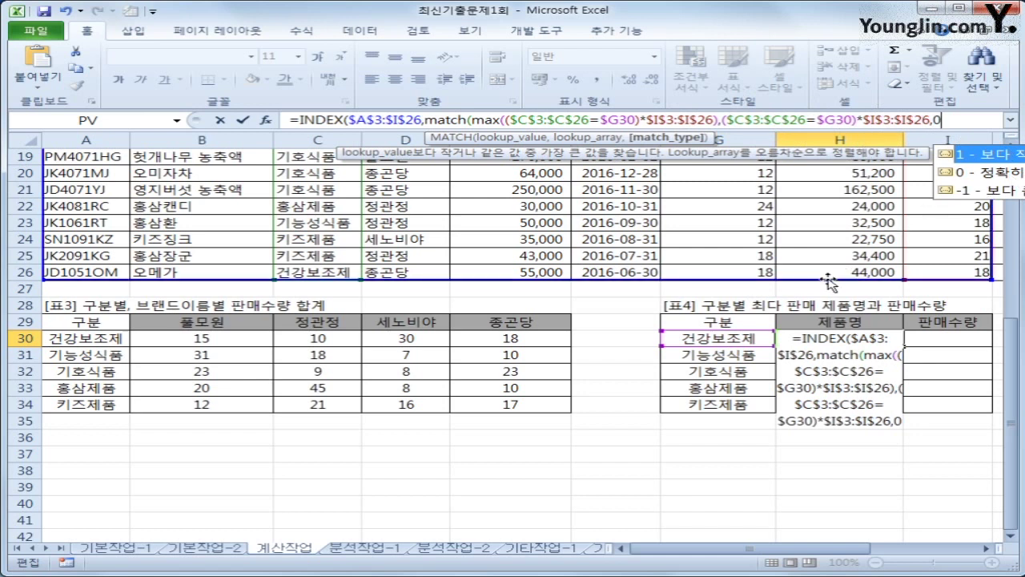
type(")")
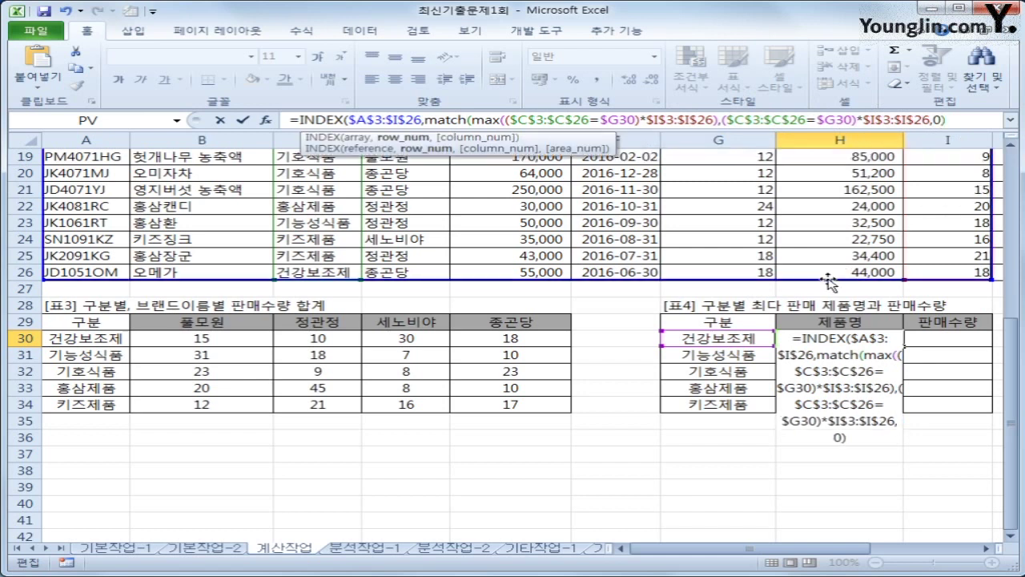
Finish INDEX with column number 2, commit H30 as an array formula, and fill it down through H34.
type(",")
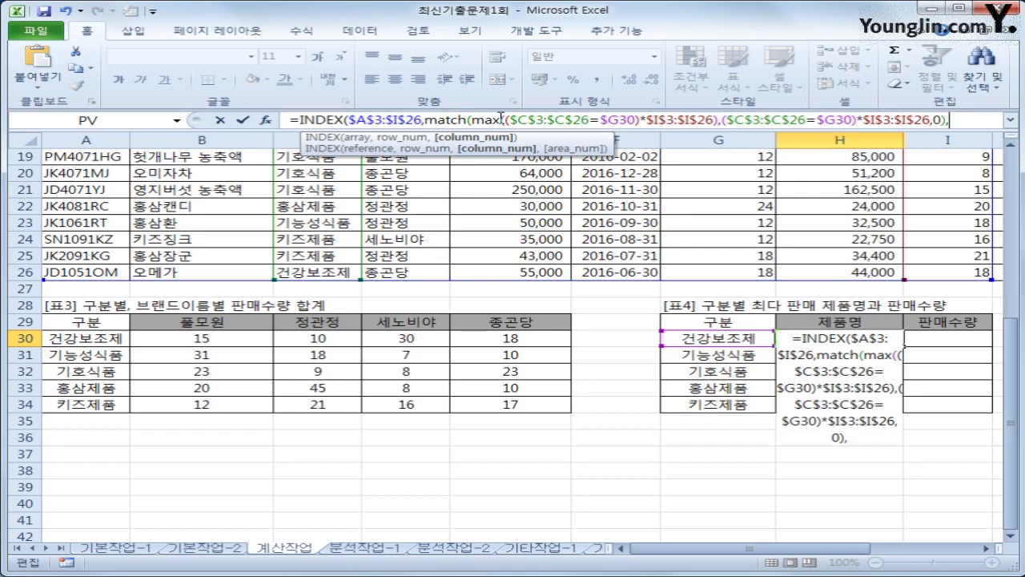
type("2)")
key("ctrl+shift+Return")
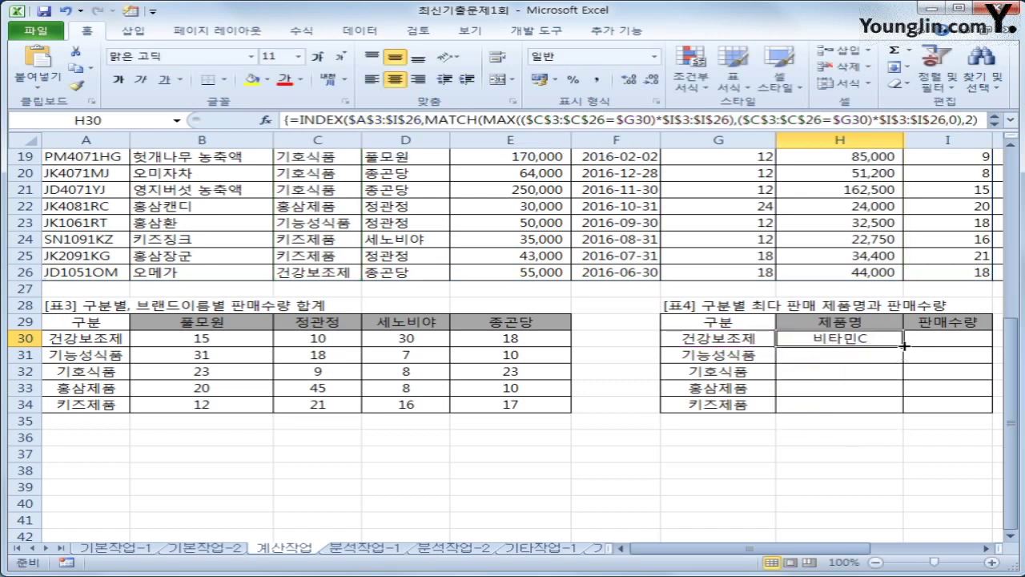
left_click_drag(904, 346, 904, 415)
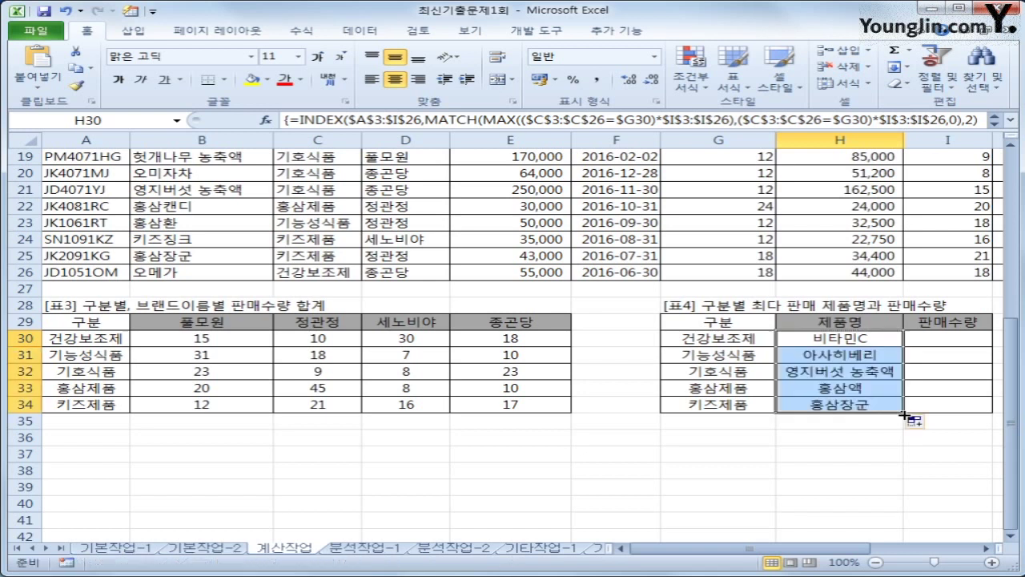
left_click(855, 406)
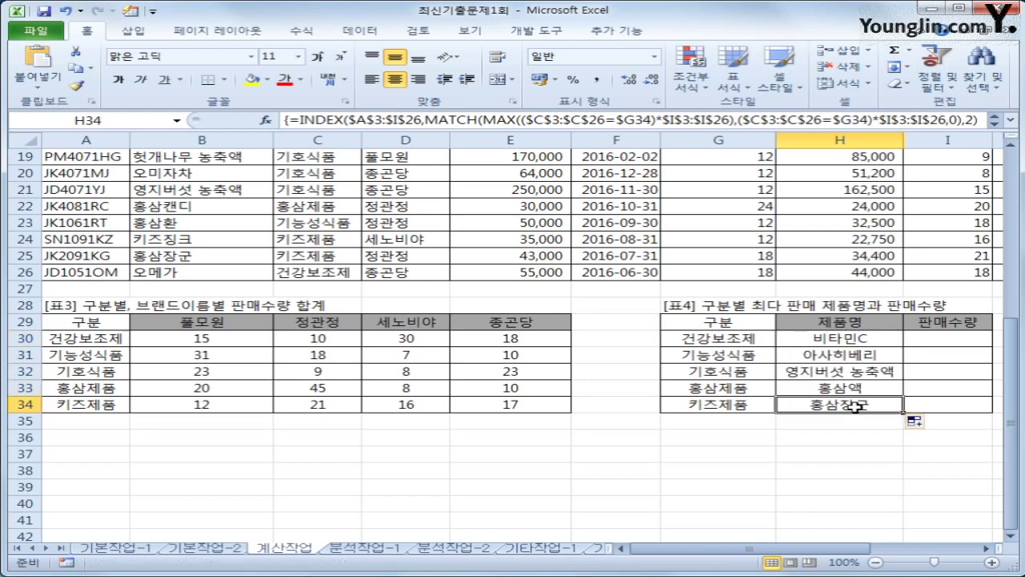
Copy the array formula from H30 into 표4's first 판매수량 cell, I30.
left_click(919, 336)
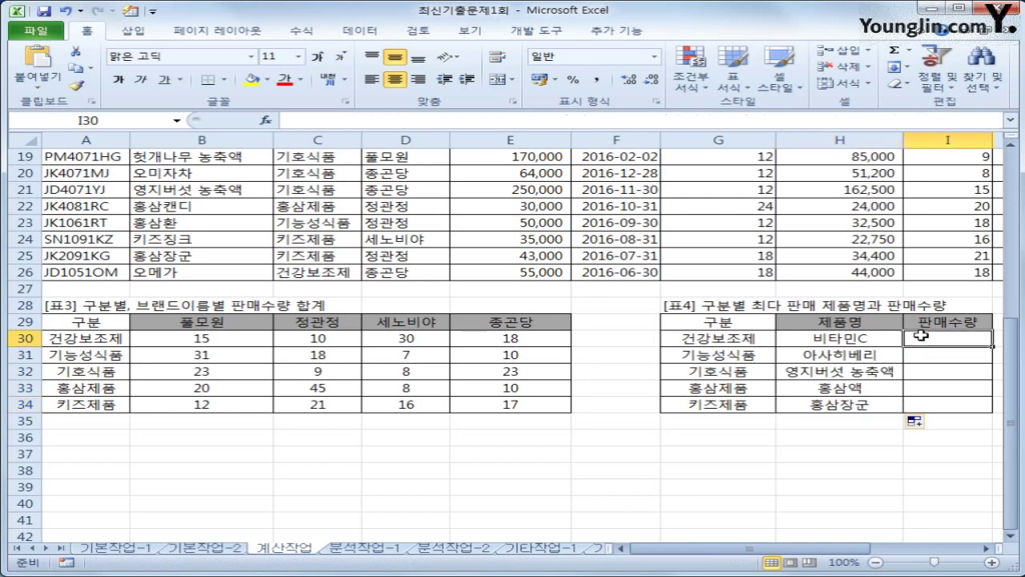
scroll(904, 361, "up", 2)
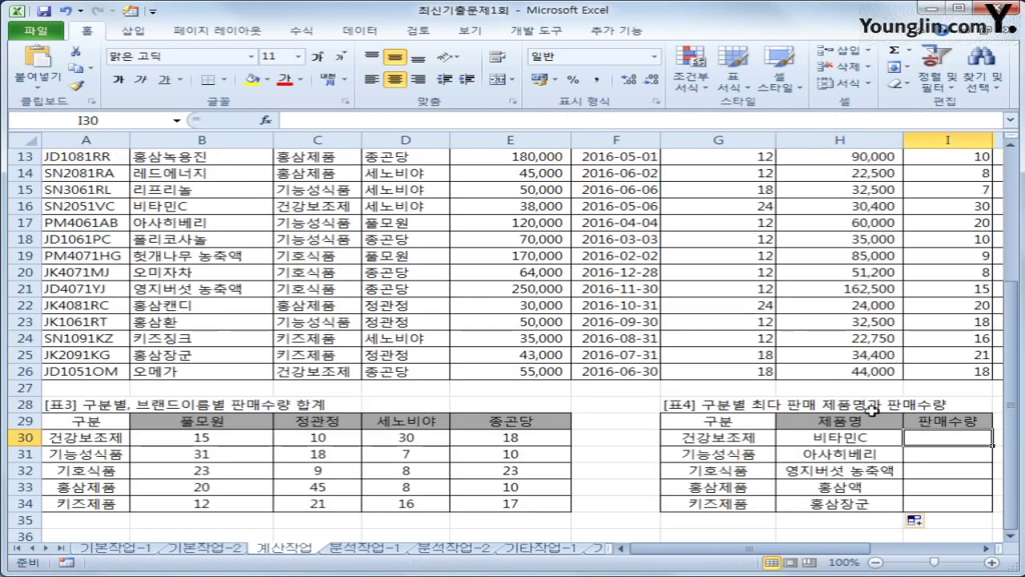
left_click(857, 438)
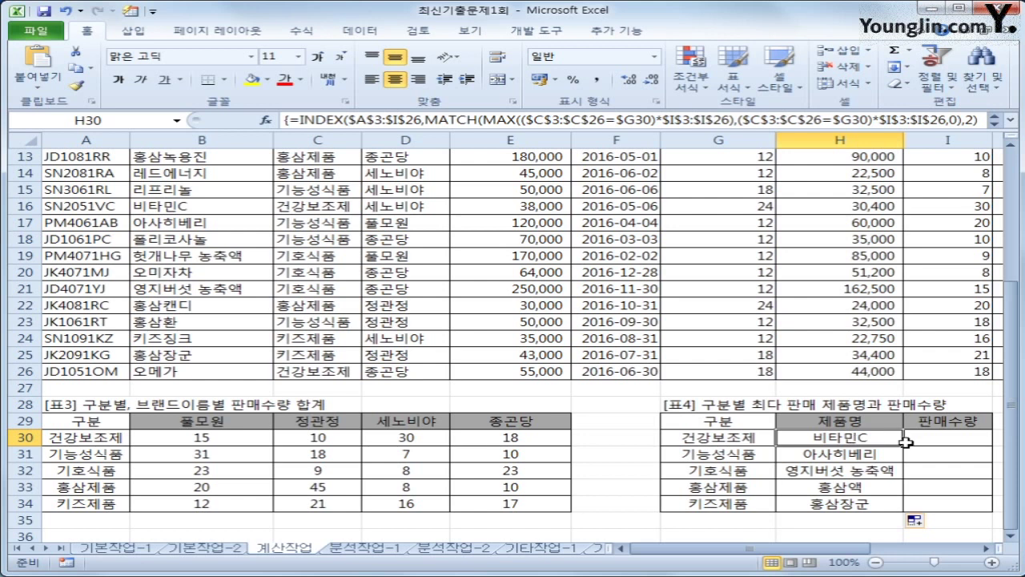
left_click_drag(903, 445, 970, 445)
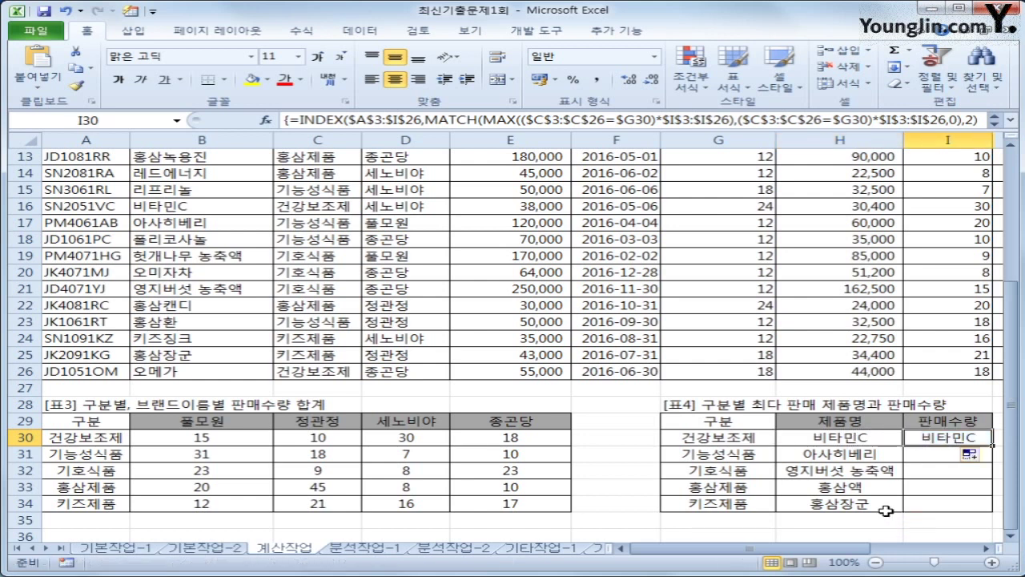
Change the INDEX column number in 표4's first 판매수량 formula, I30, to 9.
scroll(885, 510, "up", 2)
scroll(873, 509, "up", 2)
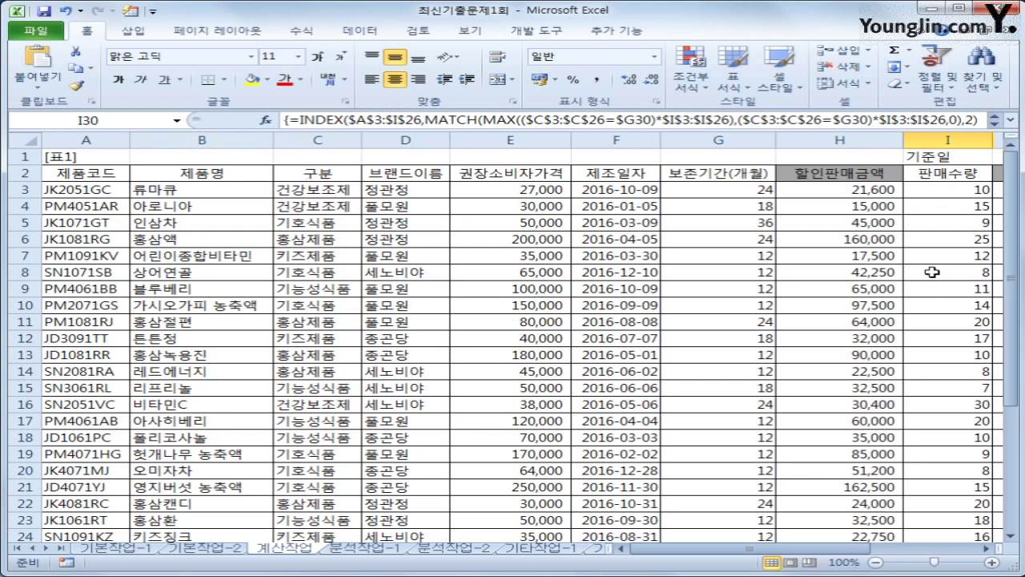
left_click(970, 121)
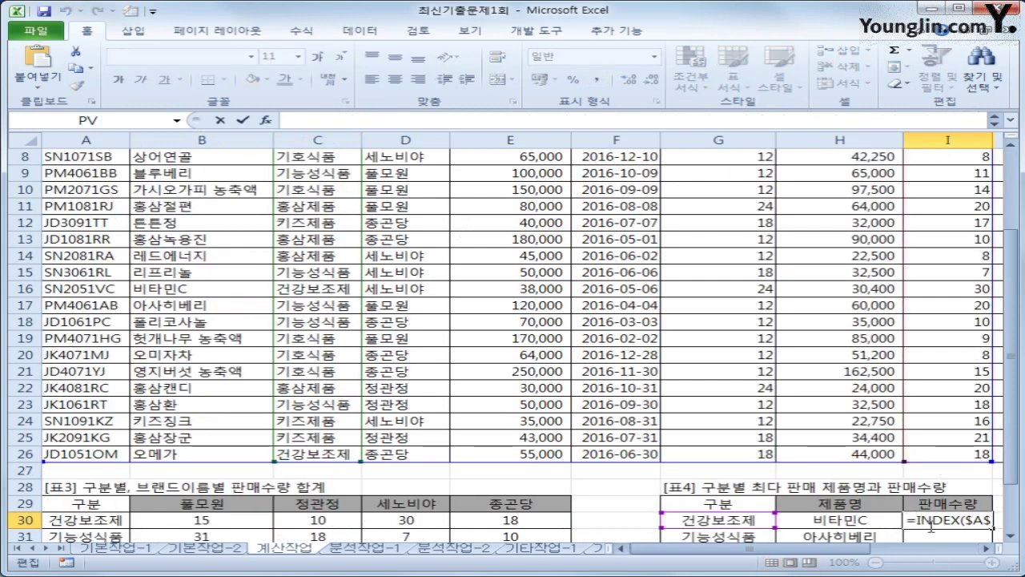
scroll(953, 504, "down", 4)
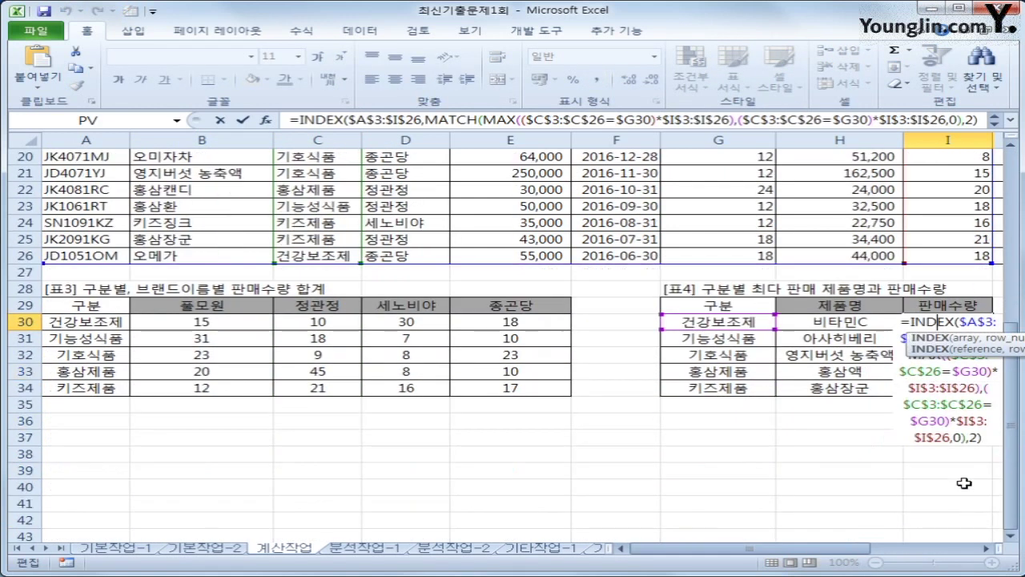
left_click(974, 437)
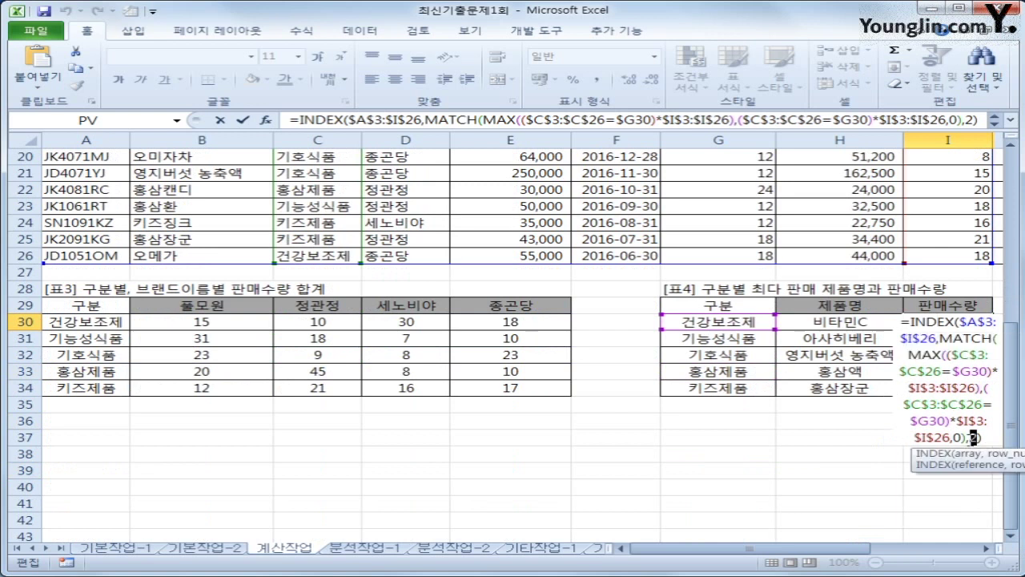
type("9")
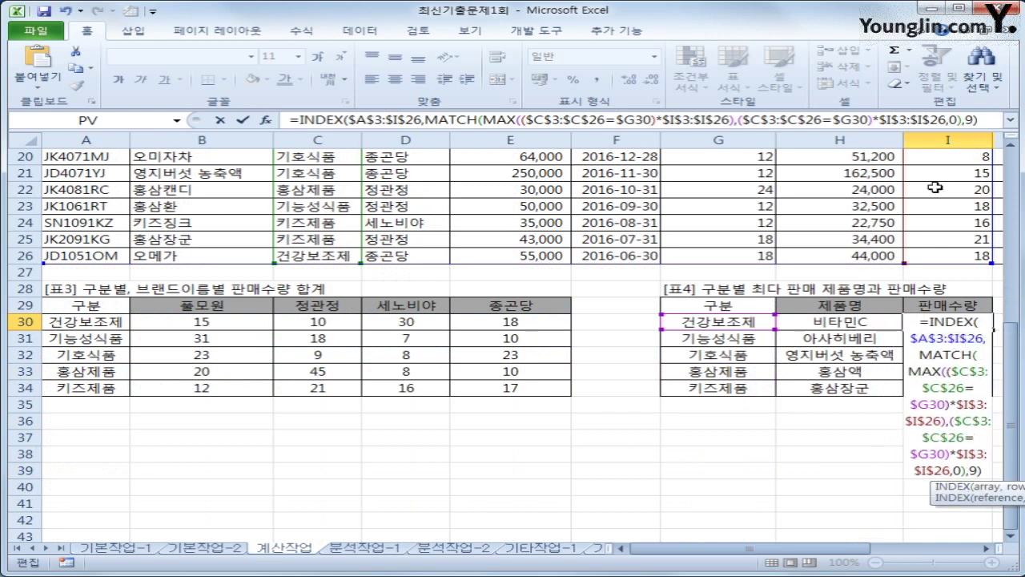
Commit I30 as an array formula and fill it down through I34.
left_click(997, 124)
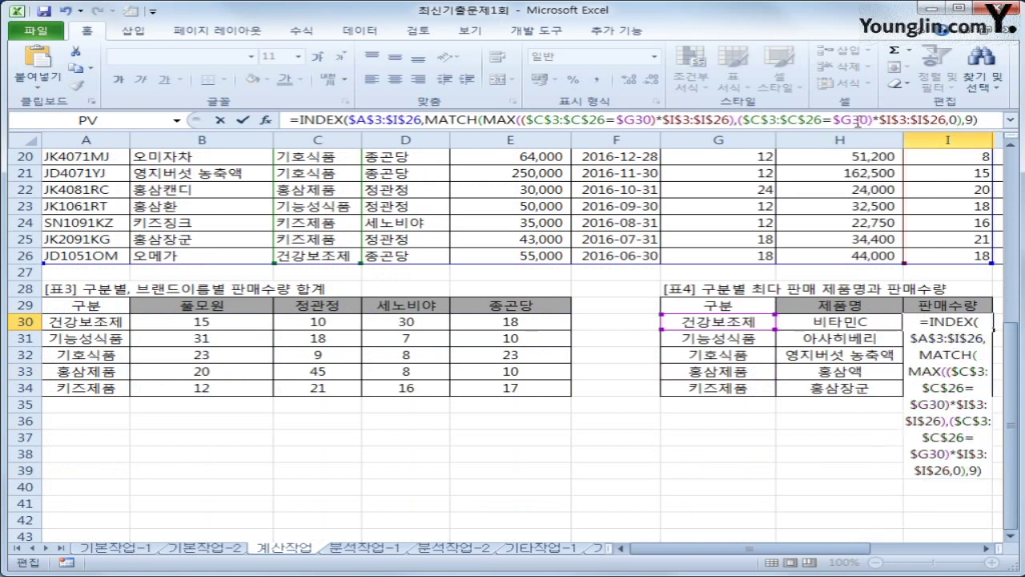
key("ctrl+shift+Return")
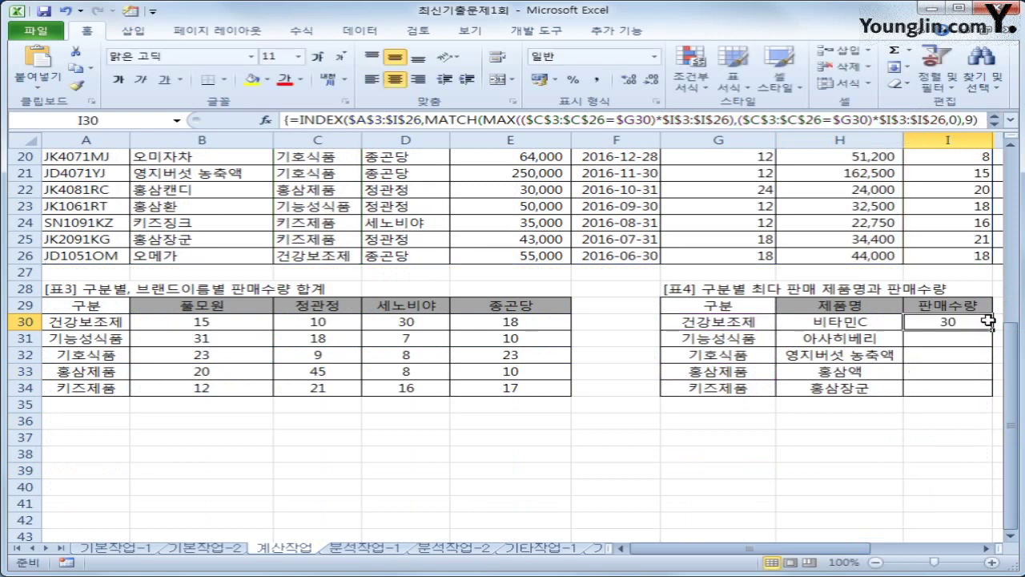
left_click_drag(997, 331, 989, 394)
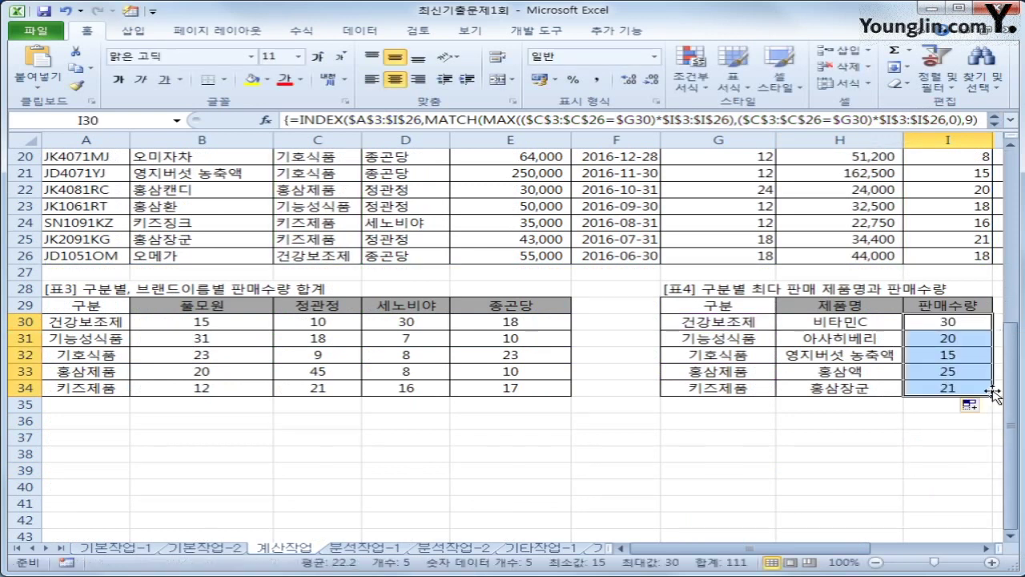
Check 표4's 건강보조제 제품명 and 판매수량 results against the 비타민C row in 표1.
left_click(753, 323)
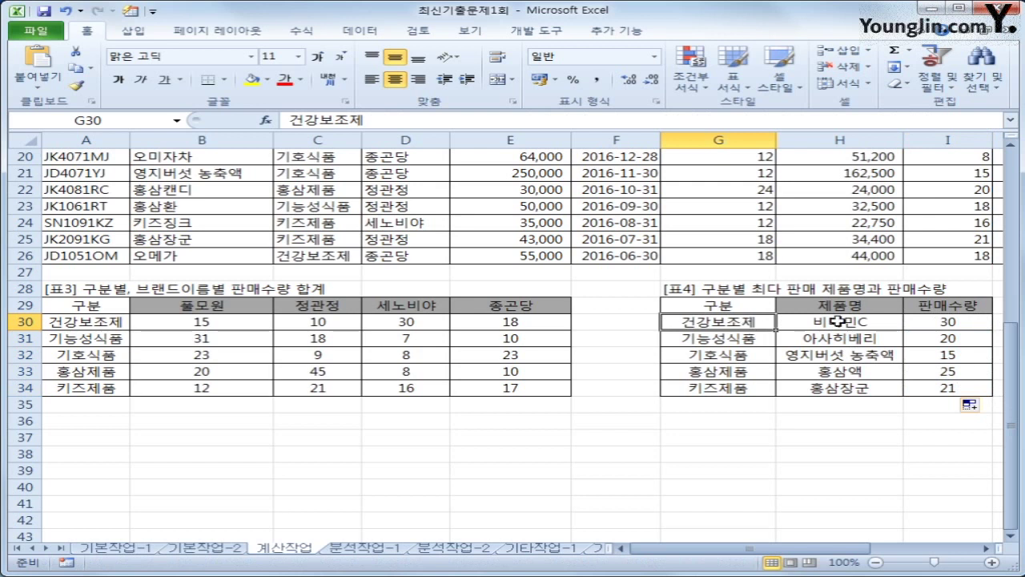
left_click(863, 322)
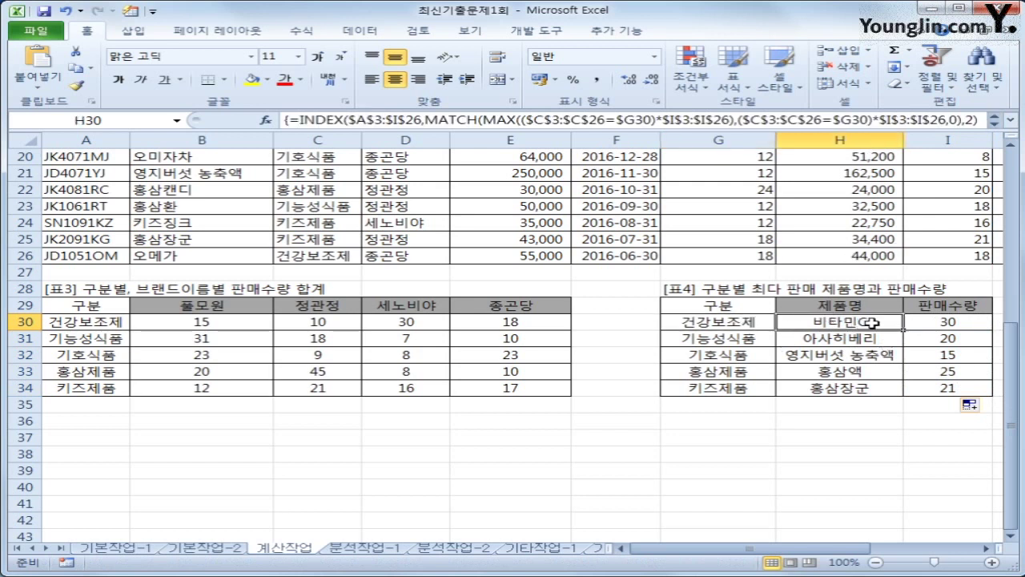
left_click(949, 321)
scroll(913, 345, "up", 6)
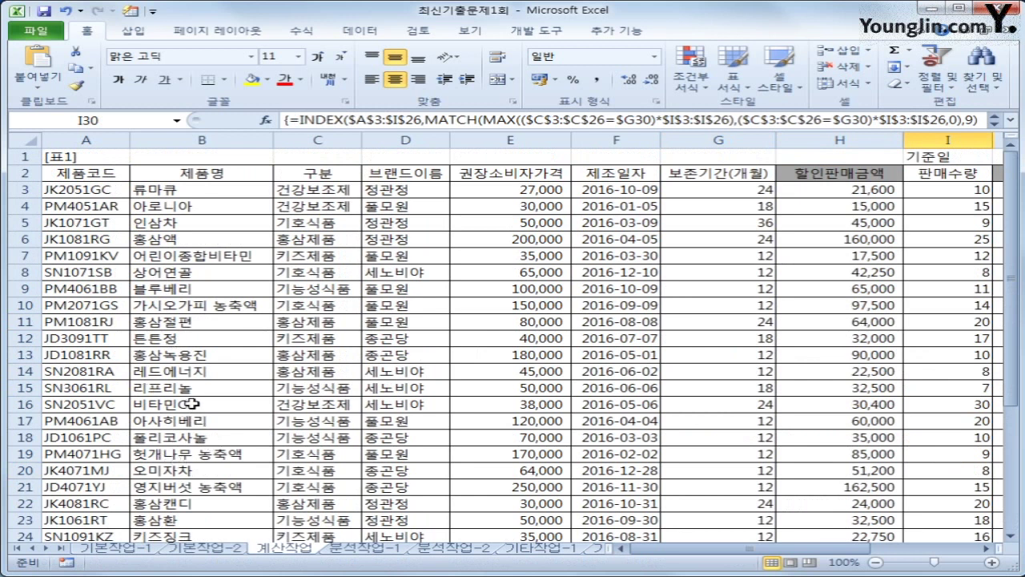
left_click_drag(189, 406, 991, 405)
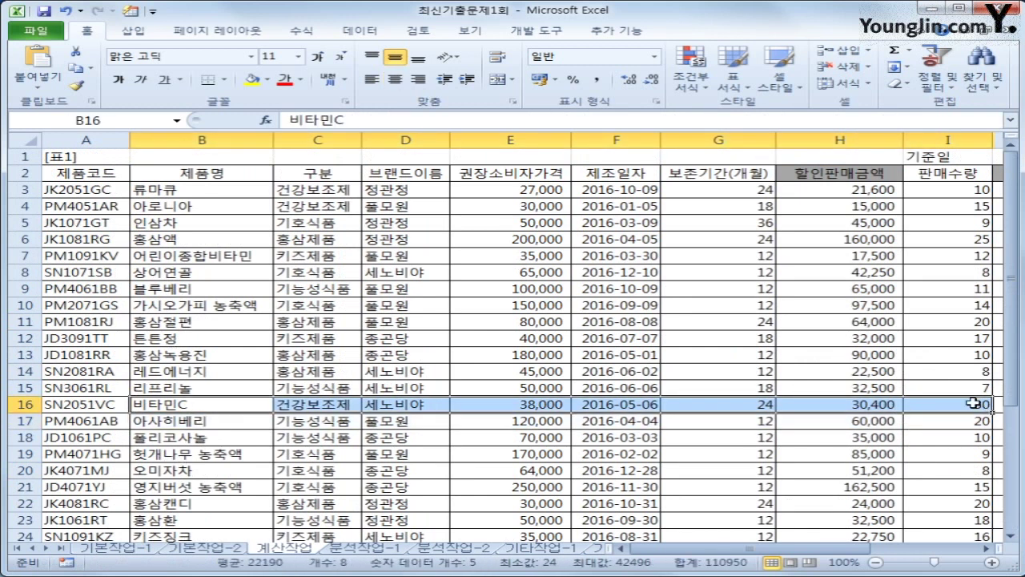
left_click(952, 404)
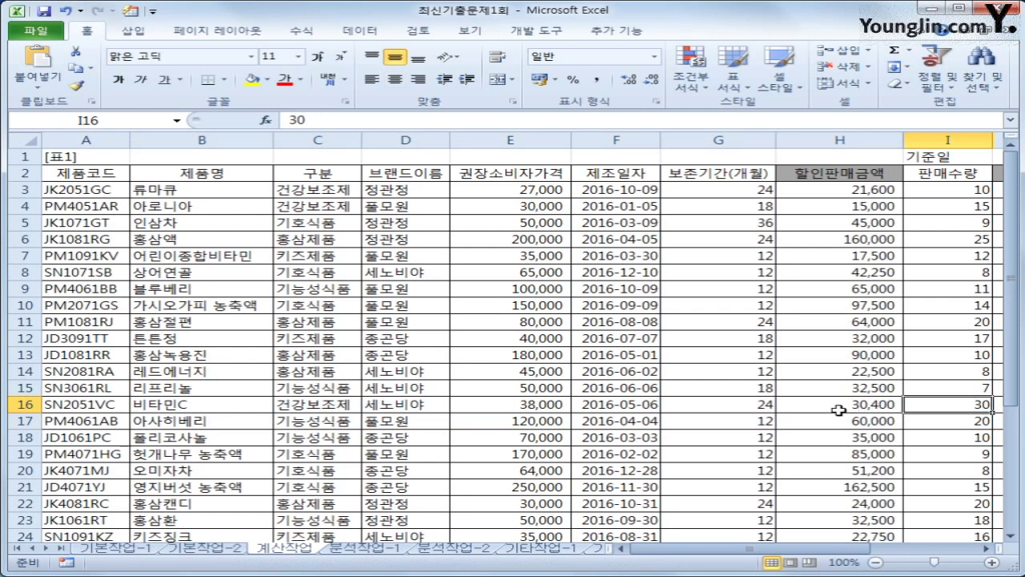
Examine 표5's 코드 values and compare them with the digits in 표1's first few 제품코드 entries.
scroll(837, 410, "down", 7)
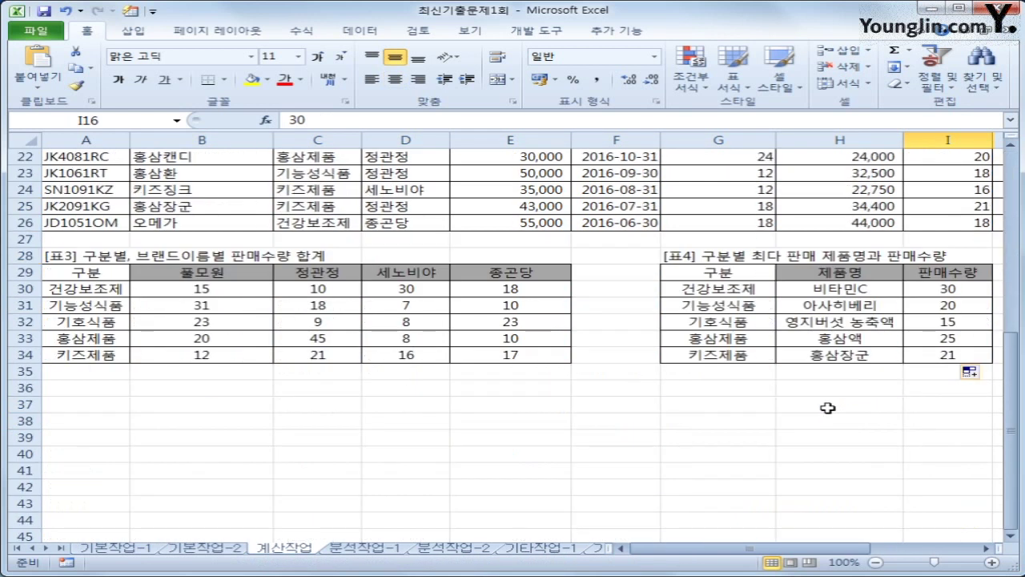
left_click_drag(848, 552, 951, 553)
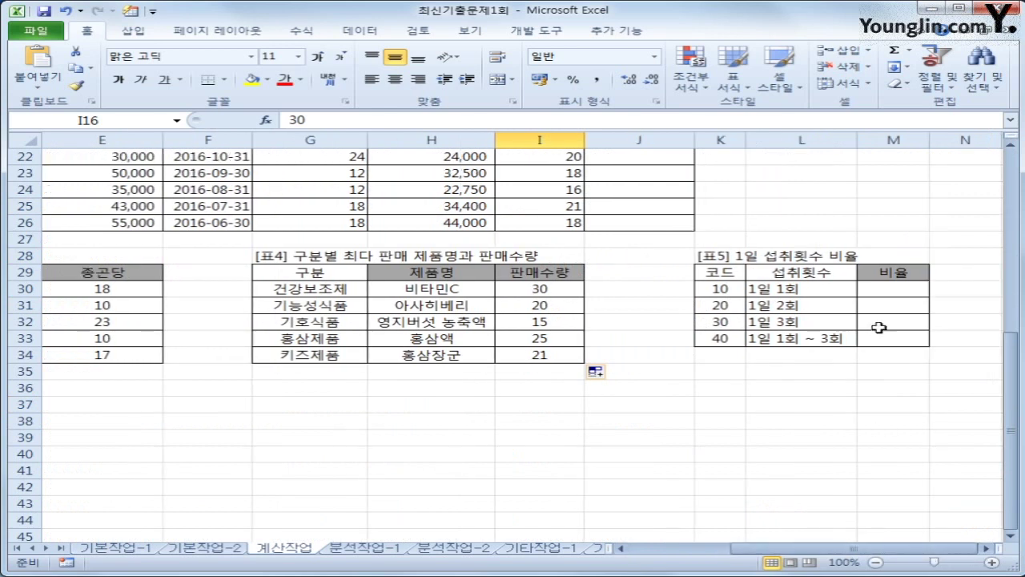
left_click(886, 289)
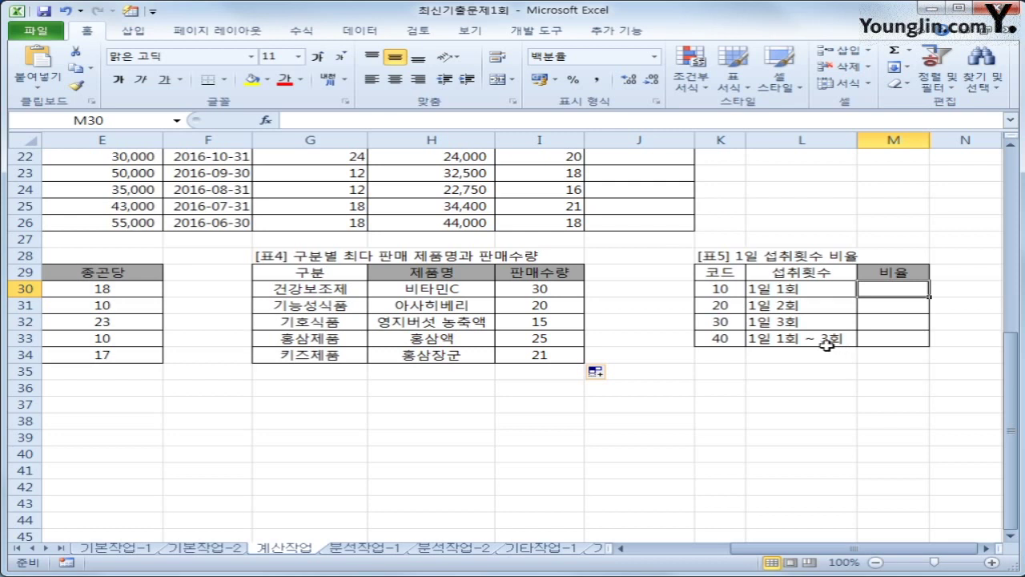
left_click_drag(718, 288, 721, 337)
scroll(833, 529, "left", 2)
scroll(542, 477, "up", 7)
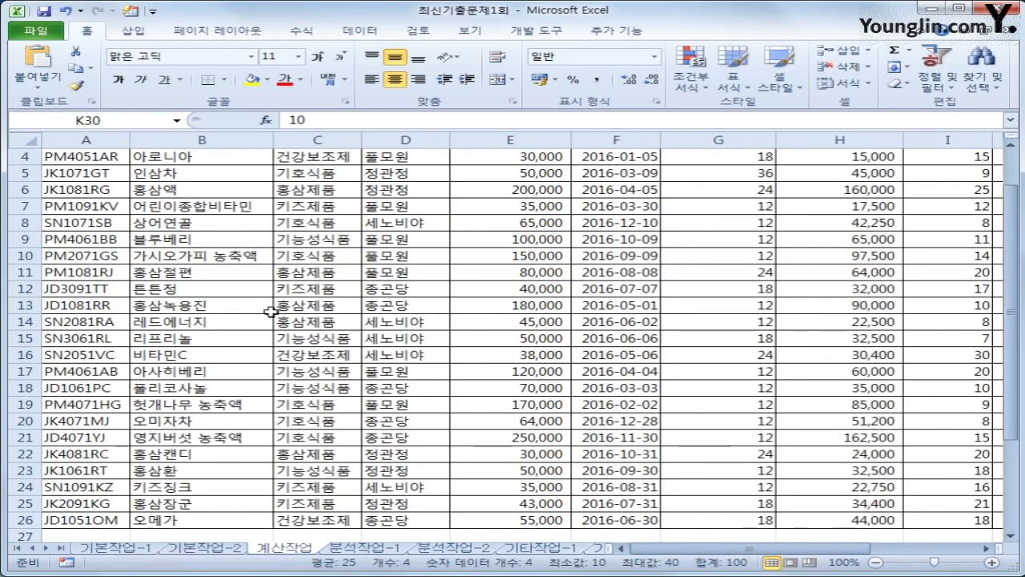
left_click(77, 191)
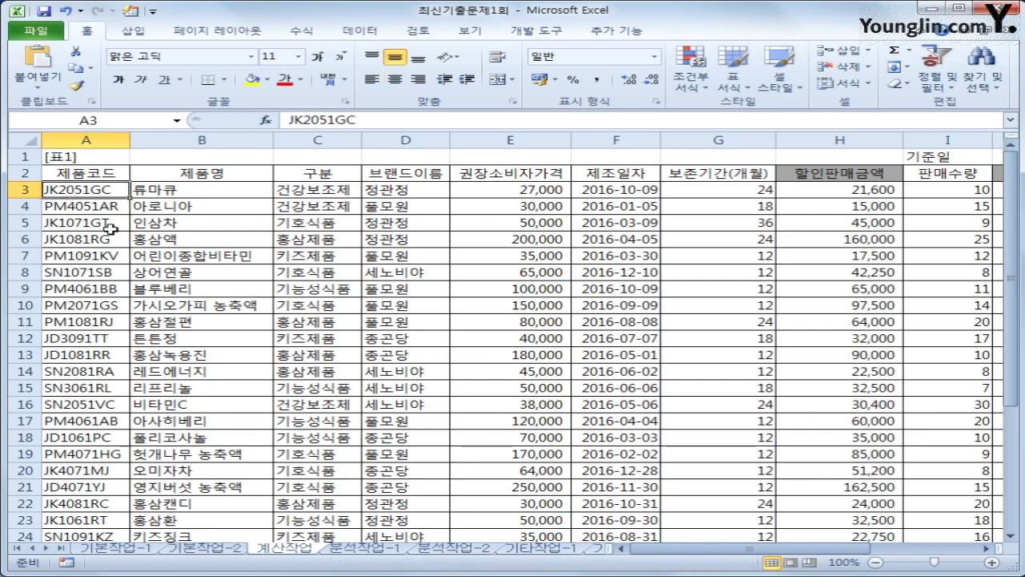
left_click(68, 205)
left_click(67, 221)
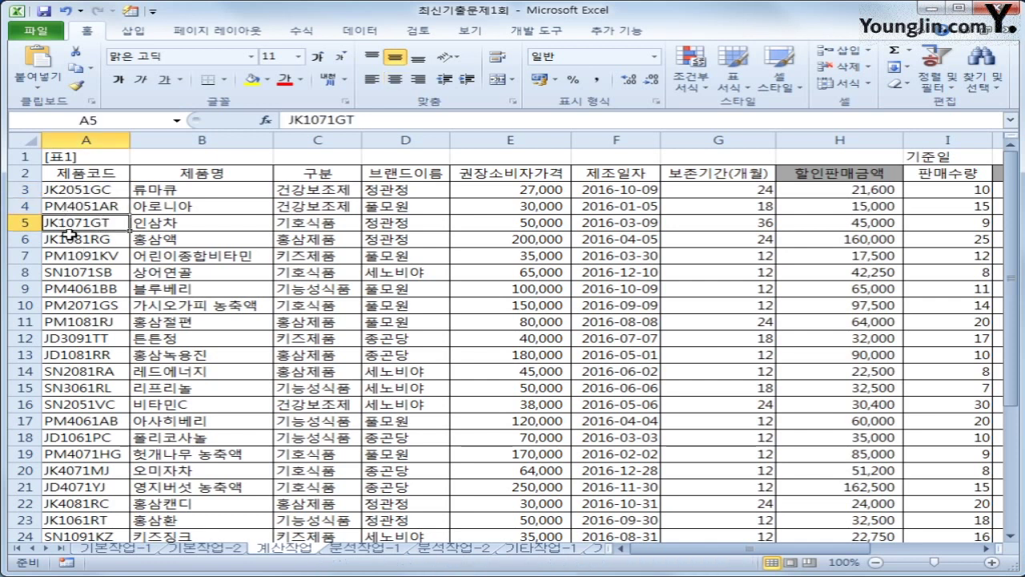
left_click(69, 236)
left_click(73, 256)
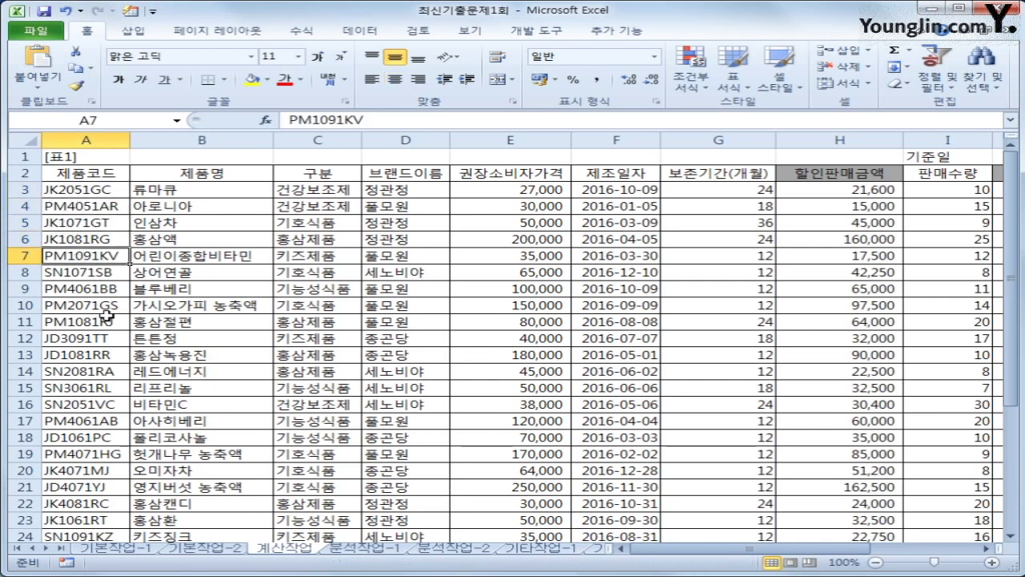
scroll(215, 349, "down", 4)
left_click_drag(701, 554, 801, 544)
left_click_drag(727, 439, 731, 486)
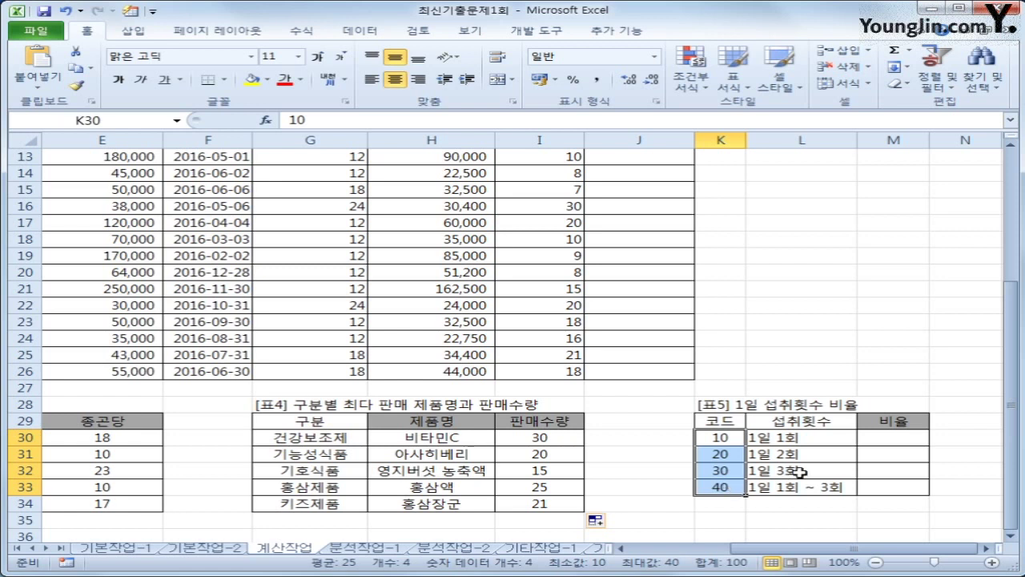
Start a SUM formula in 표5's first 비율 cell, M30, and open a parenthesis for its condition.
left_click(898, 450)
left_click(898, 440)
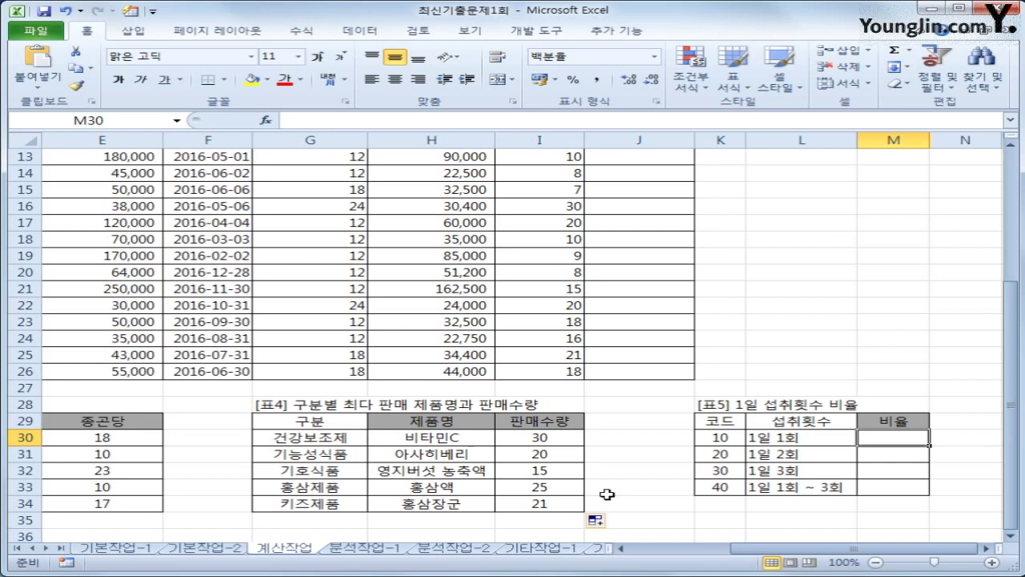
type("=su")
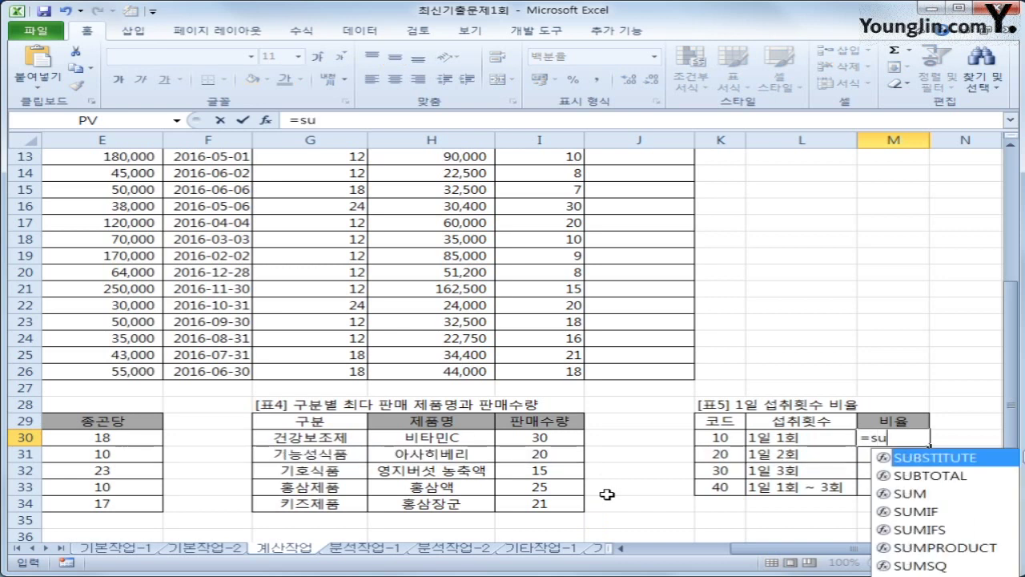
type("m(")
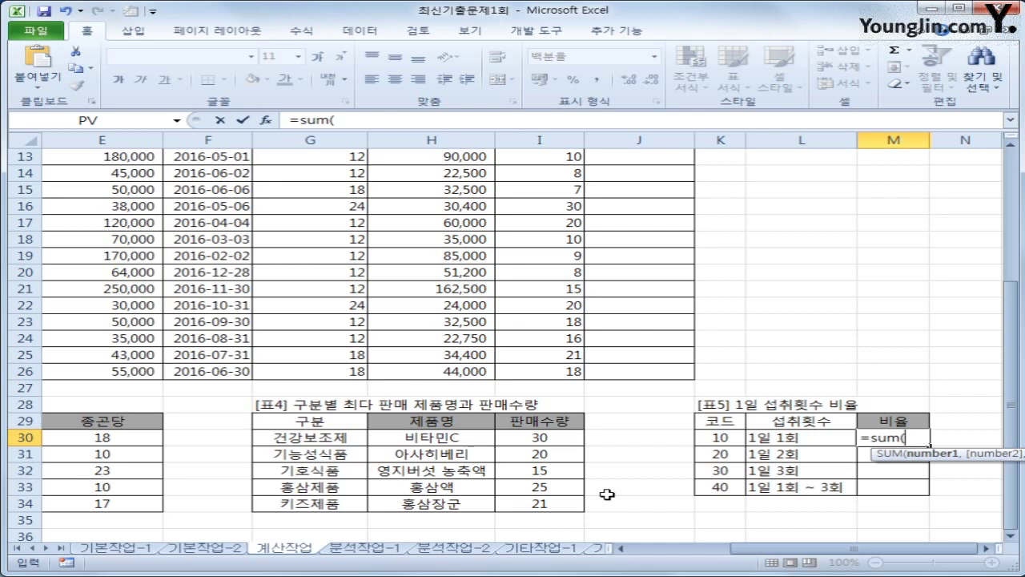
type("(")
Add a MID function to the condition that extracts 2 characters from position 3 of 표1's 제품코드 range $A$3:$A$26.
left_click_drag(808, 549, 586, 541)
scroll(515, 438, "up", 4)
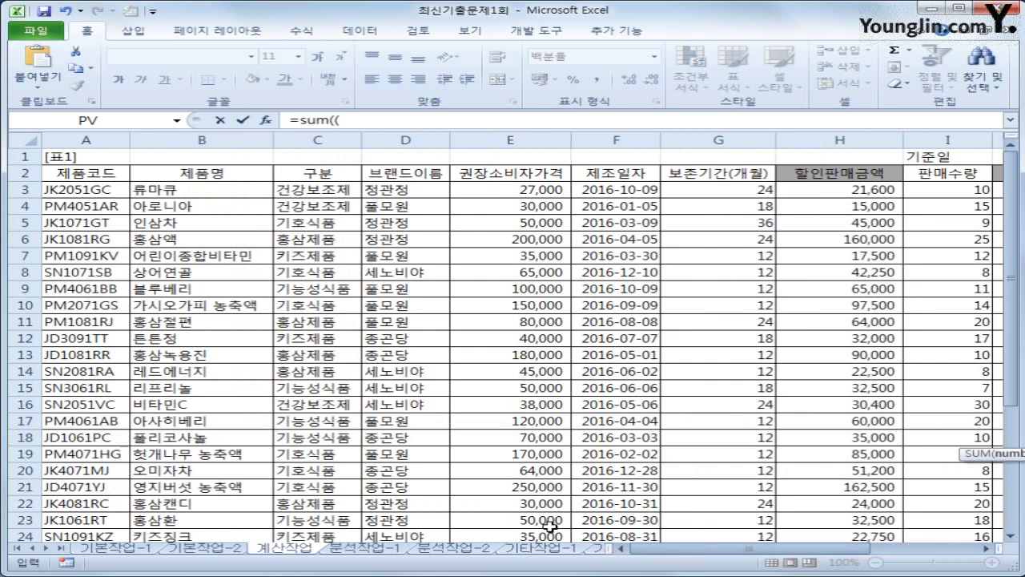
left_click(346, 121)
type("d(")
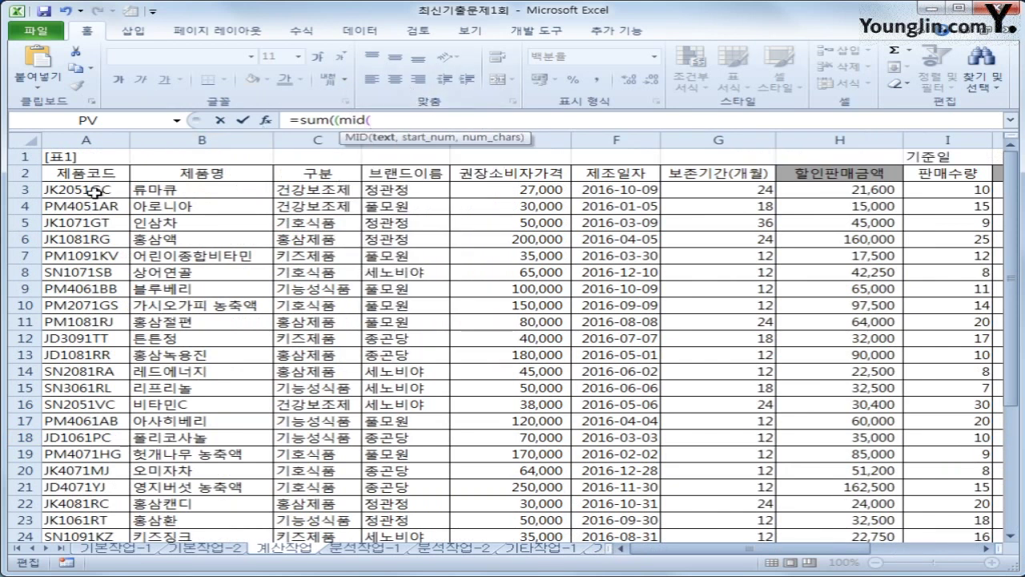
left_click_drag(92, 190, 100, 504)
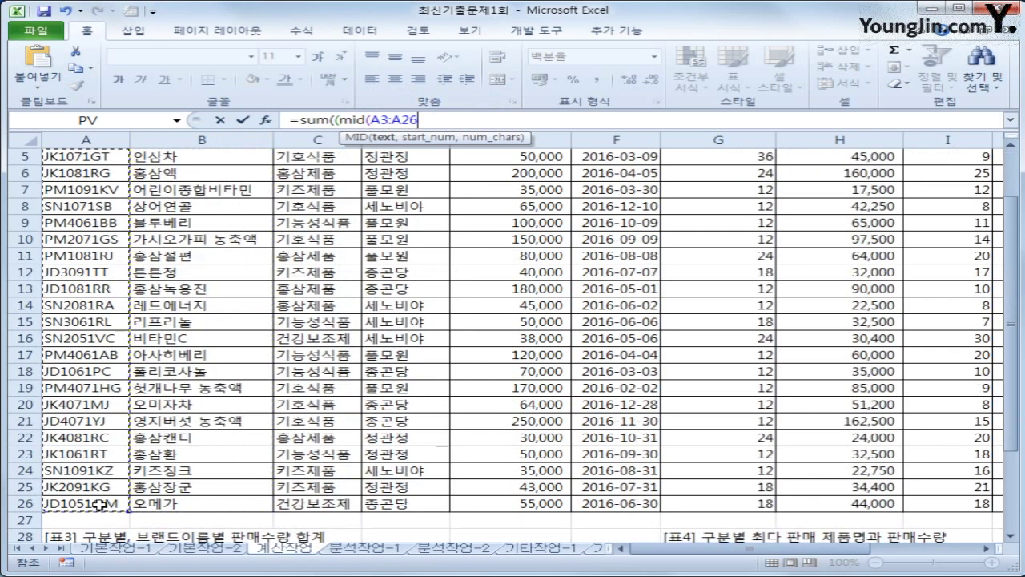
key("F4")
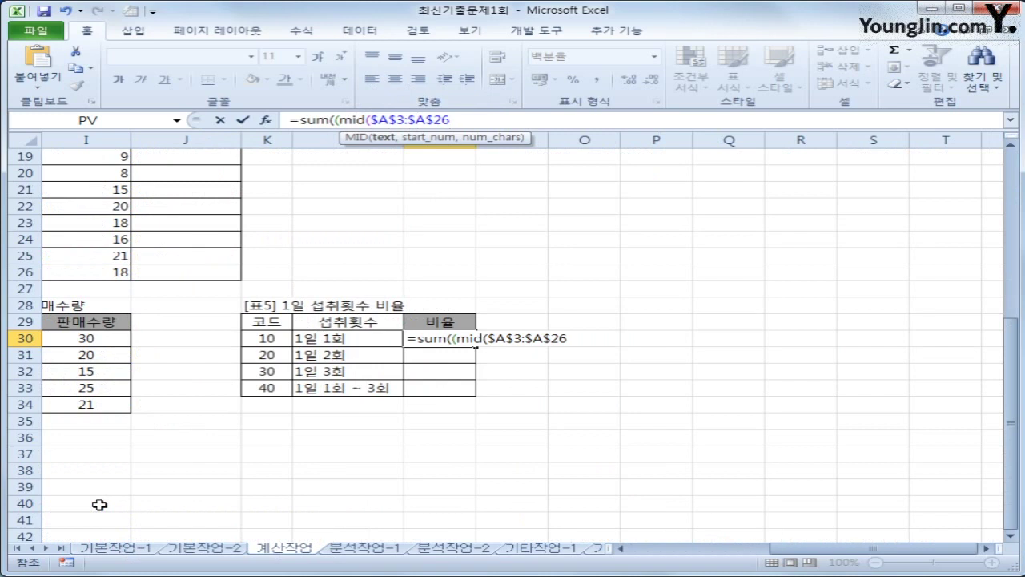
type(",")
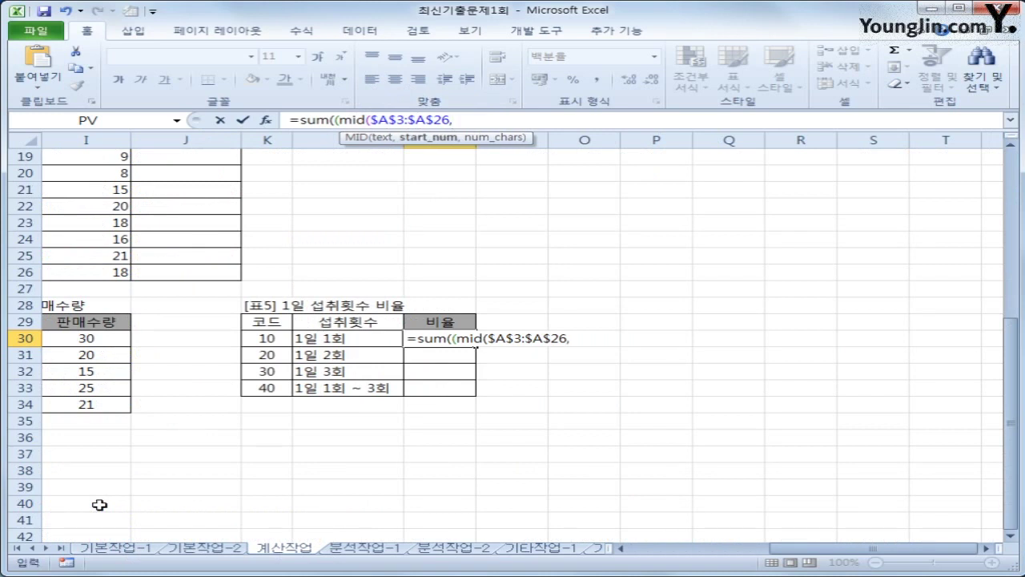
type("3,2")
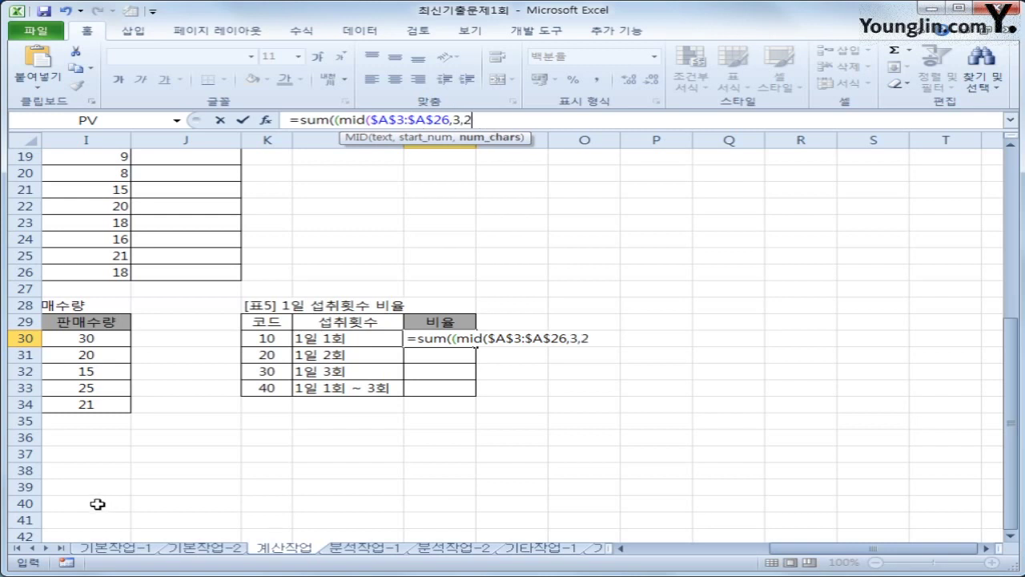
type(")")
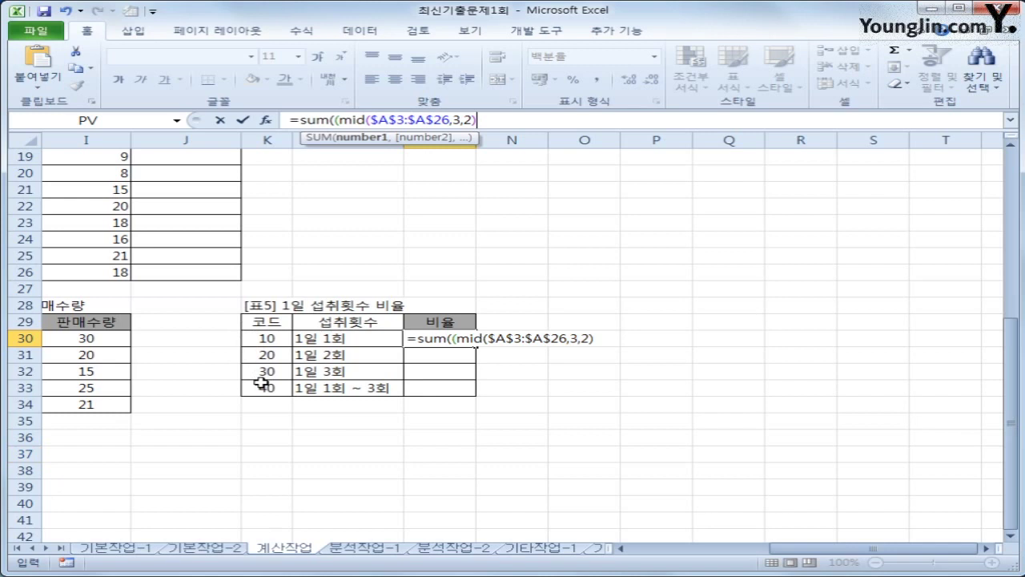
Multiply the MID result by 1, compare it with 표5's code in K30, close the condition, and multiply it by 1.
type("*1=")
left_click(266, 337)
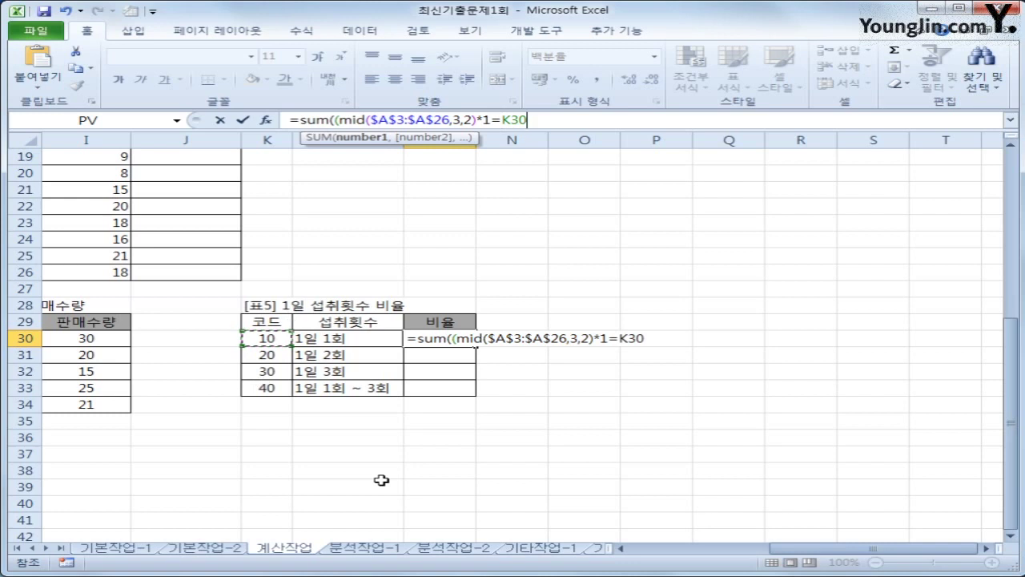
type(")")
type("*1")
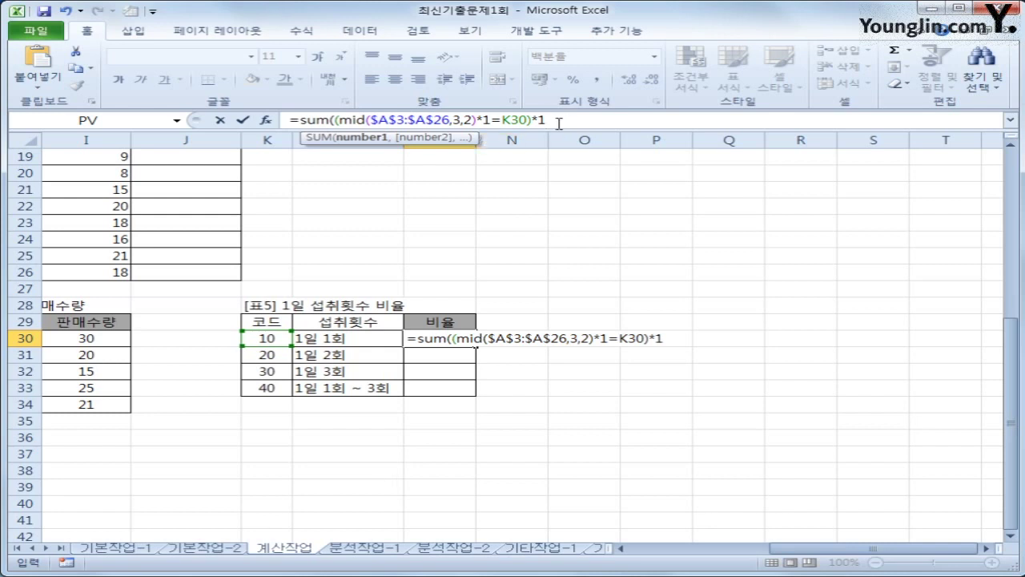
Review the condition (mid($A$3:$A$26,3,2)*1=K30) and its *1 multiplier in the formula.
left_click(534, 118)
left_click_drag(529, 120, 335, 119)
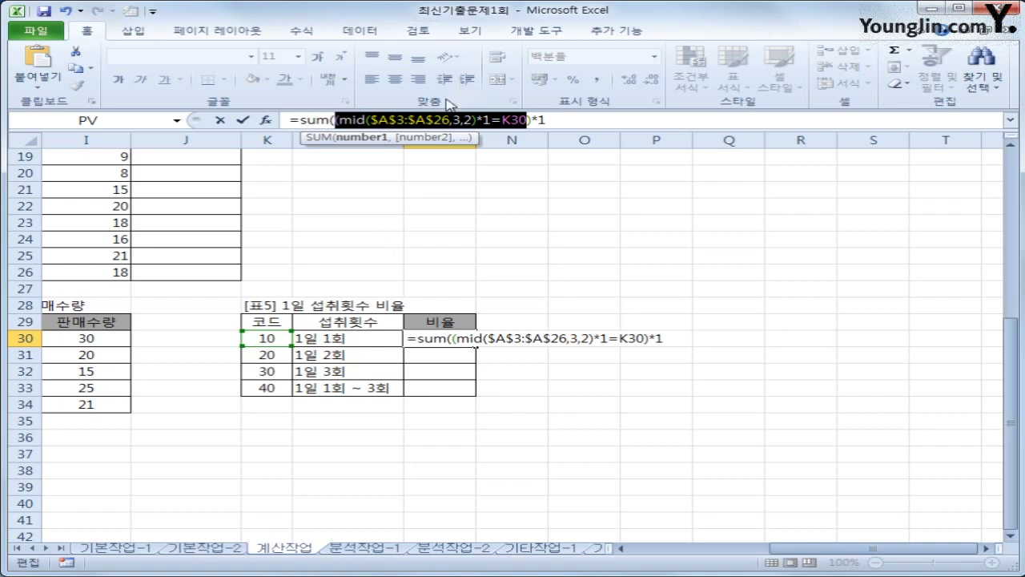
left_click_drag(535, 118, 551, 119)
left_click(553, 119)
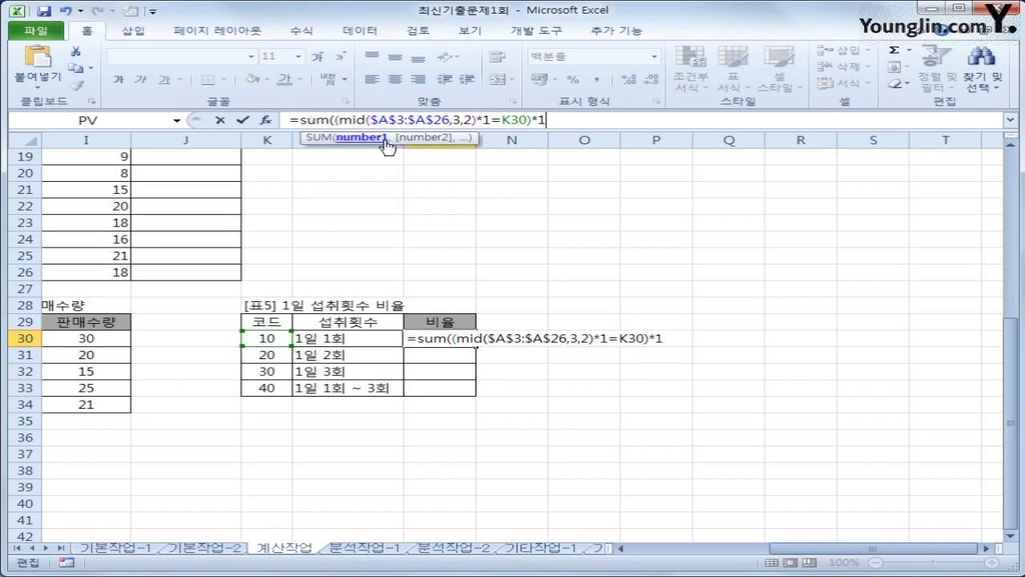
Close the SUM function in M30 and enter the formula as an array formula.
type(")")
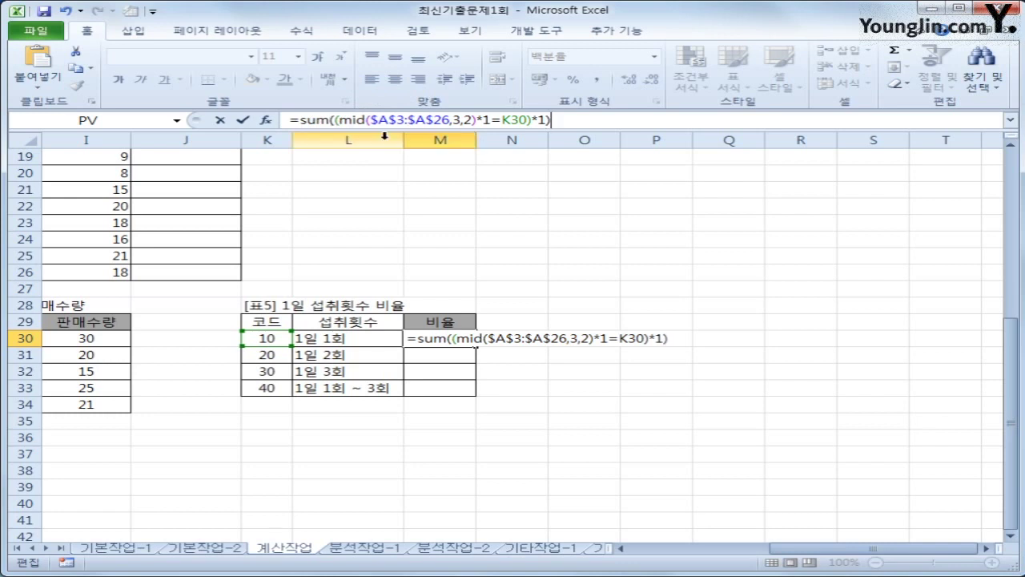
key("ctrl+shift+Return")
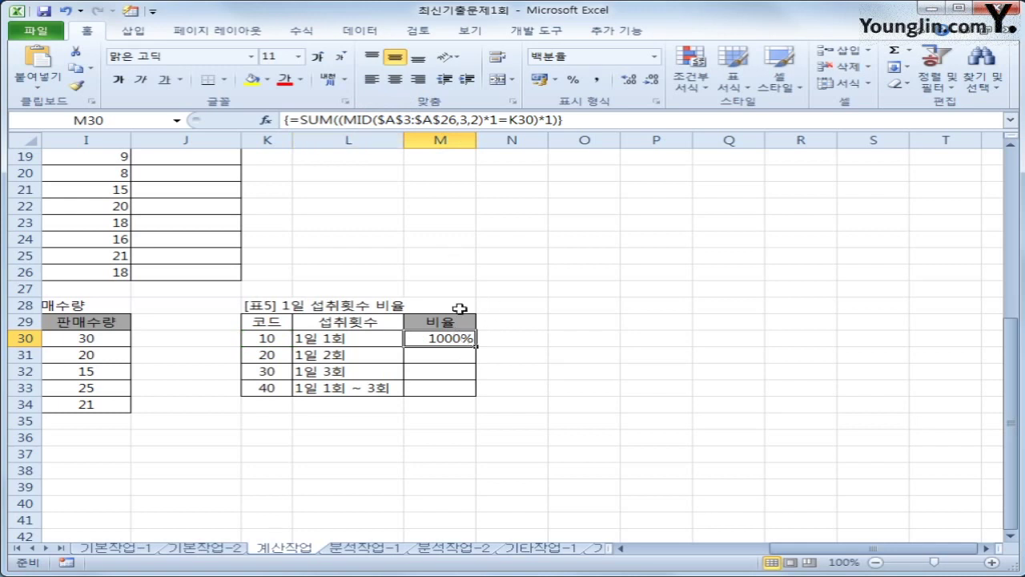
Try the comma number style on the 비율 cell M30, then undo that format change.
left_click(597, 80)
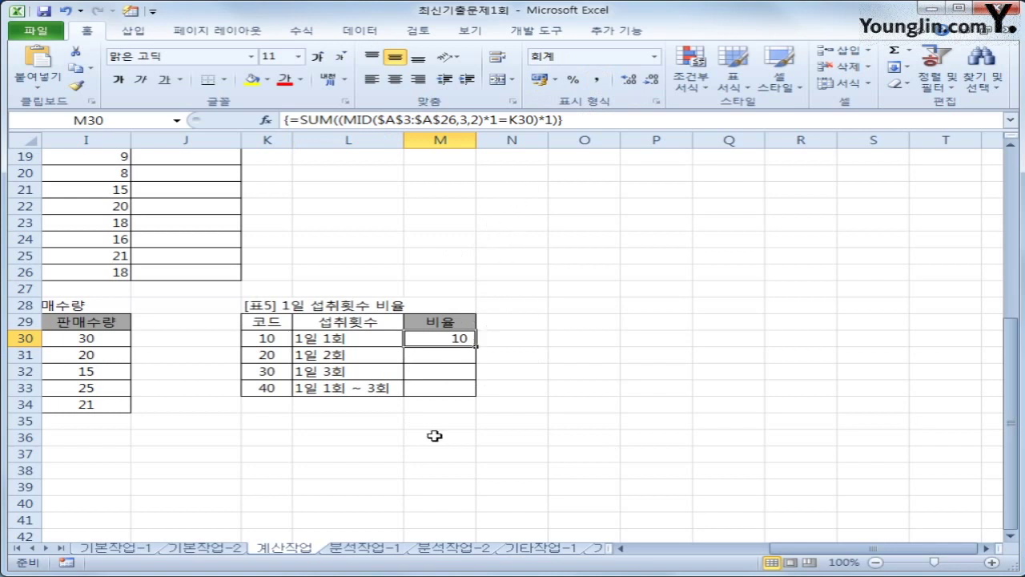
left_click(69, 13)
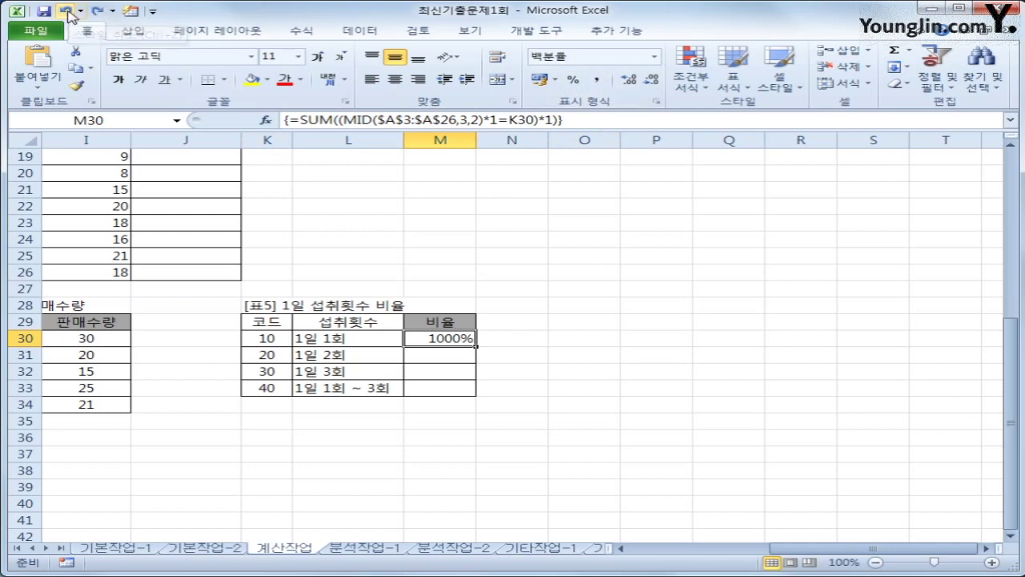
Extend M30's formula by dividing the SUM by a COUNTA of 표1's 제품코드 range, made absolute as $A$3:$A$26.
left_click(591, 122)
type("/")
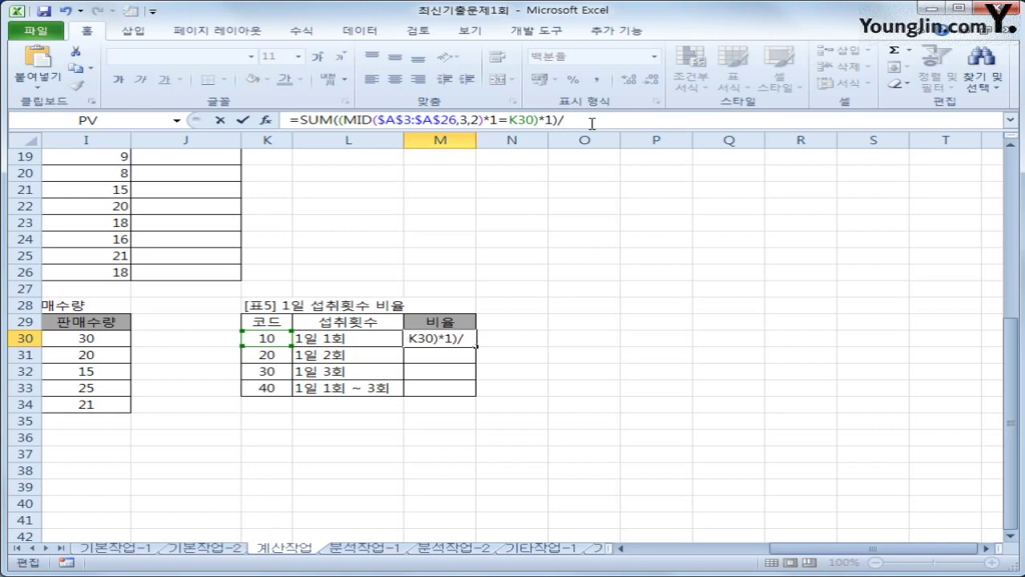
type("counta(")
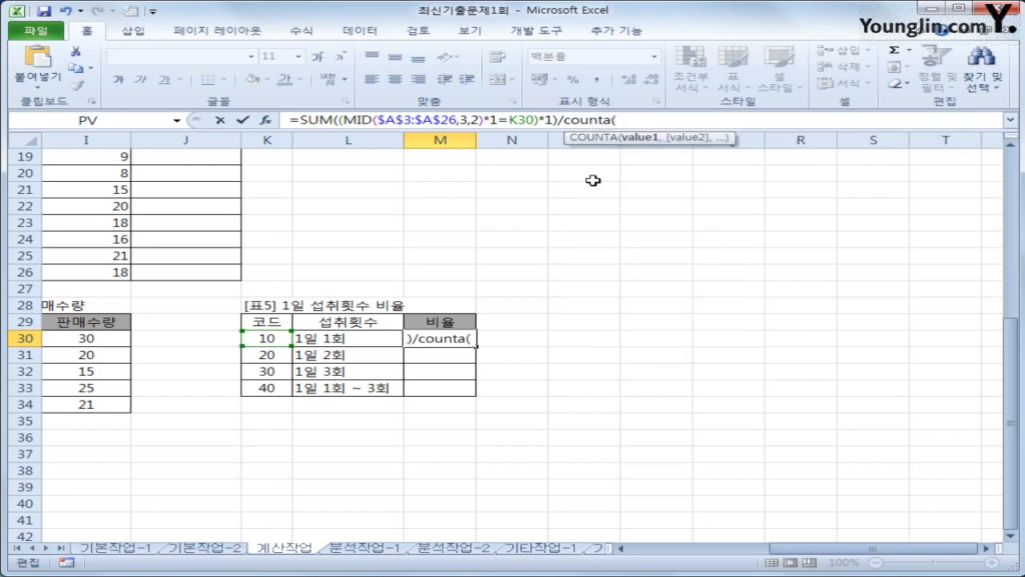
left_click_drag(831, 551, 732, 554)
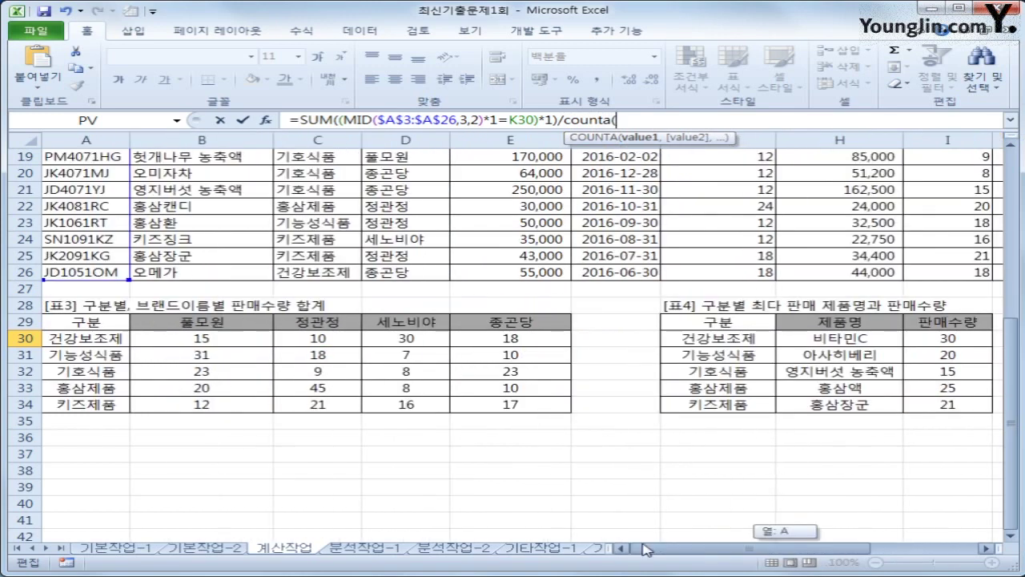
left_click_drag(1018, 386, 1018, 208)
left_click_drag(95, 189, 106, 501)
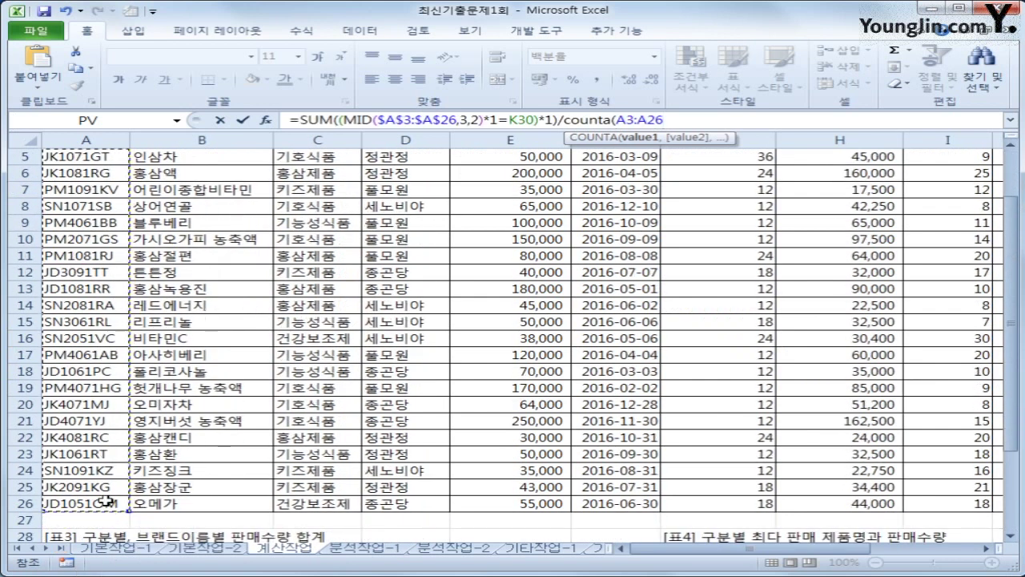
key("F4")
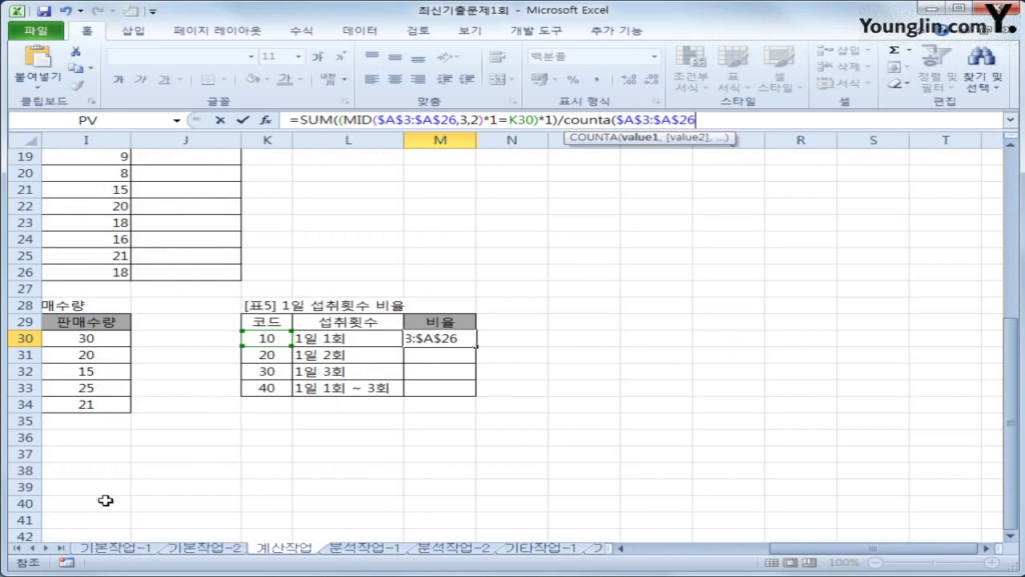
Close the COUNTA function, enter M30 as an array formula, and fill it down through M33.
type(")")
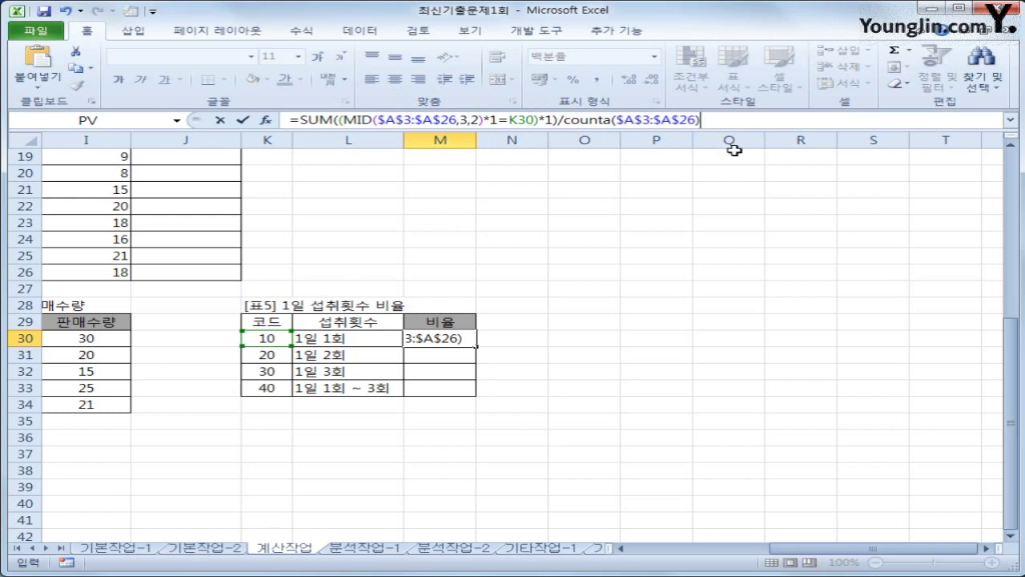
key("ctrl+shift+Return")
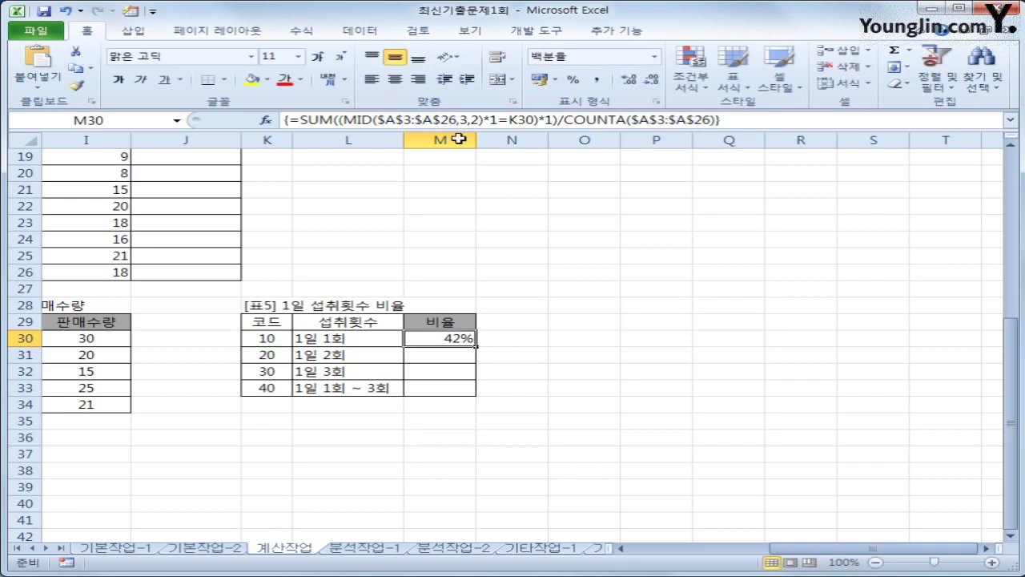
left_click_drag(475, 346, 483, 394)
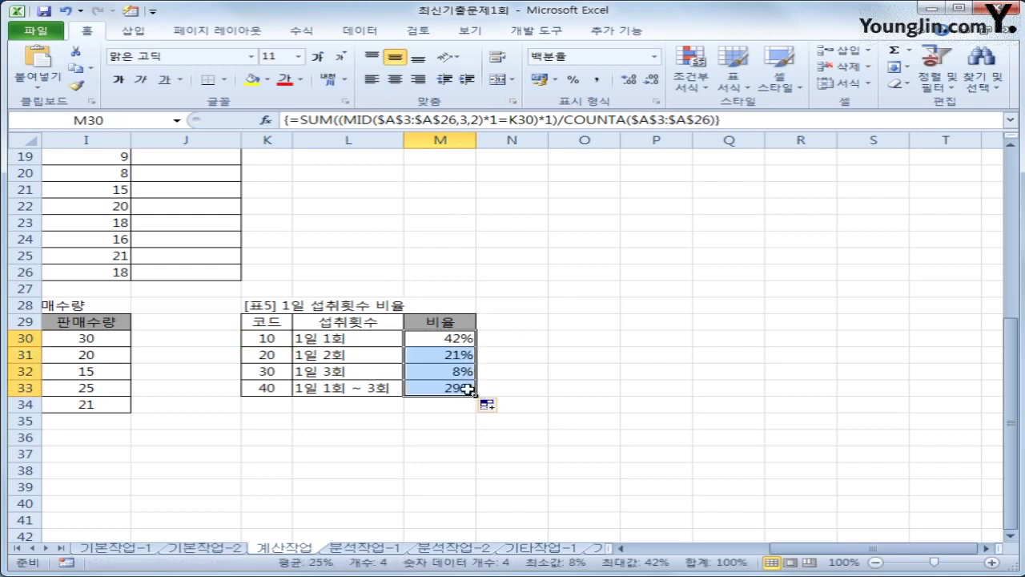
Check the copied ratio formulas in cells M31, M32 and M33 of the [표5] table.
left_click(462, 355)
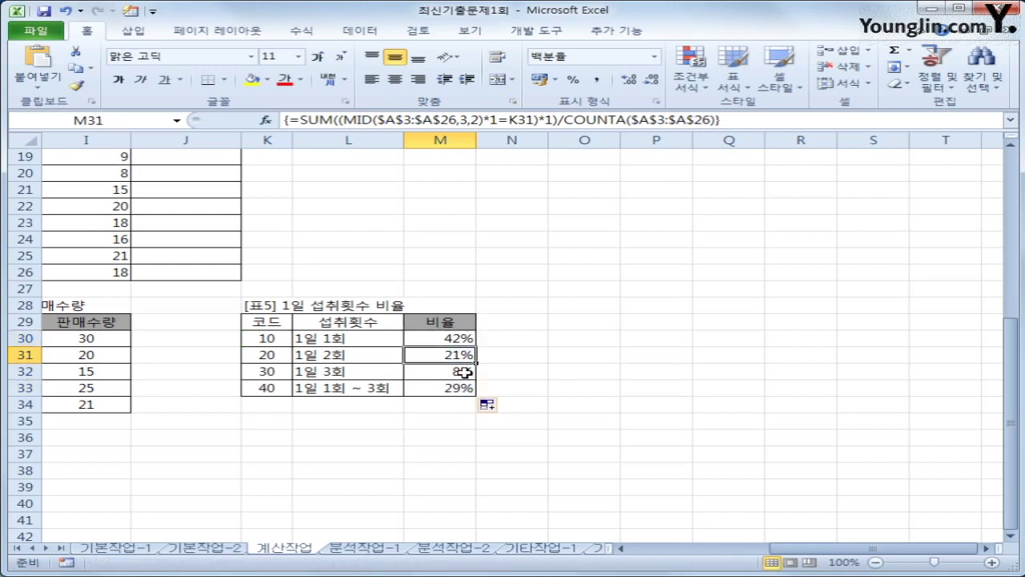
left_click(464, 372)
left_click(460, 388)
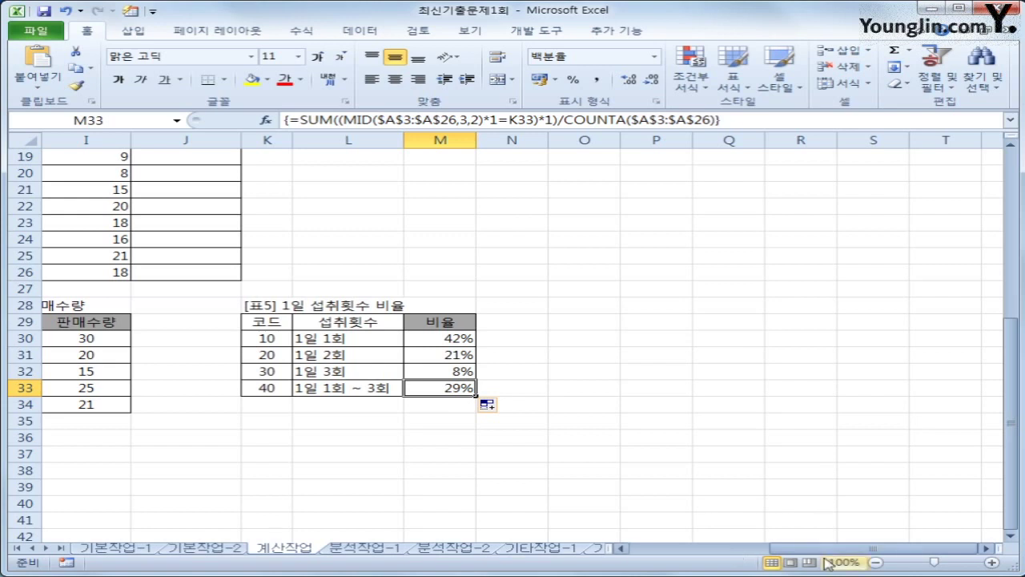
Select cell J3 in the 비고 column and insert a new code module in the workbook's VBA project.
left_click_drag(837, 551, 813, 558)
scroll(697, 553, "up", 6)
left_click(726, 192)
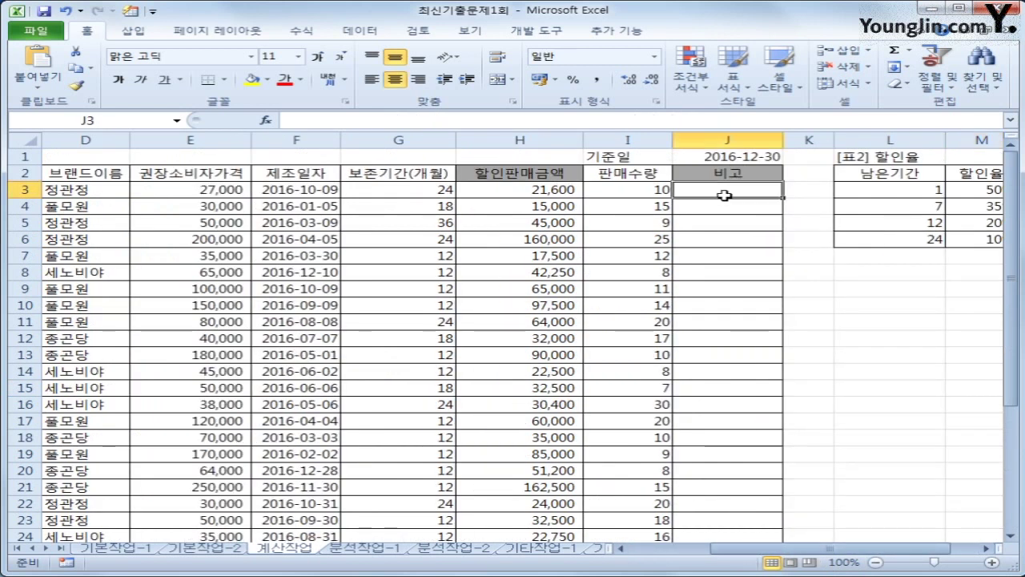
left_click(549, 32)
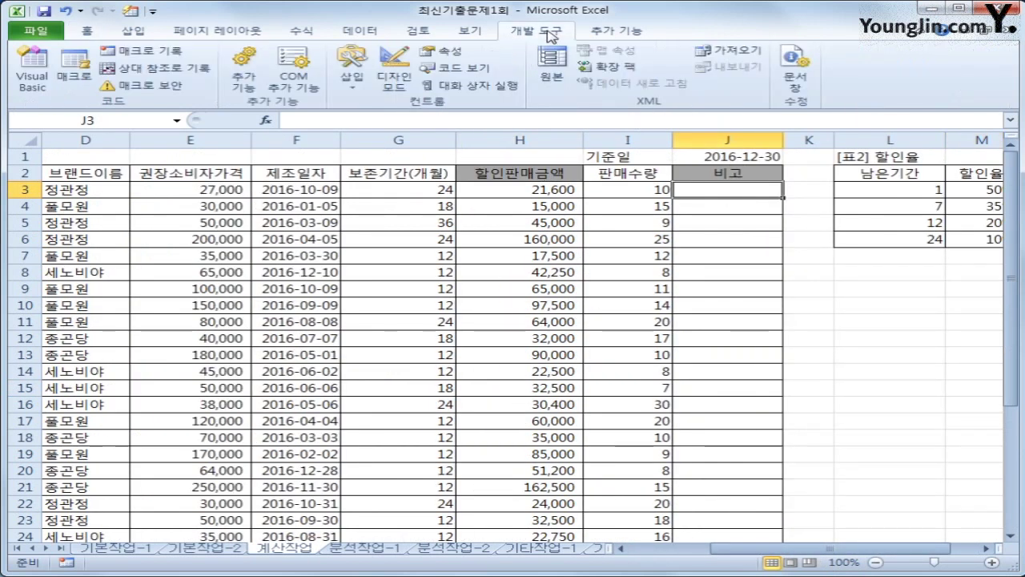
left_click(31, 79)
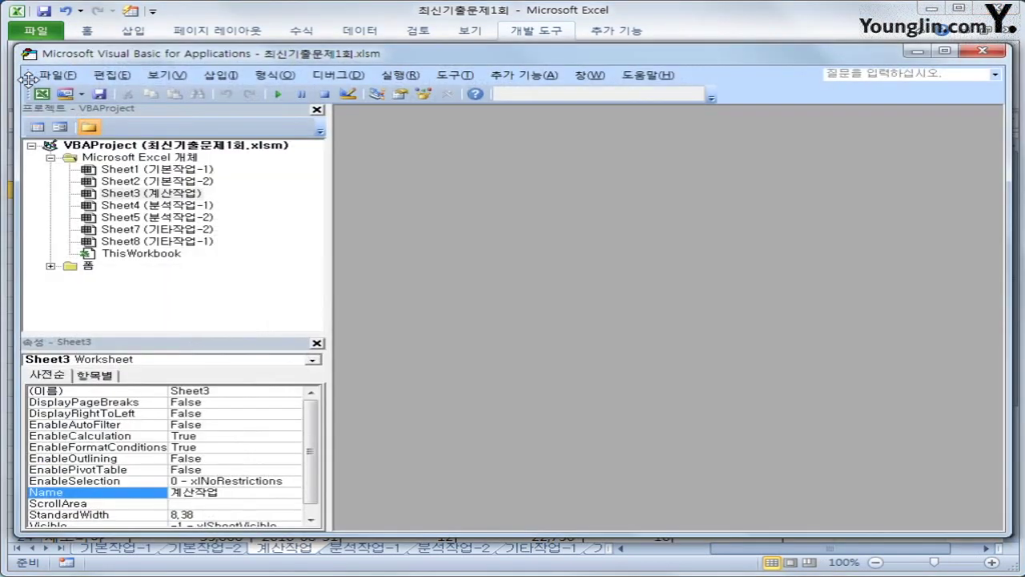
left_click(221, 74)
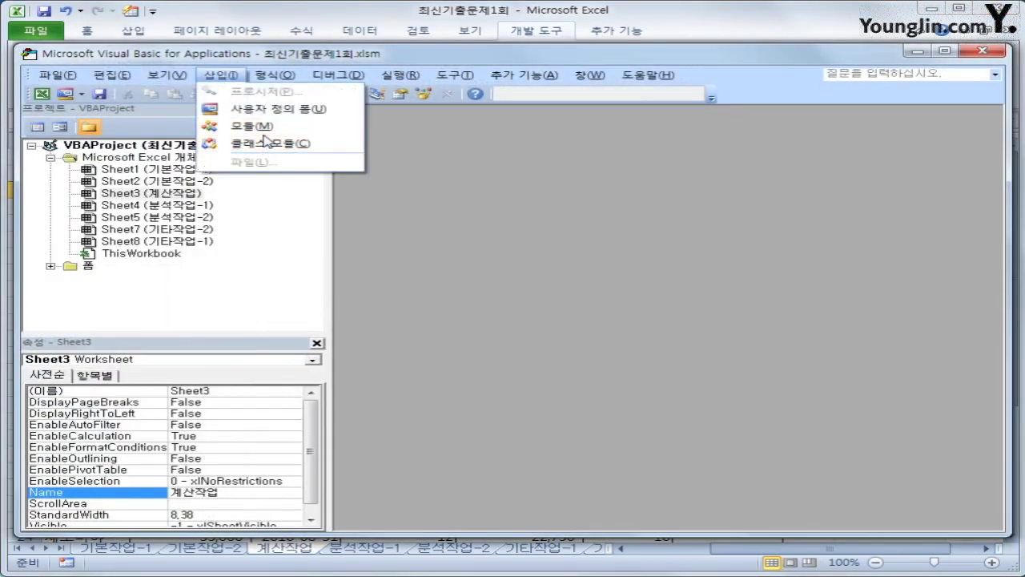
left_click(252, 126)
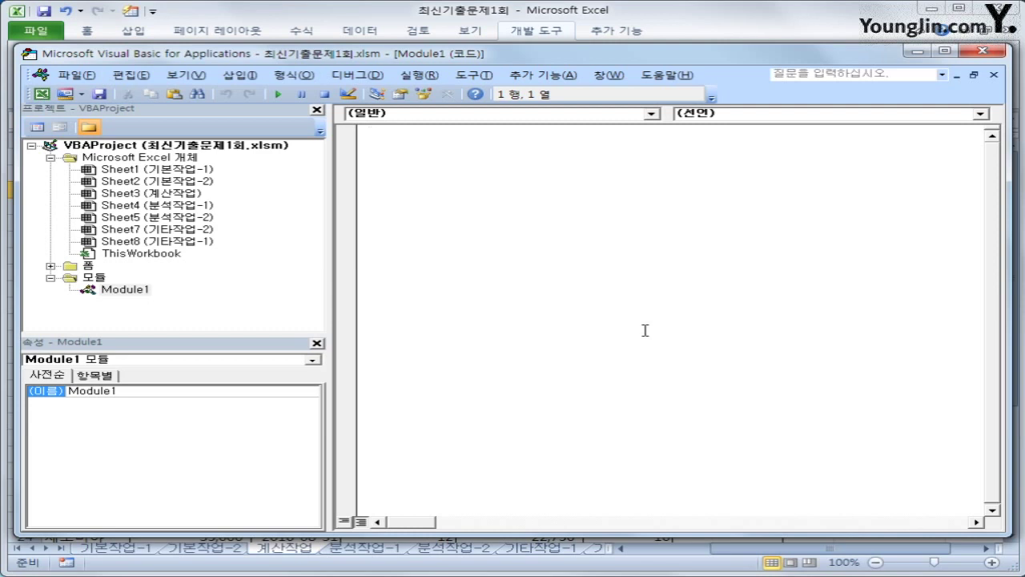
Declare the public function fn비고 with the arguments 권장소비자가격 and 판매수량.
type("public fu")
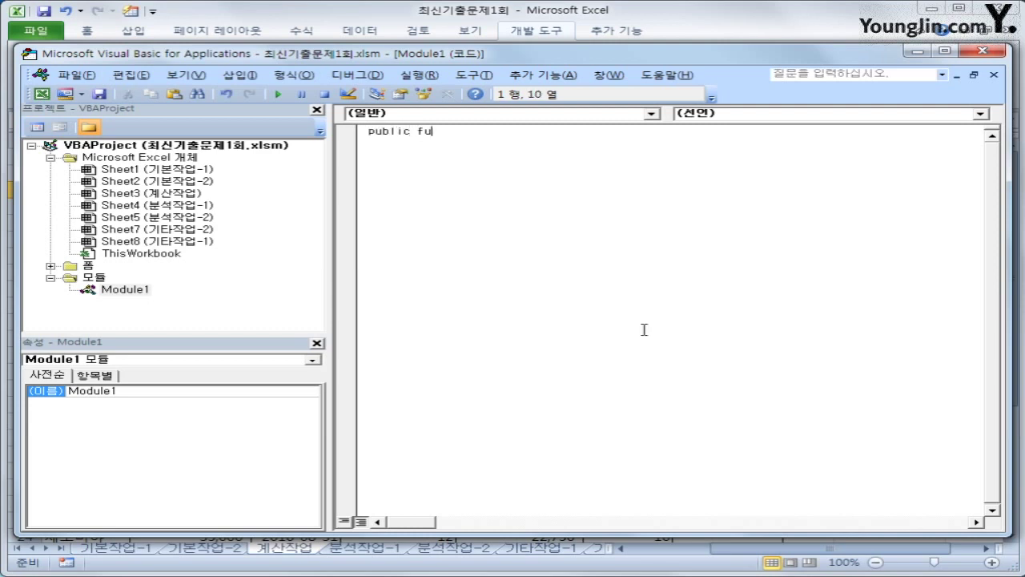
type("nction fn")
type("비고(")
type("권자")
type("비")
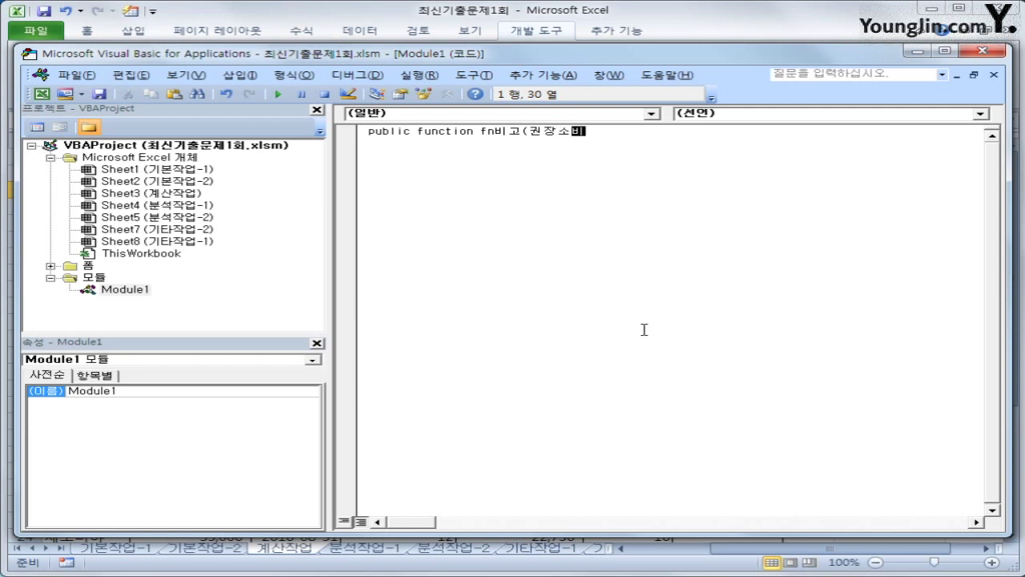
type("자가격,판매ㅅ")
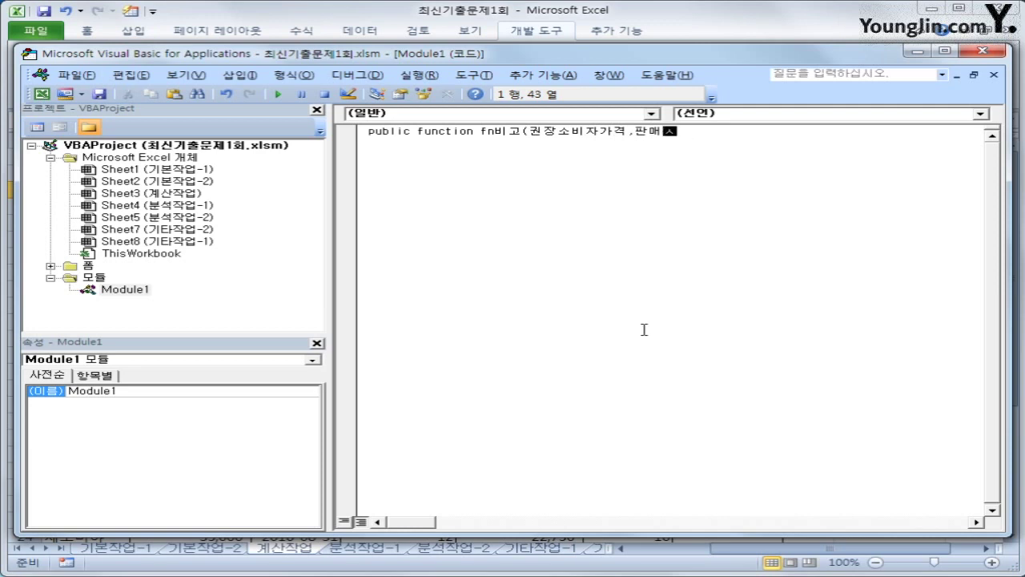
type("수량)")
key("Return")
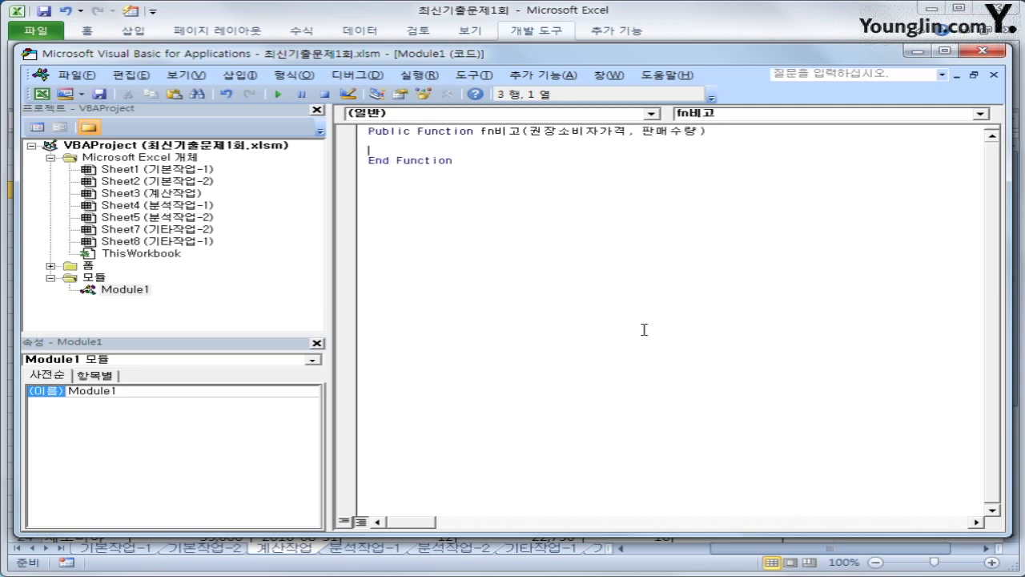
Add an indented If line to the function that tests 권장소비자가격 >= 100000.
key("Tab")
type("if ")
type("권장소비자")
type("가격 >")
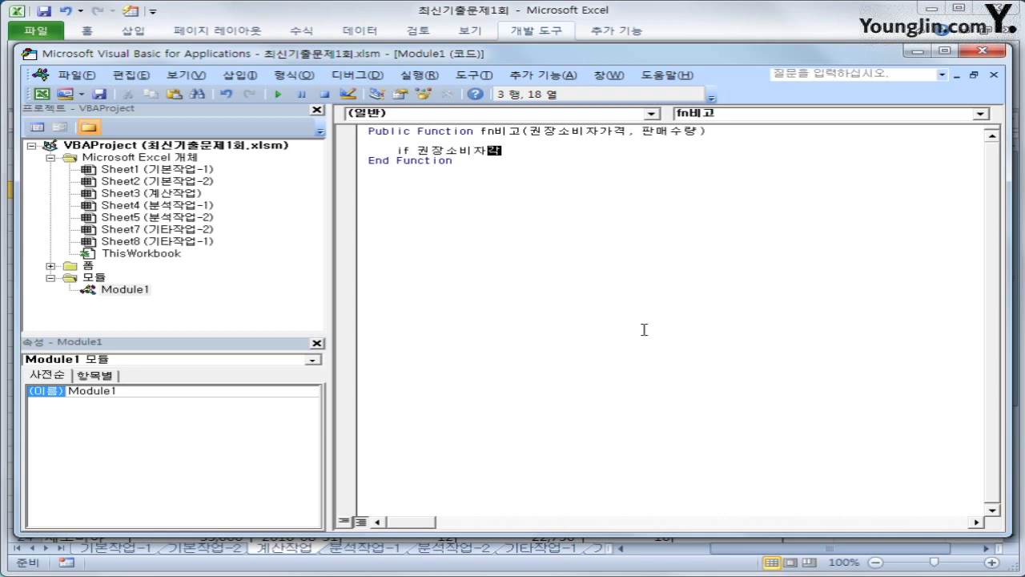
type("=100000")
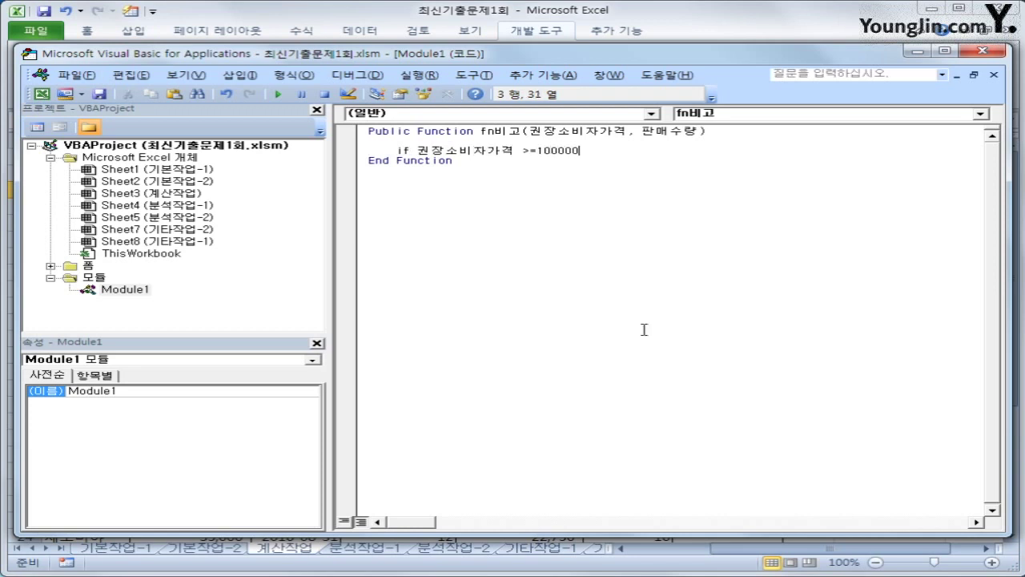
type(" Then")
key("Return")
key("Tab")
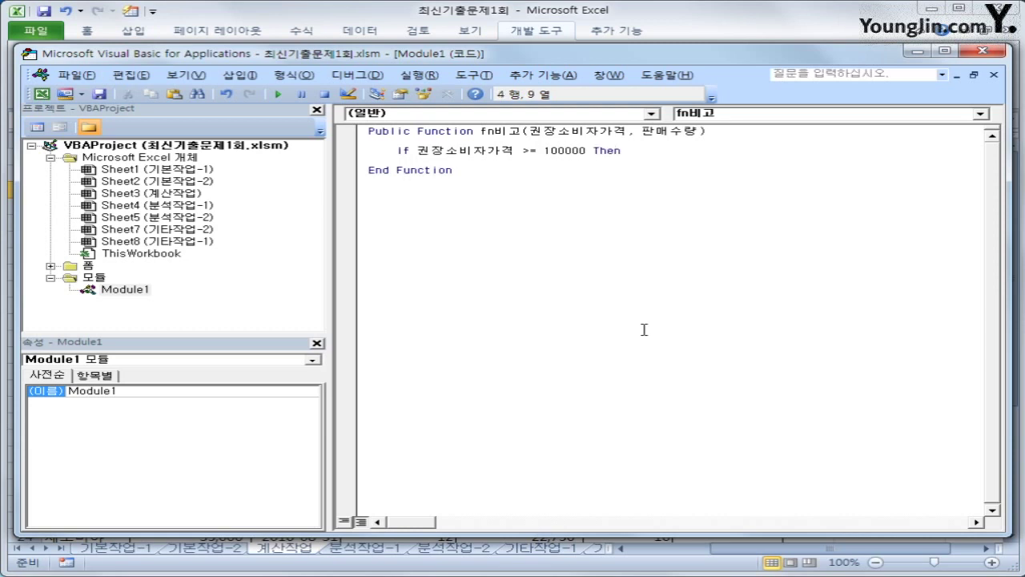
Begin the "fn비고 =" assignment inside the If block and extend the condition with And 판매수량 >= 15.
type("fn비고 =")
key("Up")
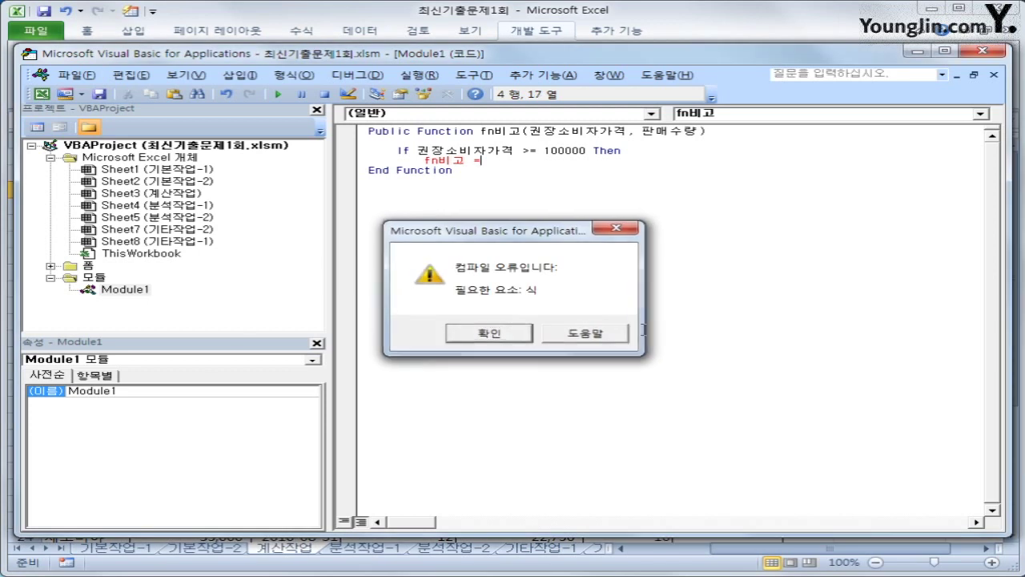
key("Return")
key("End")
key("BackSpace")
key("BackSpace")
key("BackSpace")
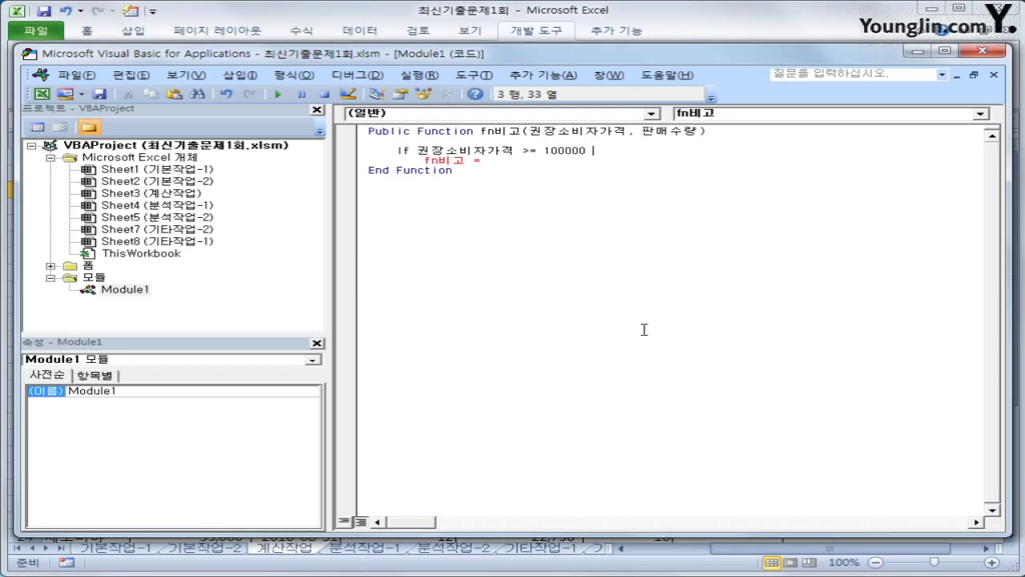
type("and 판매수")
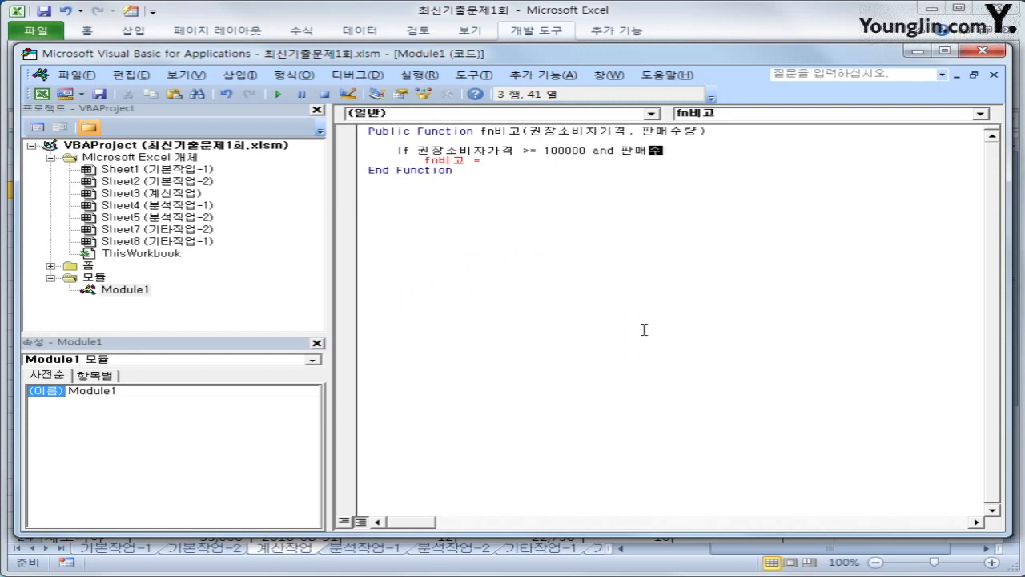
type("량 >=15 then")
key("Down")
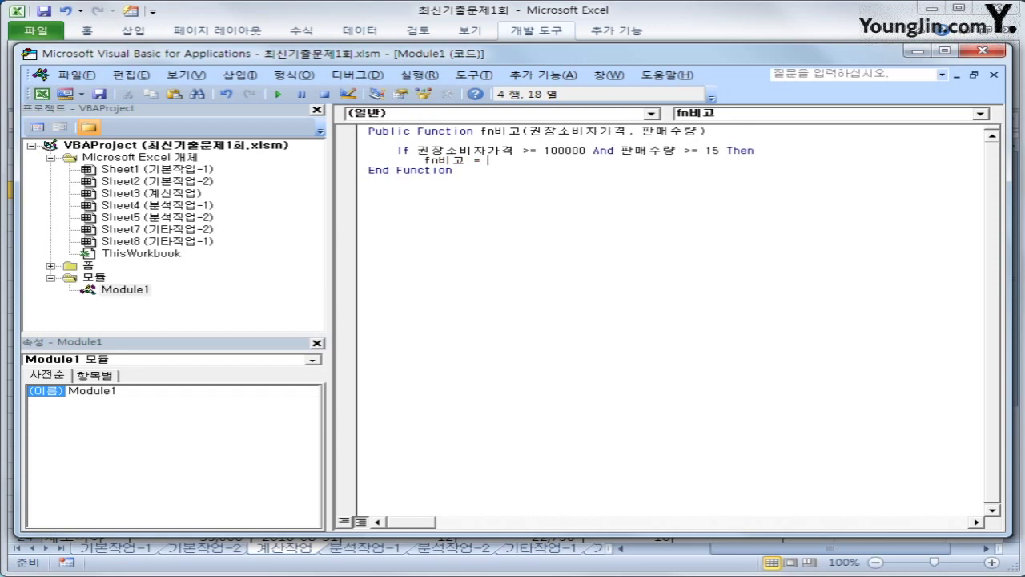
Complete the assignment so that fn비고 returns "사은선물 증정" when the condition is met.
type("\"")
type("사은성ㄴ")
key("BackSpace")
key("BackSpace")
type("선물ㅈ")
key("BackSpace")
type("증정\"")
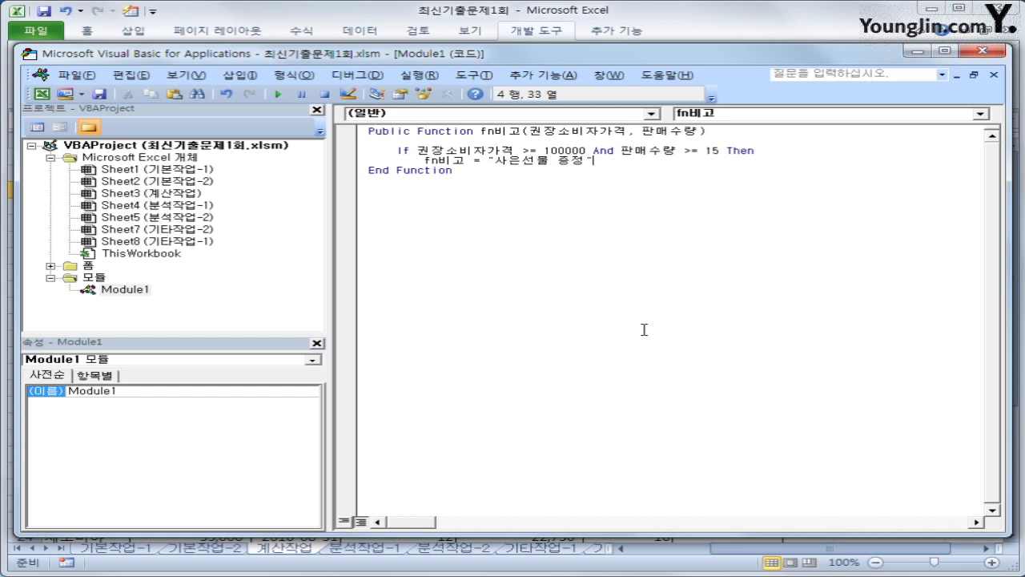
Add an Else branch that sets fn비고 to an empty string and close the block with End If.
key("Return")
key("BackSpace")
type("else")
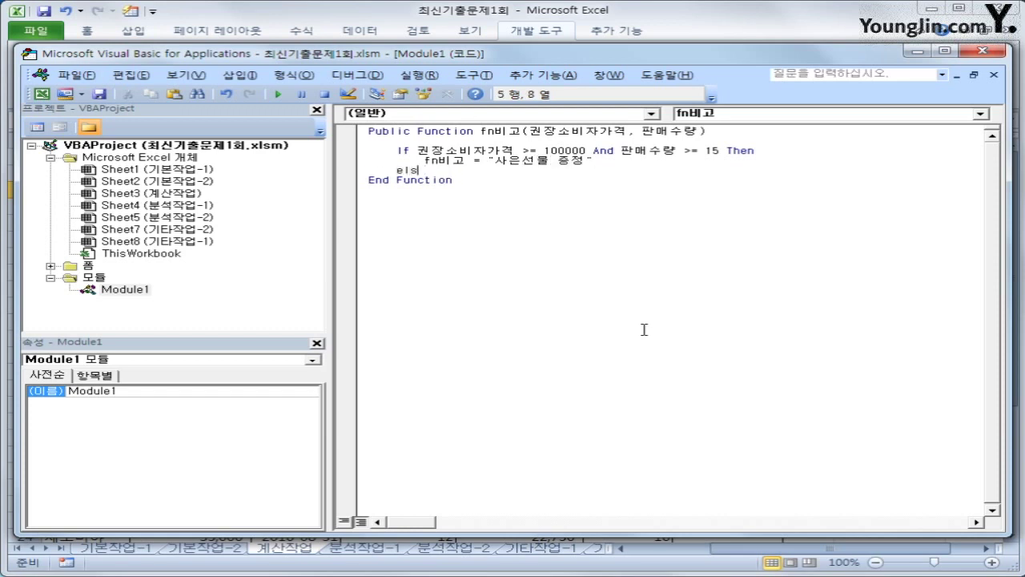
key("Return")
key("Tab")
type("fn비고 ")
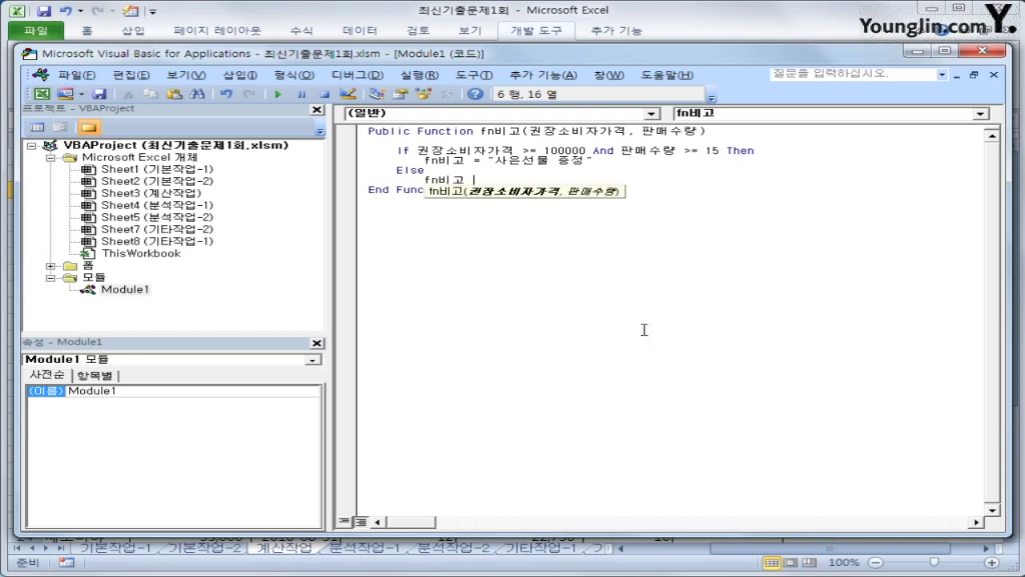
type("= \"\"")
key("Return")
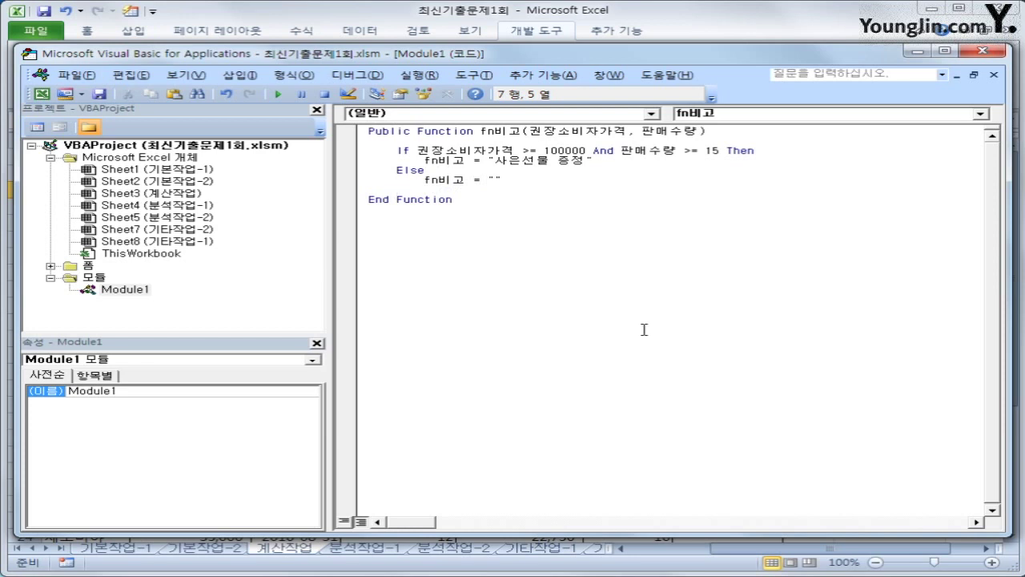
type("ㄷ")
key("BackSpace")
type("end if")
key("Return")
Review the fn비고 code through its If condition, the two return values and the end of the block.
key("Up")
key("Up")
key("Up")
key("Up")
key("Up")
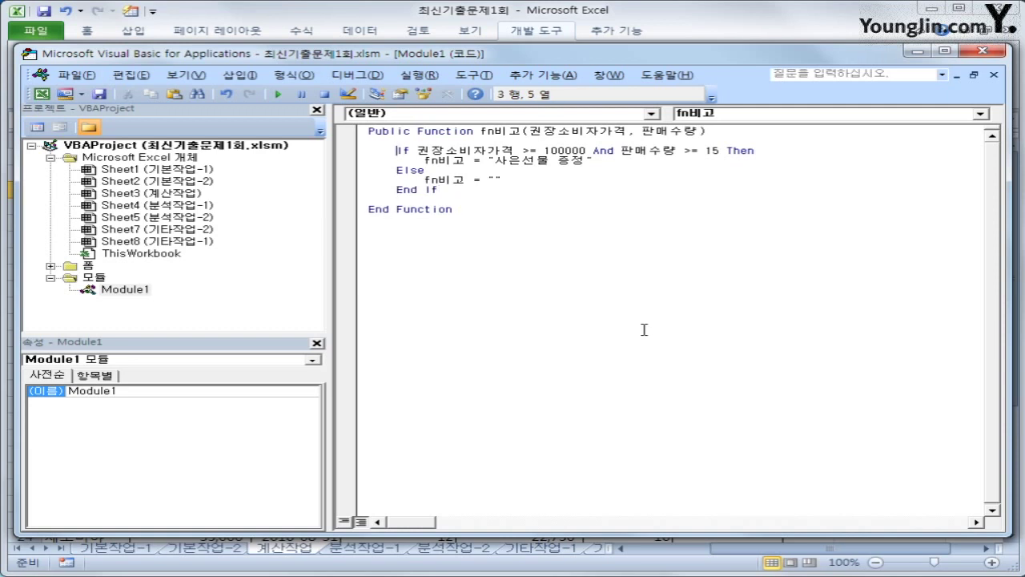
key("Right")
key("Right")
key("Right")
key("Right")
key("Right")
key("Right")
key("Right")
key("Right")
key("Right")
key("Right")
key("Right")
key("Right")
key("Right")
key("Right")
key("Right")
key("Right")
key("Right")
key("Right")
key("Right")
key("Right")
key("Right")
key("Right")
key("Down")
left_click(517, 180)
left_click(474, 198)
Return to the worksheet and insert the user-defined function fn비고 into cell J3.
left_click(71, 77)
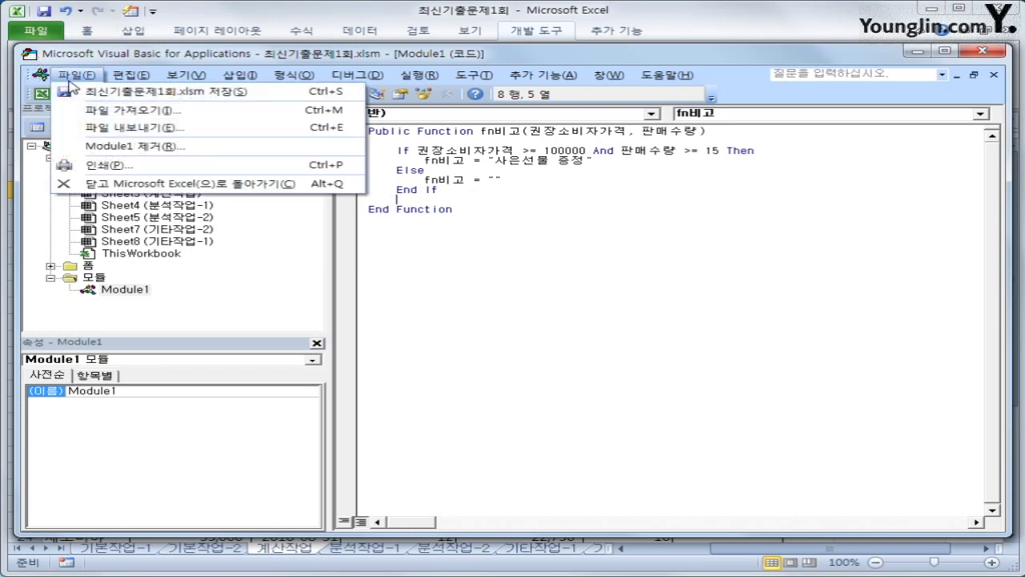
left_click(118, 185)
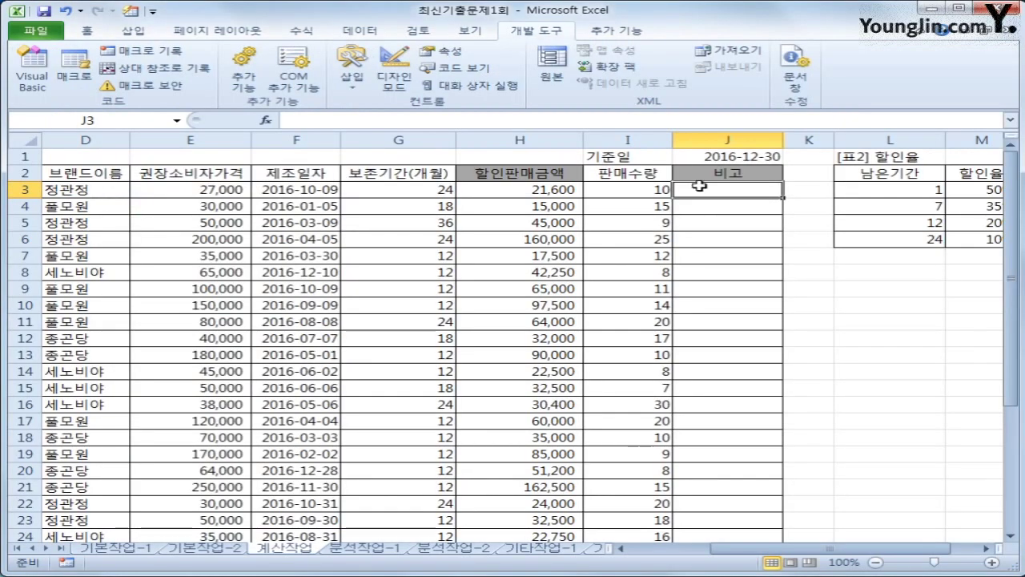
left_click(265, 120)
left_click(566, 276)
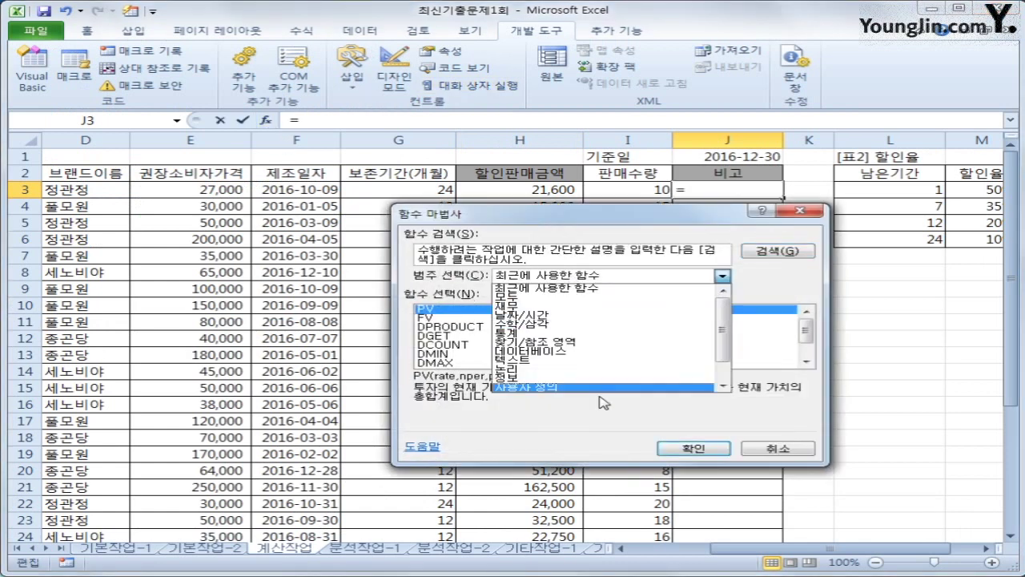
left_click(541, 389)
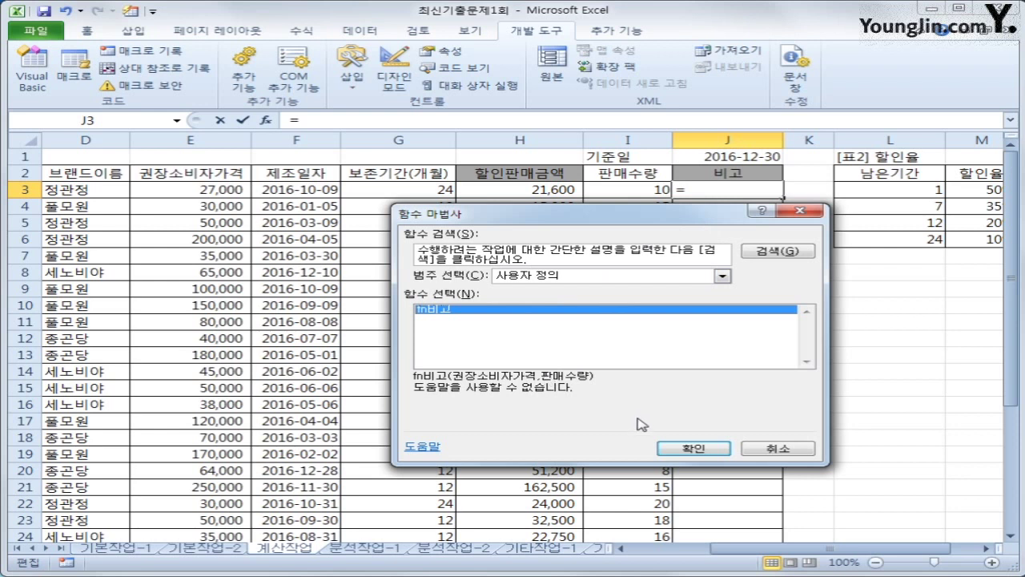
left_click(693, 446)
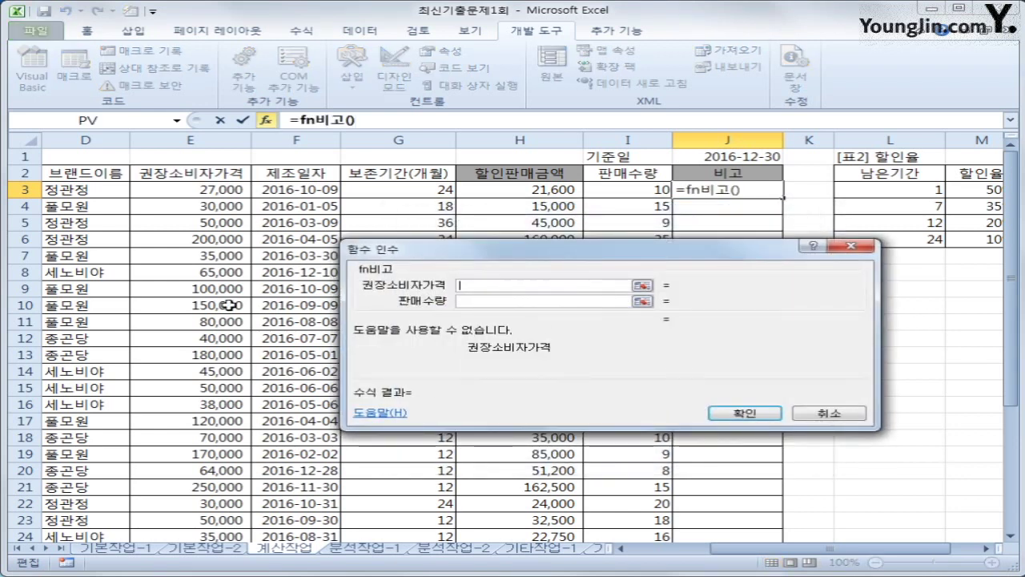
Set the fn비고 arguments to E3 for 권장소비자가격 and I3 for 판매수량, and enter the formula.
left_click(162, 192)
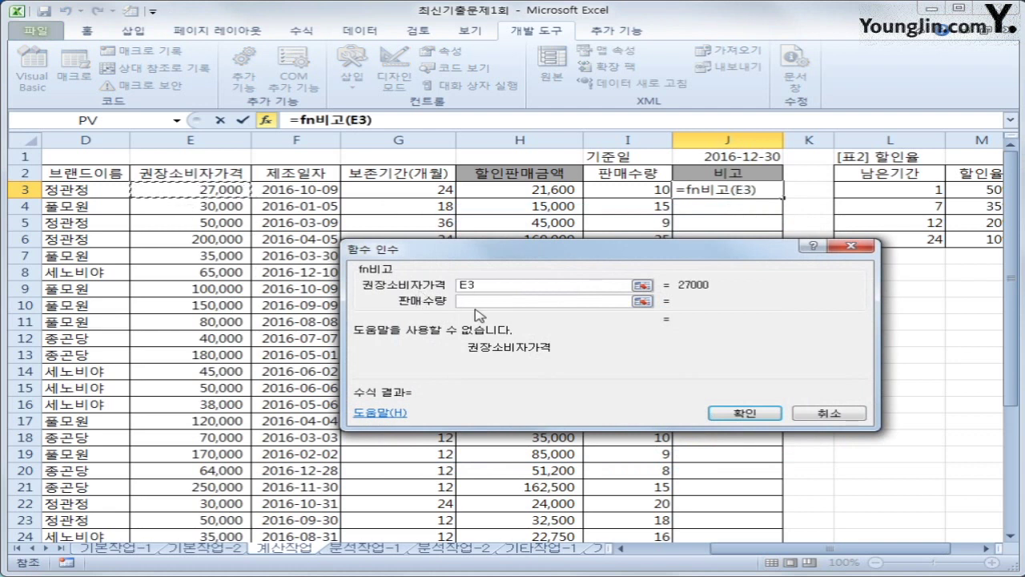
left_click(475, 301)
left_click(612, 194)
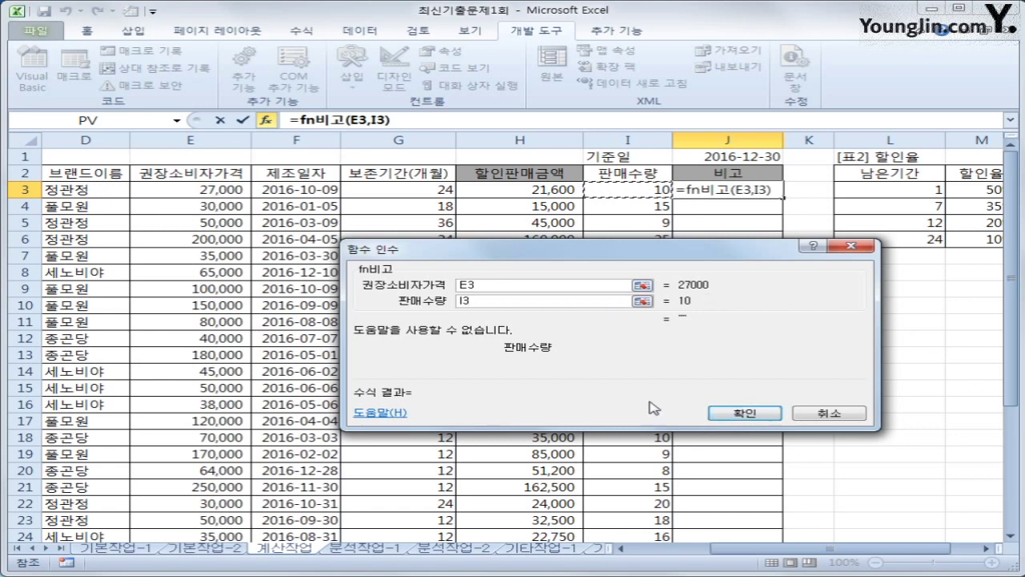
left_click(743, 414)
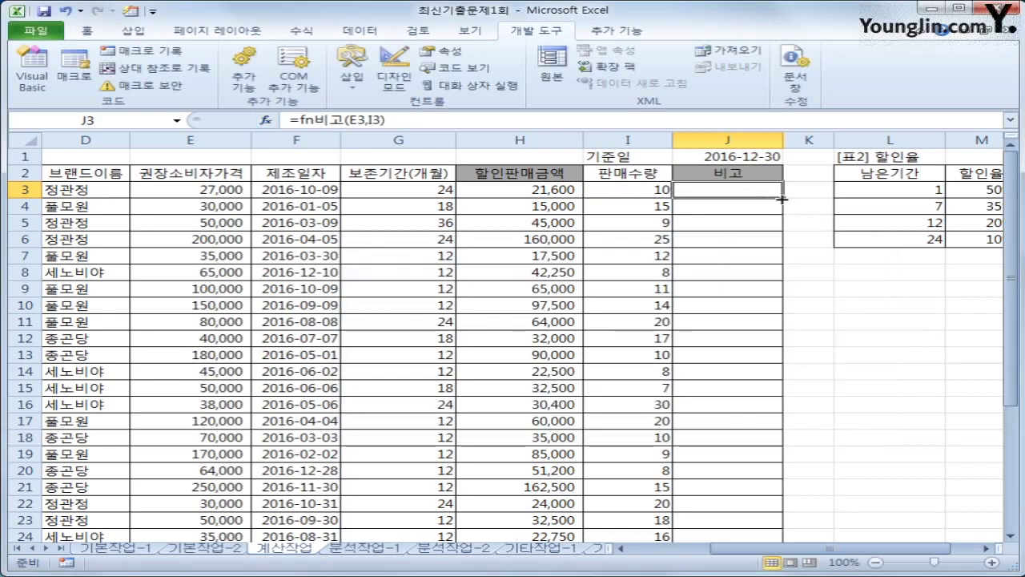
Fill the fn비고 formula from J3 down the 비고 column and check the results, including cell J6.
double_click(780, 198)
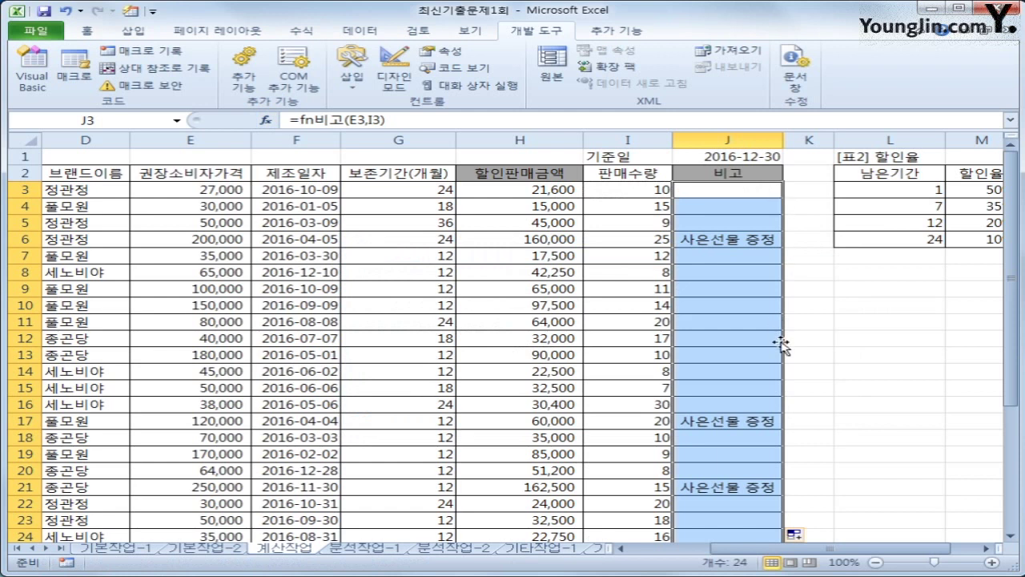
scroll(781, 344, "down", 3)
scroll(781, 344, "up", 3)
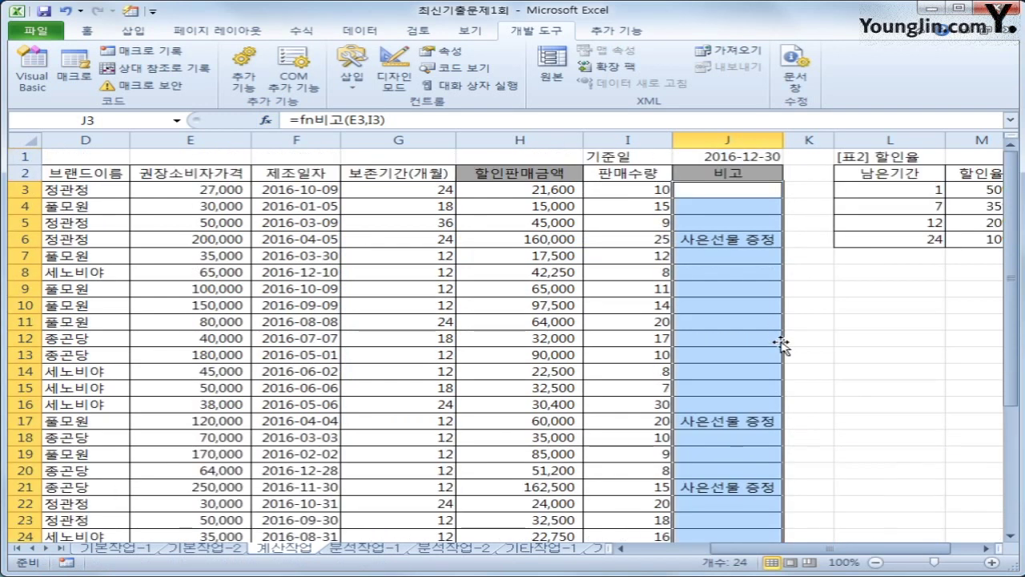
left_click(696, 236)
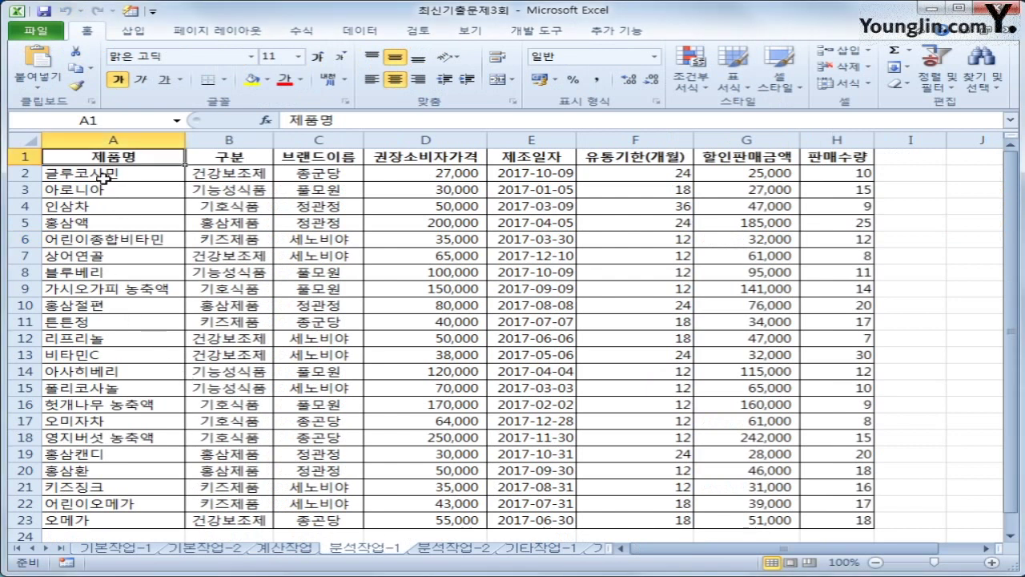
Create a pivot table from the range A1:H23 in the existing worksheet 분석작업-1, placed at cell J4.
left_click(133, 30)
left_click(45, 86)
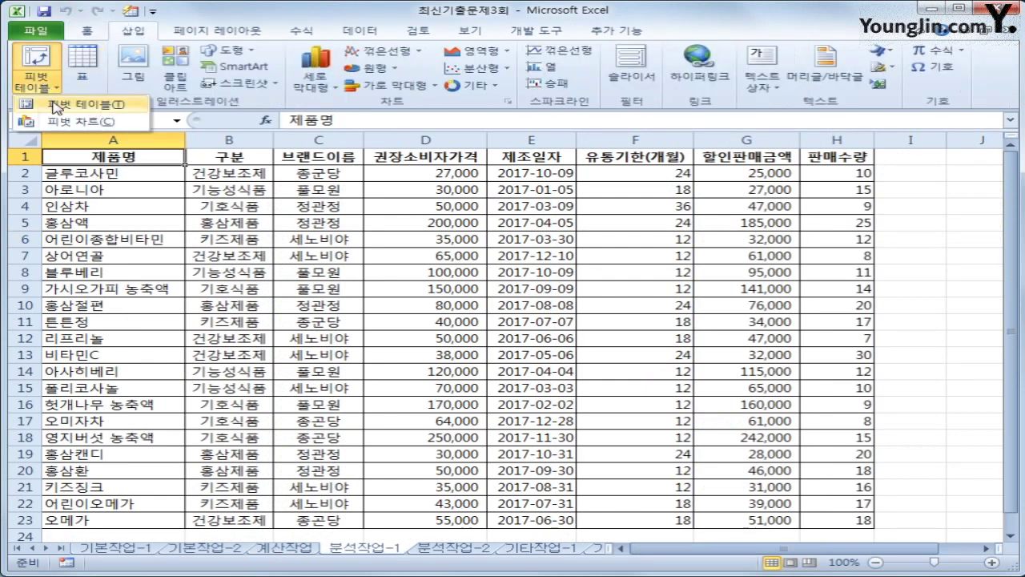
left_click(55, 105)
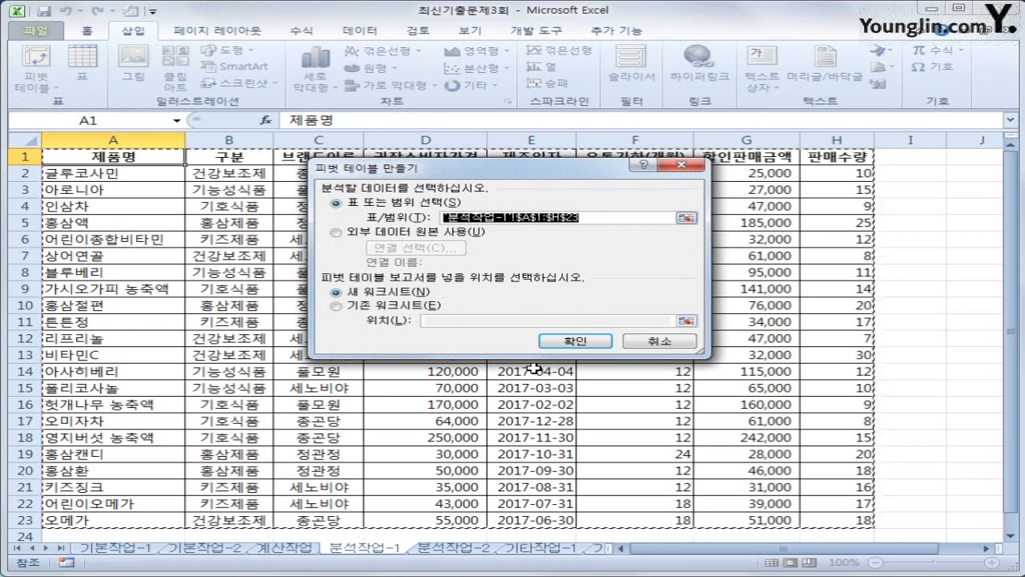
left_click(376, 310)
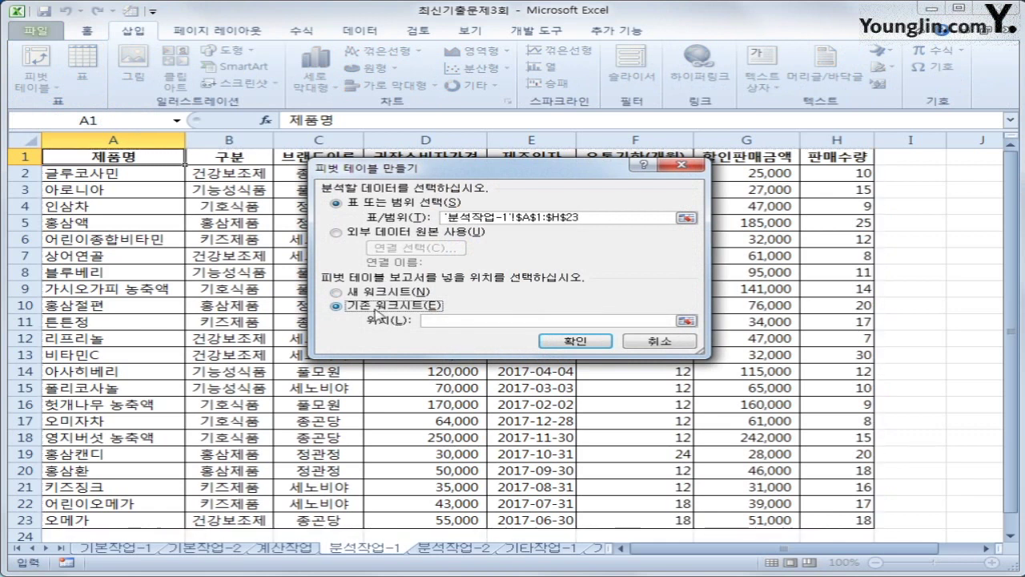
left_click(458, 322)
left_click(980, 203)
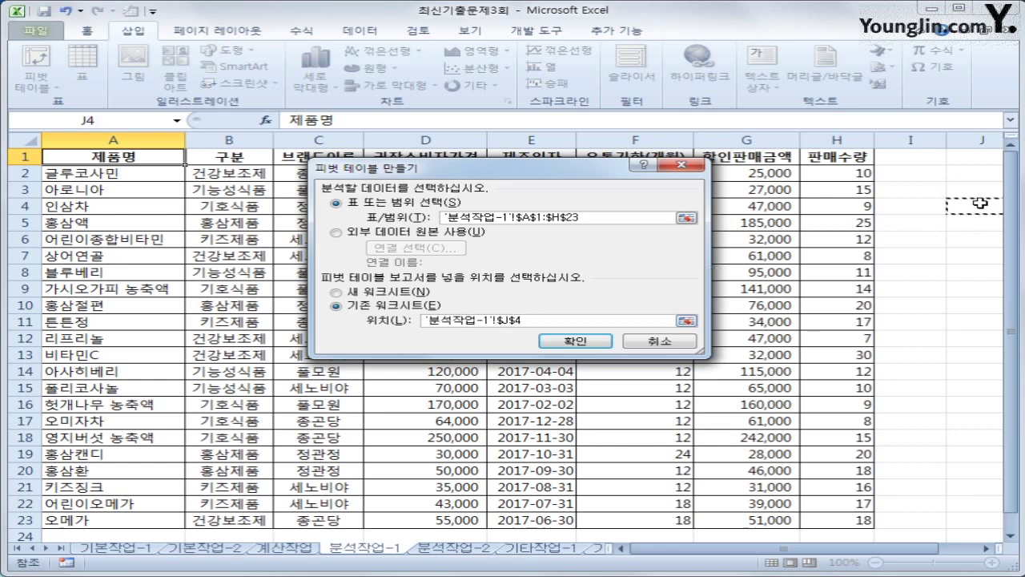
left_click(561, 341)
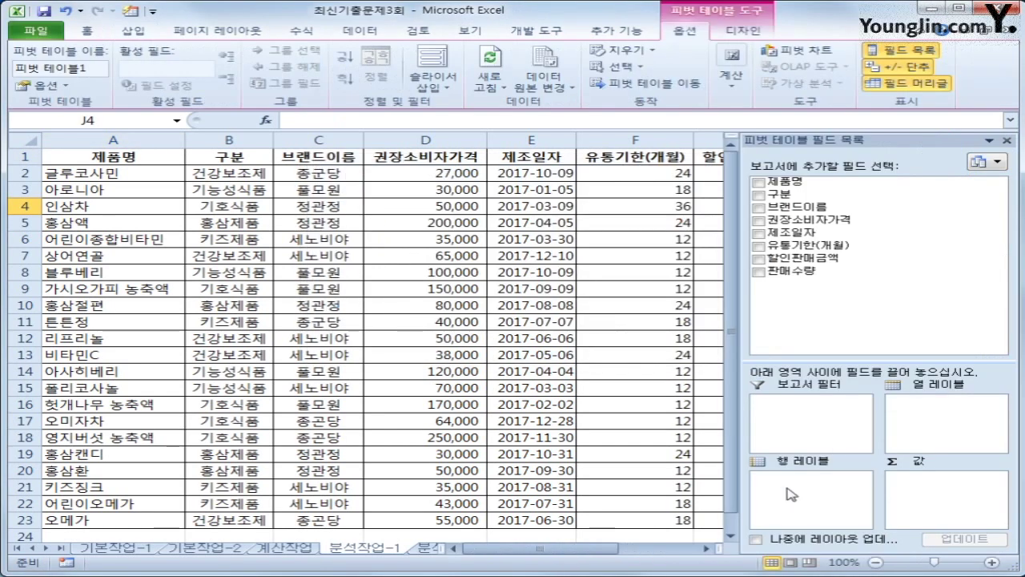
Lay out the pivot table with 브랜드이름 as report filter, 제조일자 as row label, 판매수량 as value and 구분 as column label.
left_click(705, 548)
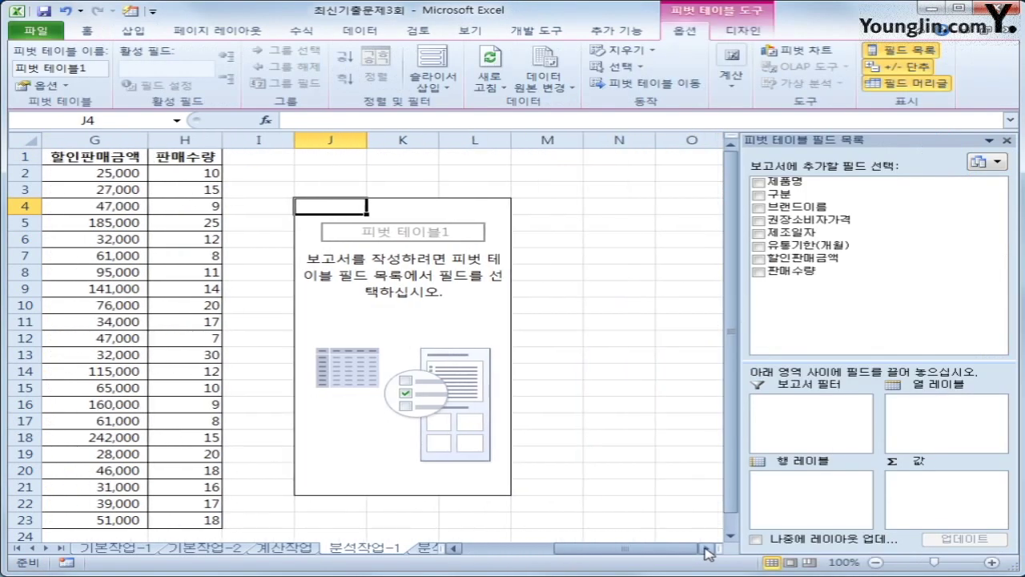
left_click(707, 549)
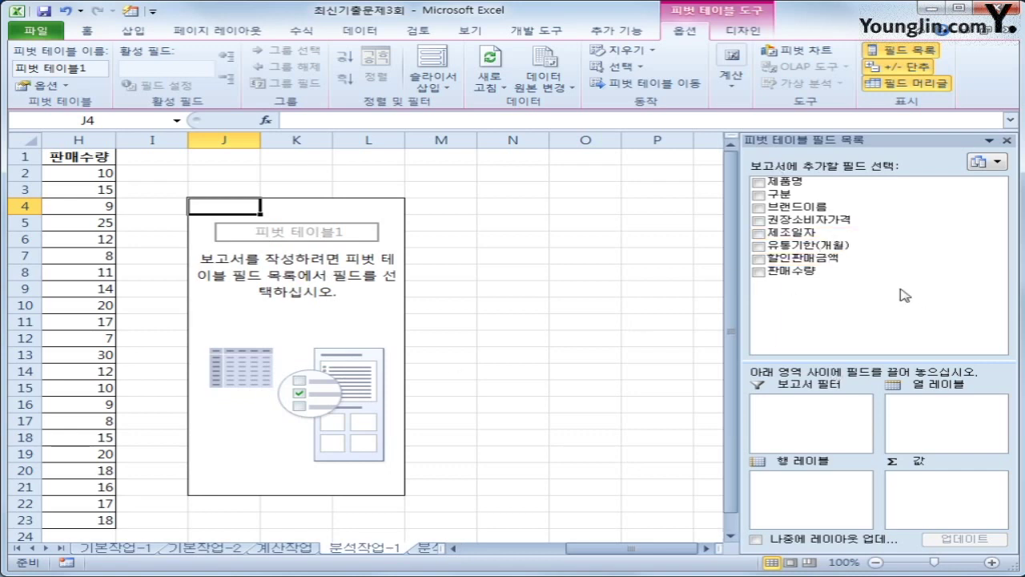
left_click_drag(832, 207, 837, 433)
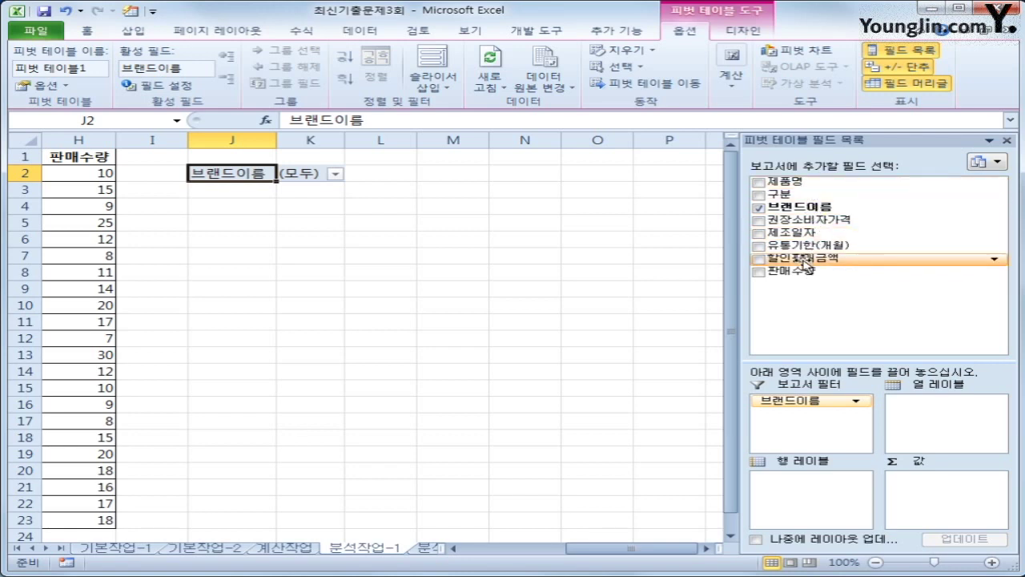
left_click_drag(789, 233, 802, 503)
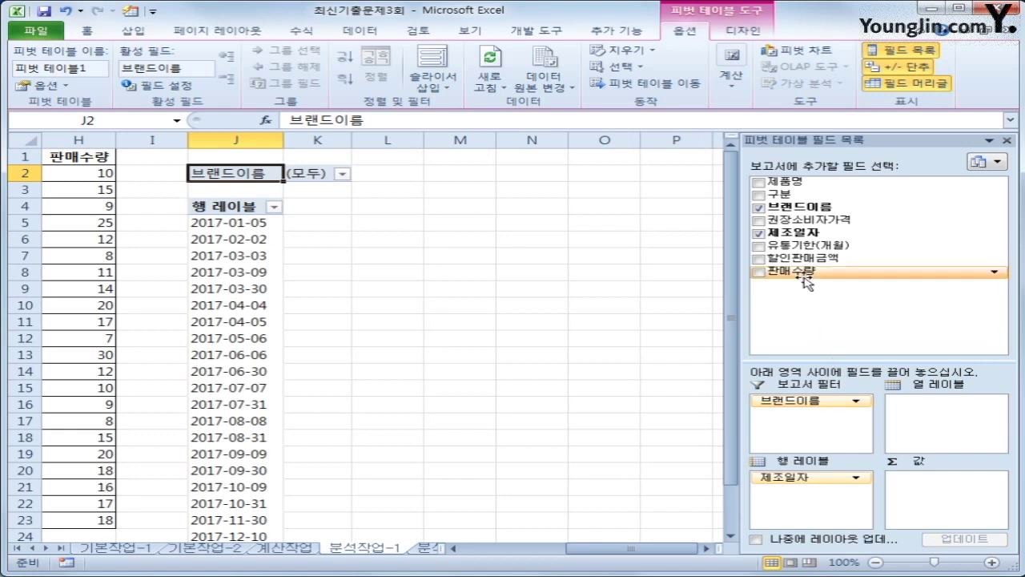
left_click_drag(801, 272, 935, 492)
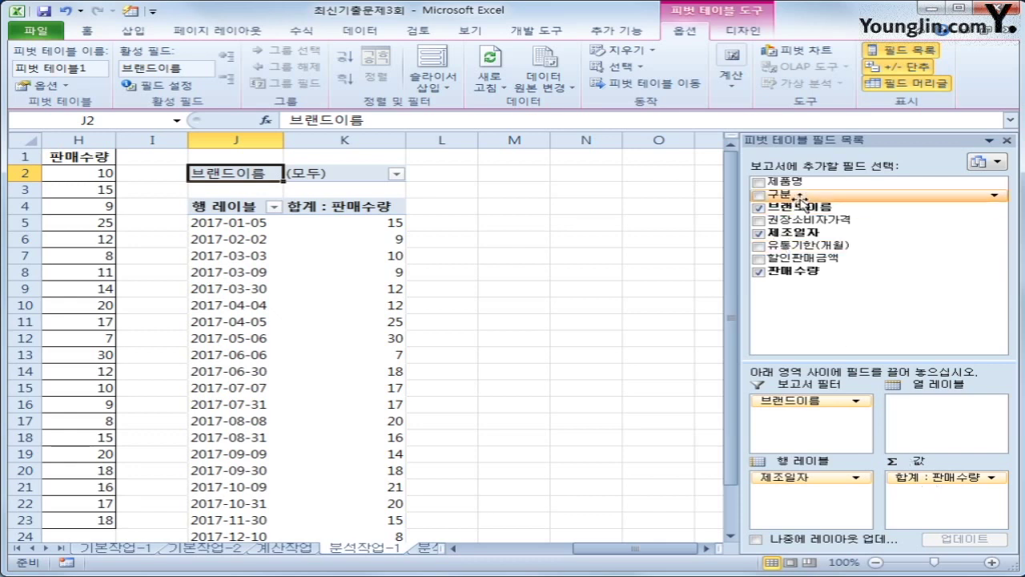
left_click_drag(781, 193, 928, 423)
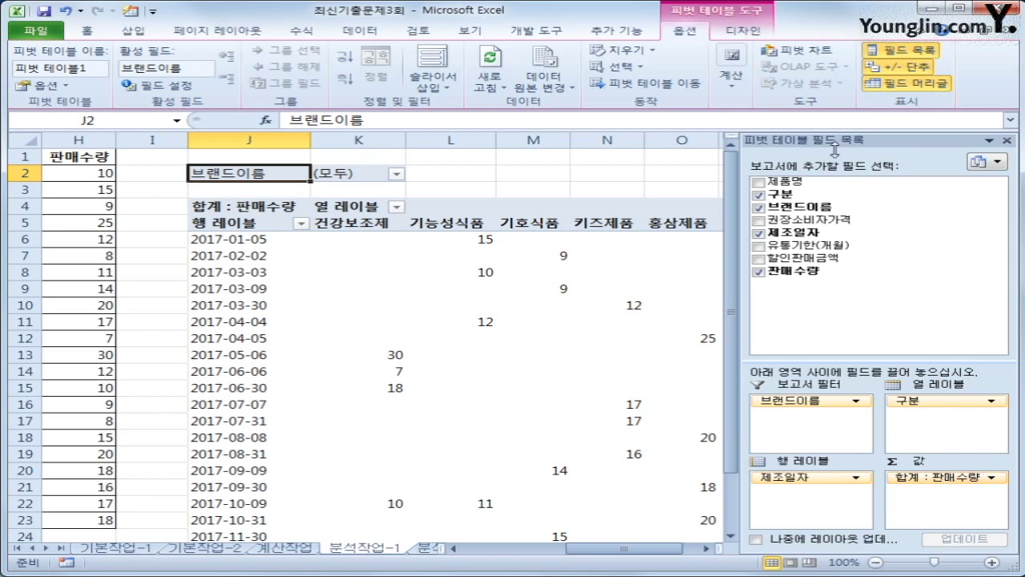
Set the pivot table's report layout to tabular form (테이블 형식으로 표시).
left_click(752, 32)
left_click(134, 80)
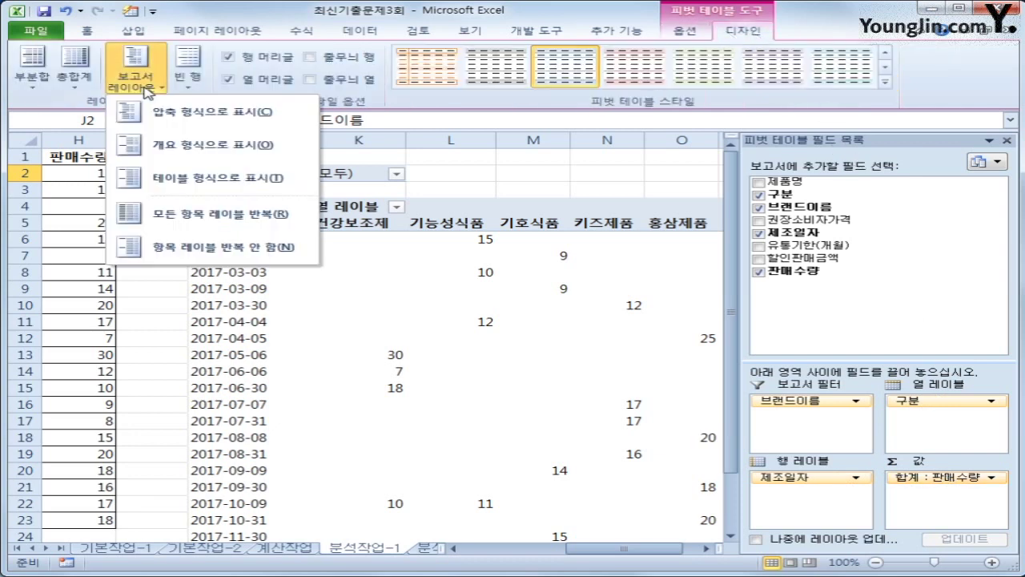
left_click(186, 180)
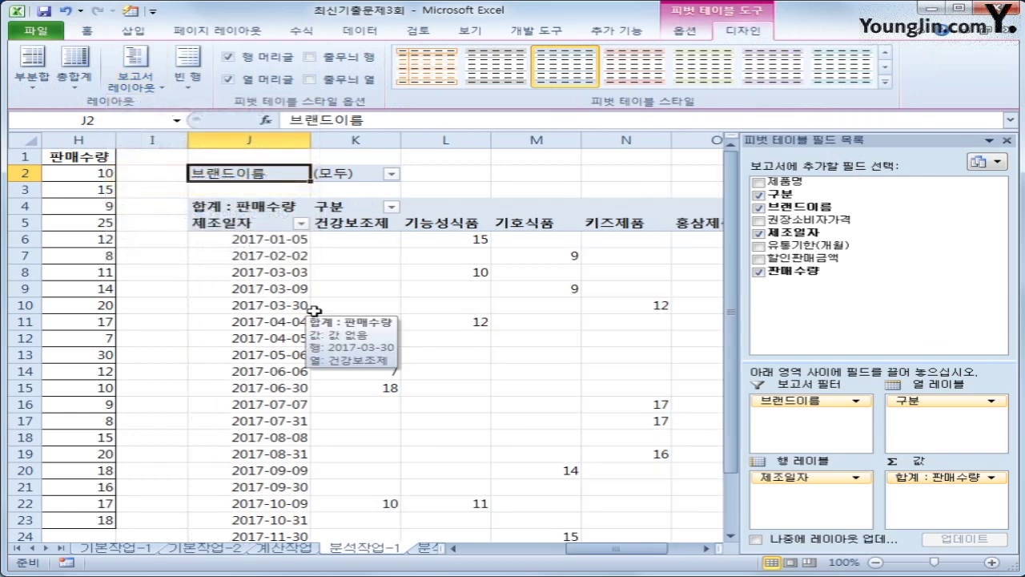
Group the 제조일자 row dates by both month (월) and quarter (분기).
left_click(239, 240)
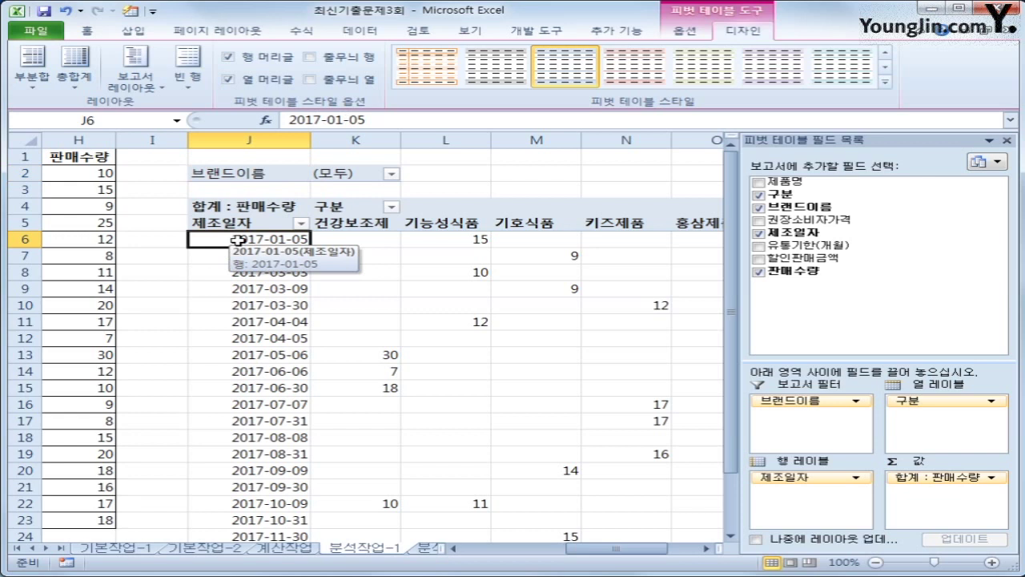
right_click(239, 239)
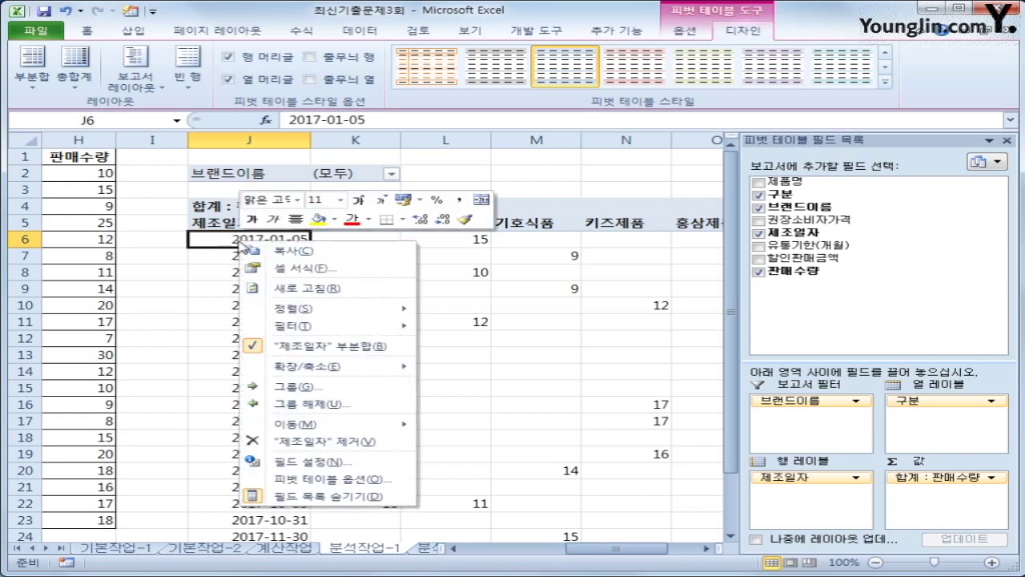
left_click(342, 385)
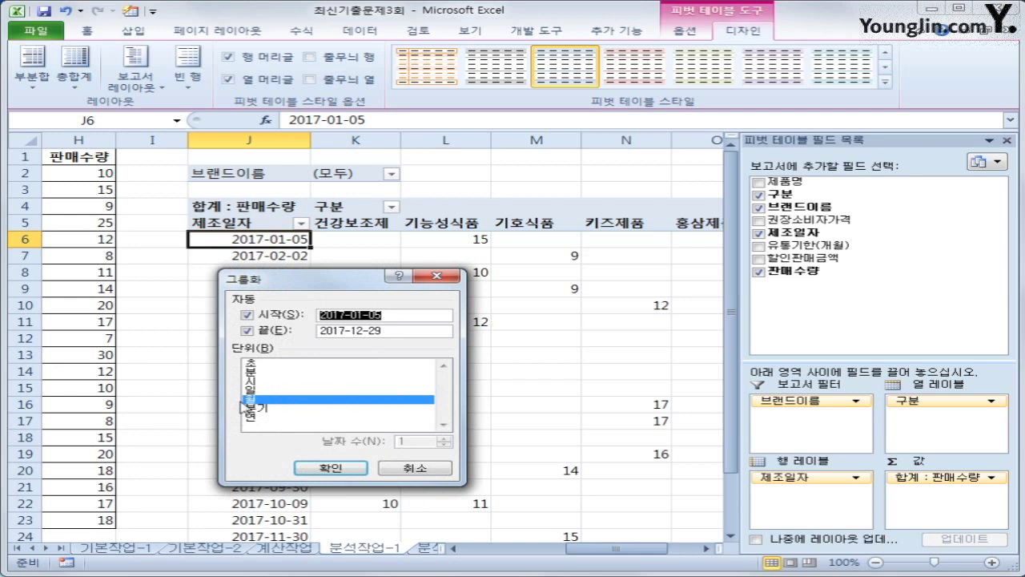
left_click(265, 407)
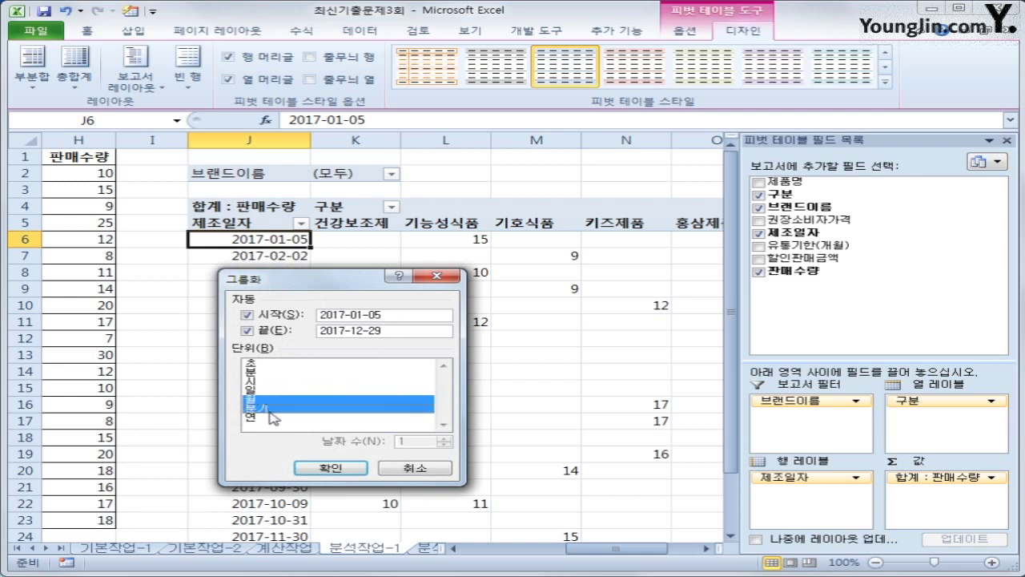
left_click(318, 468)
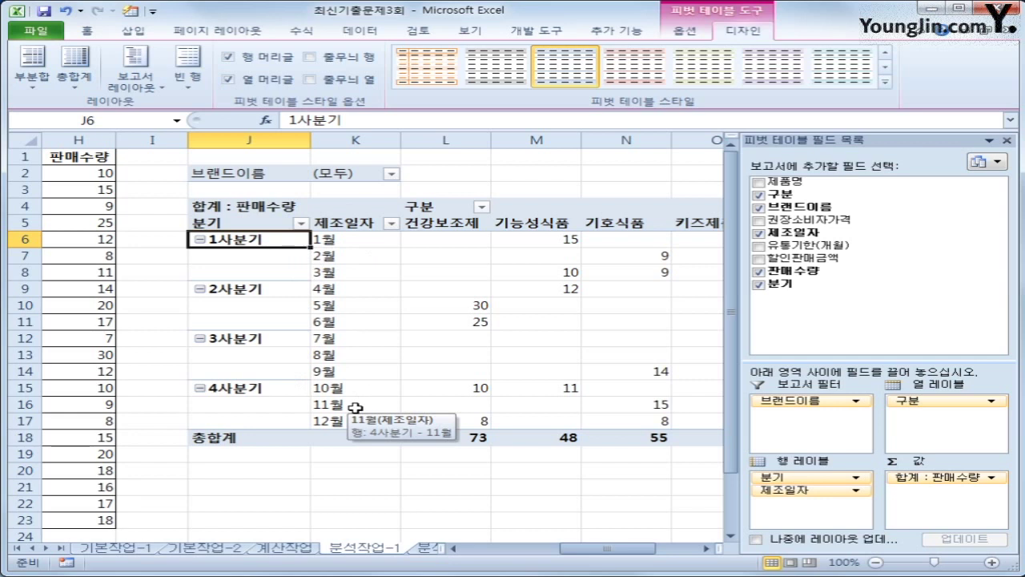
Sort the 구분 column labels of the pivot table in descending text order.
left_click(706, 548)
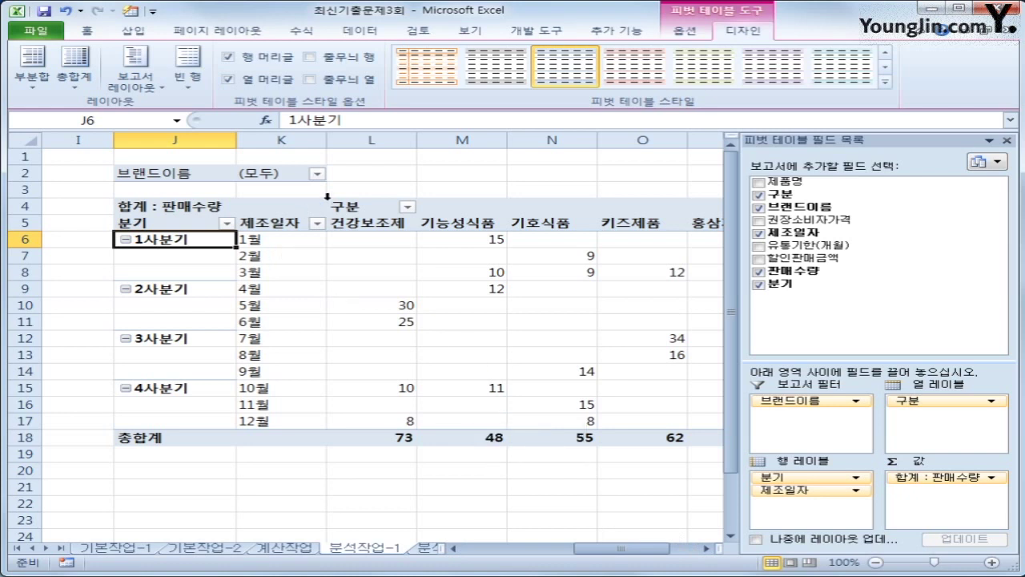
left_click(408, 209)
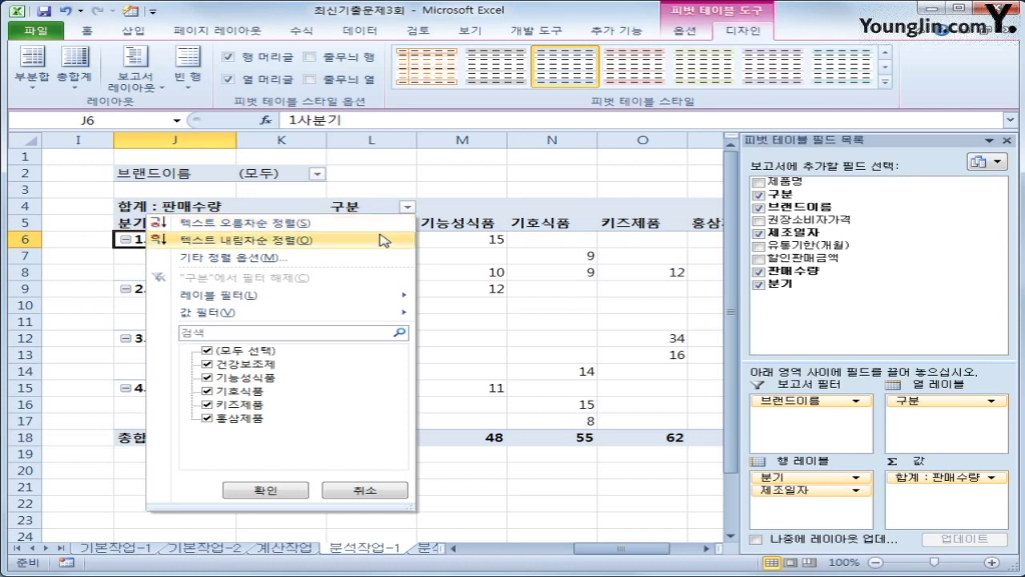
left_click(382, 240)
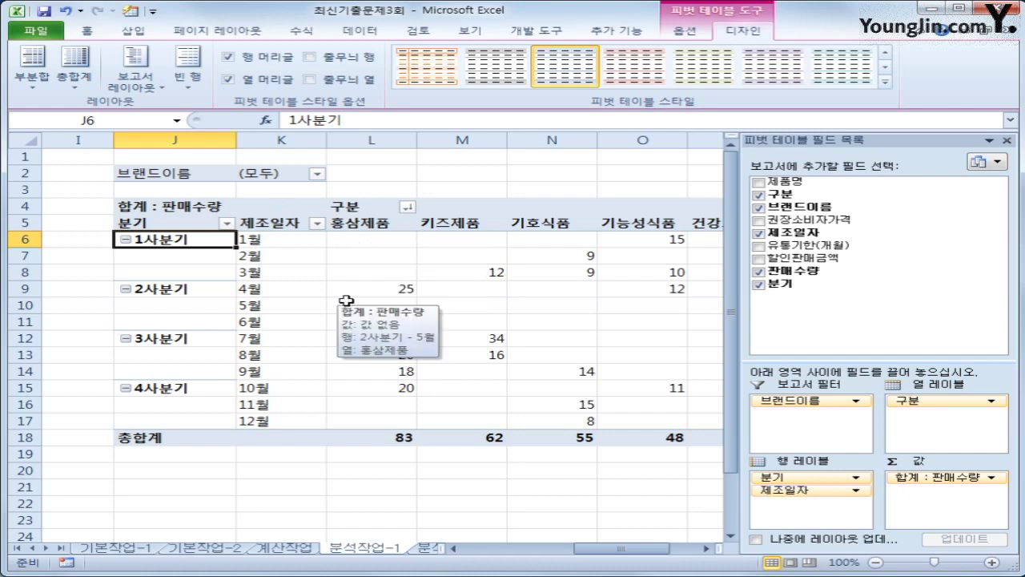
Show all subtotals at the bottom of each group and apply the blue style from the second row of the 보통 pivot styles.
left_click(32, 93)
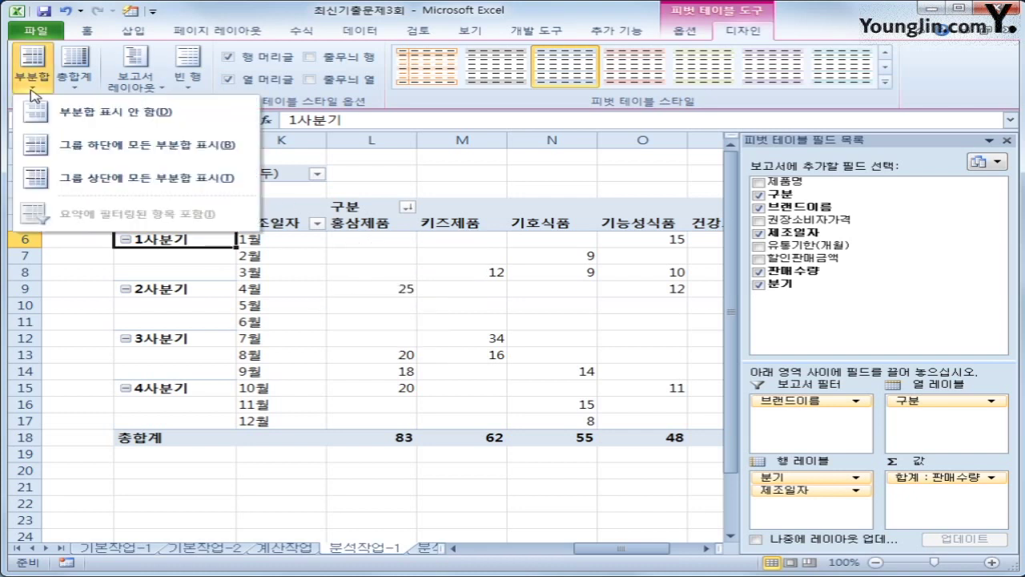
left_click(104, 152)
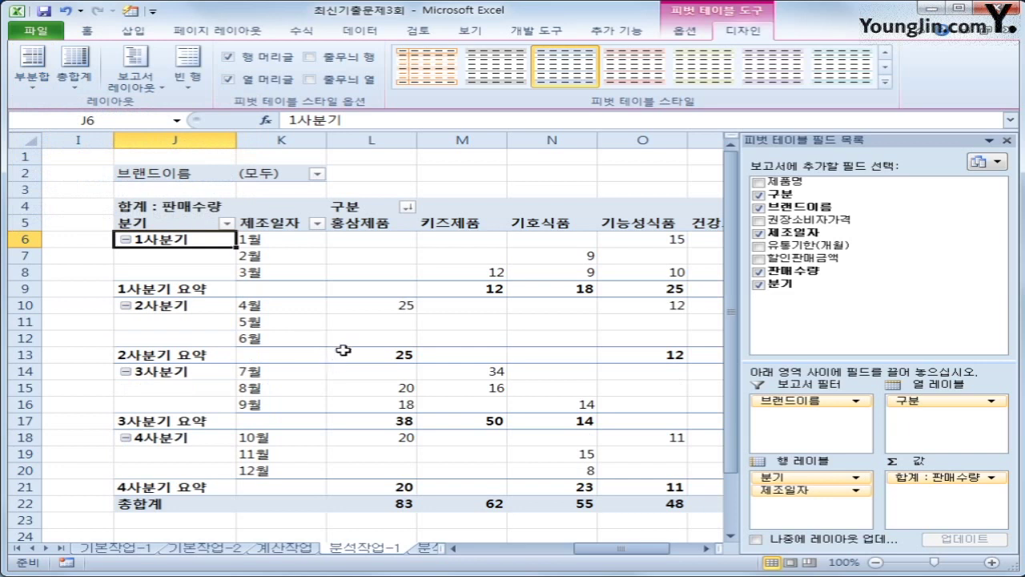
mouse_move(343, 350)
left_click(884, 84)
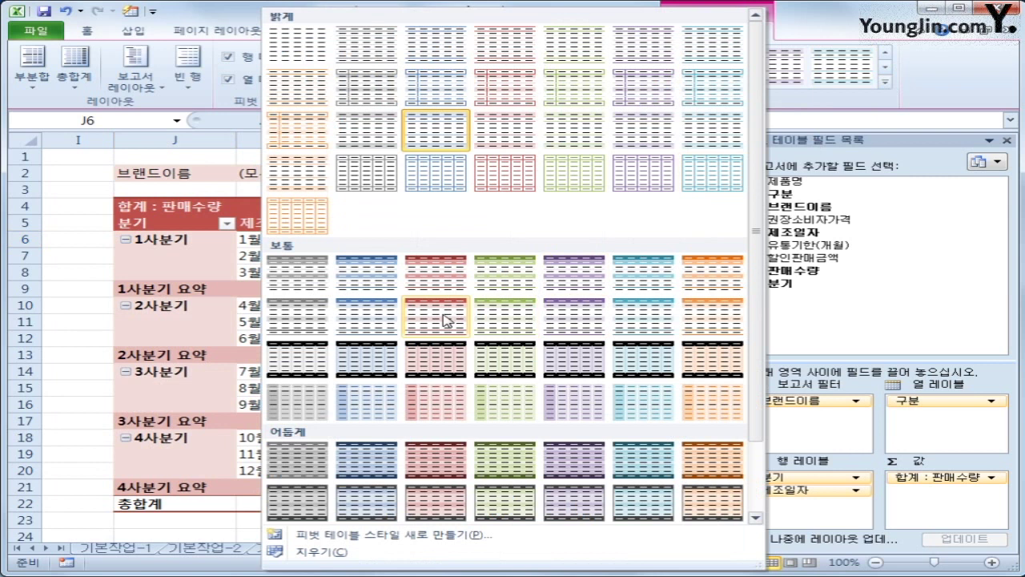
left_click(366, 332)
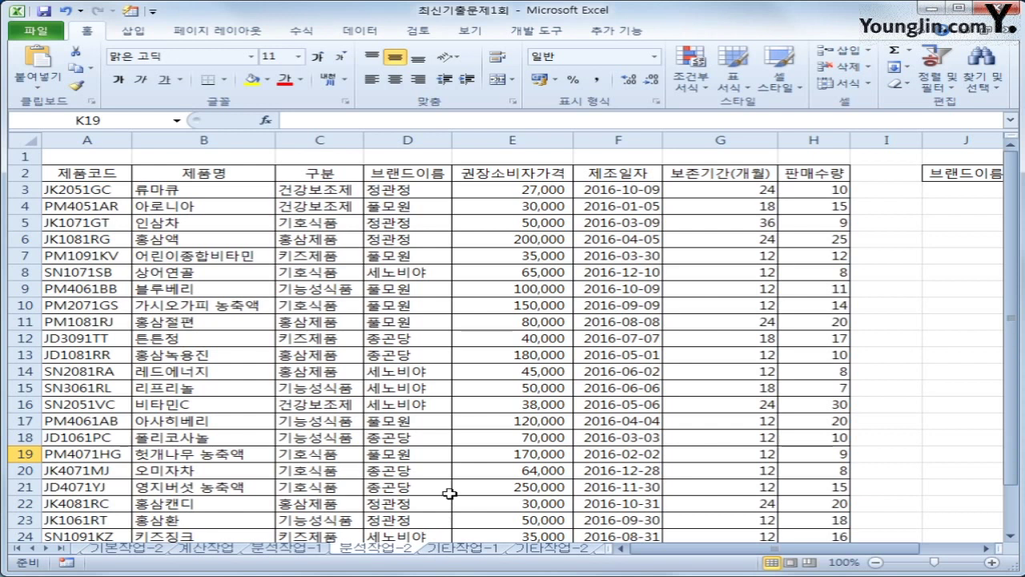
On the 분석작업-2 sheet, select empty cell J7 and start recording a macro named 통합, stored in the current workbook.
left_click(941, 250)
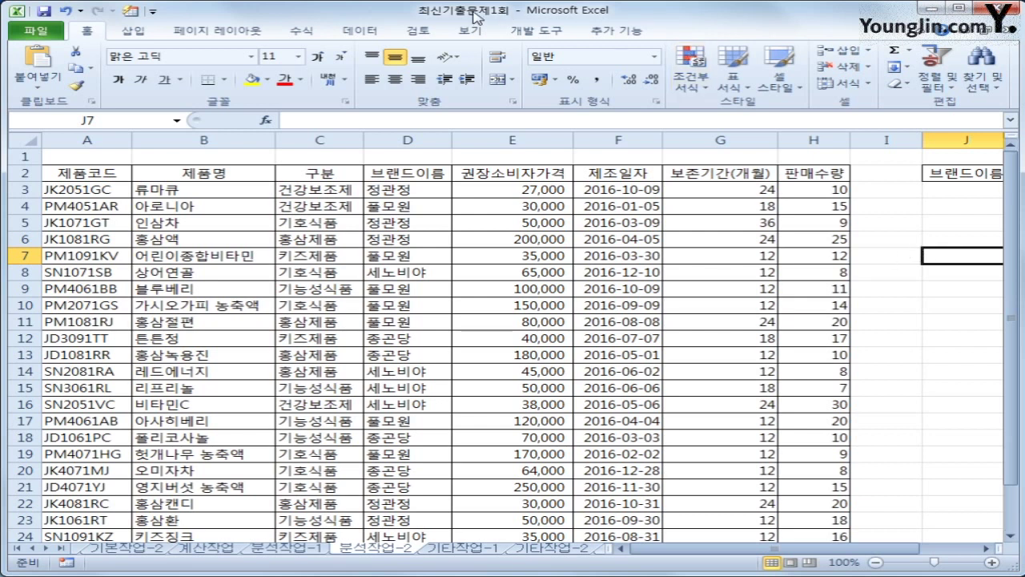
left_click(533, 32)
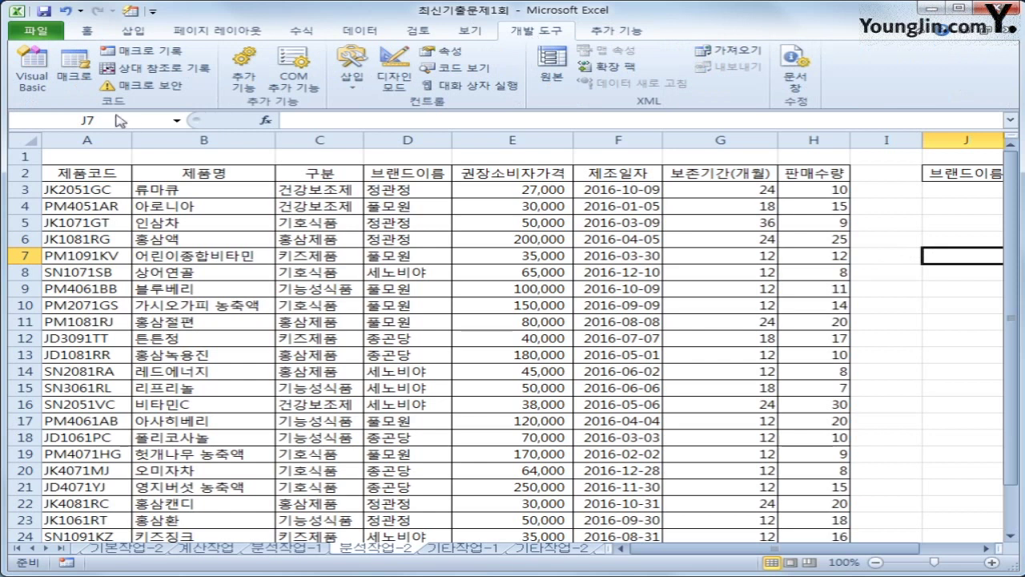
left_click(156, 56)
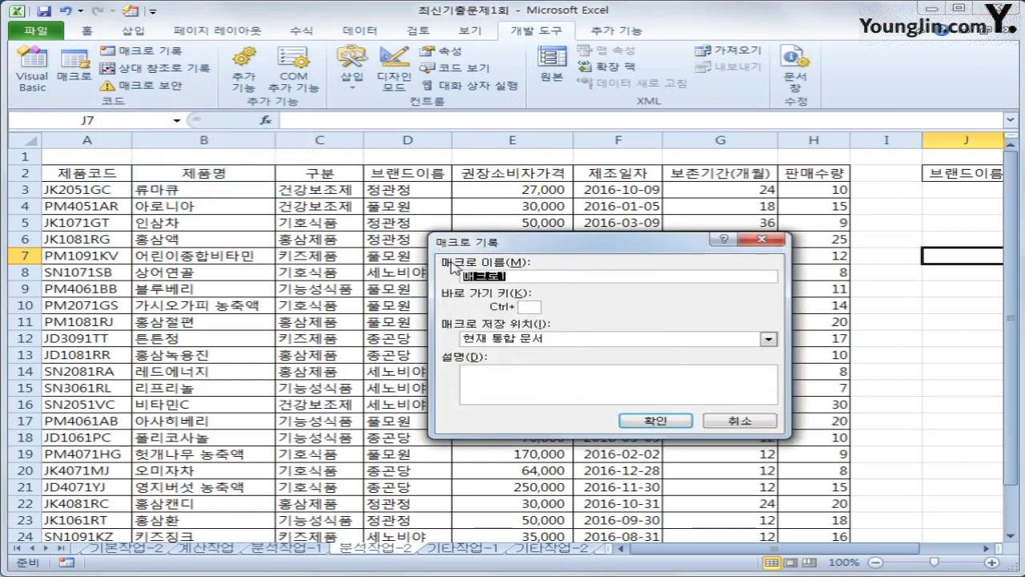
key("BackSpace")
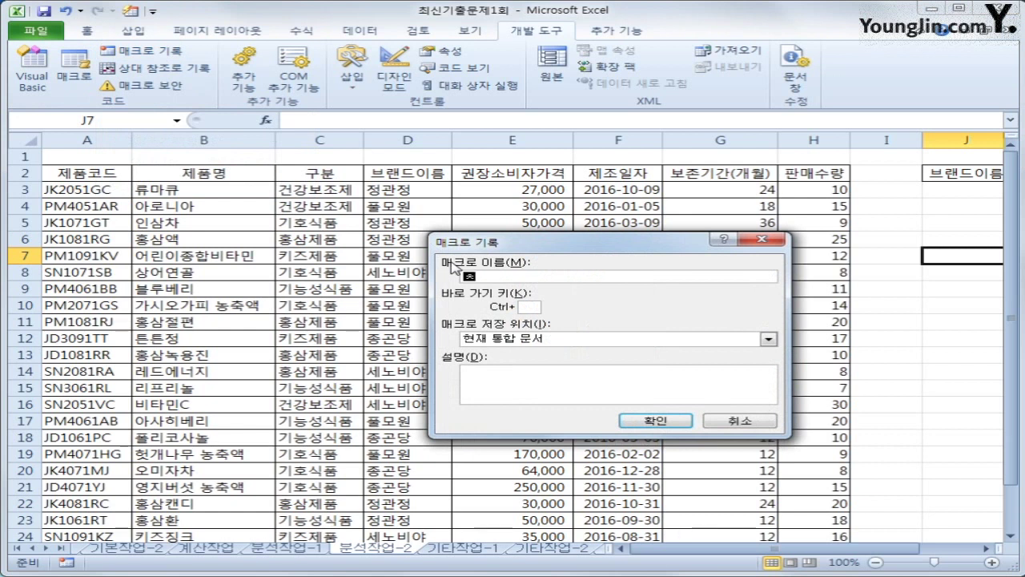
type("통합")
left_click(658, 422)
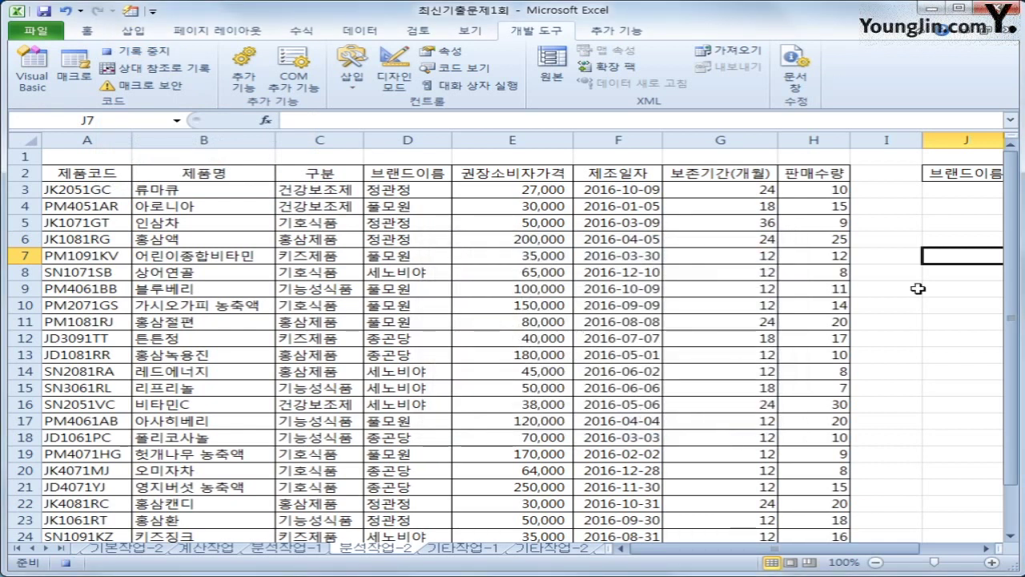
Select the header cells J2:L2 and start a data consolidation (통합) that uses the 평균 function.
left_click_drag(848, 545, 881, 547)
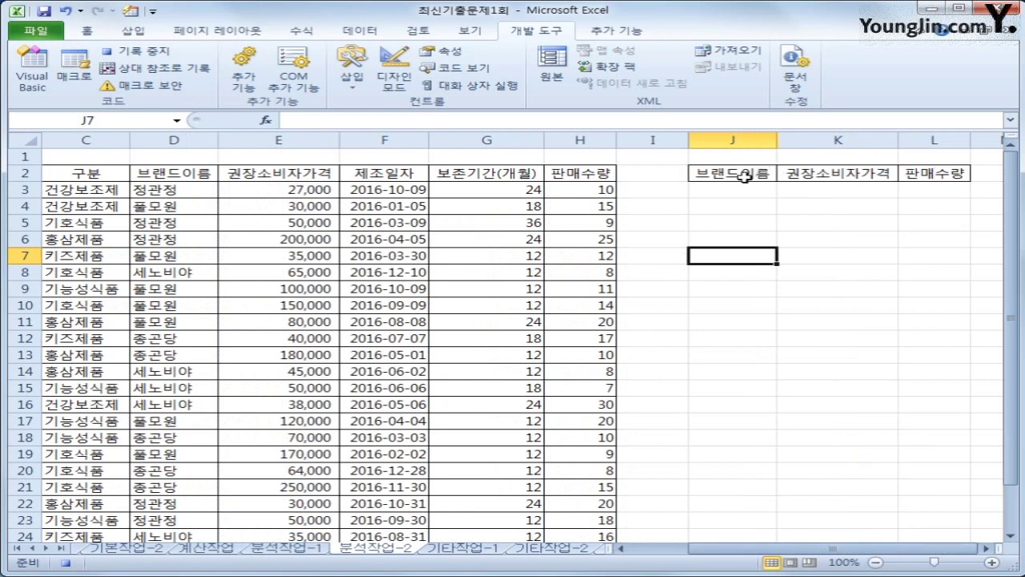
left_click_drag(757, 173, 914, 173)
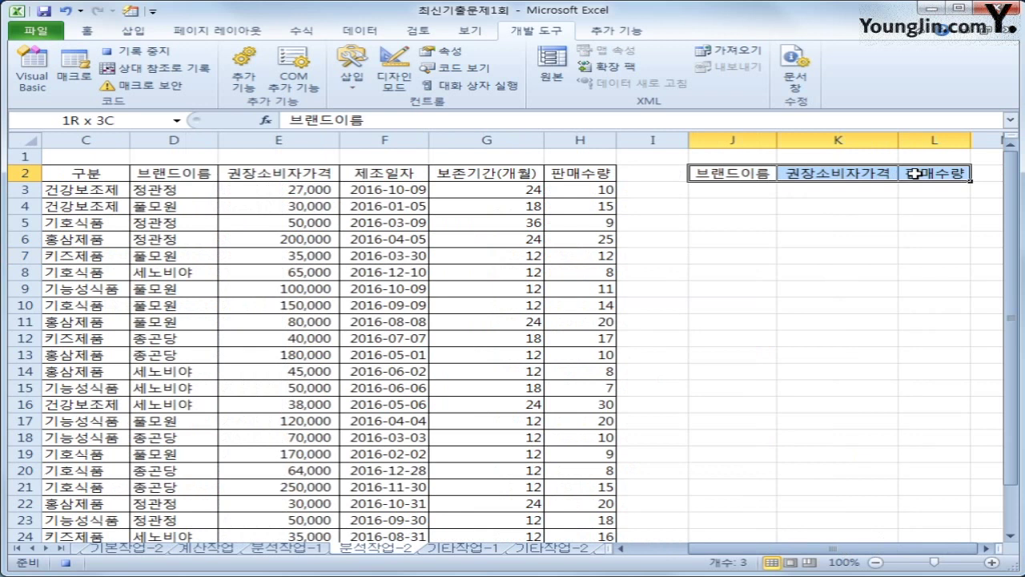
left_click_drag(913, 173, 914, 173)
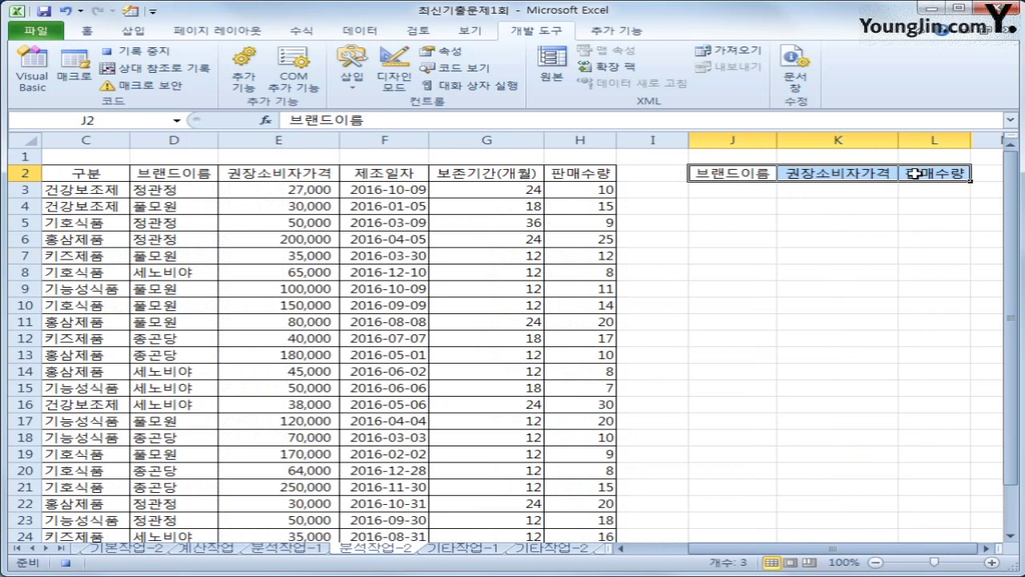
left_click(360, 30)
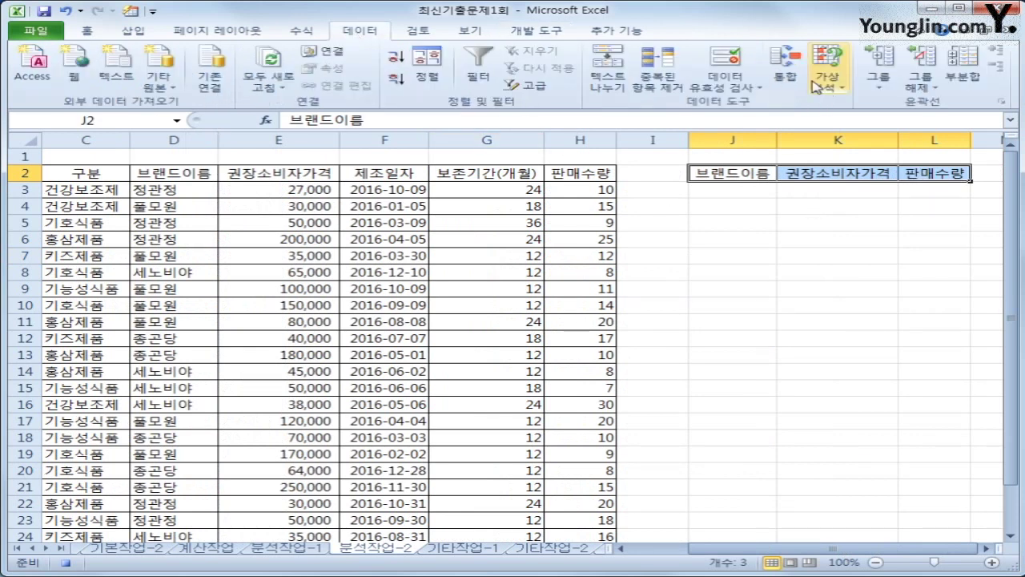
left_click(787, 72)
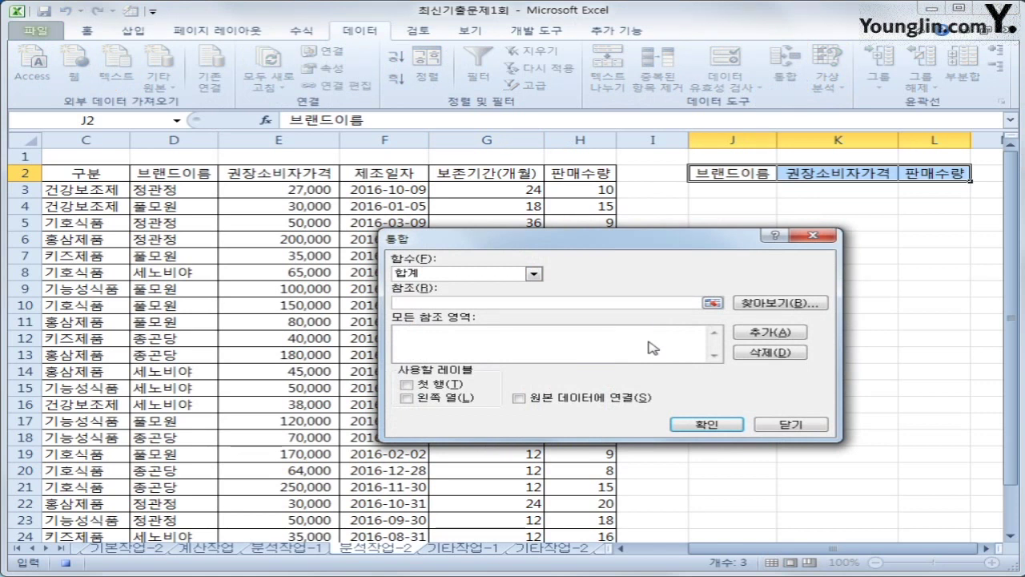
left_click(532, 274)
left_click(505, 304)
Add D2:H26 as the consolidation reference, use both first-row and left-column labels, and carry out the consolidation.
left_click_drag(825, 548, 767, 549)
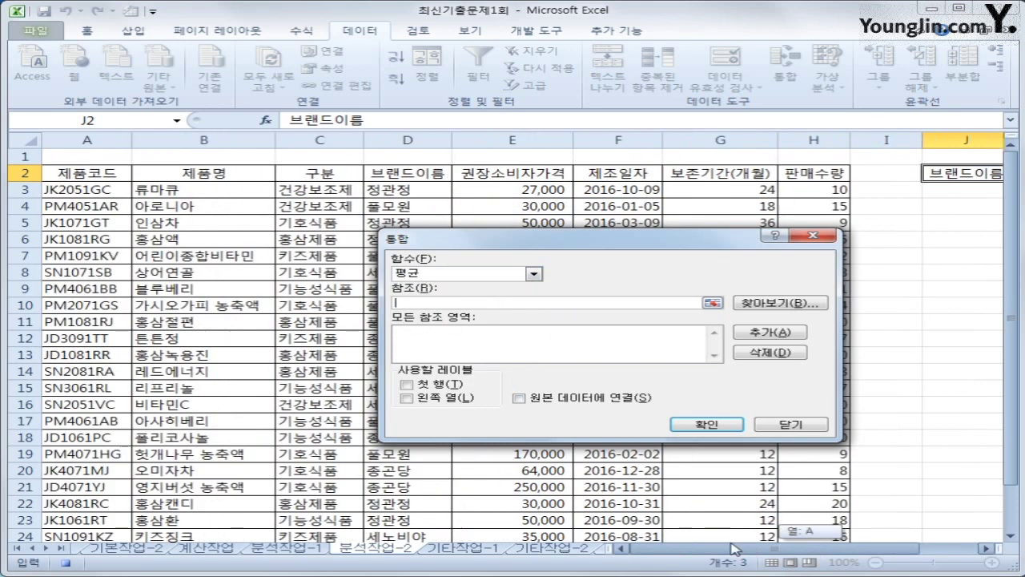
scroll(499, 485, "down", 4)
scroll(499, 484, "up", 4)
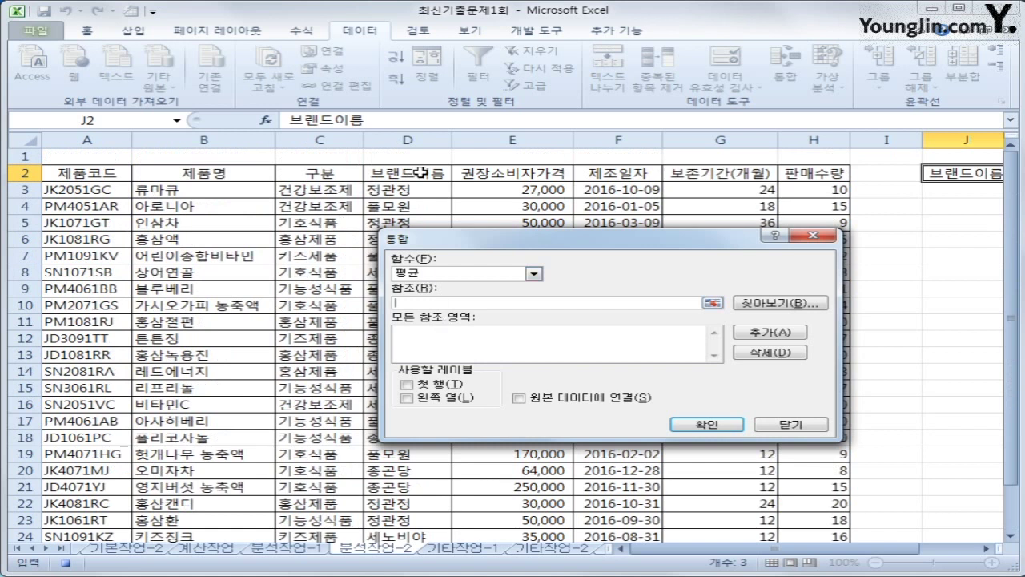
left_click_drag(419, 172, 795, 518)
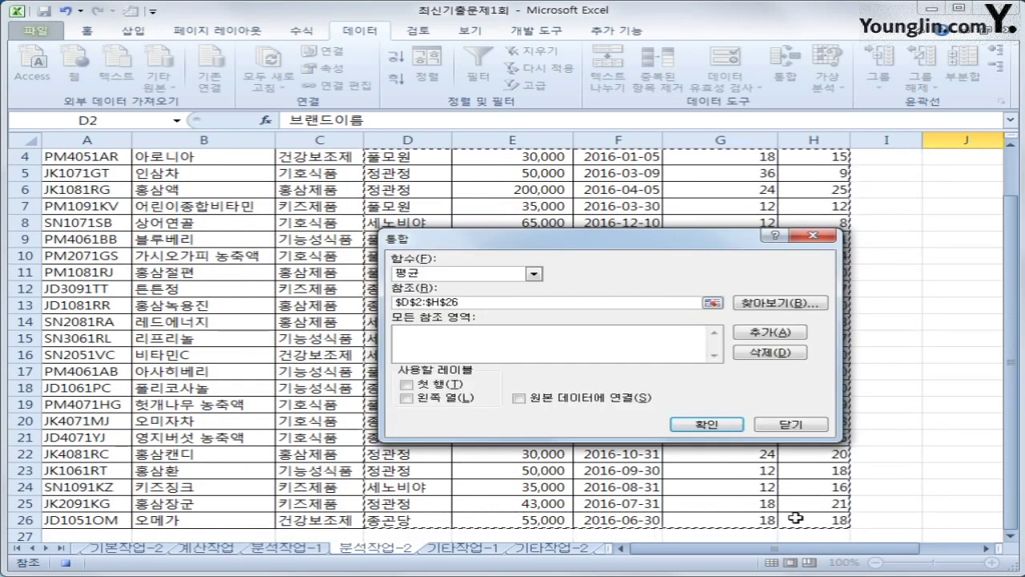
left_click(747, 334)
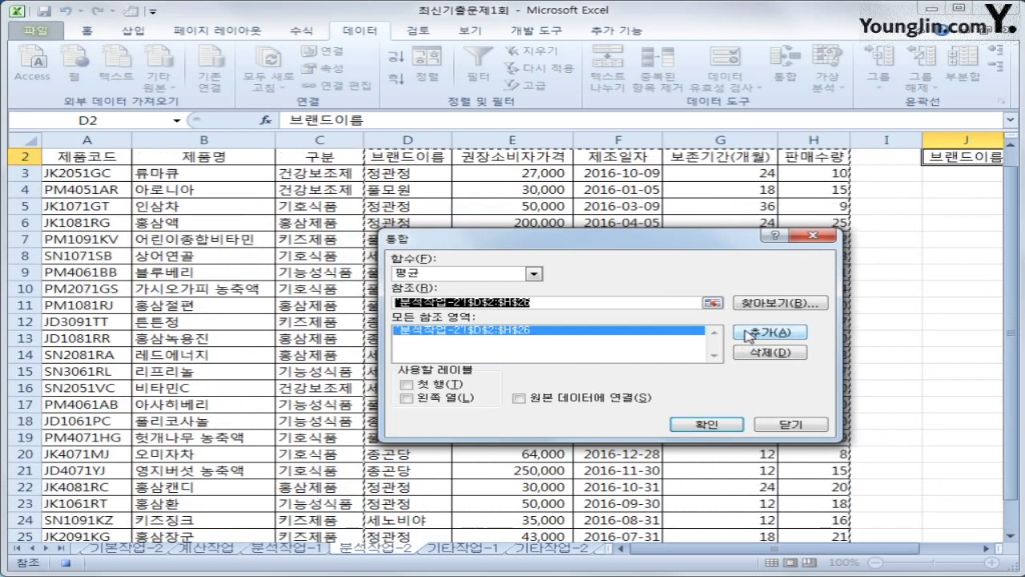
left_click(439, 385)
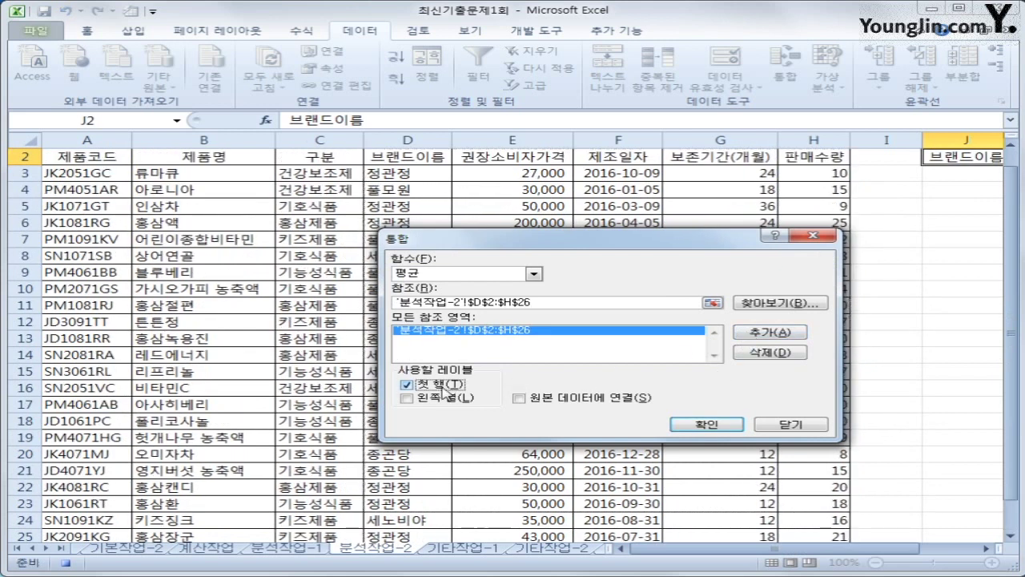
left_click(444, 400)
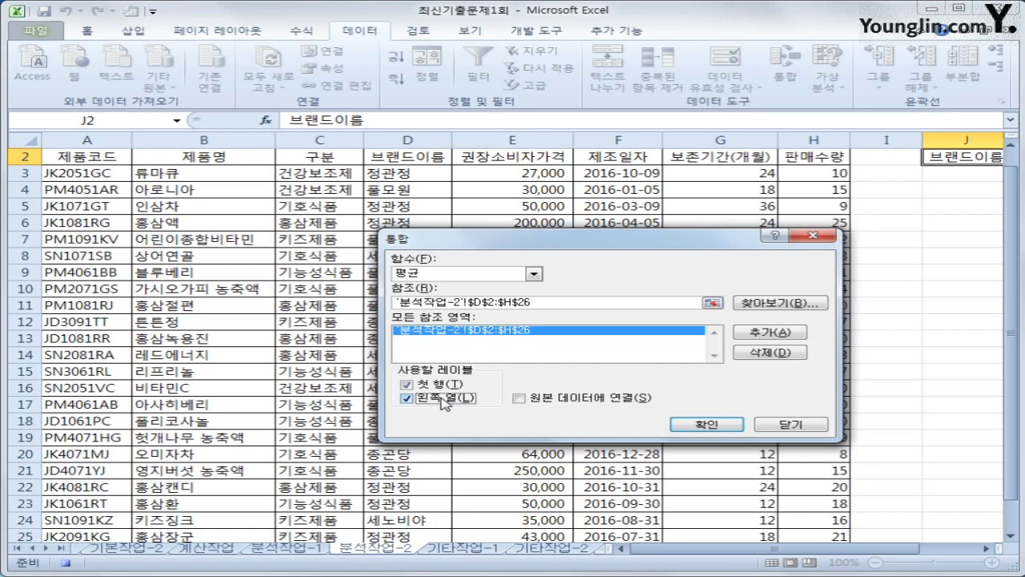
left_click(711, 425)
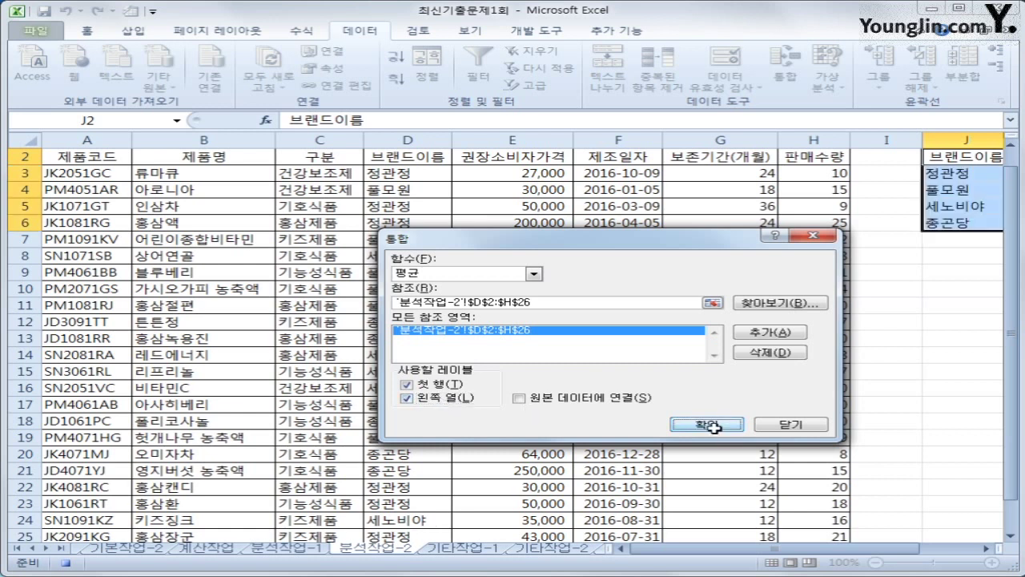
Select cell L6 to clear the range selection and stop recording the macro.
left_click_drag(885, 549, 933, 558)
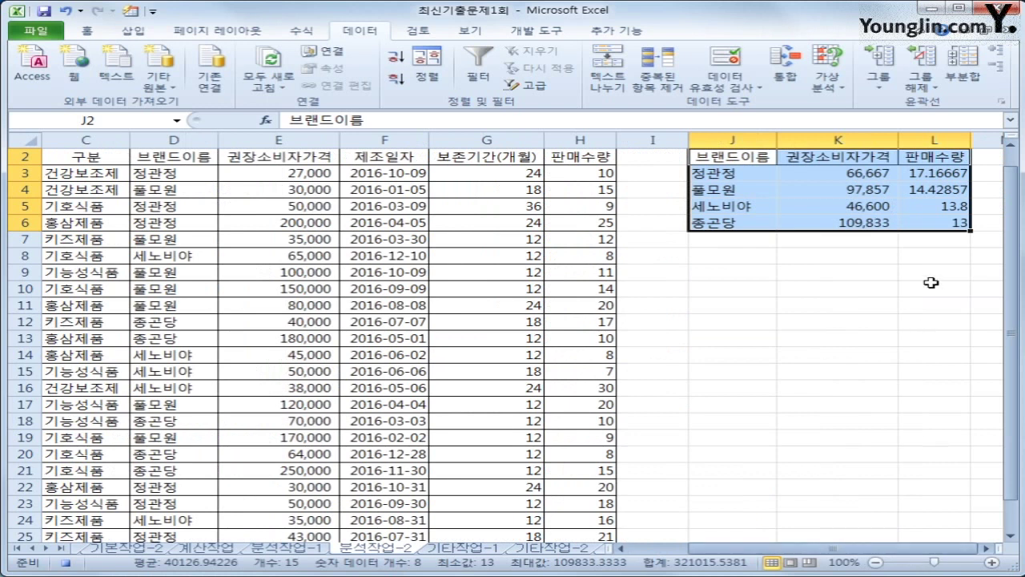
left_click(926, 223)
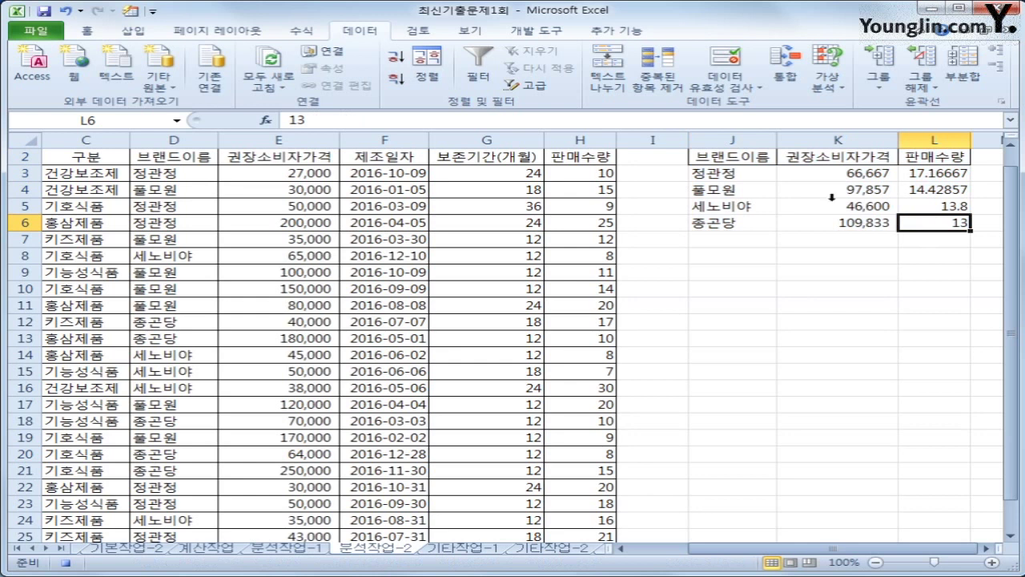
left_click(536, 31)
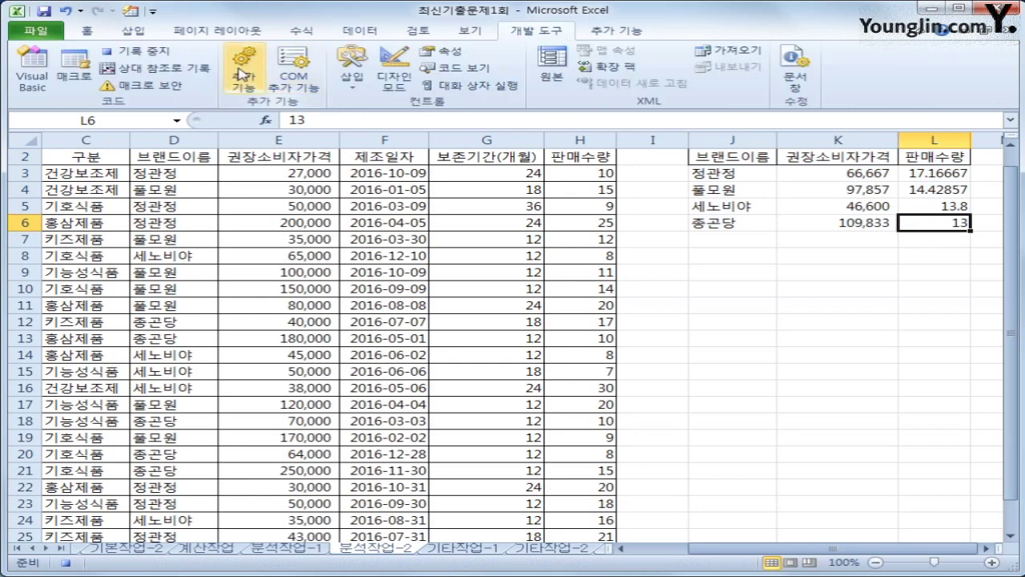
left_click(144, 51)
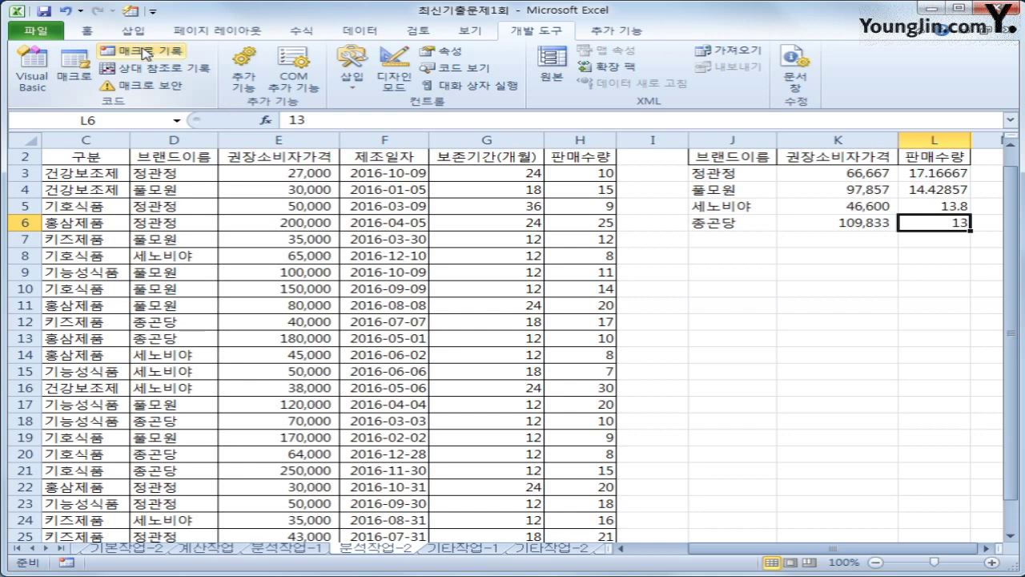
Draw a form control button over cells J10:K11 and assign the 통합 macro to it.
left_click(349, 85)
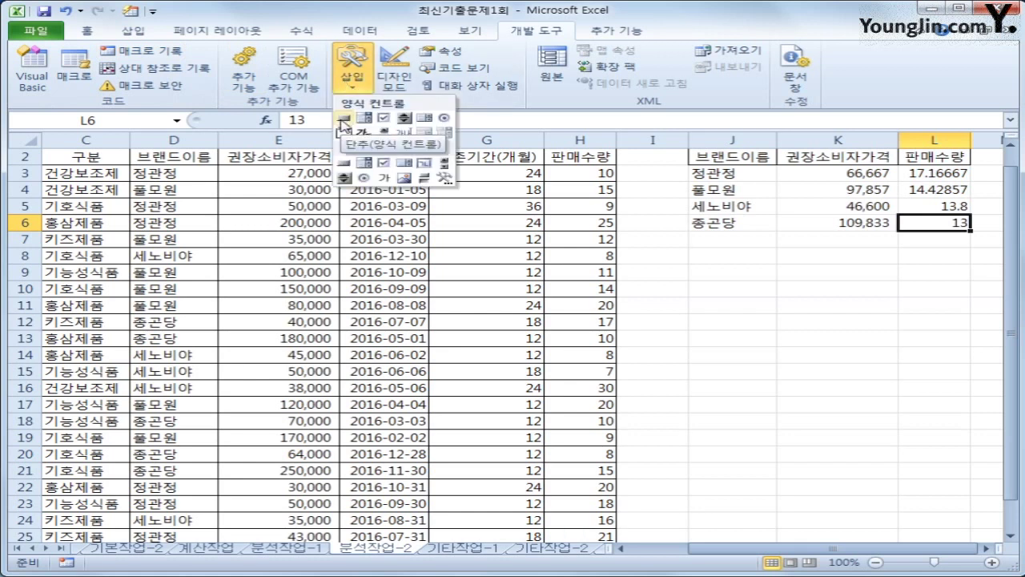
left_click(343, 118)
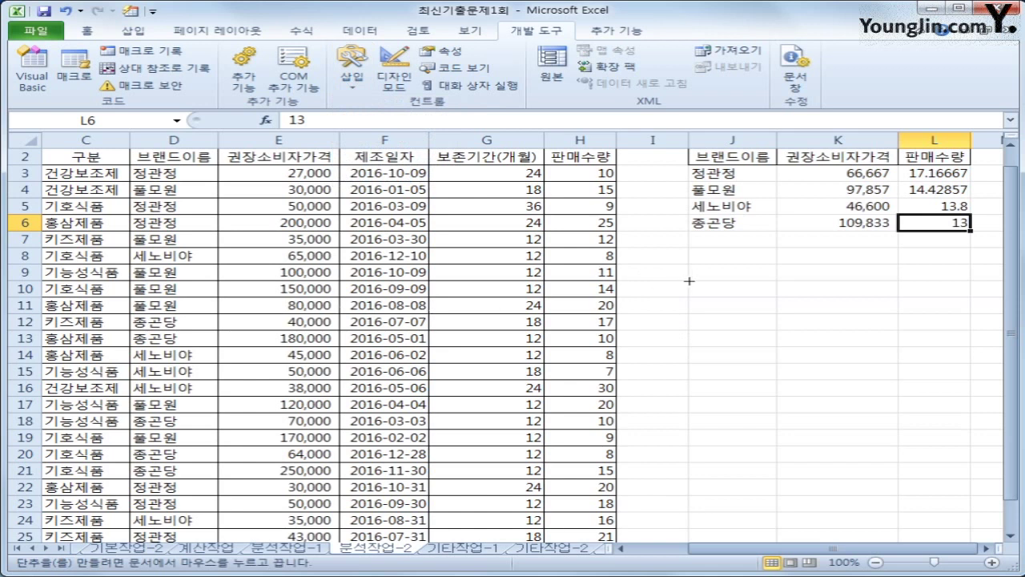
mouse_move(688, 280)
left_mouse_down()
mouse_move(876, 319)
mouse_move(899, 312)
left_mouse_up()
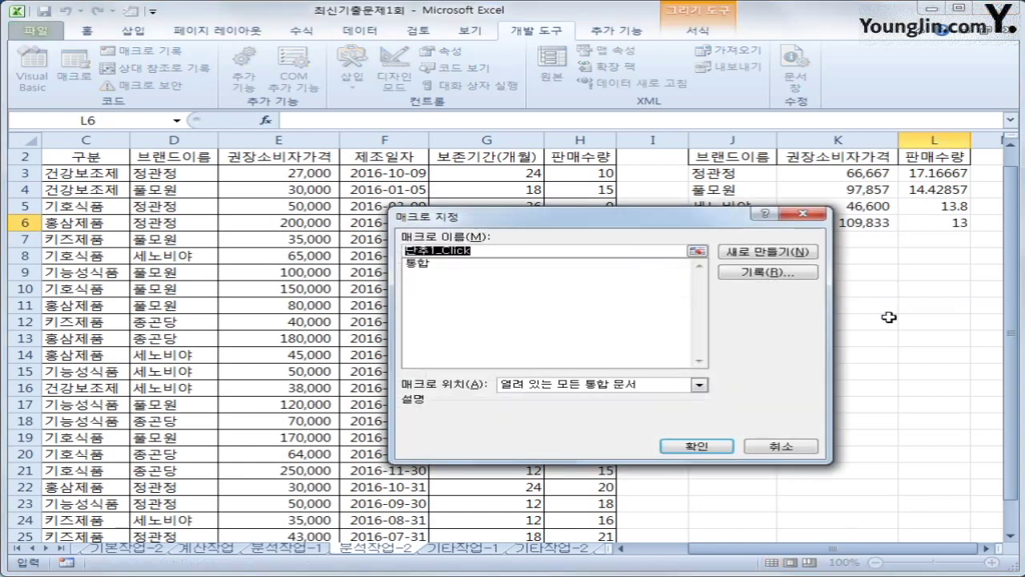
left_click(426, 265)
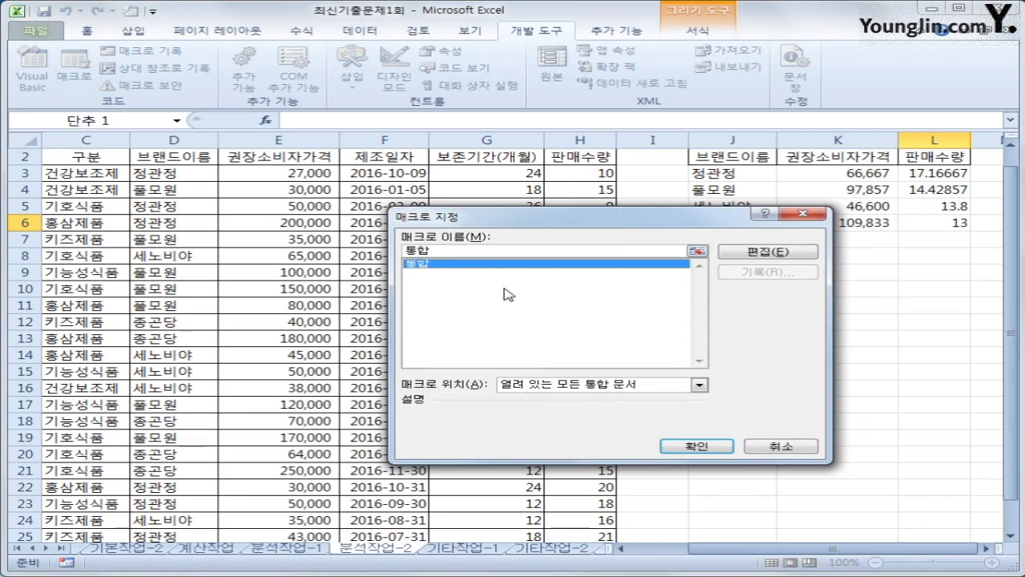
left_click(708, 445)
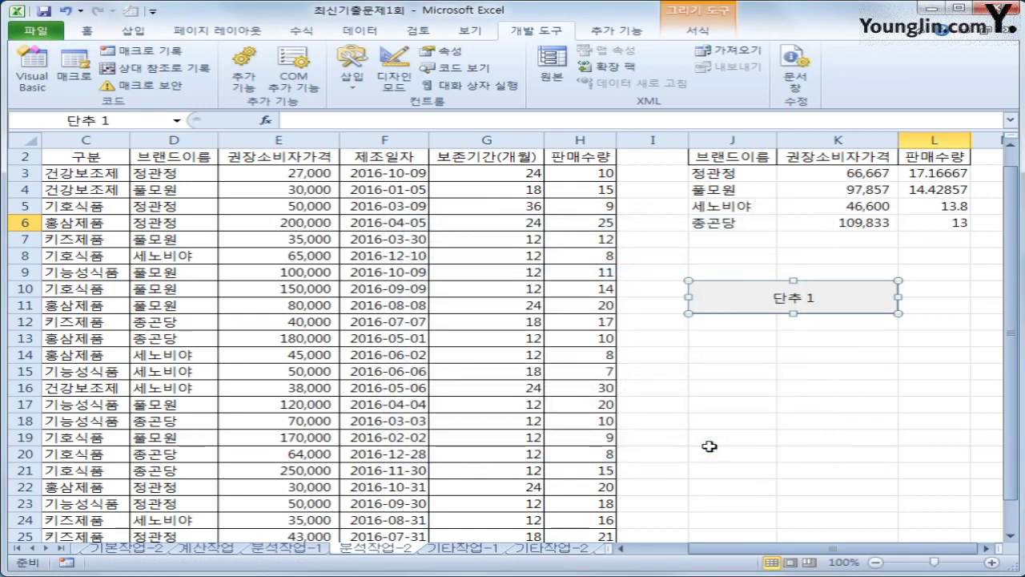
Label the new button "통합 실행" and deselect it.
type("통합")
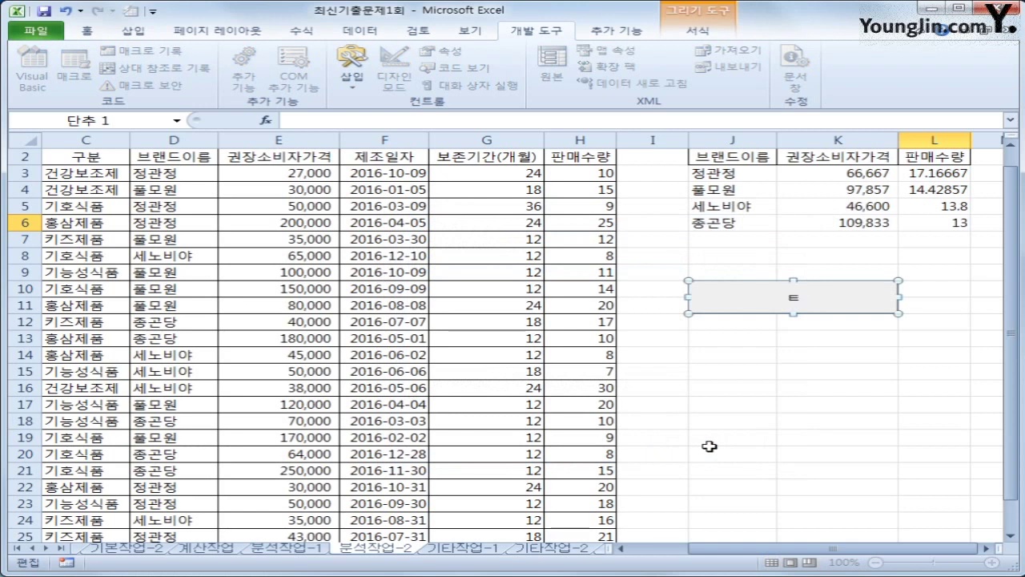
type(" 실행")
left_click(797, 420)
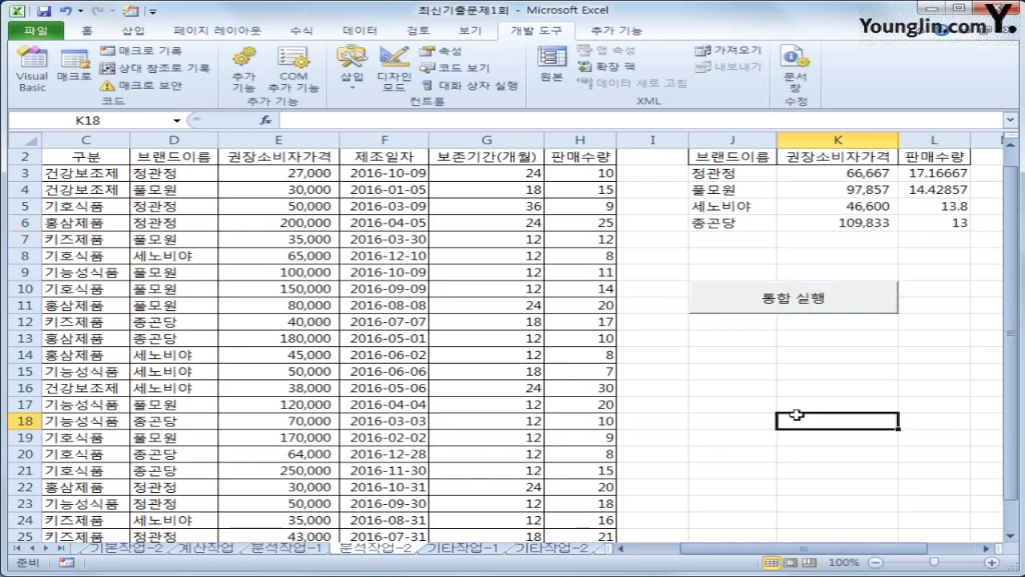
Clear the consolidated results in J3:L6 and run the 통합 macro from the 통합 실행 button to refill them.
left_click_drag(745, 192, 944, 238)
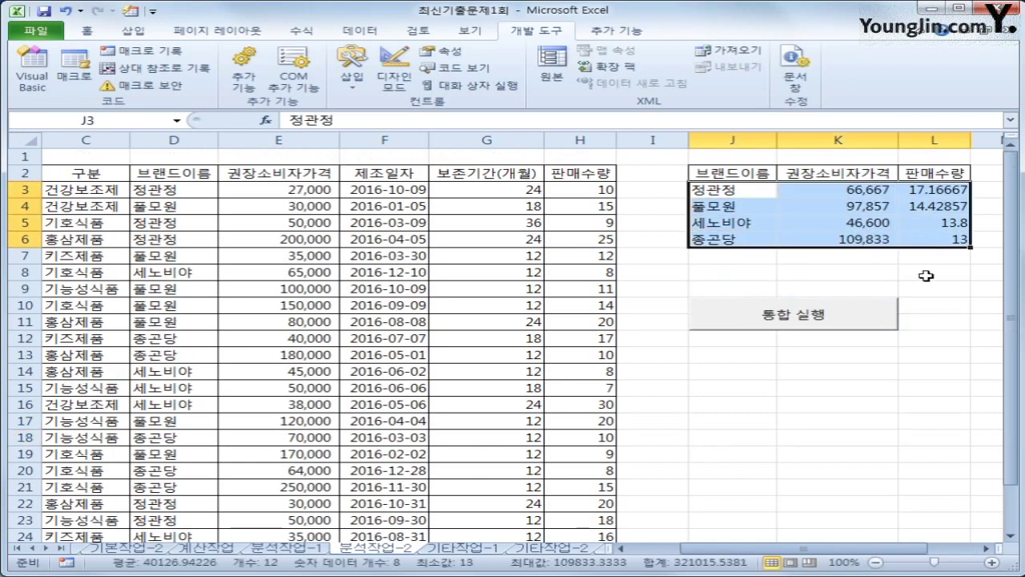
key("Delete")
left_click(910, 477)
left_click(779, 329)
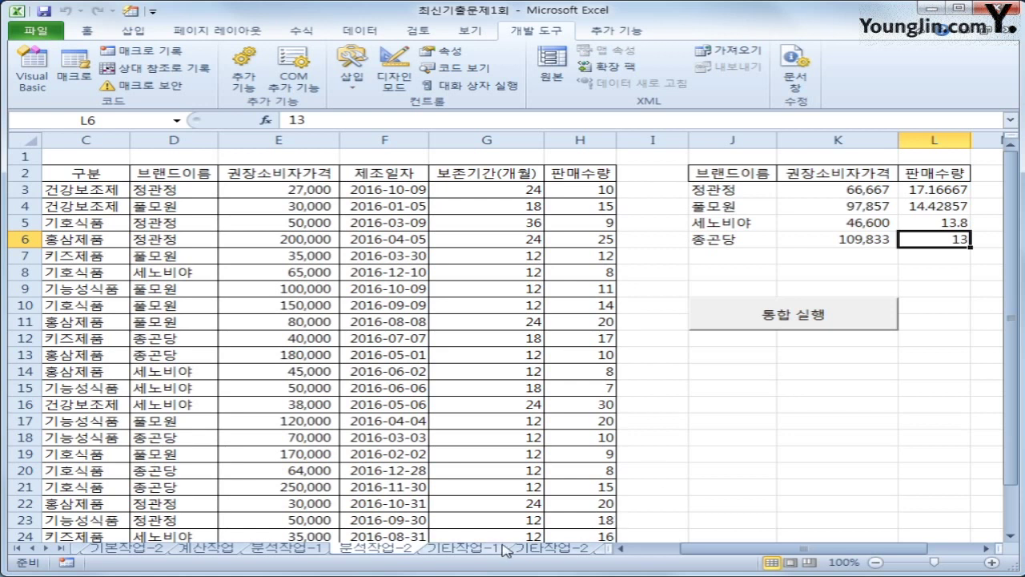
On the 기타작업-1 sheet, select the 판매비율 data series in the chart.
left_click(459, 550)
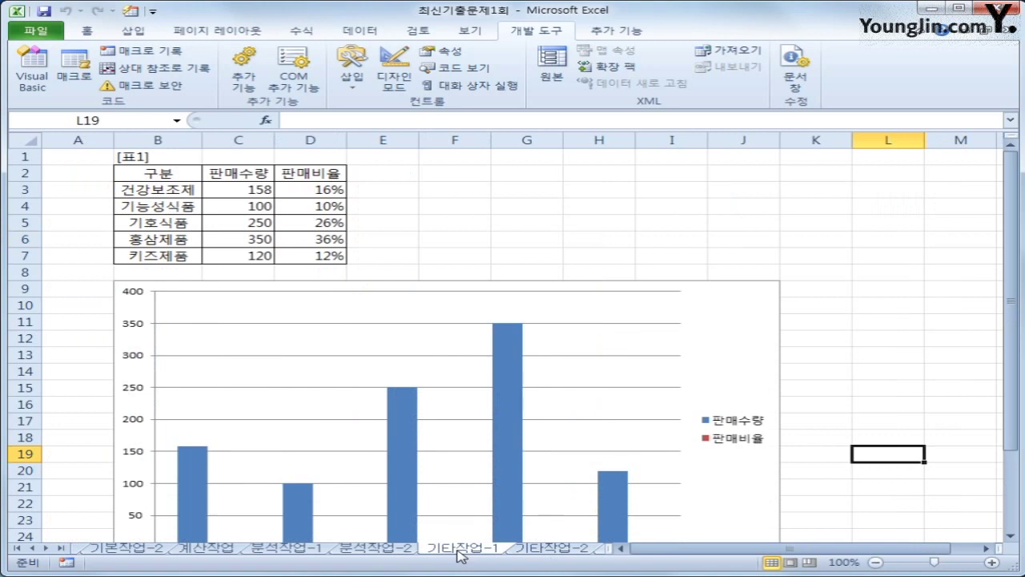
scroll(607, 297, "down", 2)
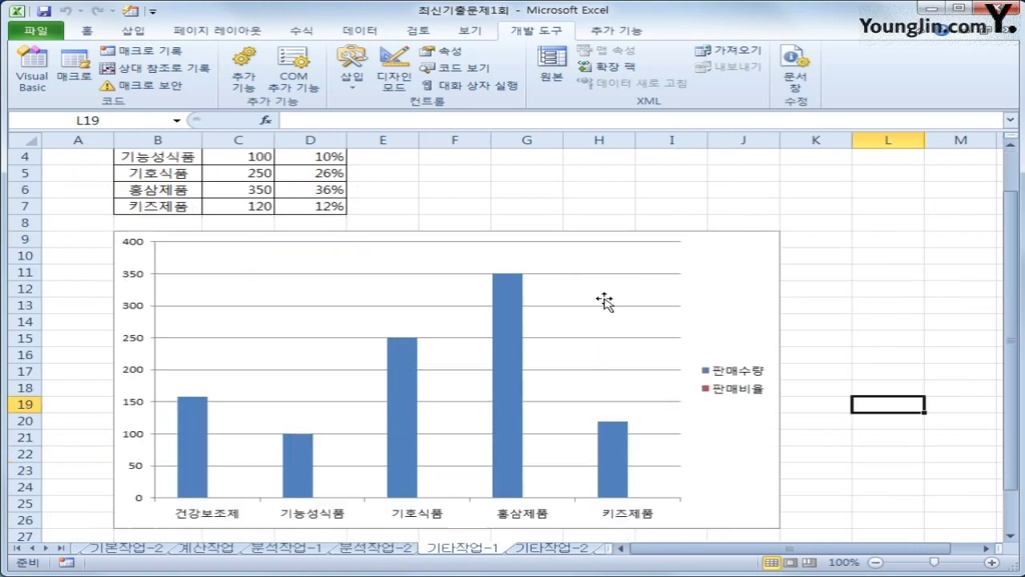
left_click(728, 276)
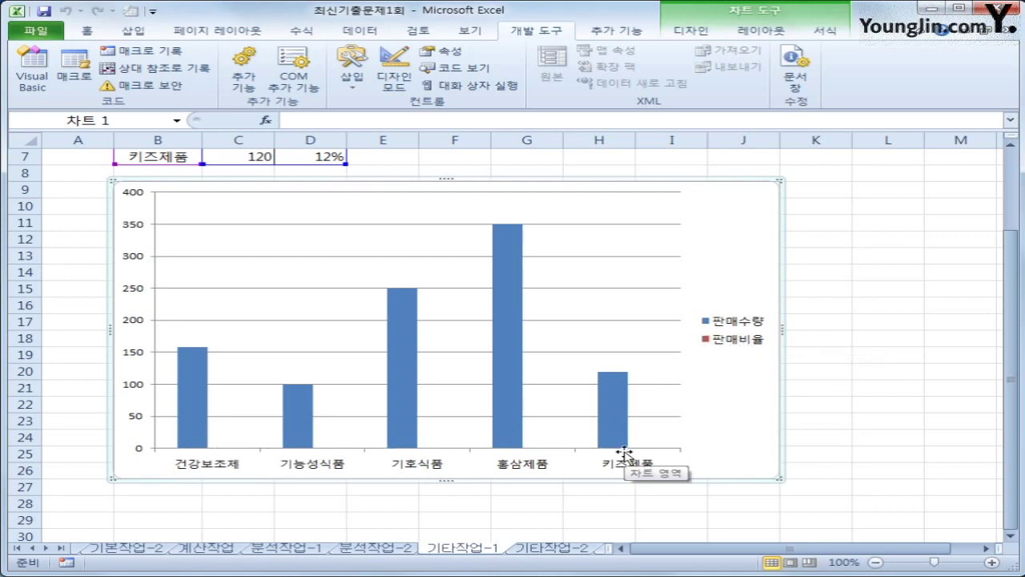
left_click(693, 32)
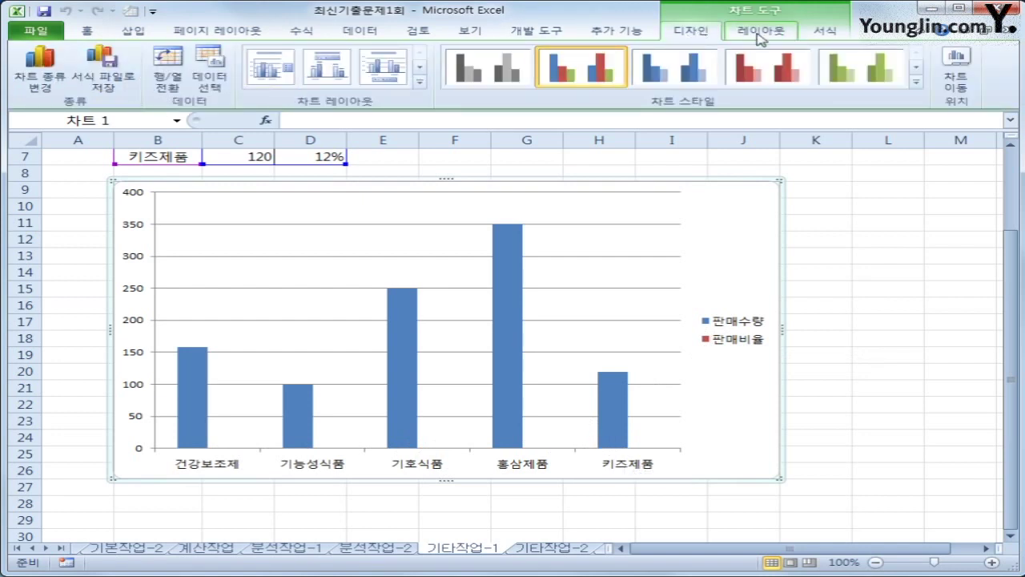
left_click(759, 37)
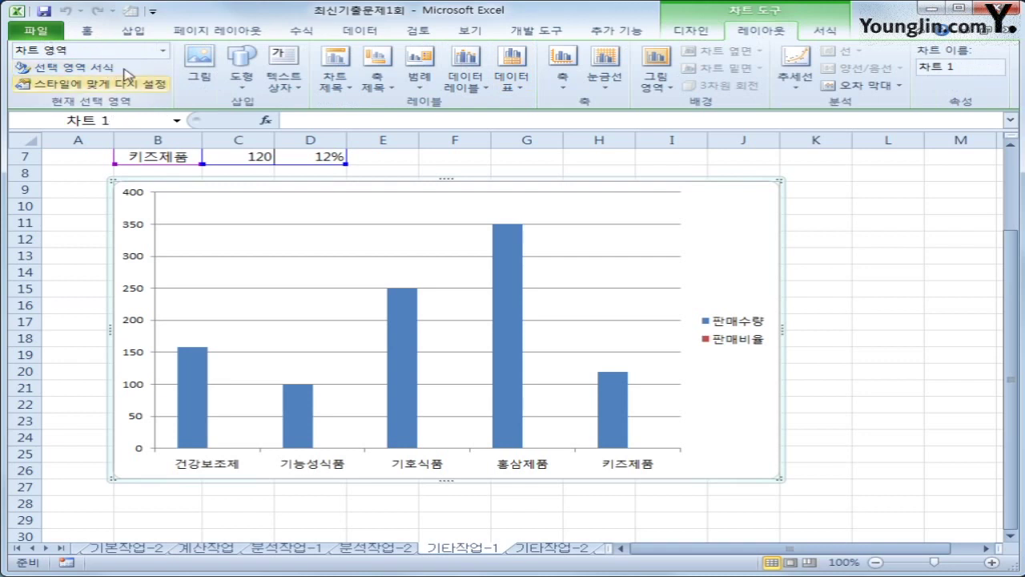
left_click(163, 50)
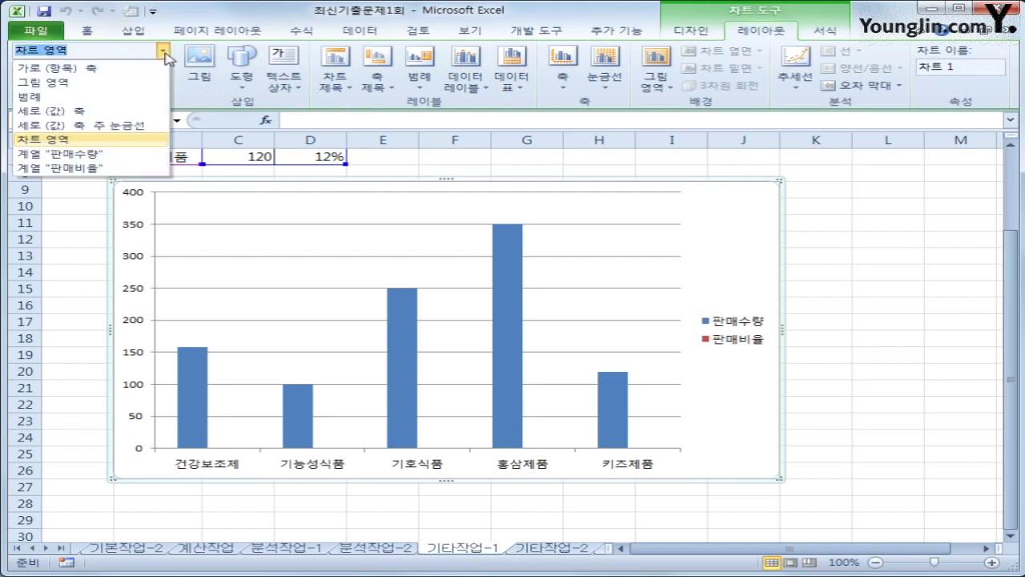
left_click(102, 169)
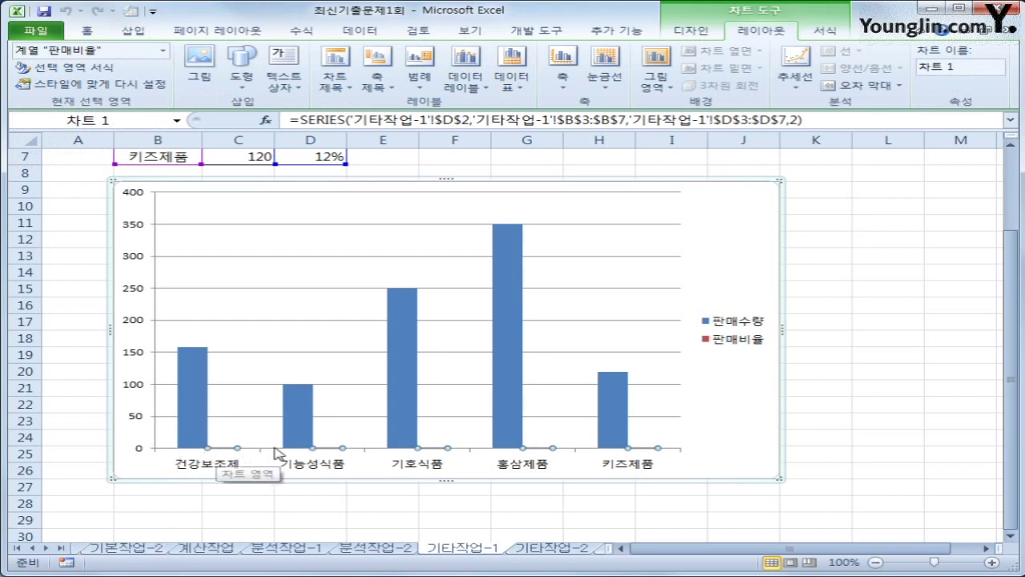
Change the chart type of the 판매비율 series to 꺾은선형 with markers.
right_click(535, 450)
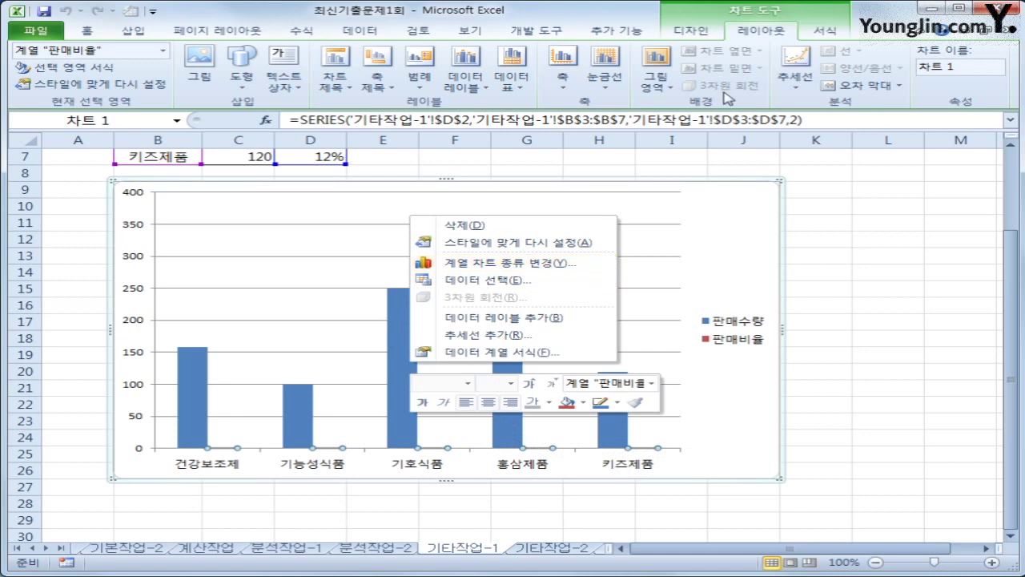
left_click(679, 32)
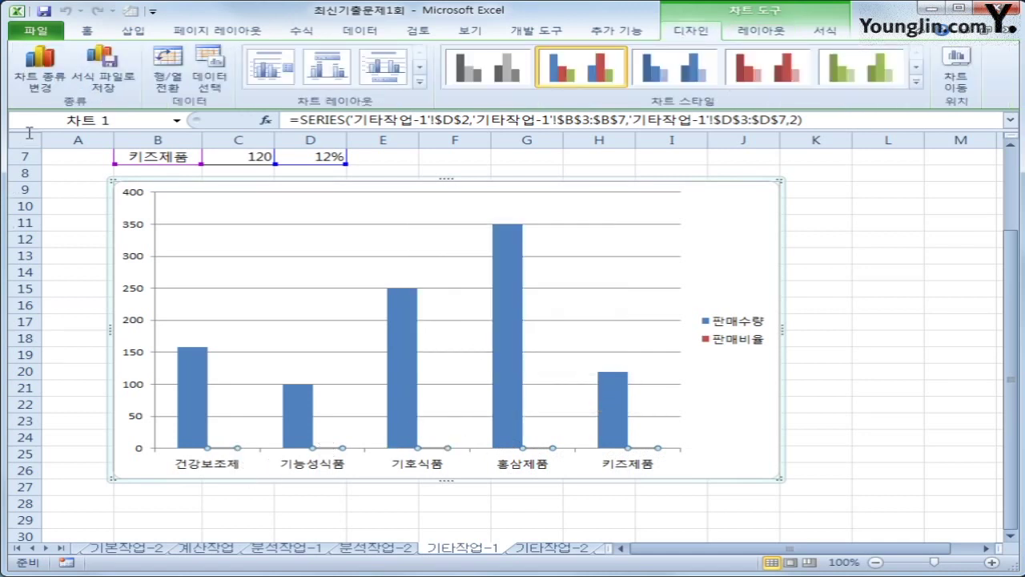
left_click(38, 80)
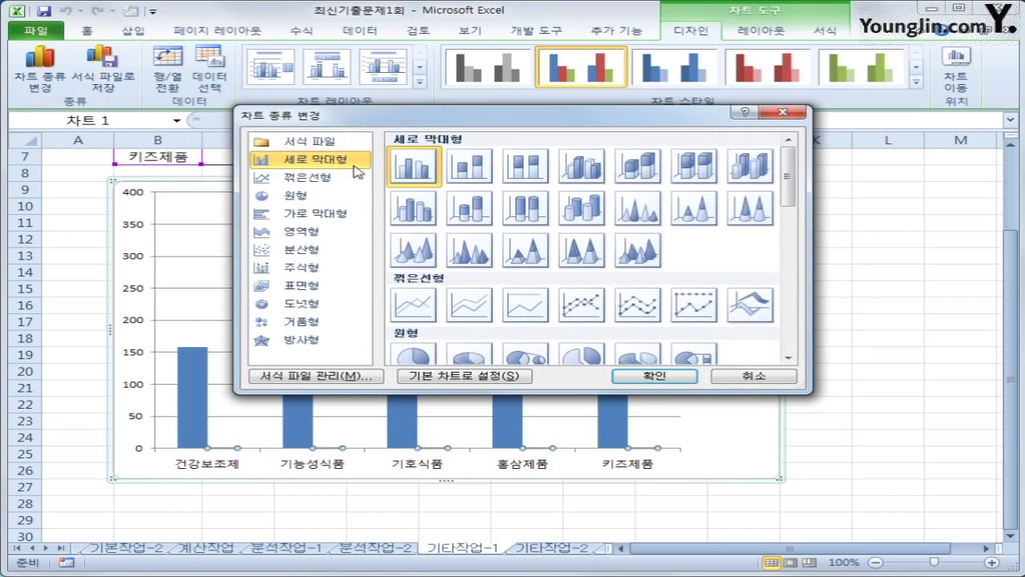
left_click(581, 307)
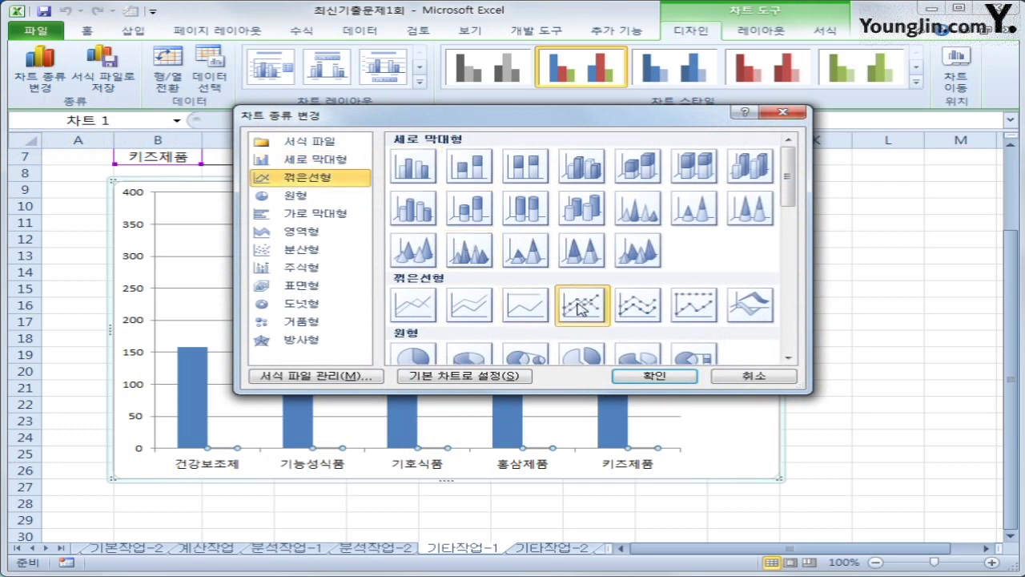
left_click(653, 375)
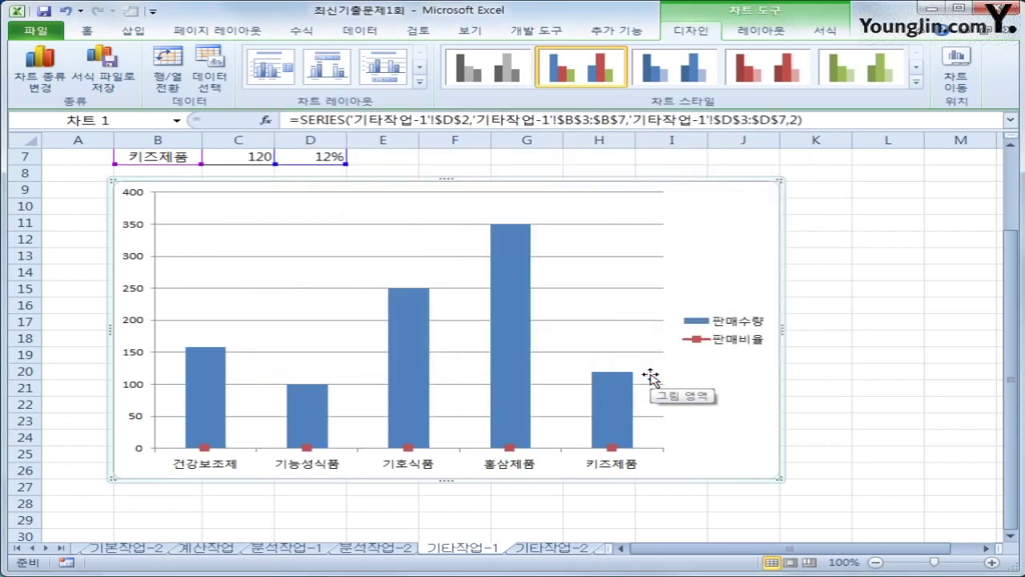
Plot the 판매비율 line series on the secondary axis (보조 축).
left_click(408, 449)
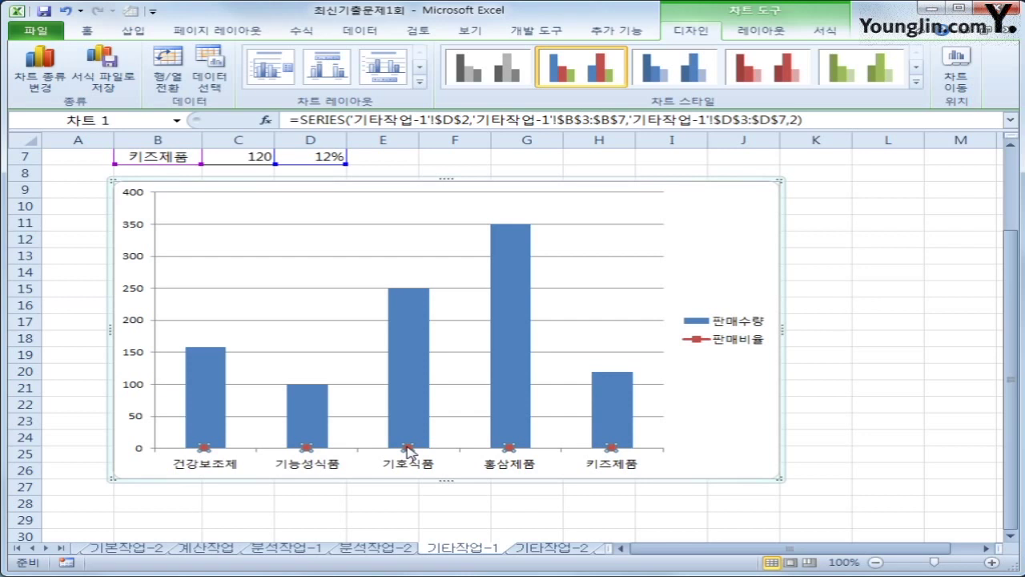
right_click(408, 450)
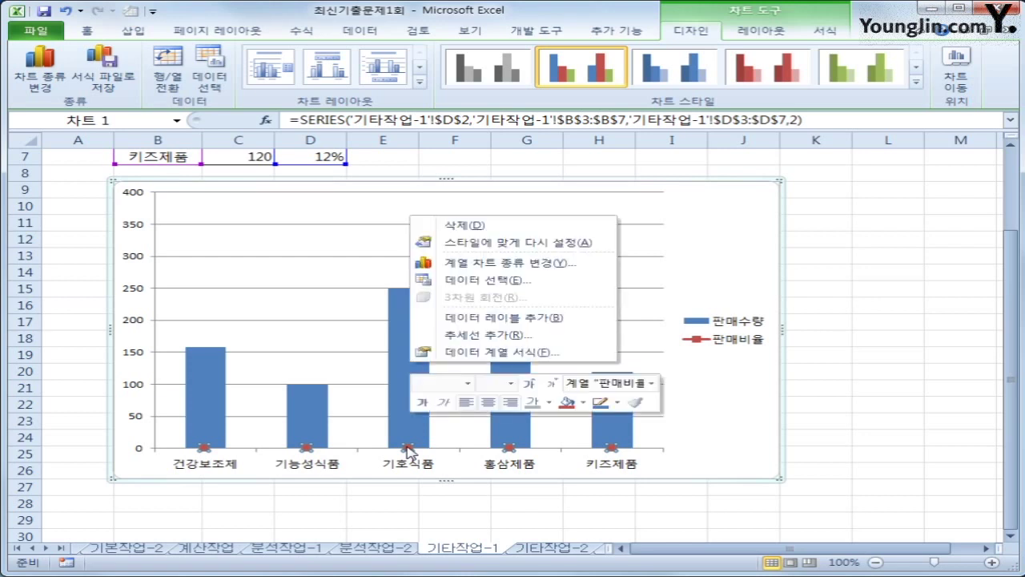
left_click(474, 356)
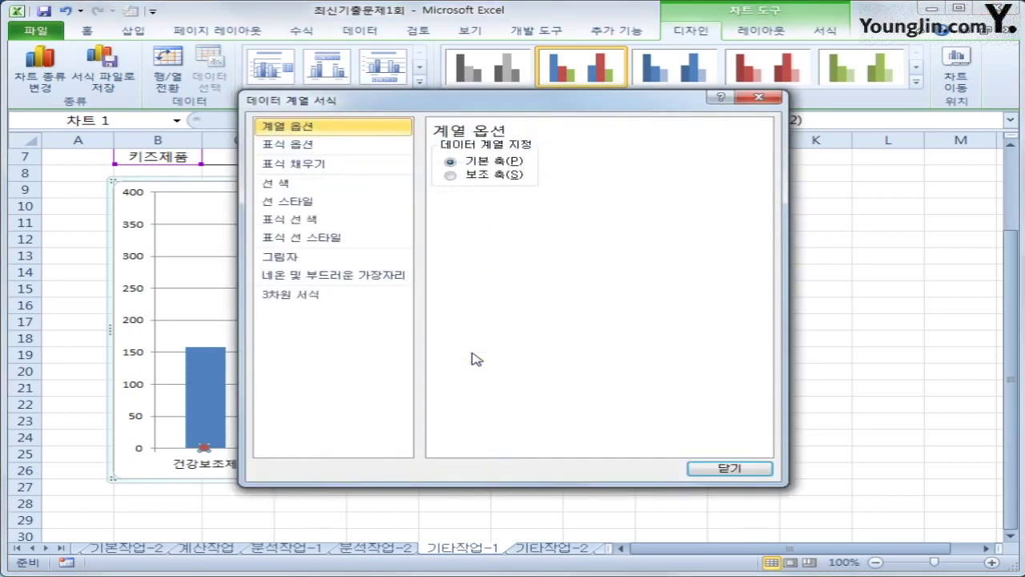
left_click(514, 175)
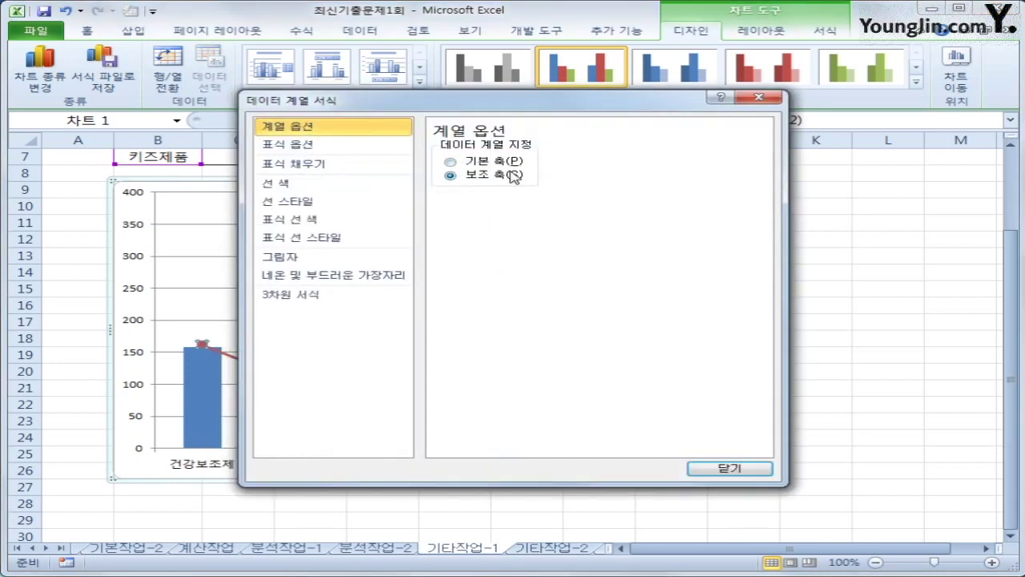
left_click(718, 468)
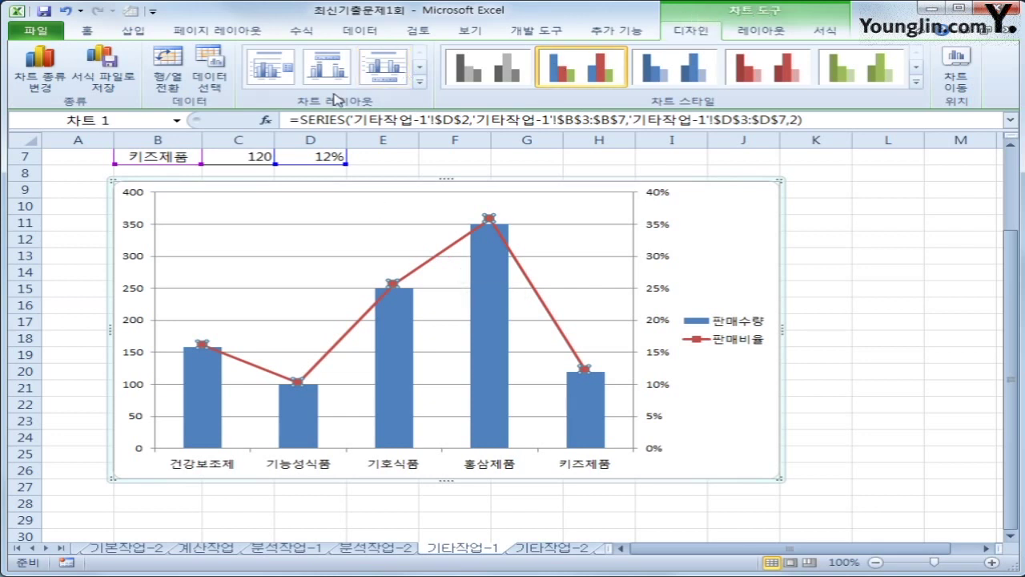
Apply the chart layout that has a chart title, both axis titles and a side legend, and title the chart "선물세트 판매현황".
left_click(420, 83)
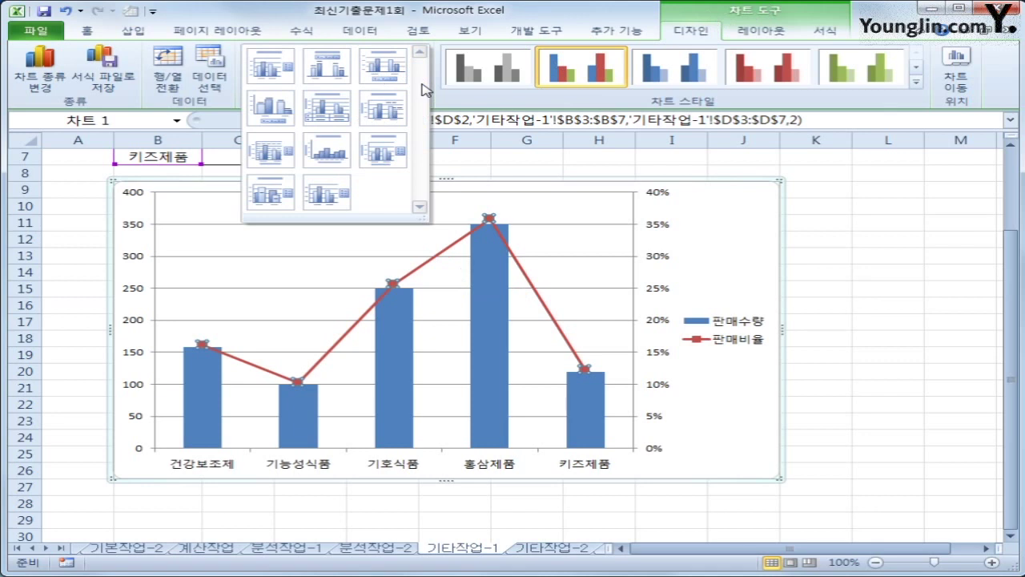
left_click(400, 149)
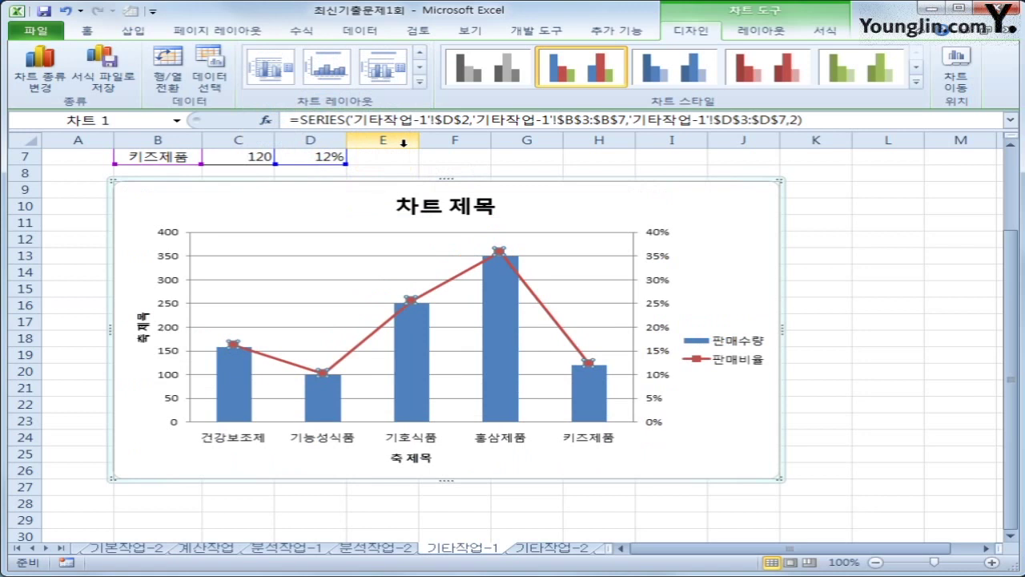
left_click(463, 209)
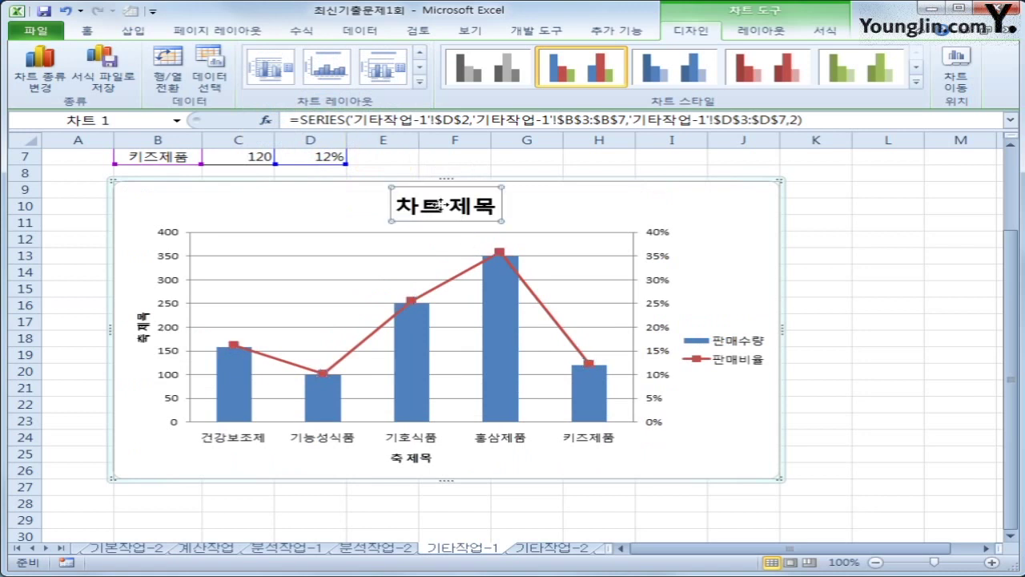
left_click_drag(400, 206, 500, 208)
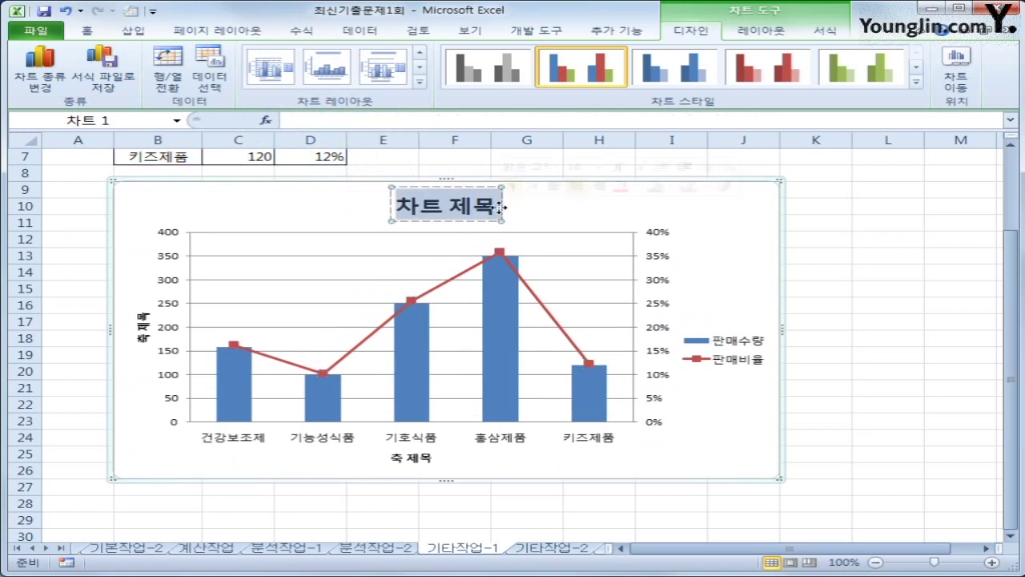
type("선물")
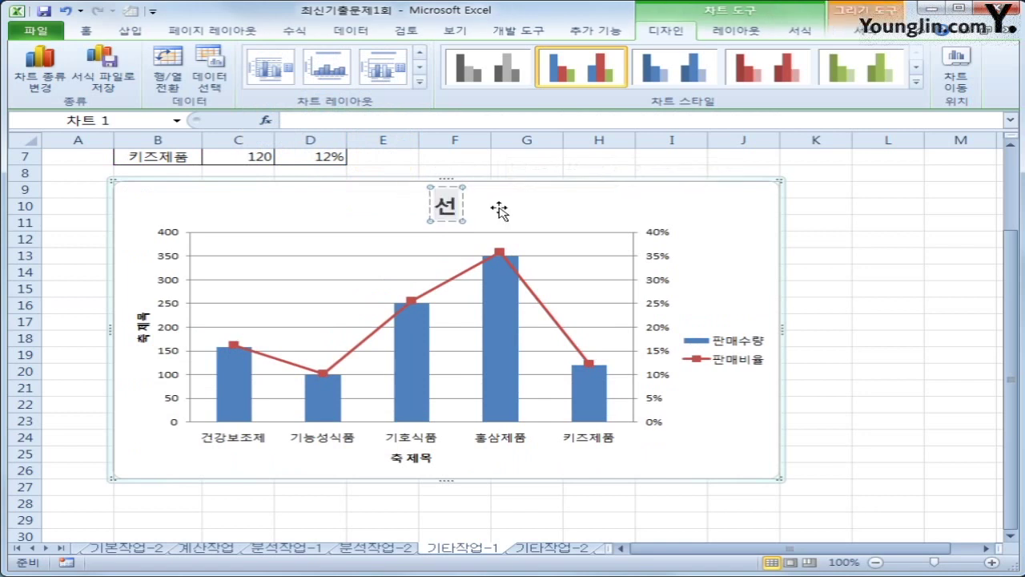
type("세트 판매현황")
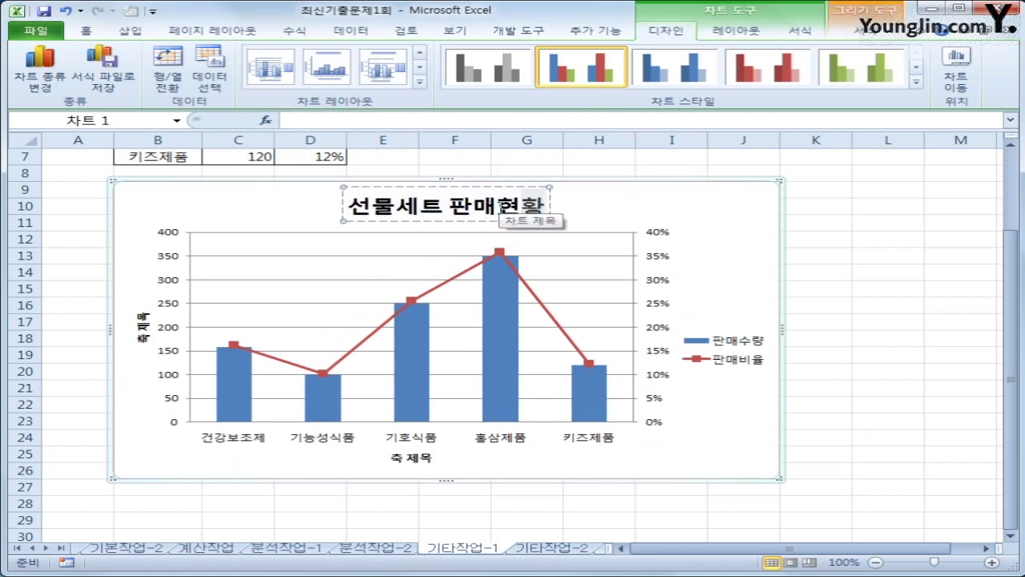
Set the primary vertical axis title to "판매수량".
left_click(143, 327)
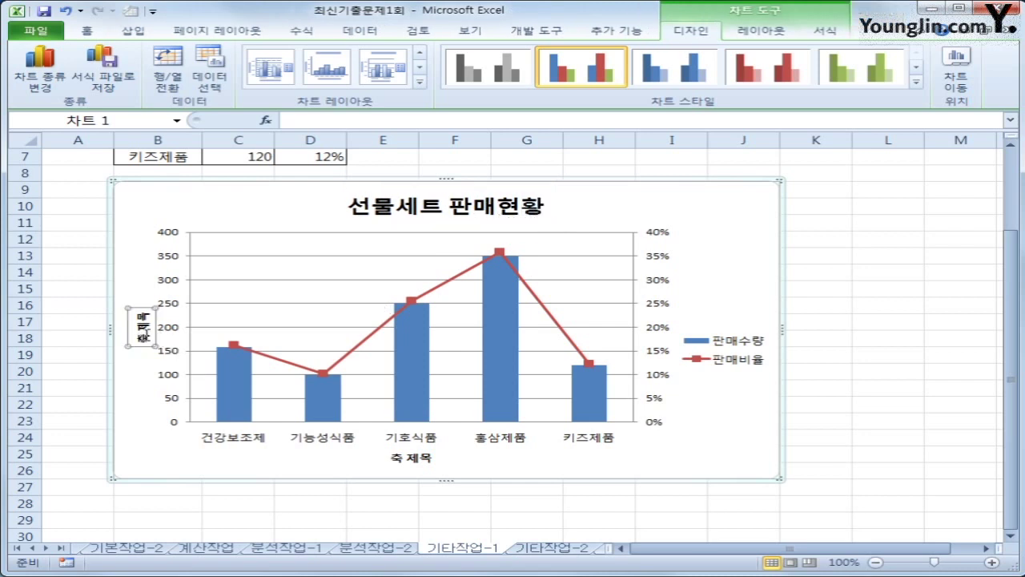
left_click_drag(142, 312, 152, 346)
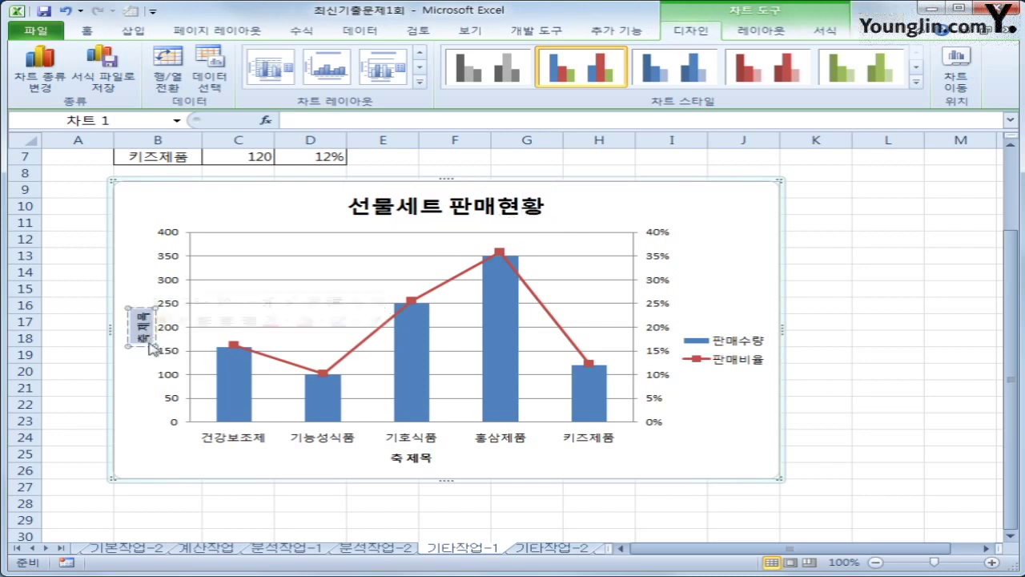
type("판매수량")
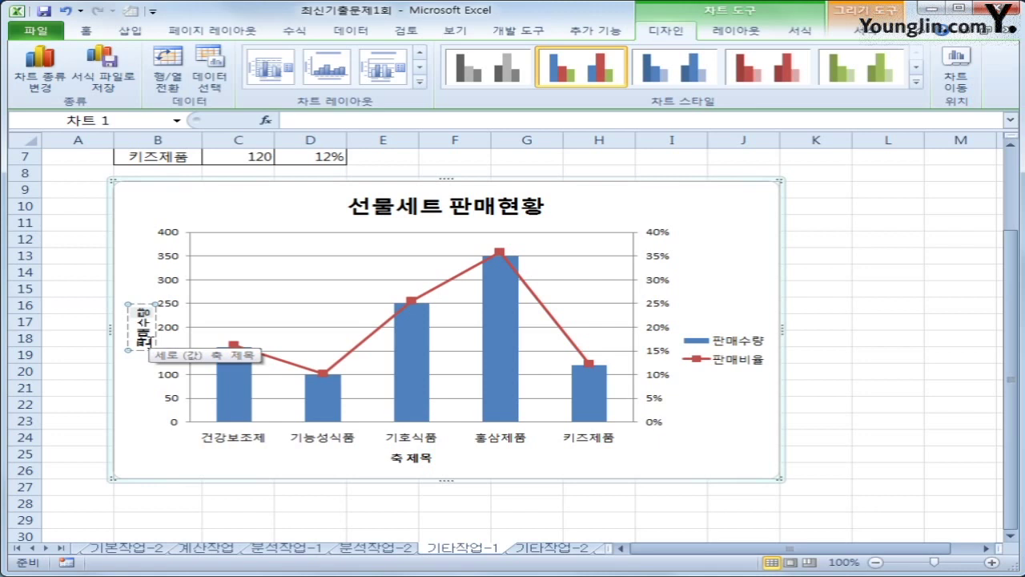
Add a rotated title (제목 회전) to the secondary vertical axis and set its text to "판매비율".
left_click(753, 29)
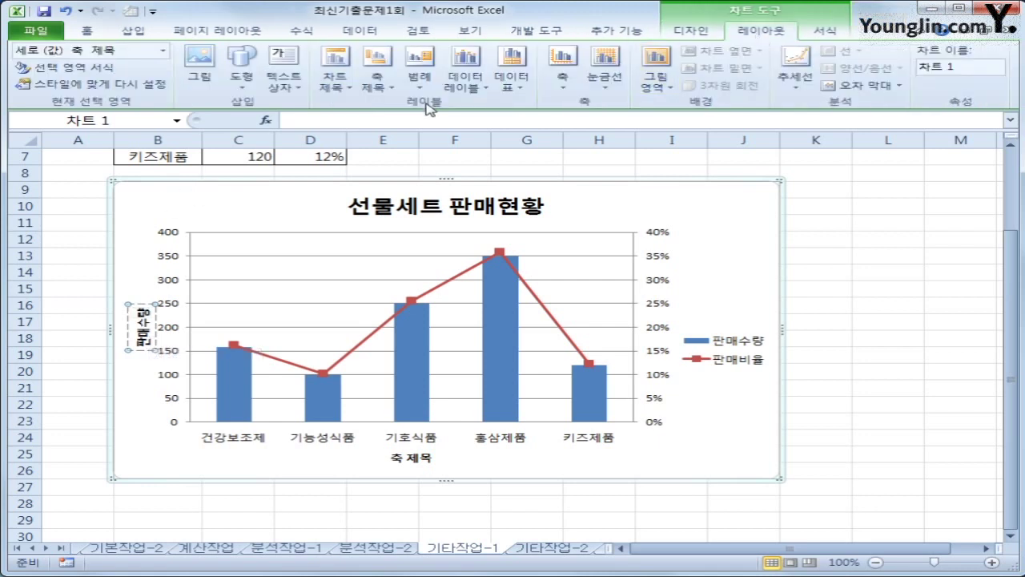
left_click(376, 84)
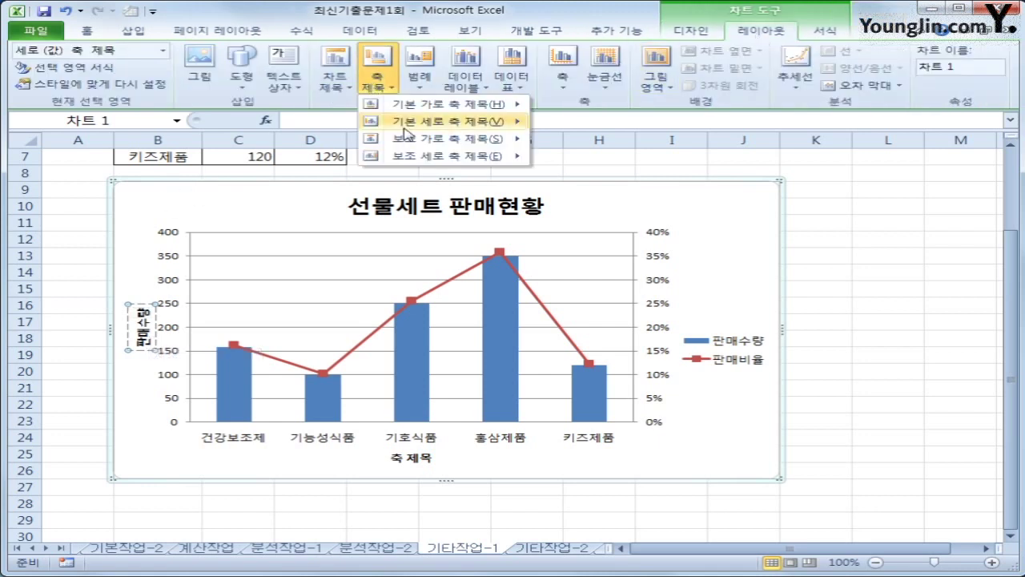
mouse_move(418, 157)
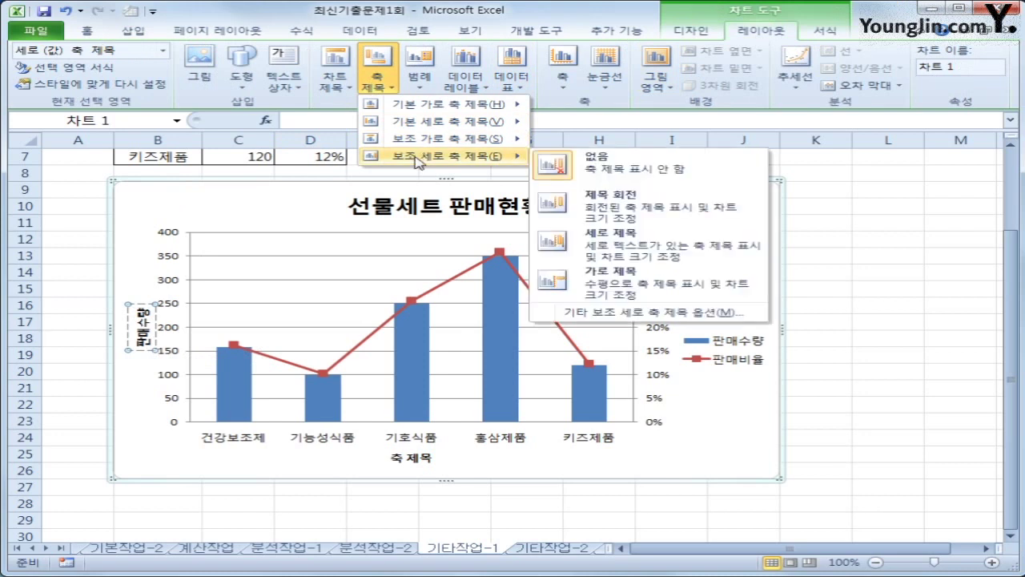
left_click(604, 212)
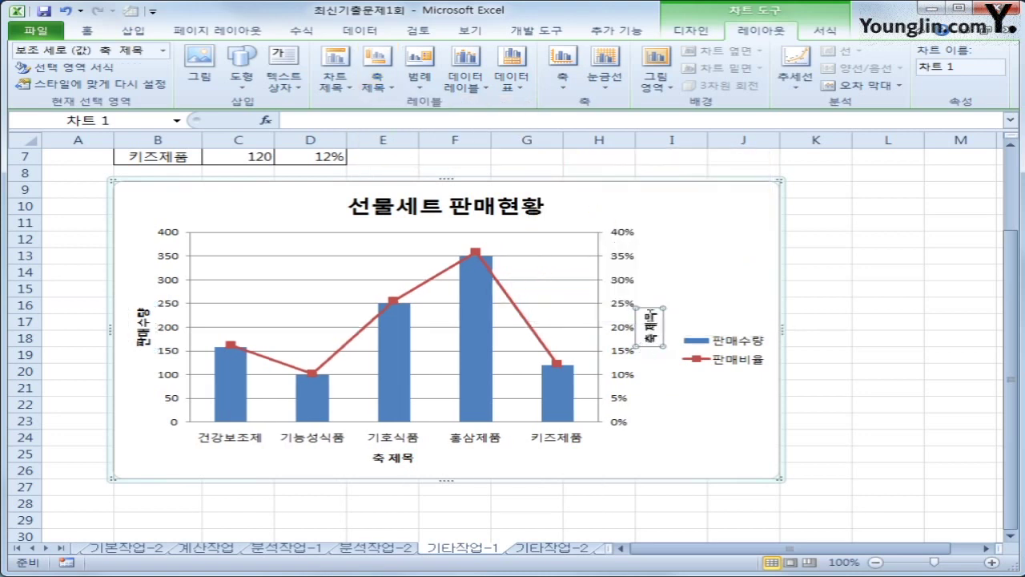
triple_click(650, 343)
type("판매비율")
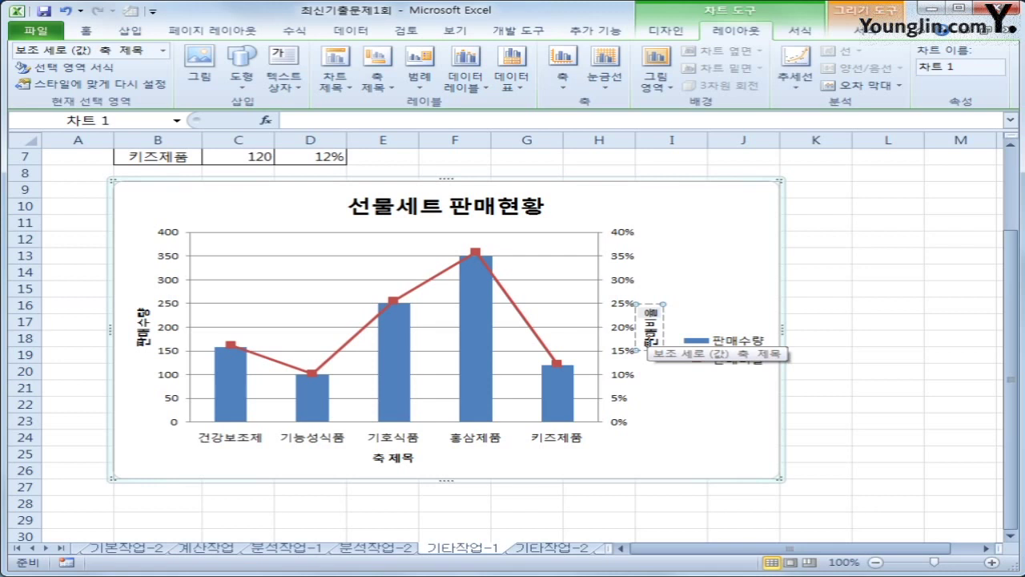
left_click(737, 274)
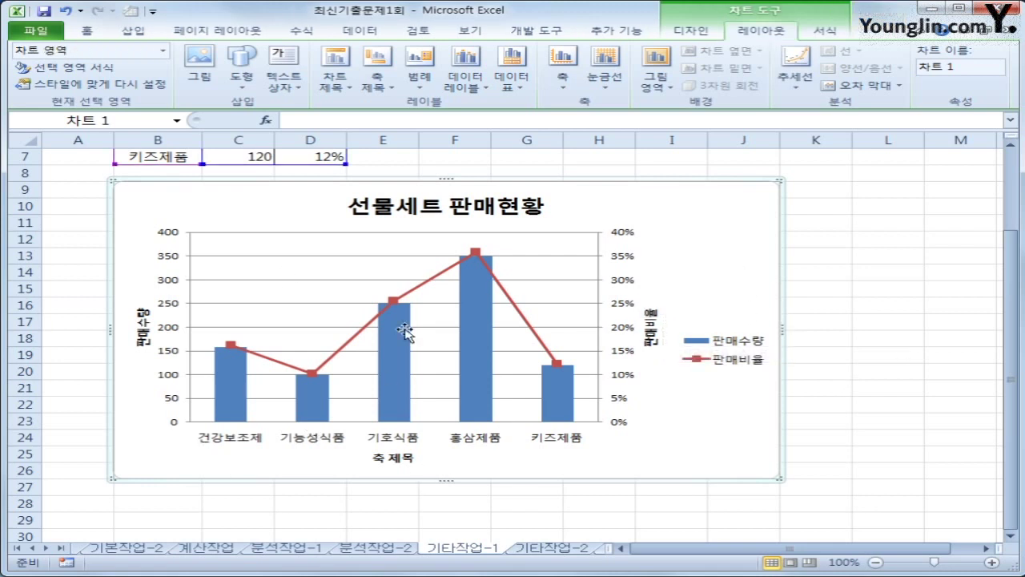
Set the horizontal axis title to "구분".
left_click(381, 456)
left_click_drag(378, 454, 416, 461)
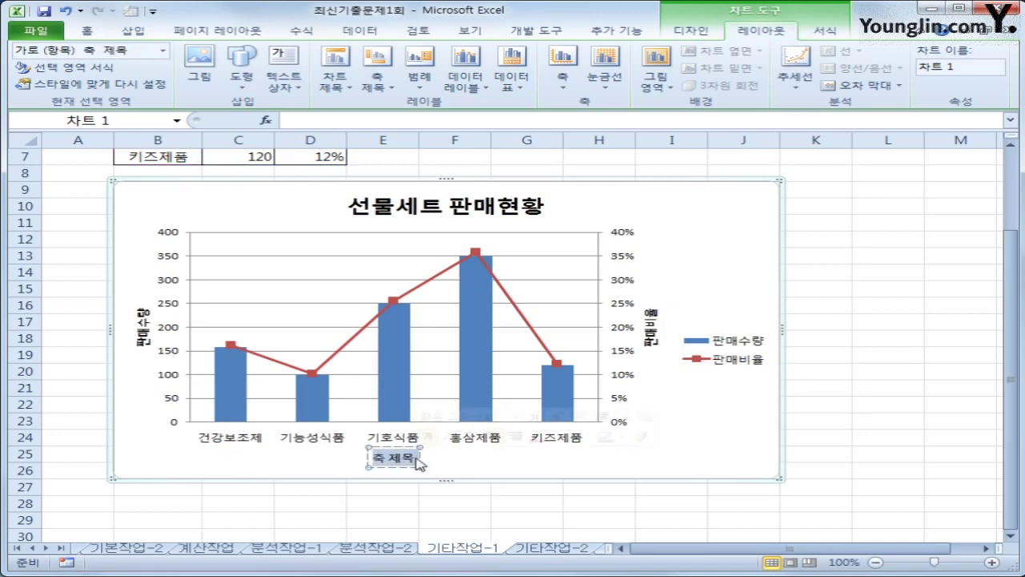
type("구분")
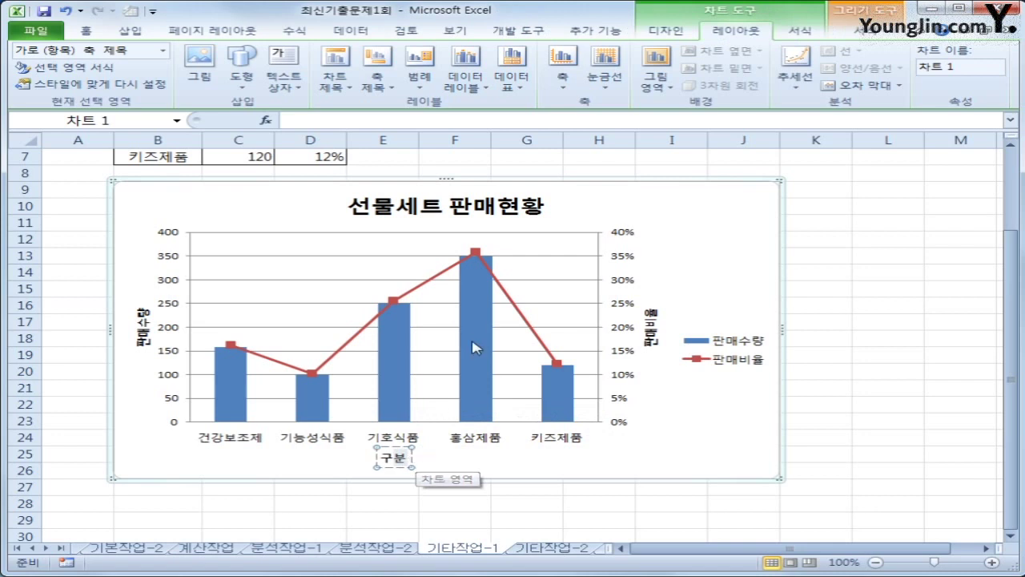
Add a data label in the centre (가운데) of only the 홍삼제품 column of the 판매수량 series.
left_click(483, 358)
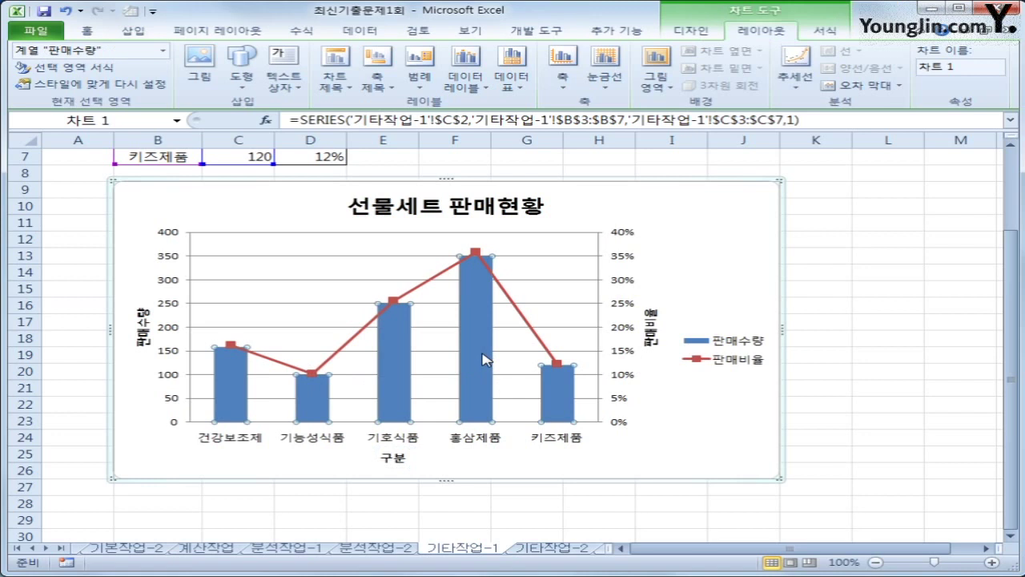
left_click(484, 358)
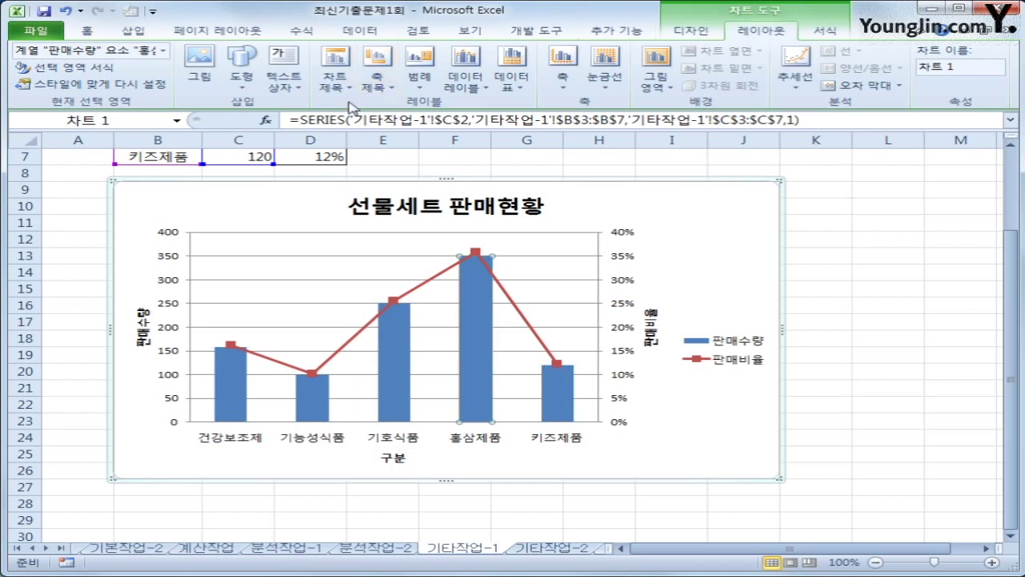
left_click(478, 89)
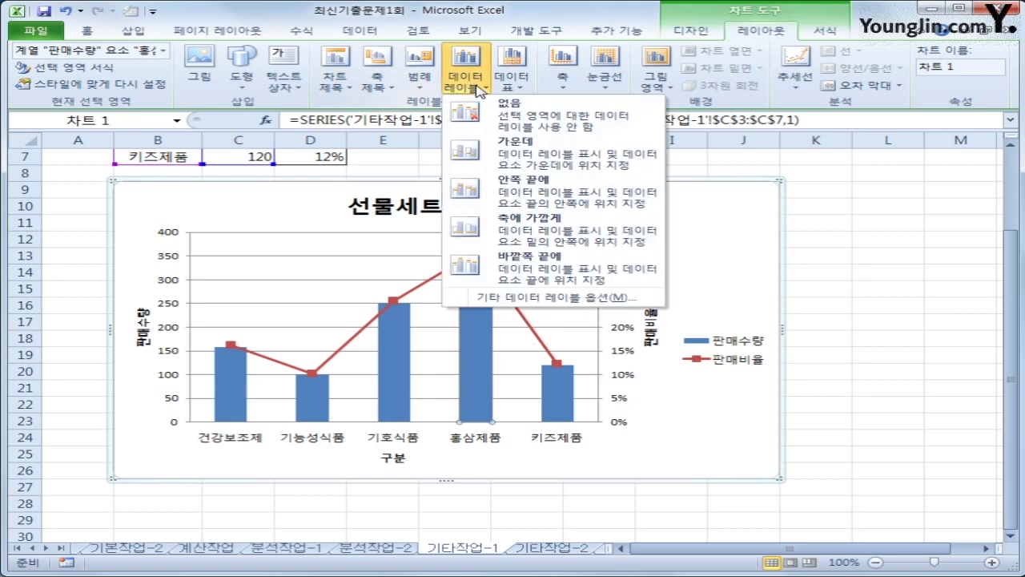
left_click(526, 152)
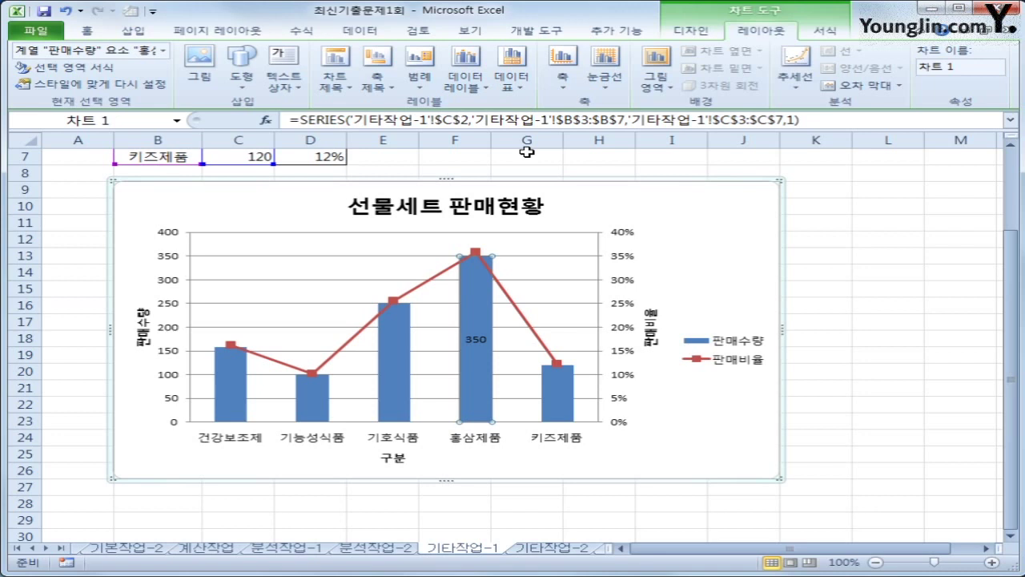
Give the chart area border rounded corners (둥근 모서리) in its border style settings.
left_click(706, 241)
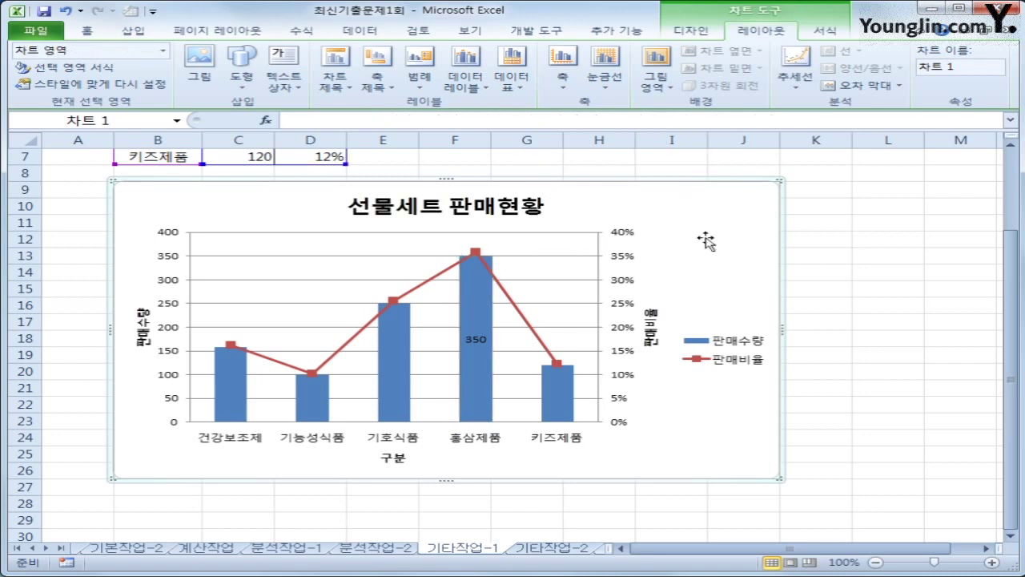
key("shift+F10")
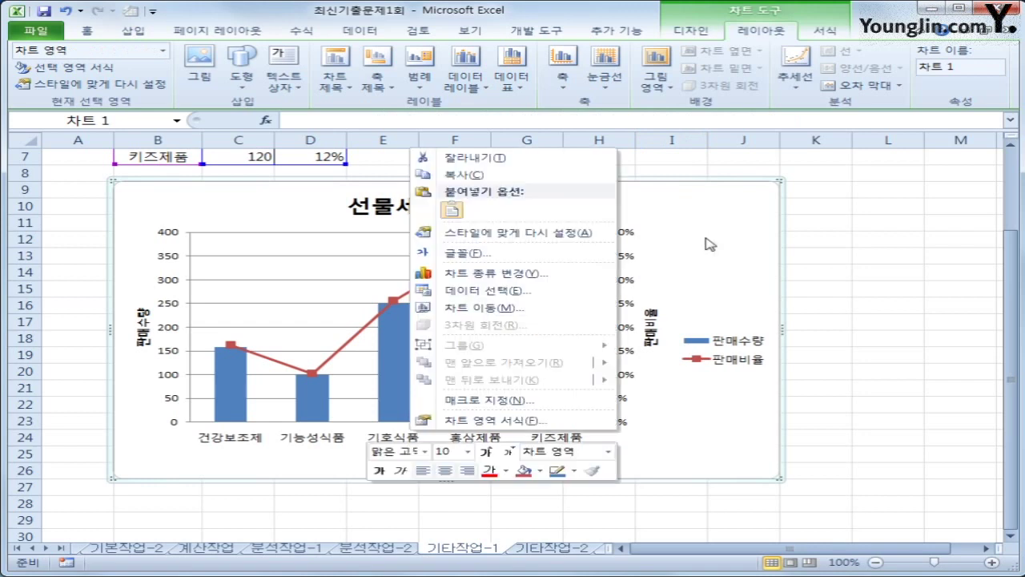
left_click(495, 425)
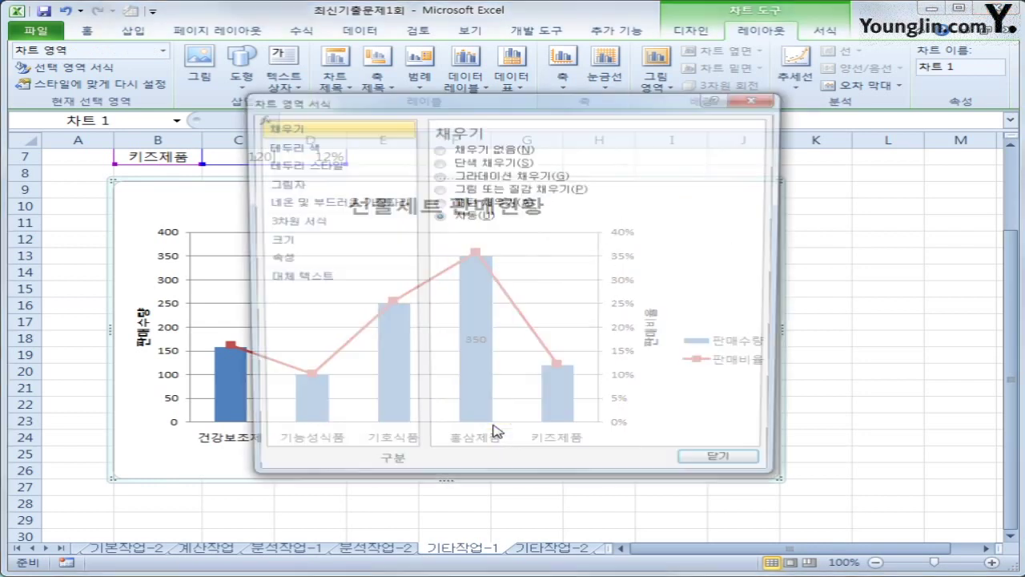
left_click(357, 166)
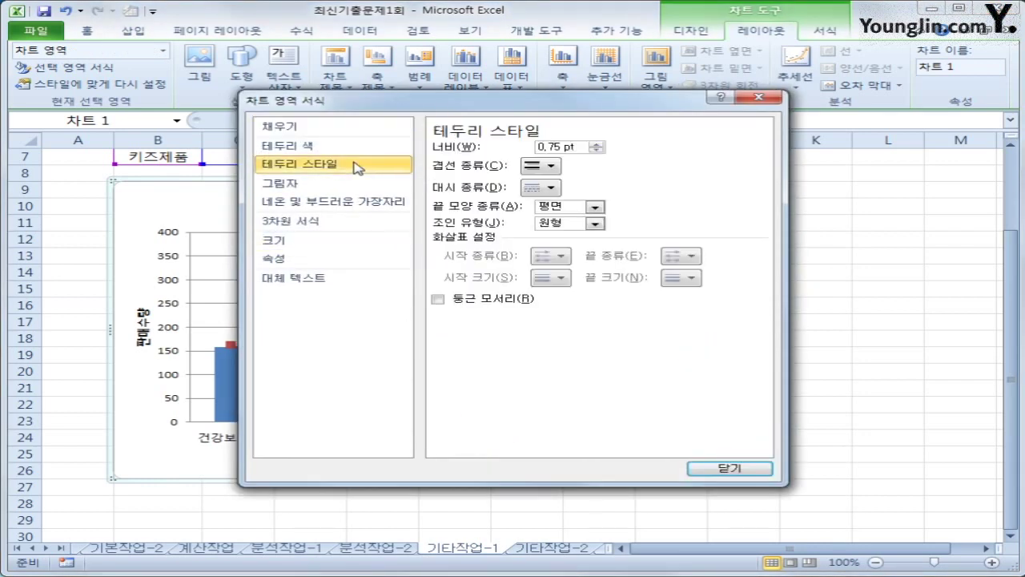
left_click(487, 303)
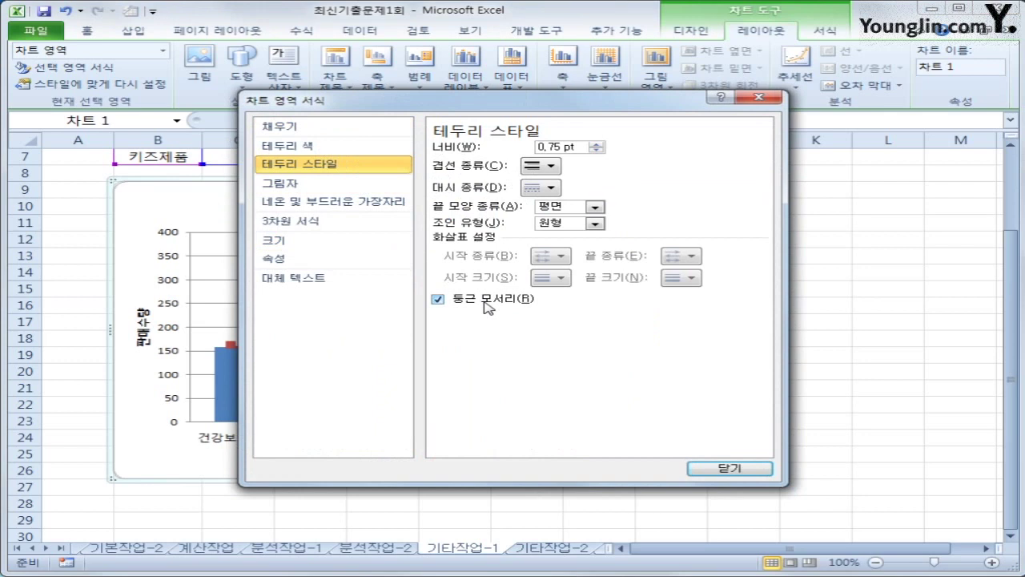
Apply the centre preset of the inner (안쪽) shadows to the chart area and close the formatting dialog.
left_click(284, 183)
left_click(527, 153)
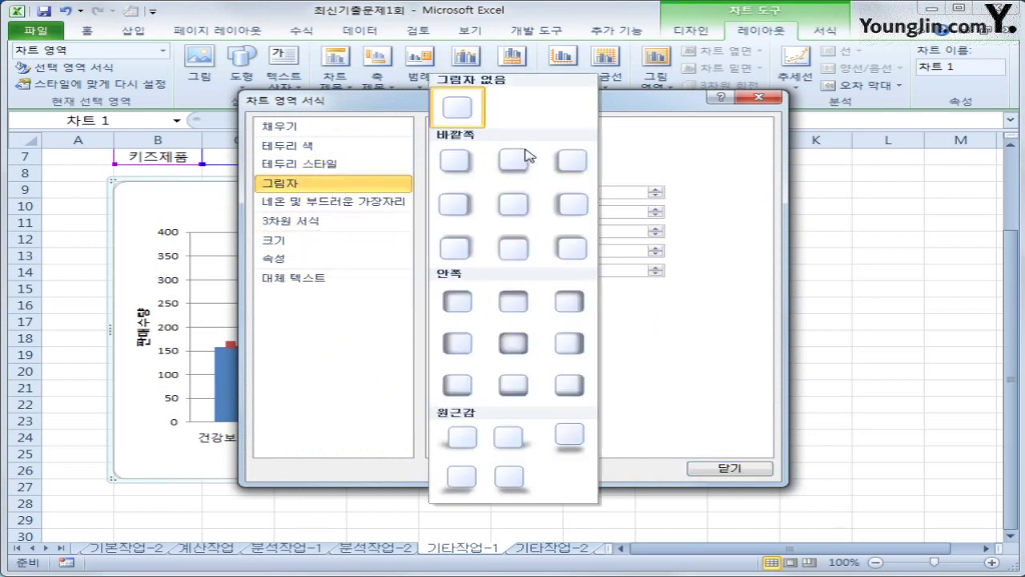
left_click(507, 358)
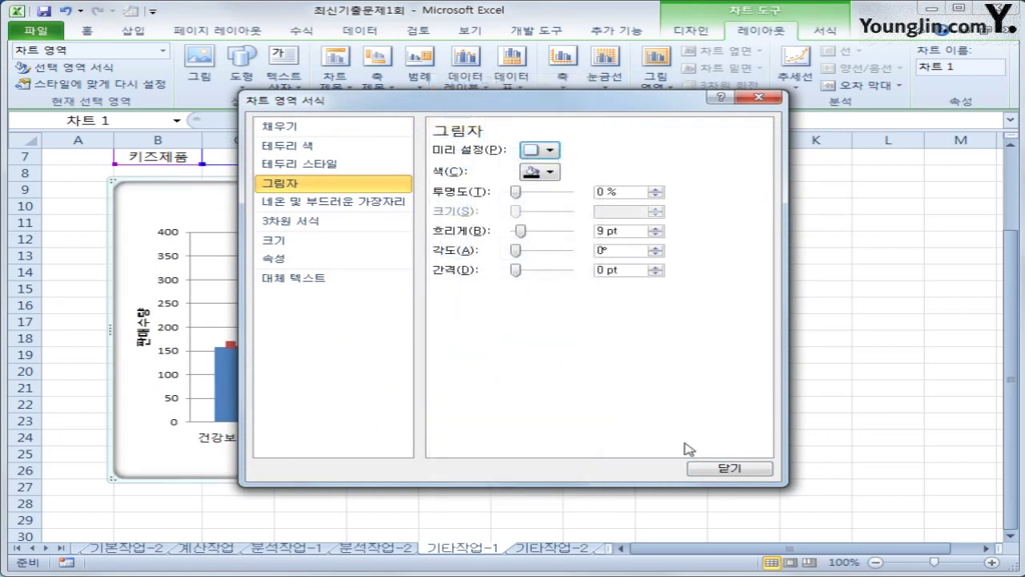
left_click(742, 475)
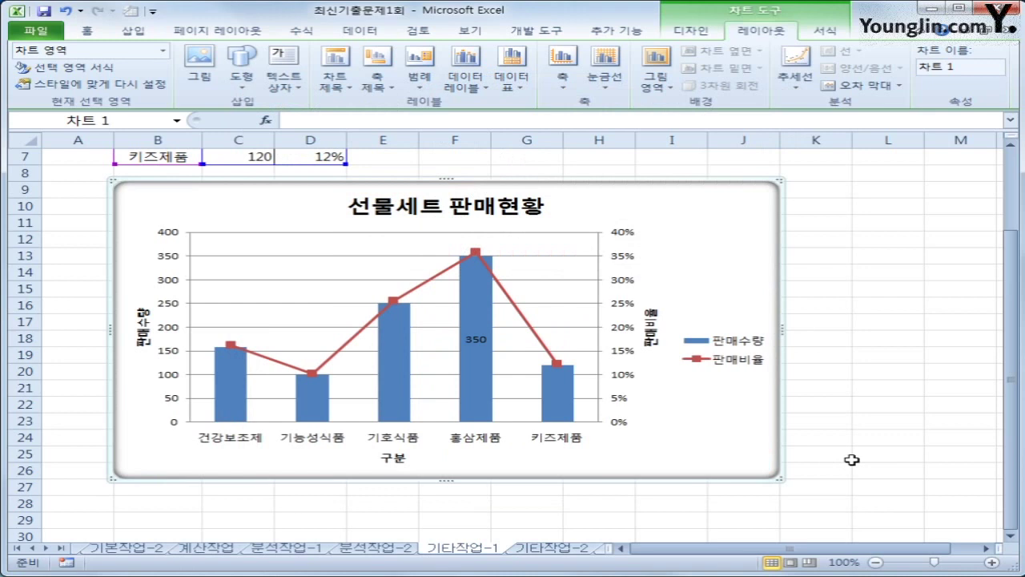
left_click(851, 460)
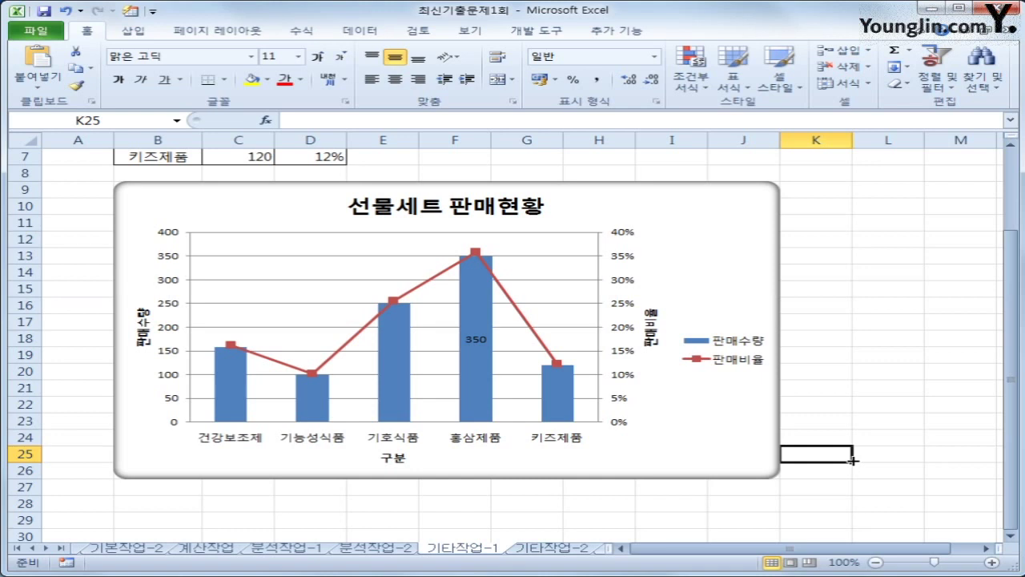
Fix the primary vertical axis (판매수량) minimum at 0 and maximum at 400.
left_click(171, 310)
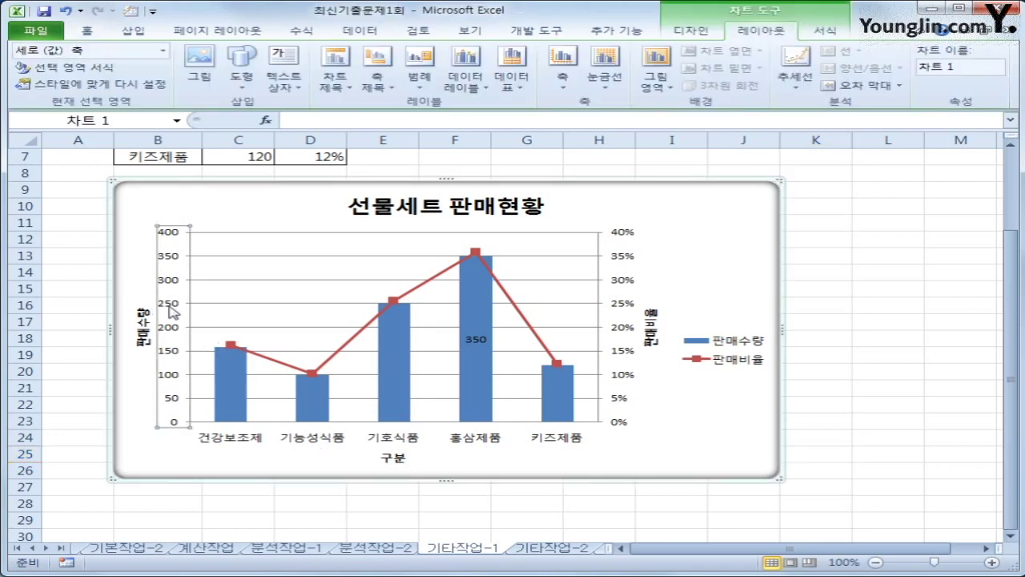
right_click(172, 311)
left_click(245, 458)
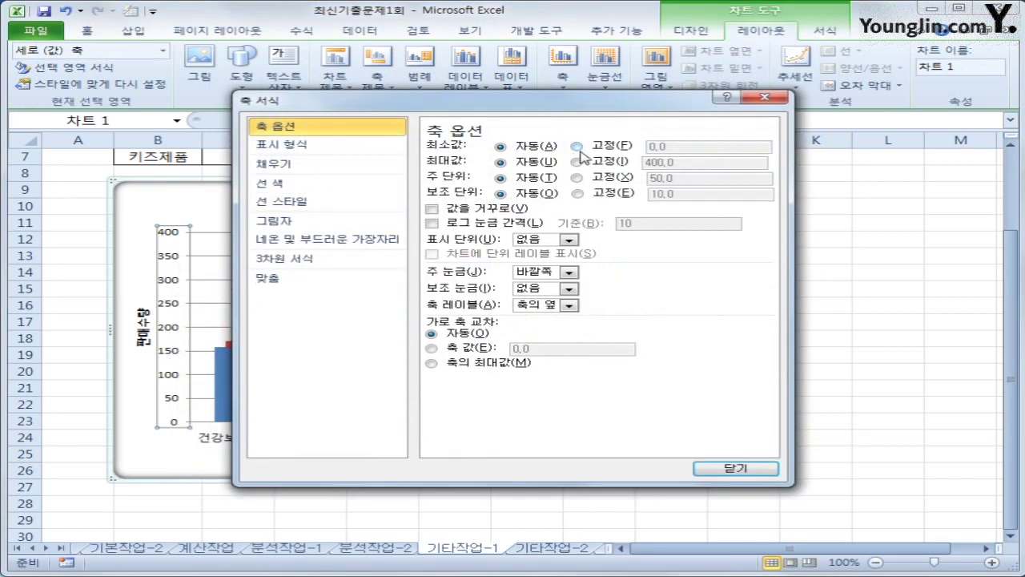
left_click(577, 146)
double_click(683, 147)
type("0")
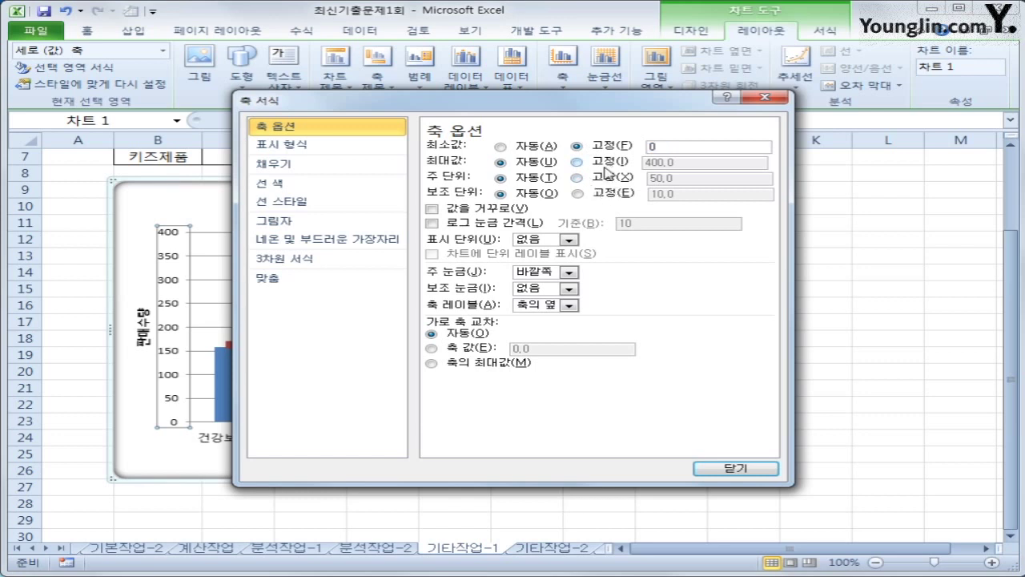
left_click(577, 162)
double_click(684, 163)
type("400")
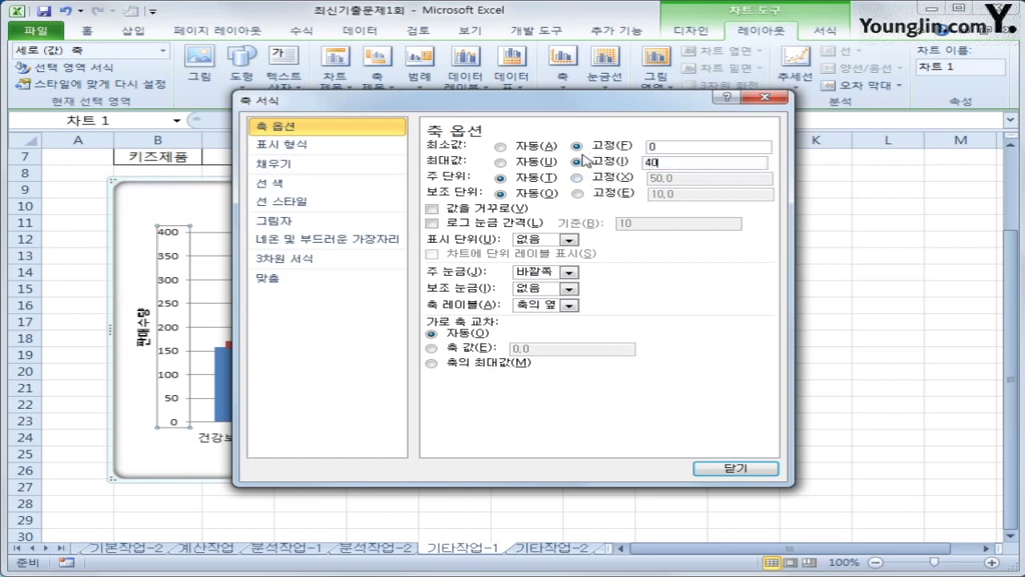
Fix the primary vertical axis major unit at 100 and close the axis formatting.
left_click(577, 177)
double_click(688, 175)
type("1")
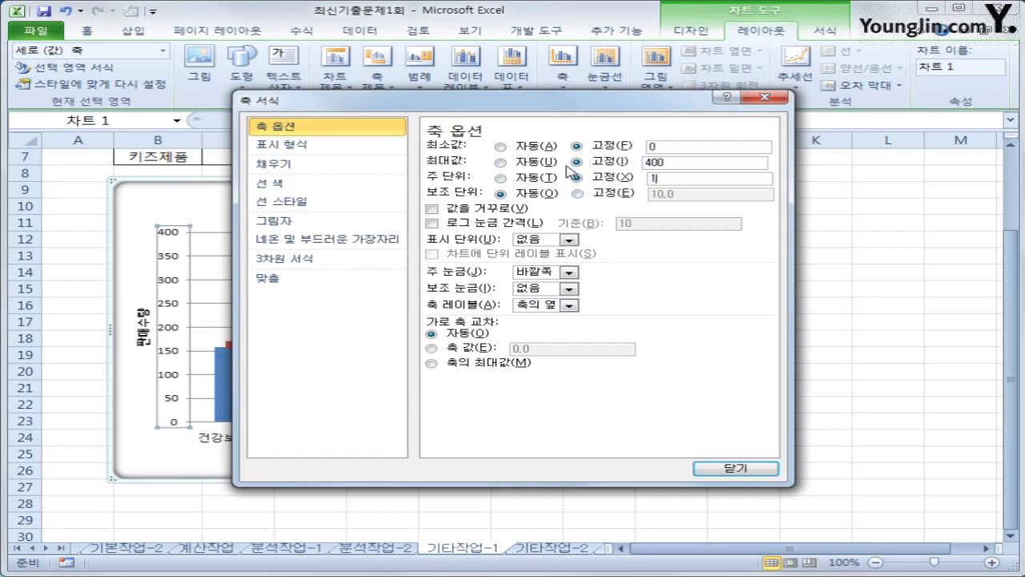
type("00")
left_click(711, 468)
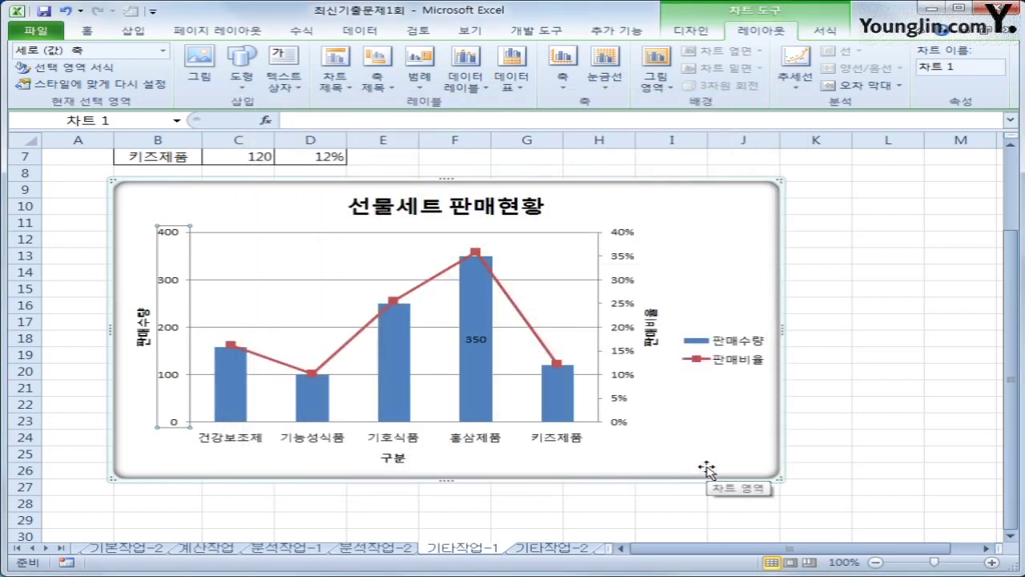
Fix the secondary vertical axis (판매비율) at minimum 0, maximum 0.4 and major unit 0.1, closing the axis formatting.
left_click(625, 261)
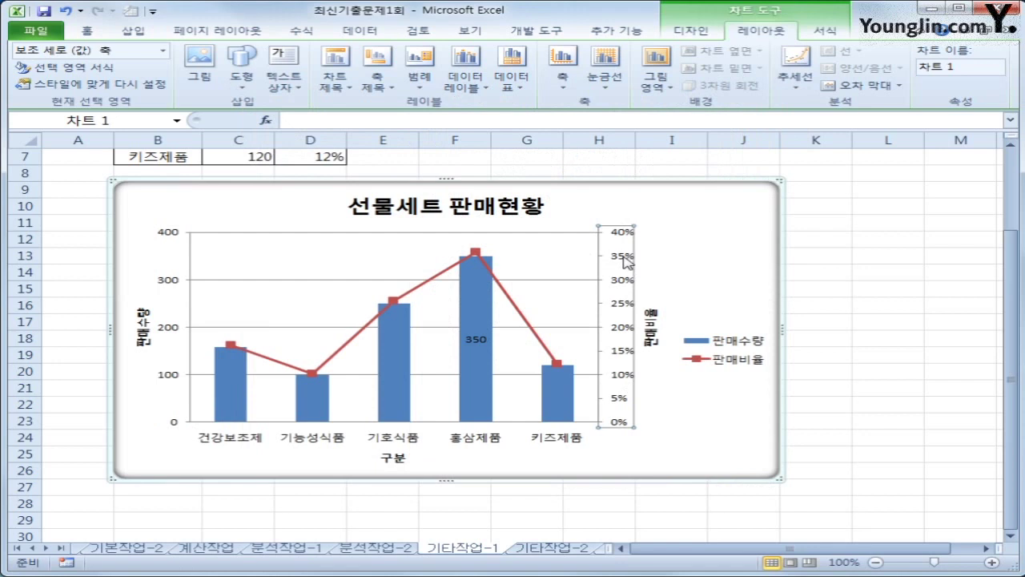
right_click(624, 261)
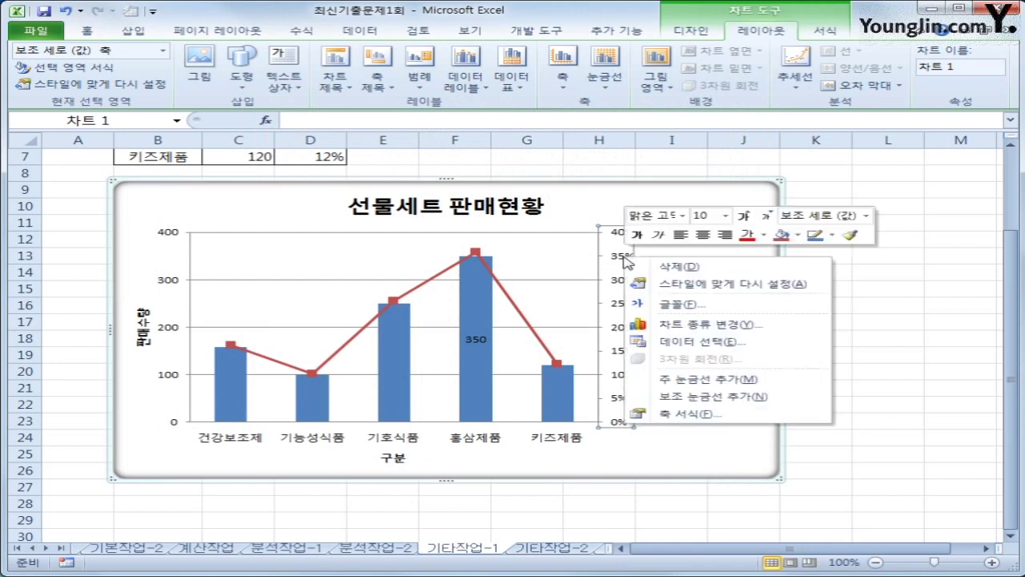
left_click(690, 414)
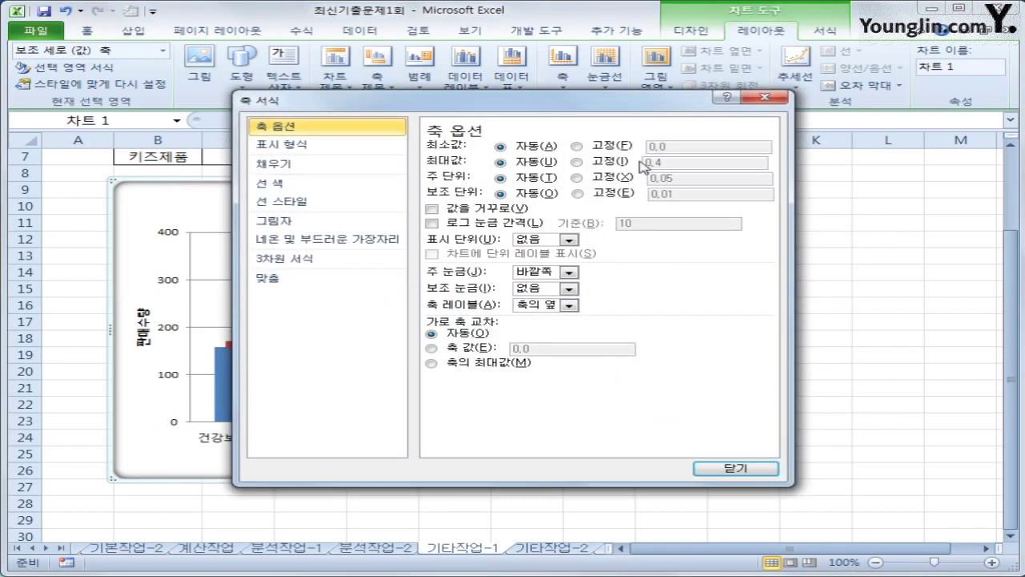
left_click(577, 145)
type("0")
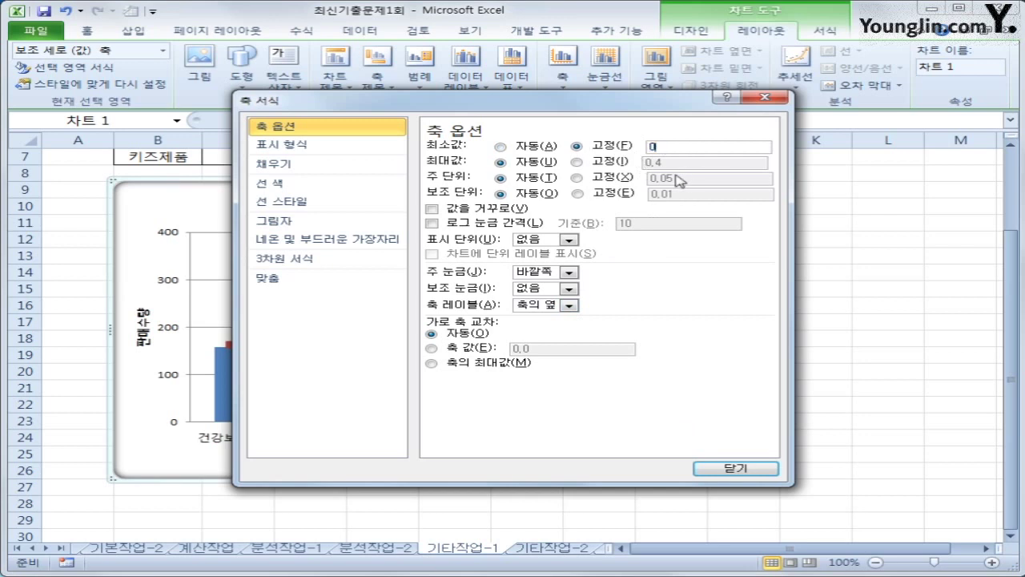
left_click(608, 161)
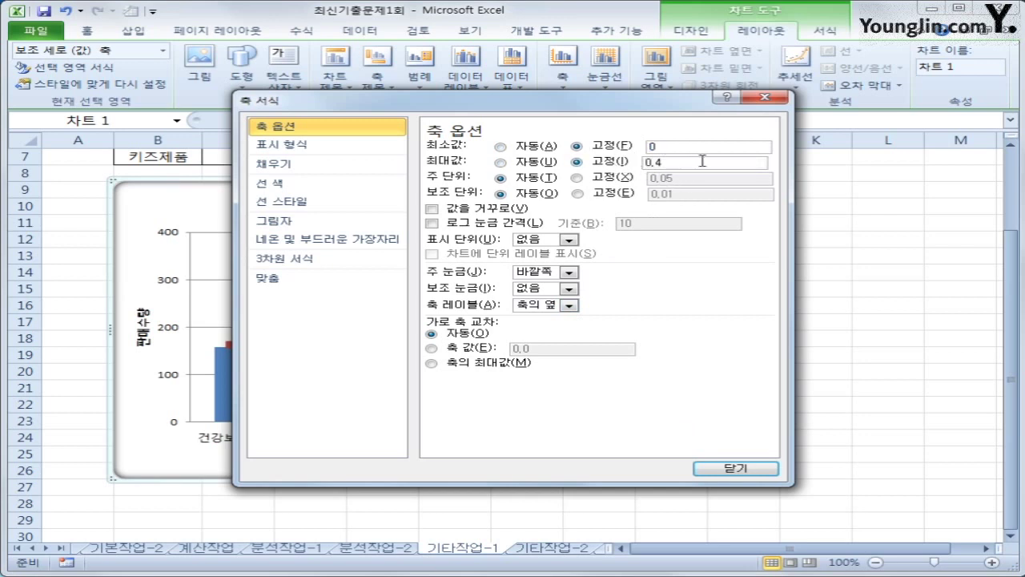
left_click(618, 176)
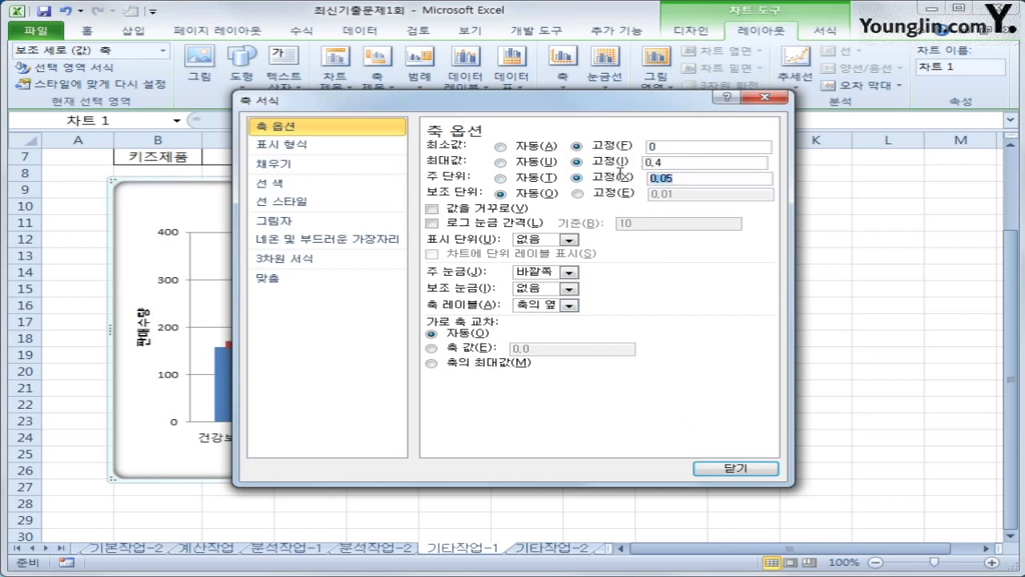
type("0.1")
left_click(735, 468)
left_click(816, 467)
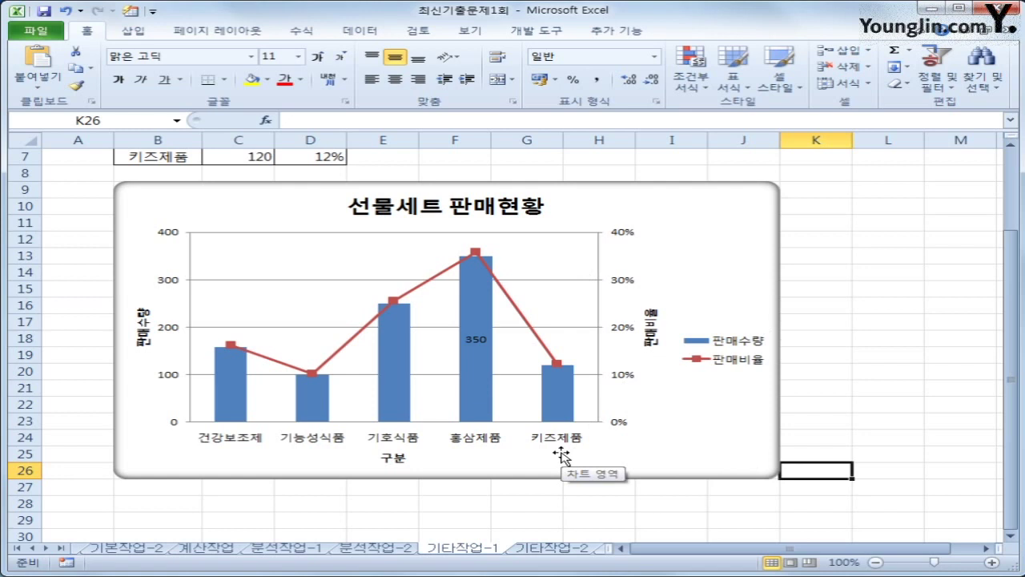
On the 기타작업-2 sheet, turn on design mode and open the click event procedure of the 판매등록 button.
left_click(553, 549)
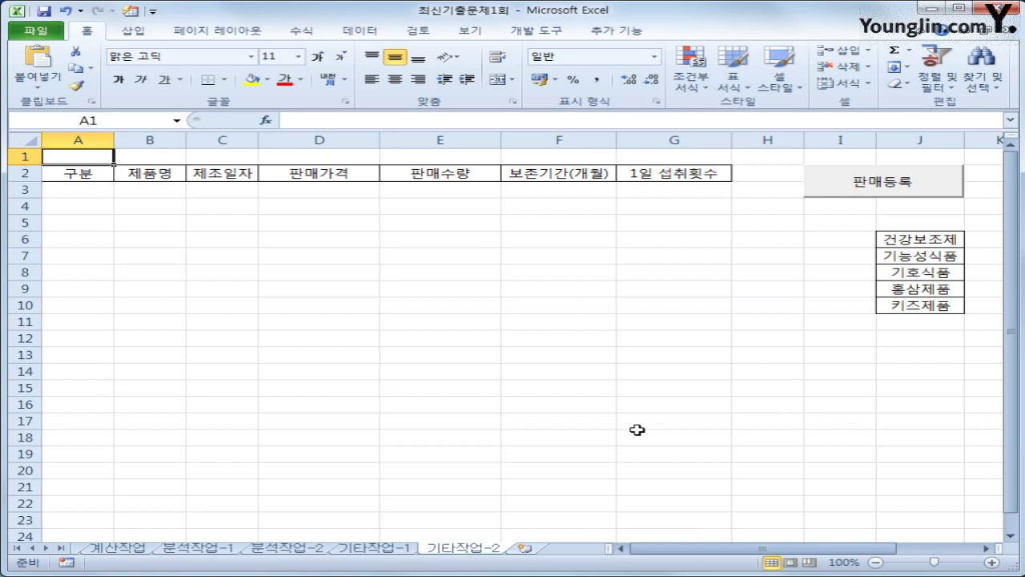
left_click(535, 32)
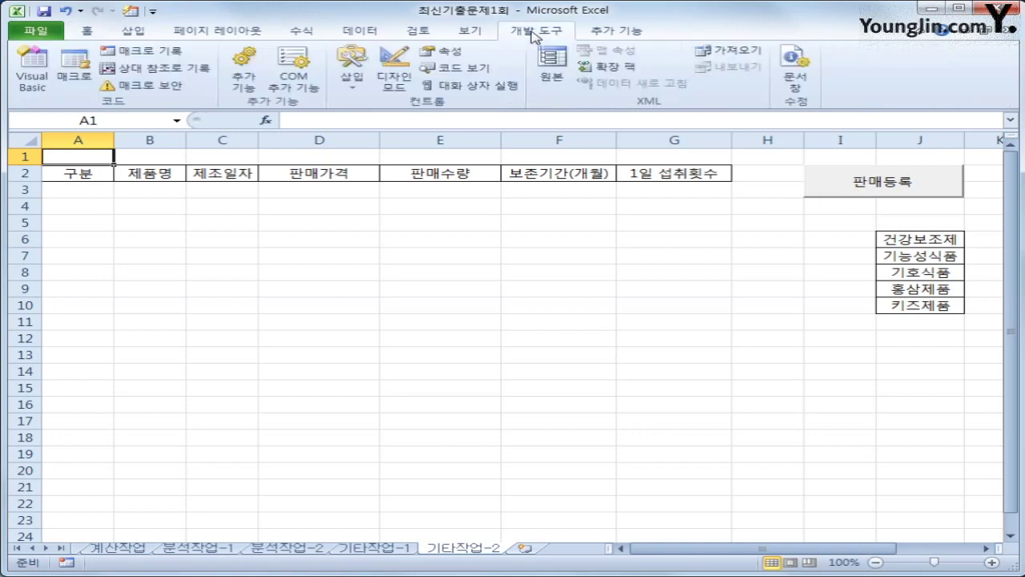
left_click(392, 88)
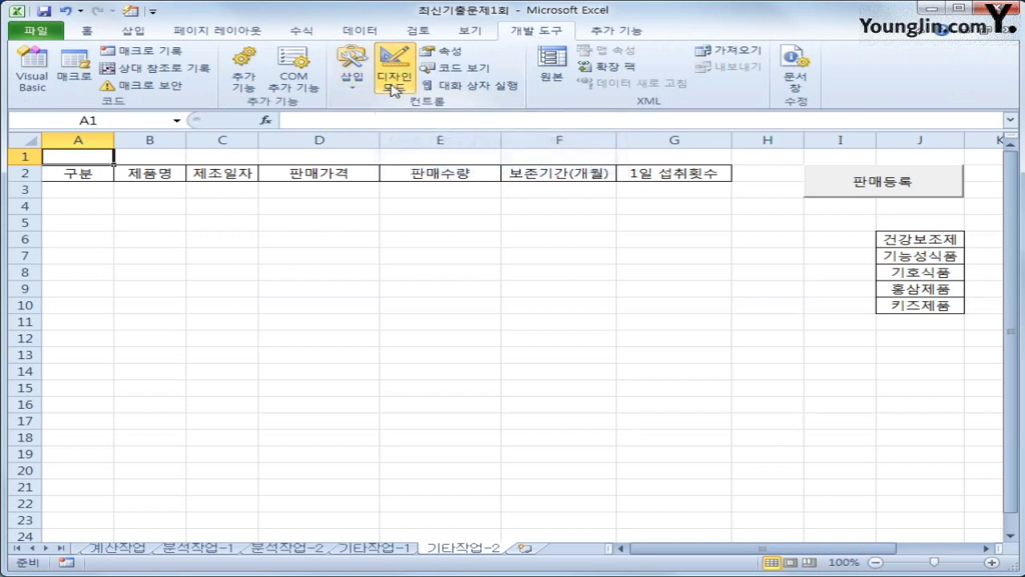
left_click(829, 191)
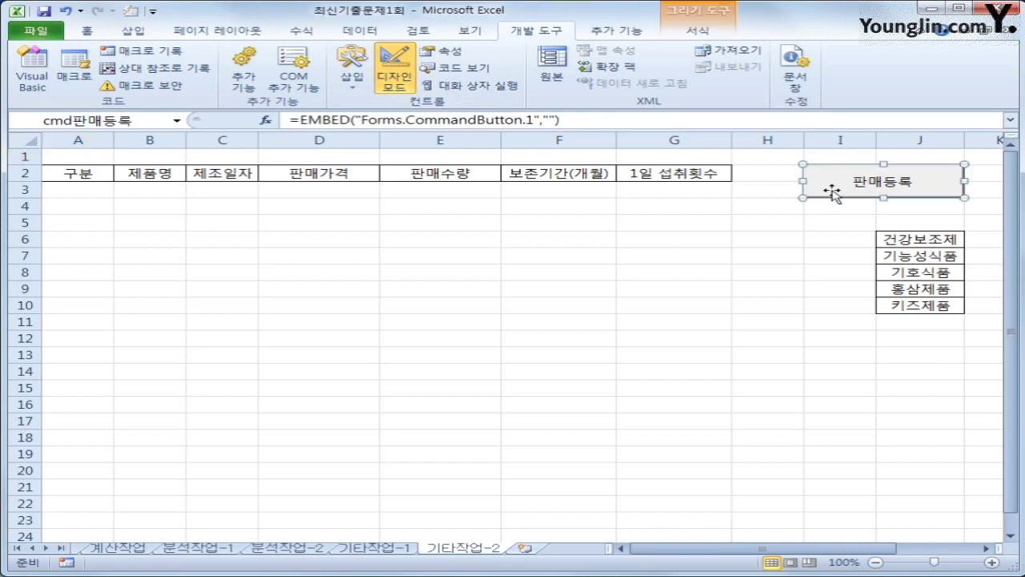
double_click(832, 192)
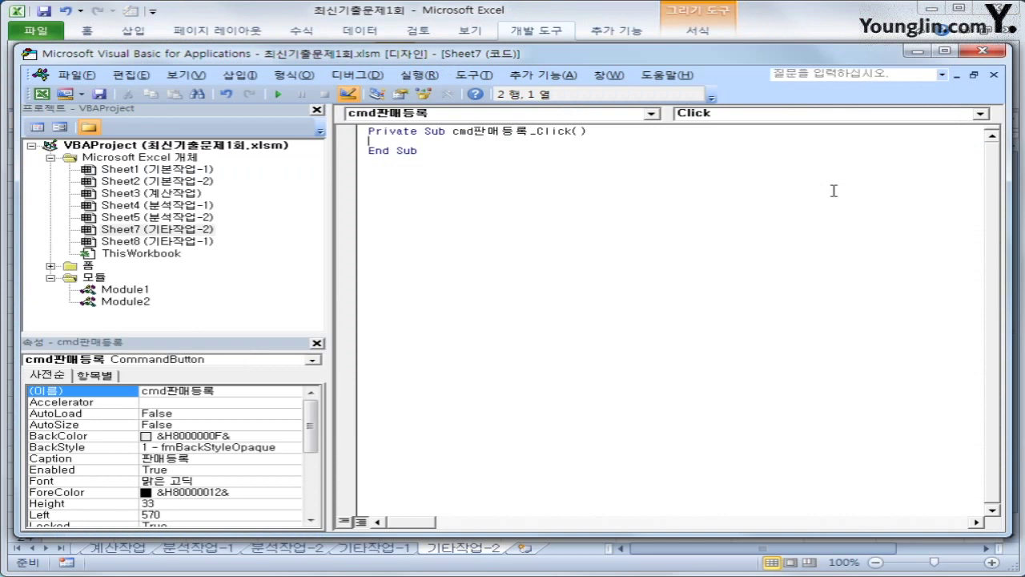
Enter the code line 건강식품판매.Show in the cmd판매등록_Click procedure.
key("Tab")
type("건강식품판매.")
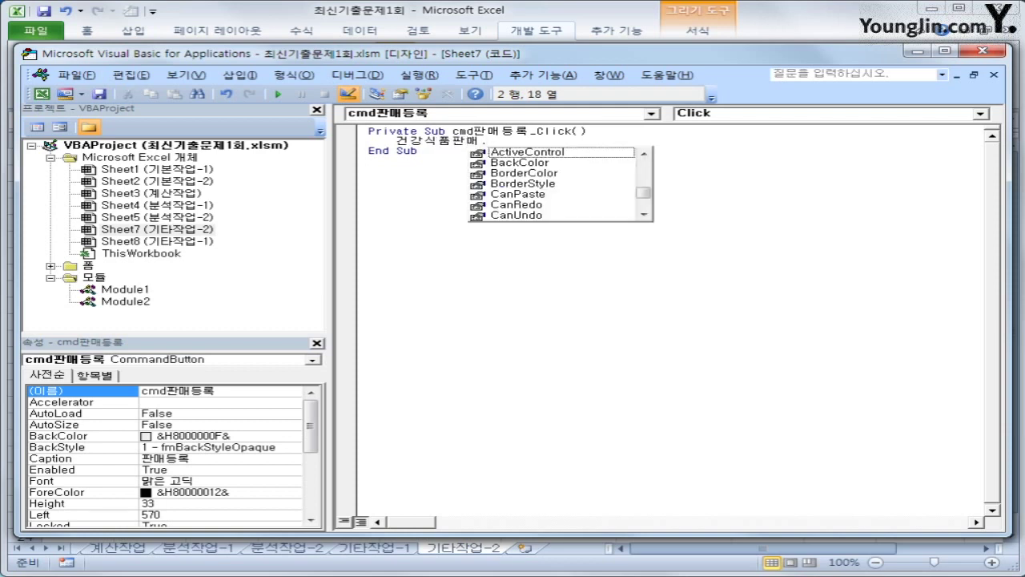
type("sho")
key("Tab")
key("Down")
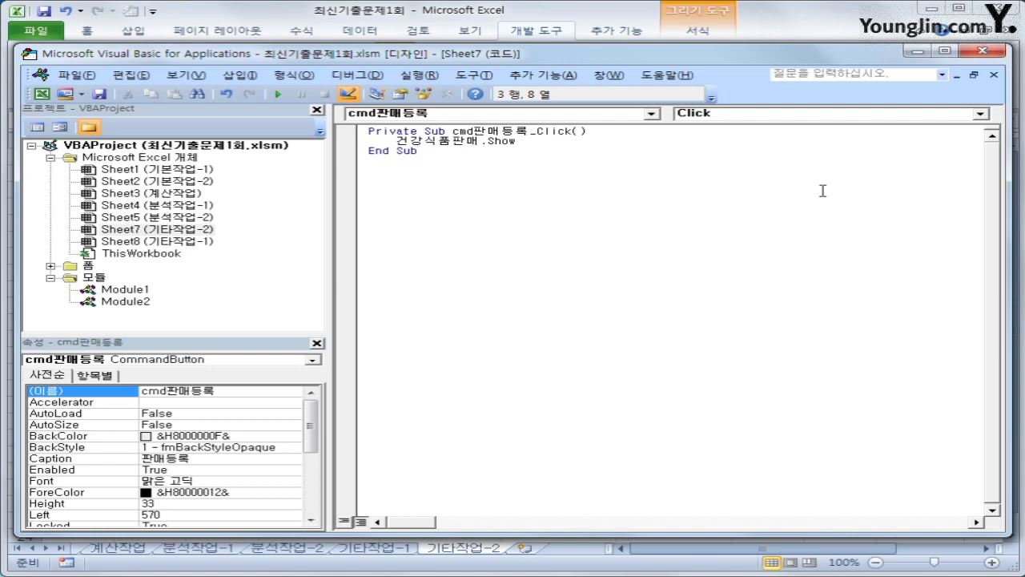
Open the 건강식품판매 form and check the control names of its 구분 combo box, 보존기간 list box and 1회 option button.
double_click(89, 265)
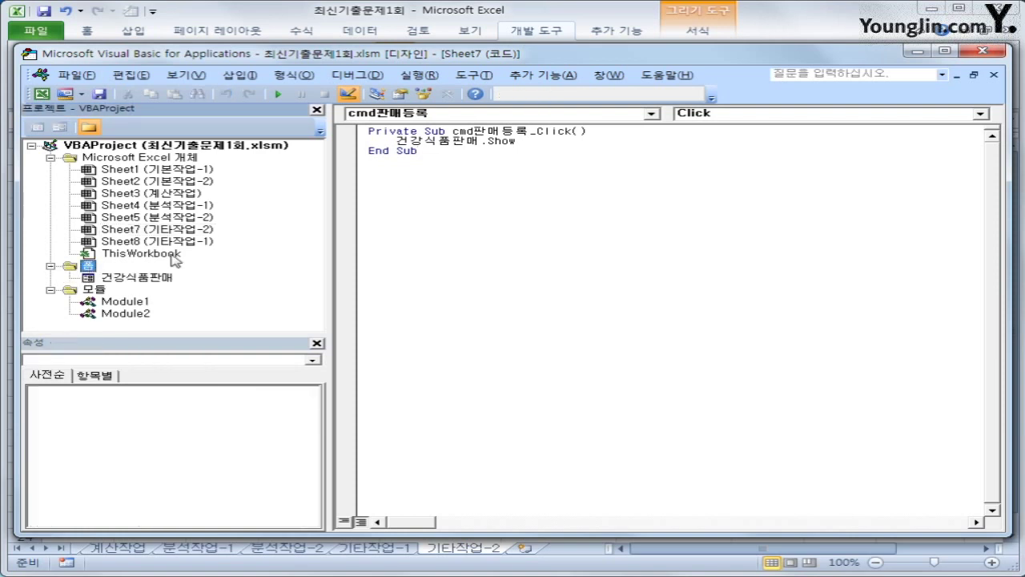
double_click(121, 278)
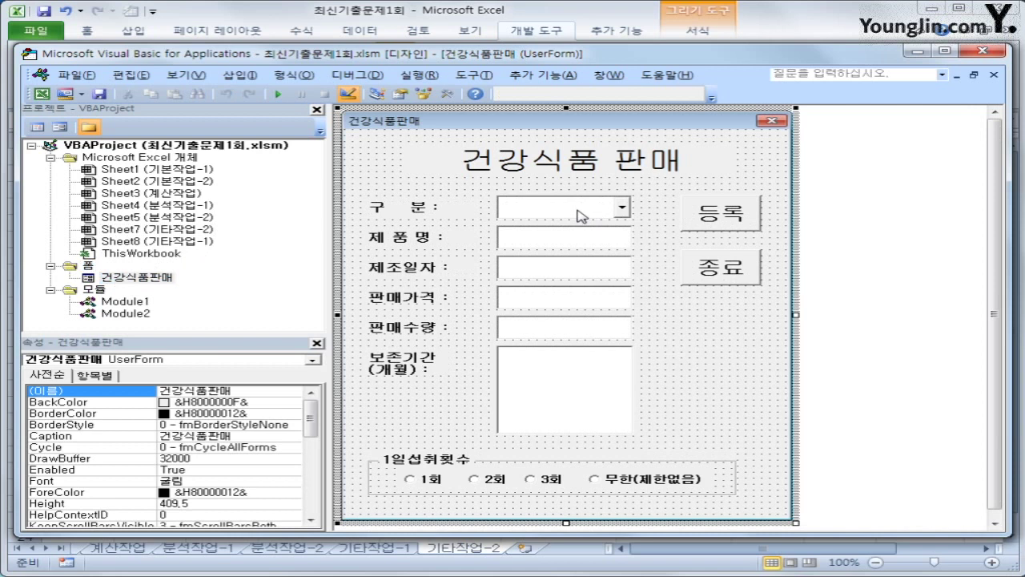
left_click(579, 214)
double_click(225, 392)
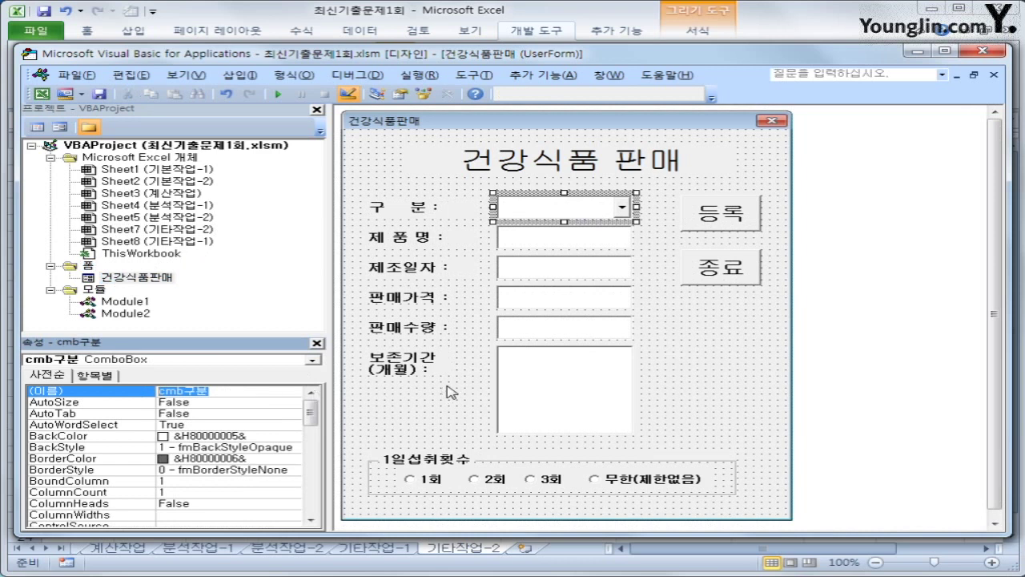
left_click(534, 389)
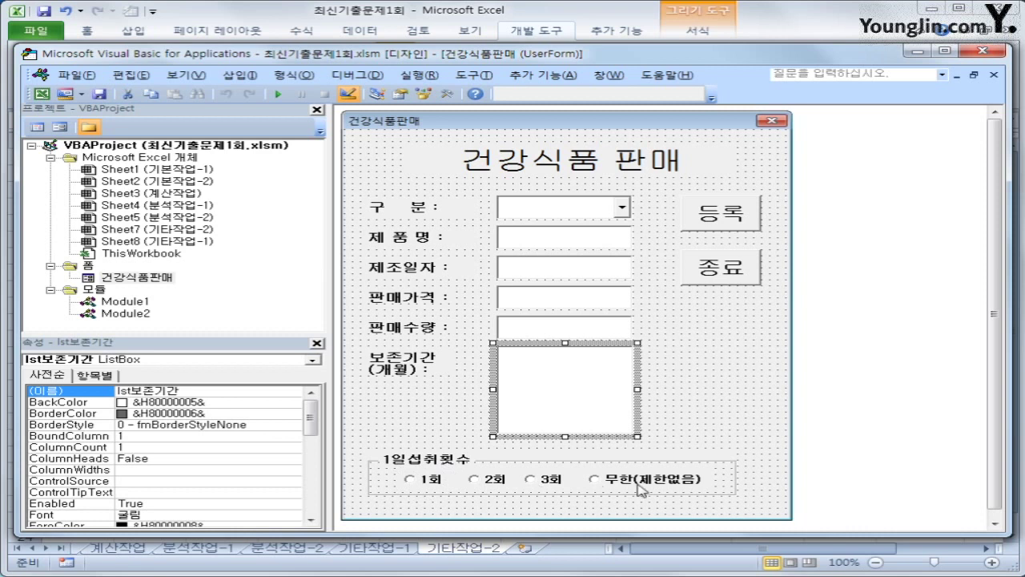
left_click(453, 486)
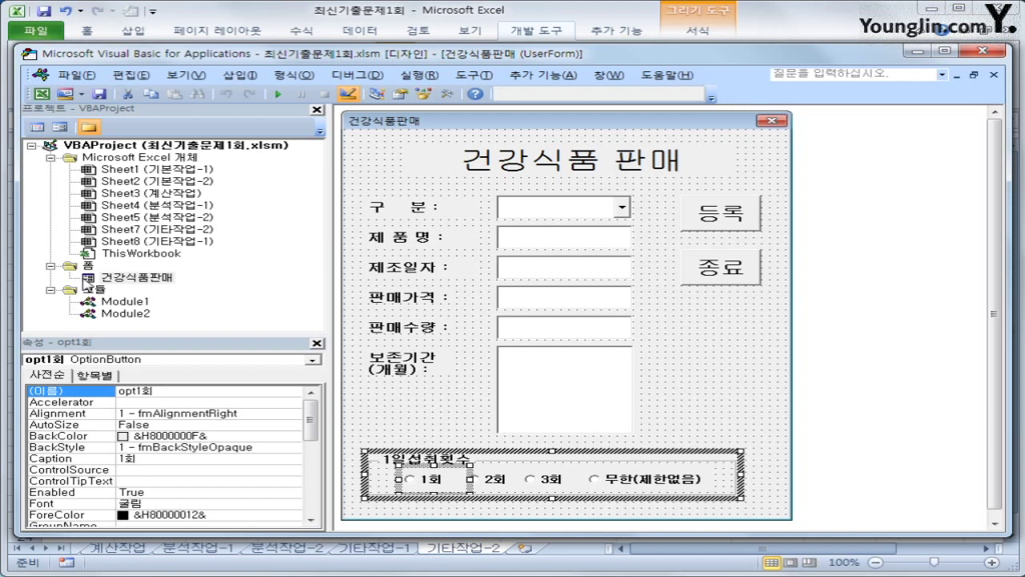
Open the code of the 건강식품판매 form and create its UserForm_Initialize event procedure.
left_click(101, 278)
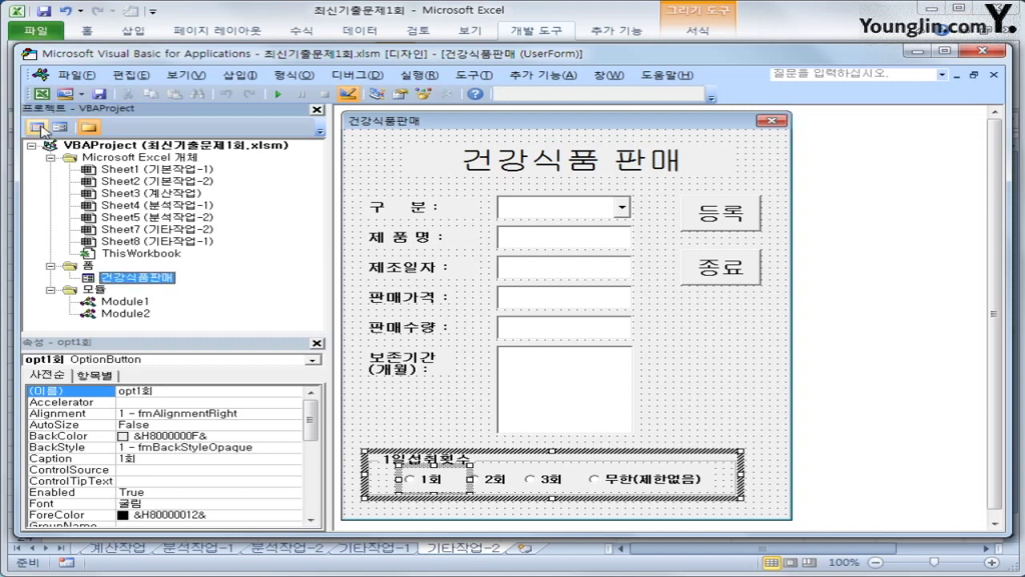
left_click(38, 128)
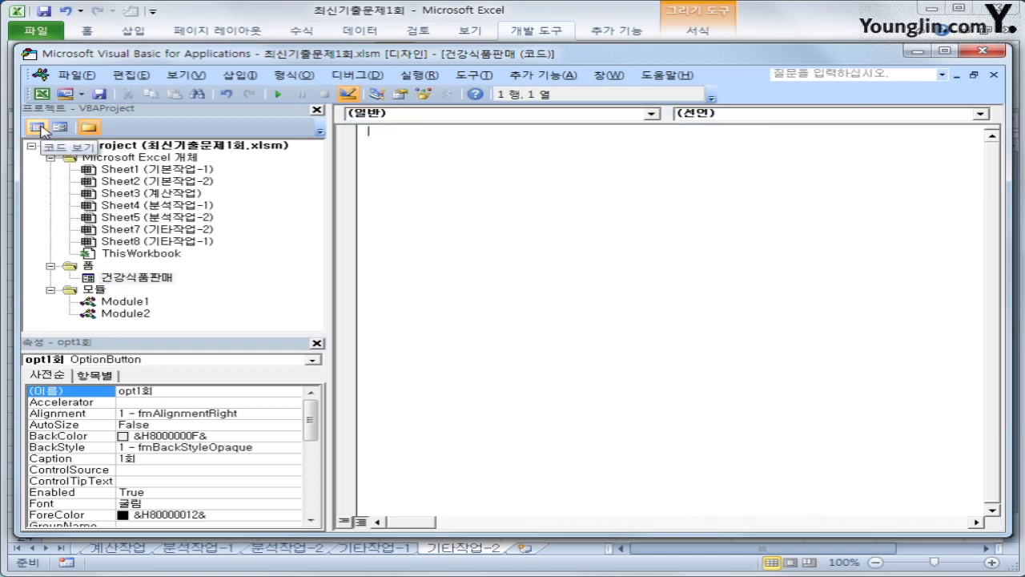
left_click(505, 115)
left_click_drag(653, 160, 644, 209)
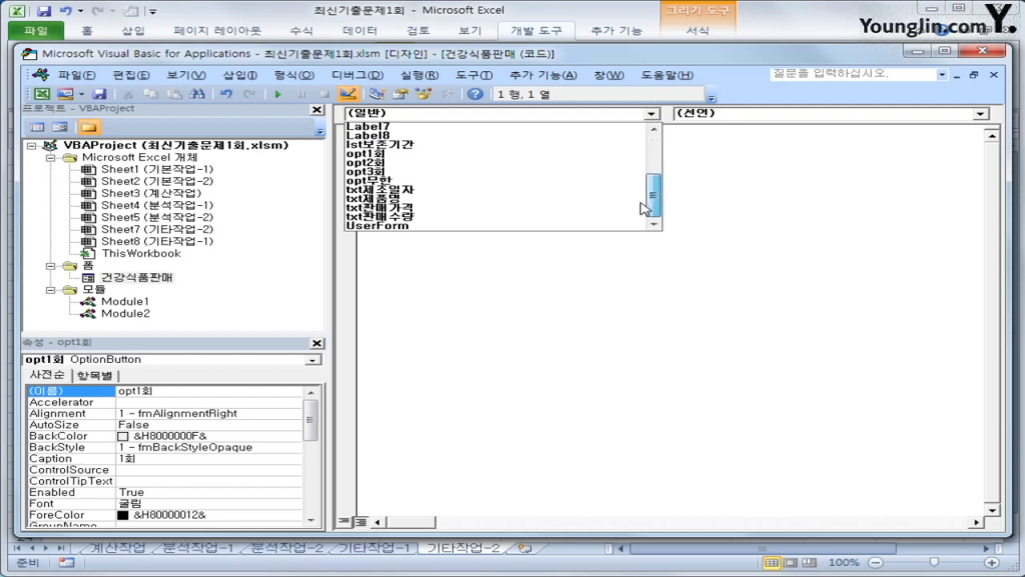
left_click(590, 226)
left_click(775, 118)
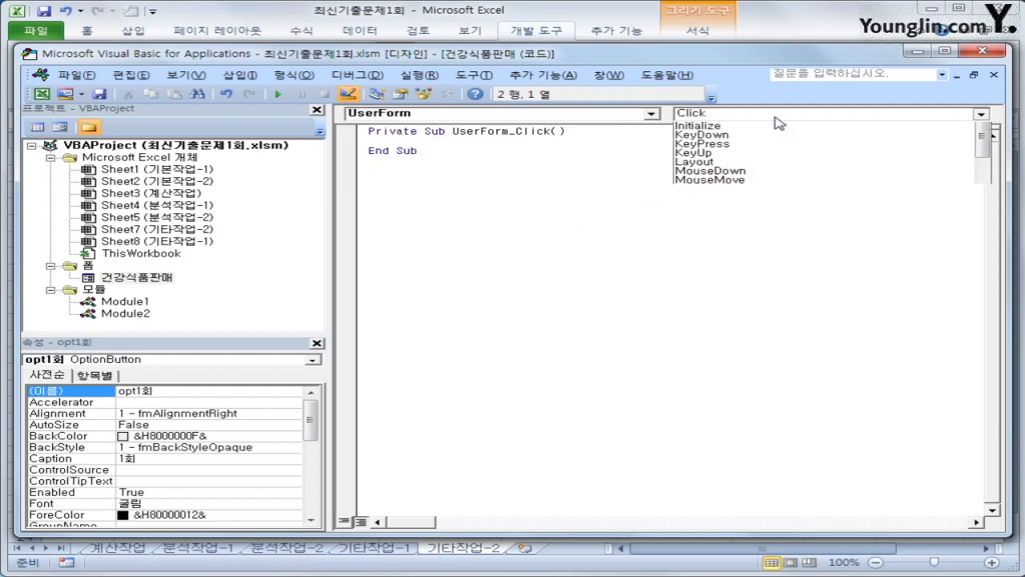
left_click(771, 164)
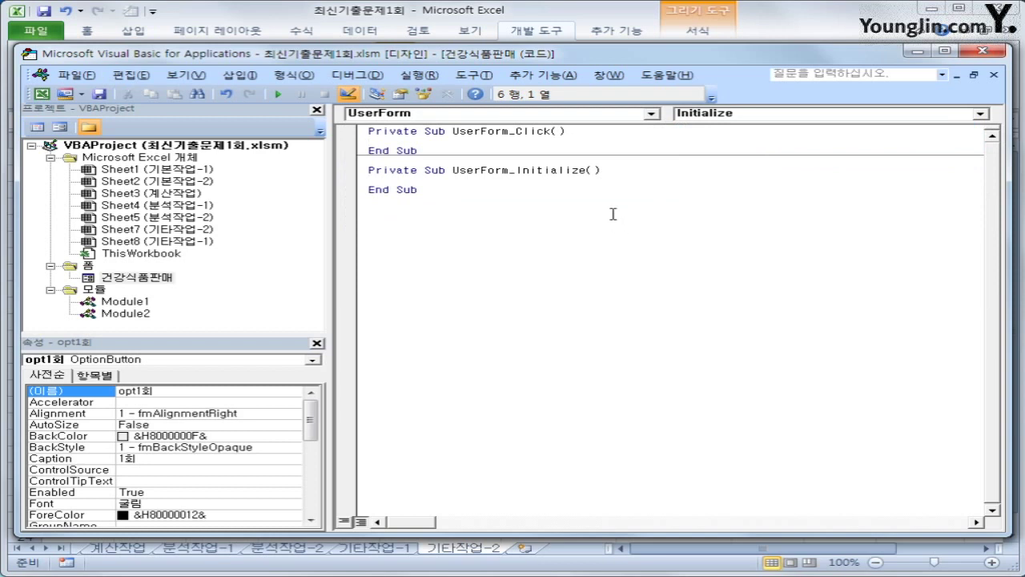
In UserForm_Initialize, enter the indented line cmb구분.RowSource = "J6:J10", followed by a blank line.
key("Return")
key("Tab")
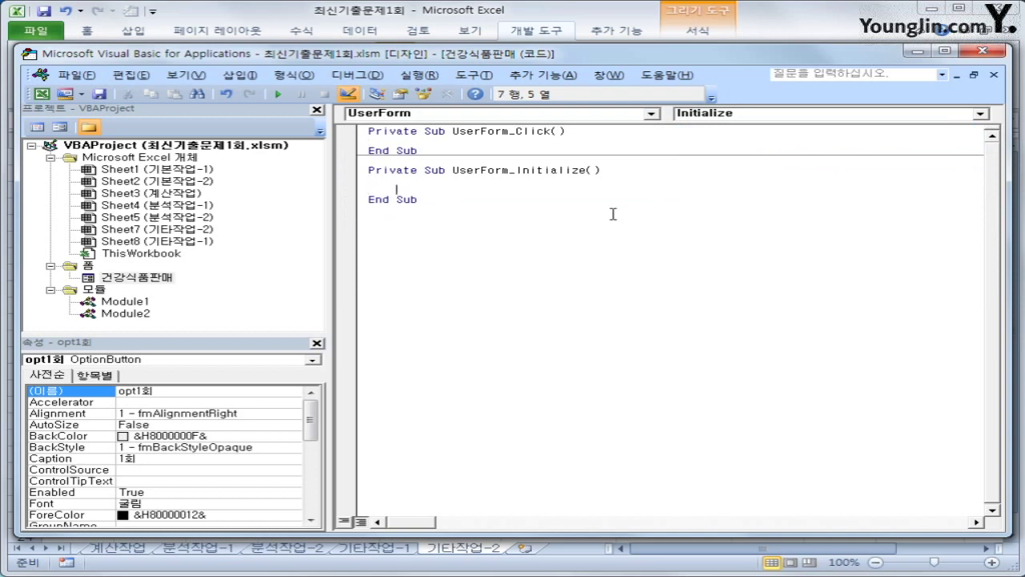
type("cmb구분")
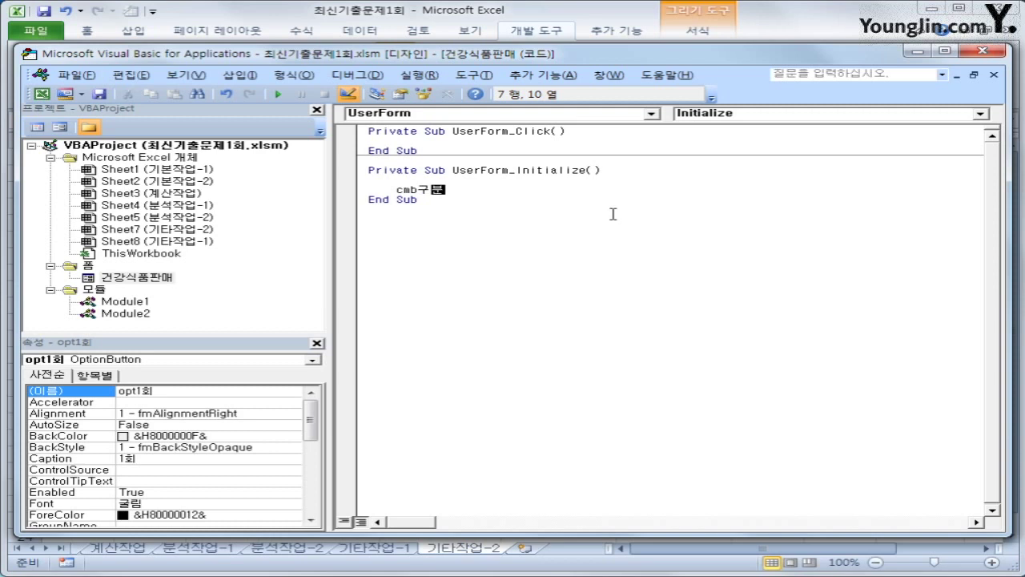
type(".")
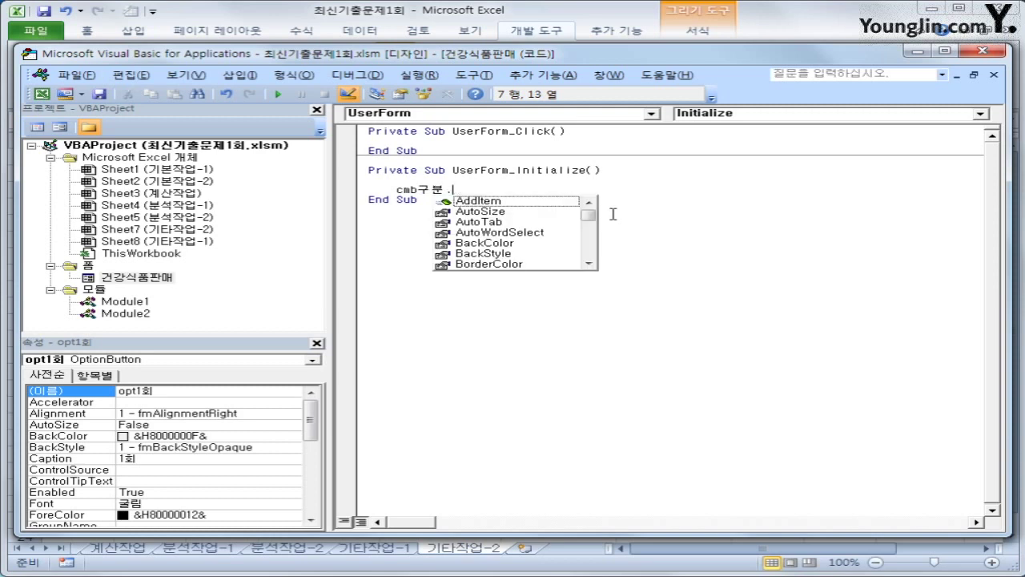
type("RowSource = \"")
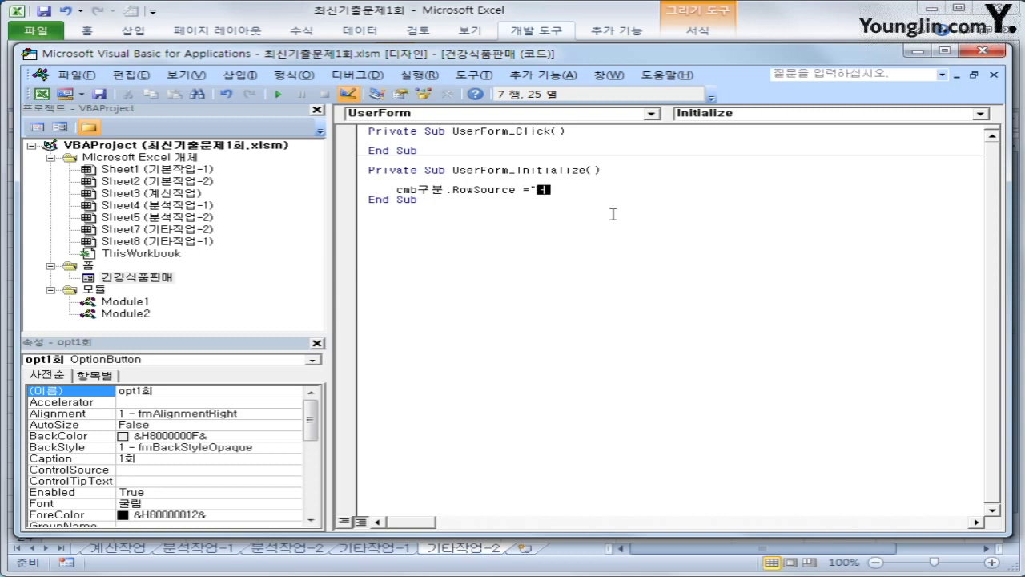
type("J6:J10\"")
key("Return")
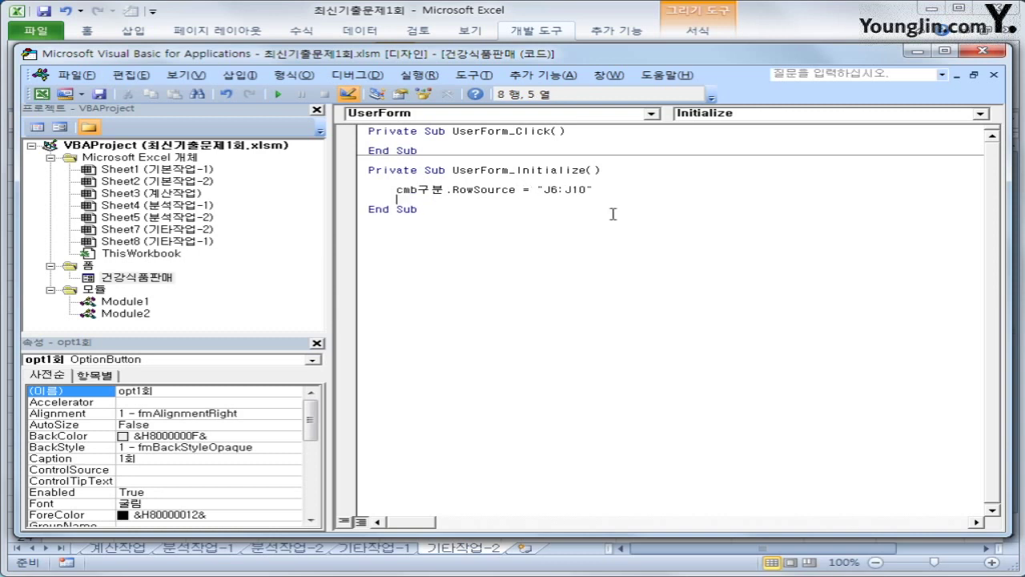
key("Return")
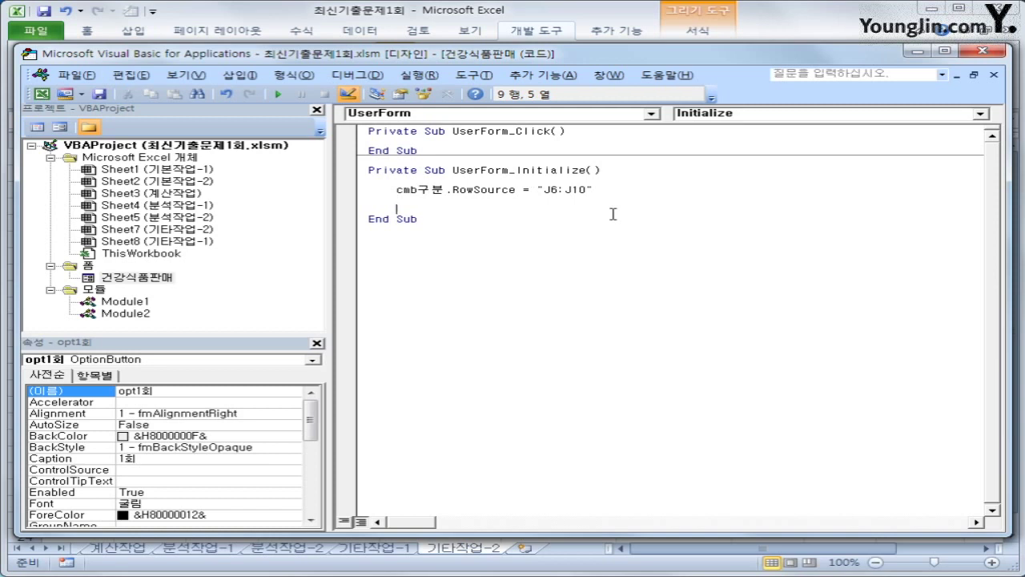
Add the line lst보존기간.AddItem "12개월" below the RowSource statement.
type("lst보조기가")
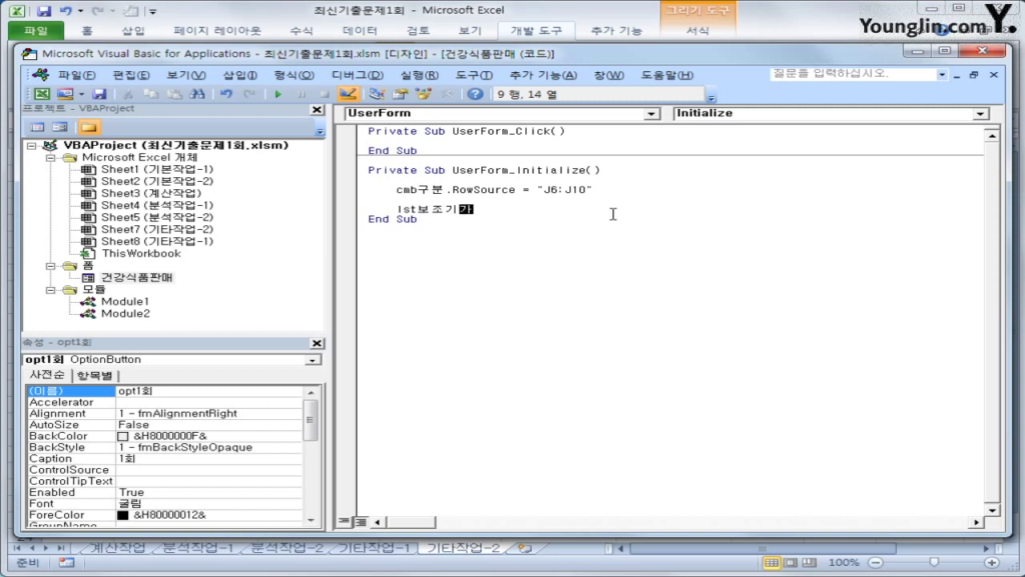
key("BackSpace")
key("BackSpace")
type("보존기간.")
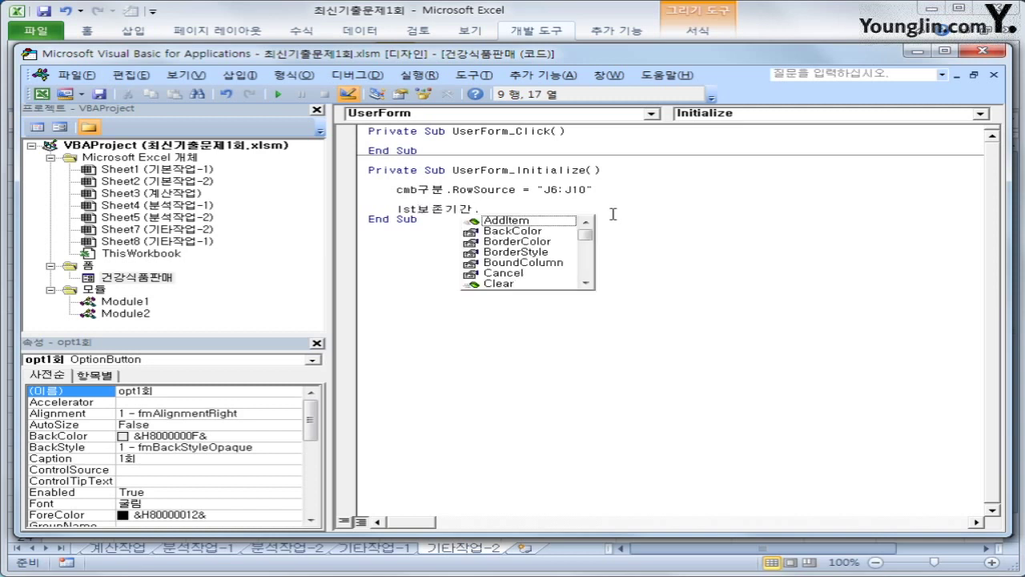
key("Tab")
type("\"")
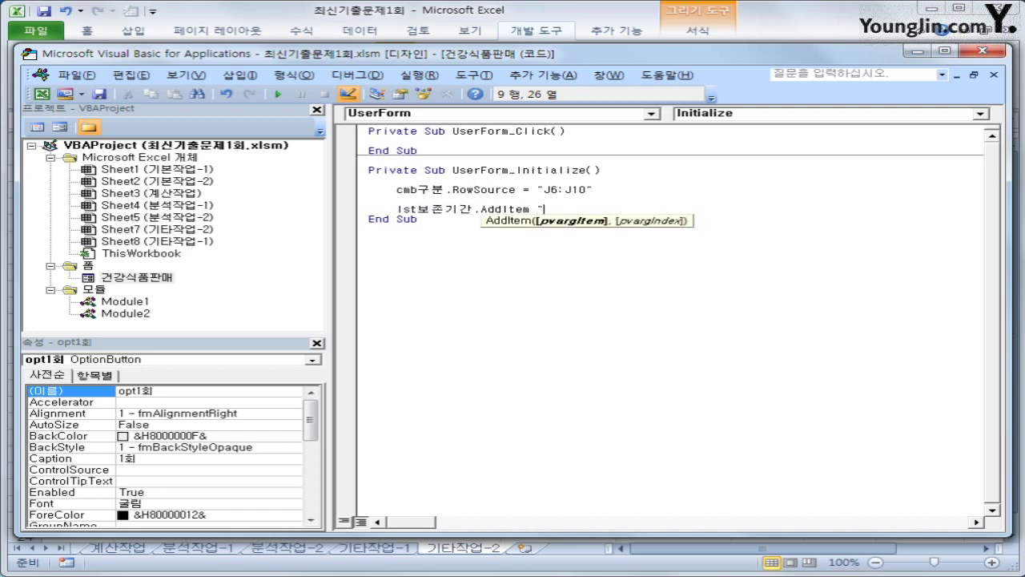
type("12rodnj")
key("BackSpace")
key("BackSpace")
key("BackSpace")
key("BackSpace")
key("BackSpace")
key("Hangul")
type("개월\"")
key("Return")
Copy the lst보존기간.AddItem "12개월" line three times directly beneath it.
key("Up")
key("shift+End")
key("ctrl+c")
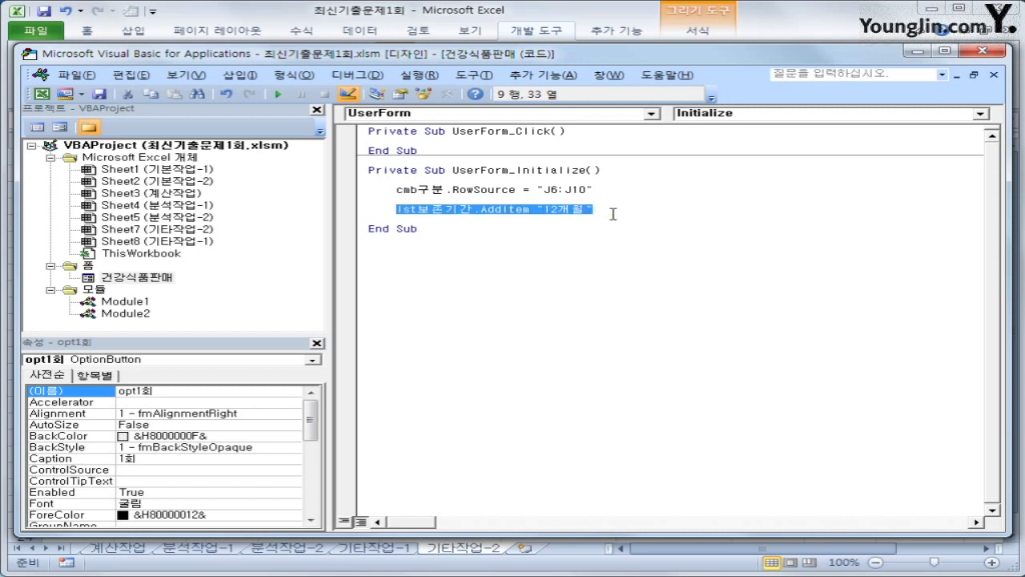
key("Down")
key("ctrl+v")
key("Return")
key("ctrl+v")
key("Return")
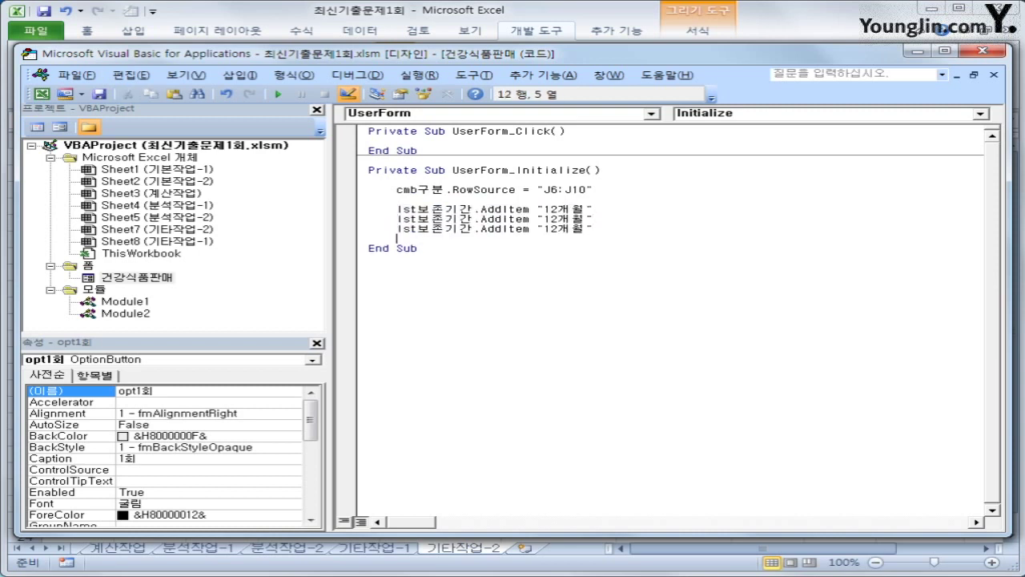
key("ctrl+v")
Change the three copied AddItem lines to "18개월", "24개월" and "36개월", and add blank lines after them.
key("Up")
key("Up")
key("Left")
key("Left")
key("Left")
key("Left")
key("Left")
key("Left")
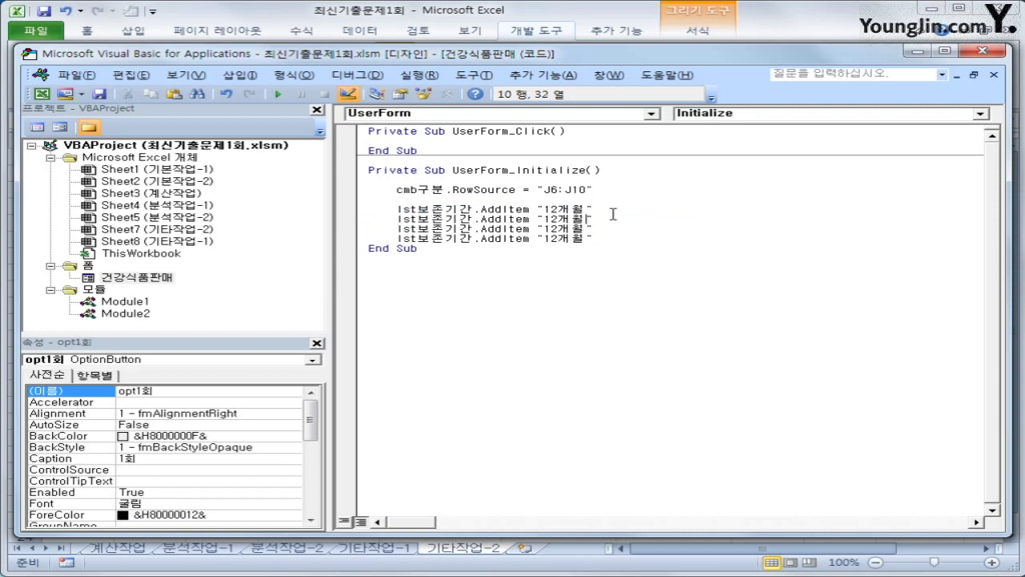
type("8")
key("Delete")
key("Down")
key("Left")
key("Left")
type("24")
key("Delete")
key("Delete")
key("Down")
key("Left")
key("Left")
key("shift+Right")
key("shift+Right")
type("36")
key("End")
key("Return")
key("Return")
Move lst보존기간 out of the 12개월 line into a new With lst보존기간 line above it, leaving .AddItem "12개월".
key("Up")
key("Up")
key("Up")
key("Up")
key("Up")
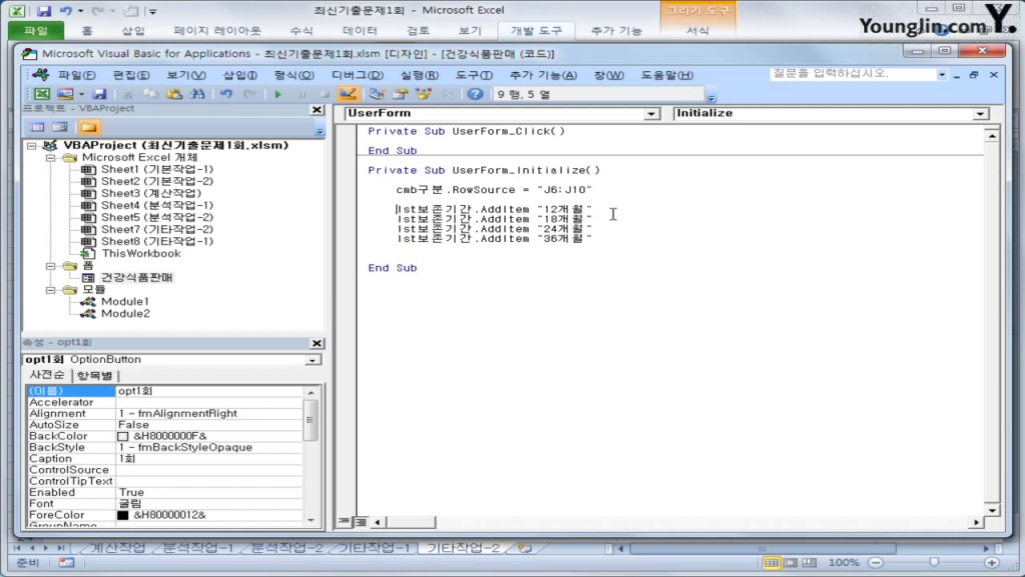
key("Down")
key("Down")
key("Down")
key("Down")
key("Up")
key("Up")
key("Up")
key("Up")
key("shift+Right")
key("shift+Right")
key("shift+Right")
key("shift+Right")
key("shift+Right")
key("shift+Right")
key("shift+Right")
key("shift+Right")
key("shift+Left")
key("ctrl+c")
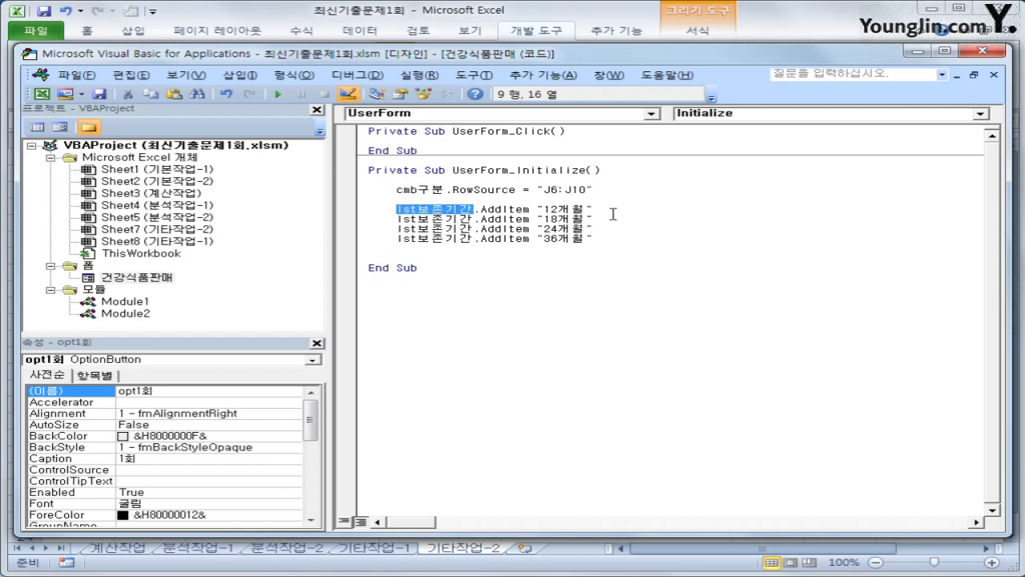
key("BackSpace")
type("ㅈ")
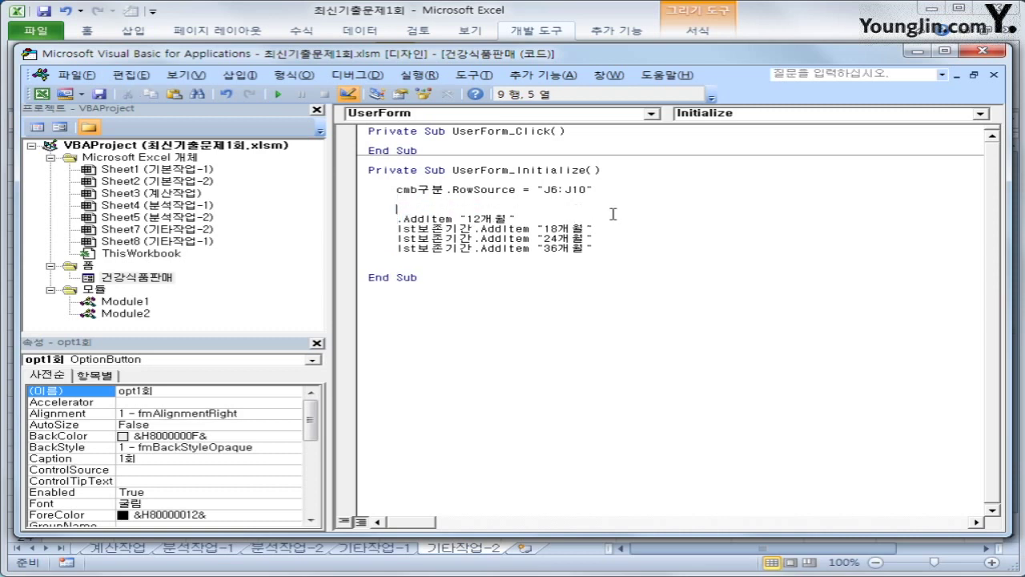
key("BackSpace")
type("with")
key("ctrl+v")
key("Down")
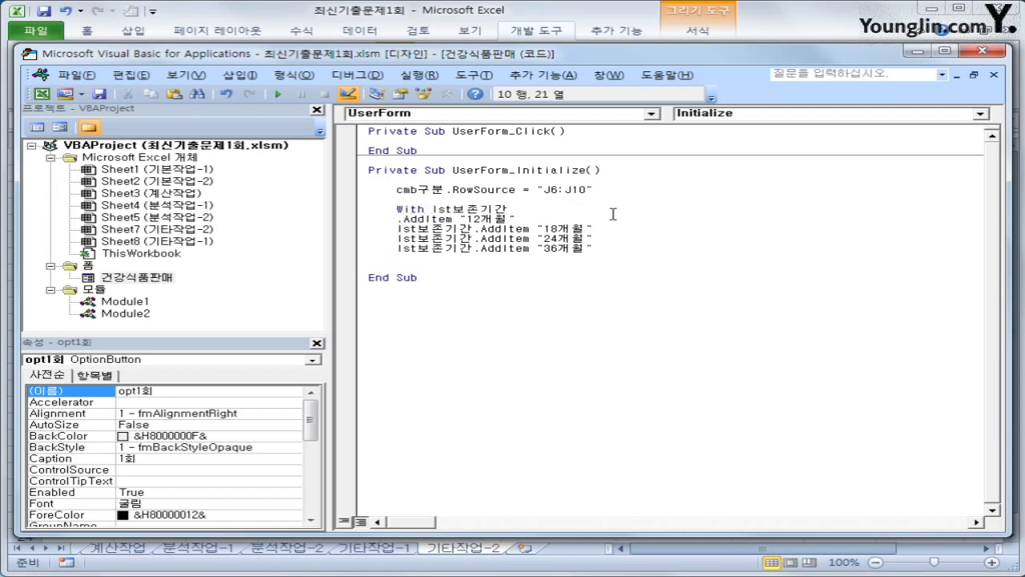
Indent the 12개월 line inside the With block, and reduce the 18개월 line to an indented .AddItem "18개월".
key("Home")
key("Tab")
key("Down")
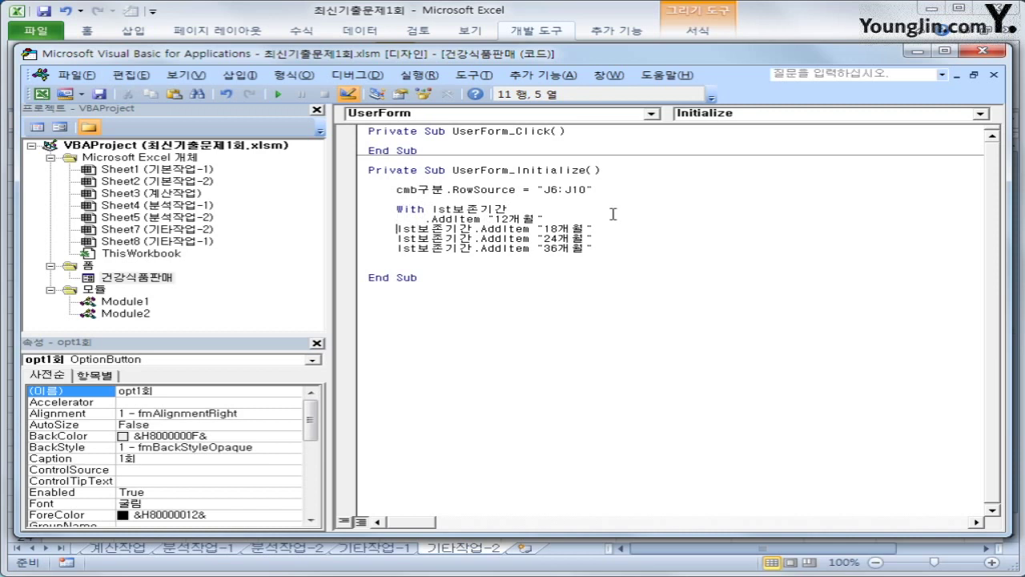
key("shift+Right")
key("shift+Right")
key("shift+Right")
key("shift+Right")
key("shift+Right")
key("shift+Right")
key("shift+Right")
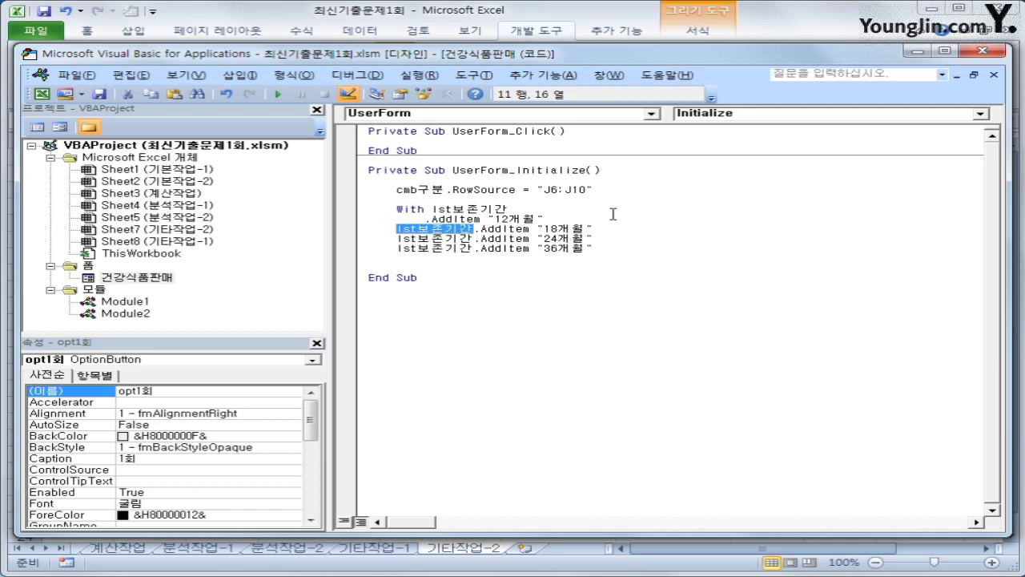
key("Delete")
key("Tab")
key("Down")
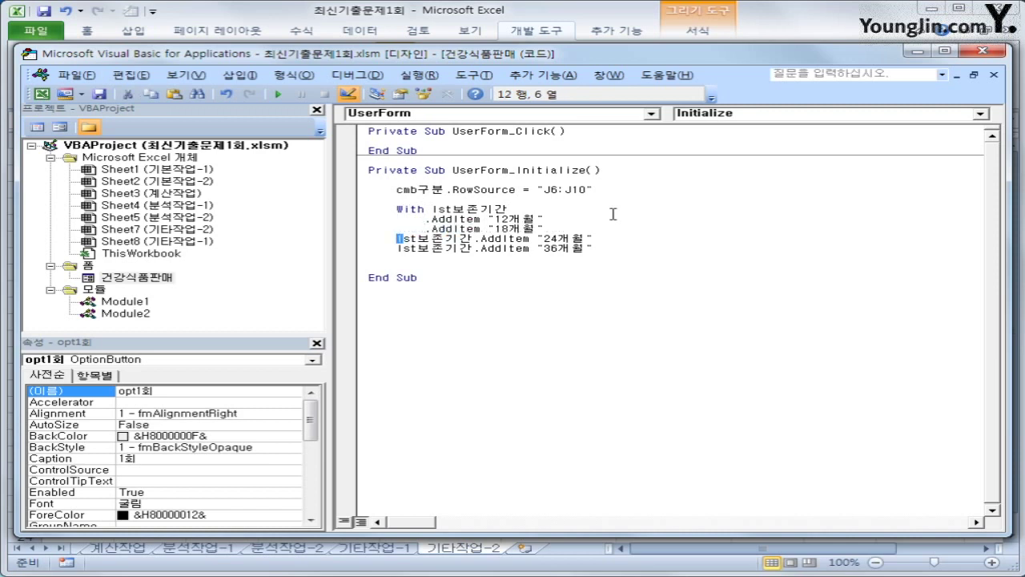
Remove the lst보존기간 prefix from the 24개월 and 36개월 AddItem lines and indent both inside the With block.
key("shift+Right")
key("shift+Right")
key("shift+Right")
key("shift+Right")
key("shift+Right")
key("shift+Right")
key("Delete")
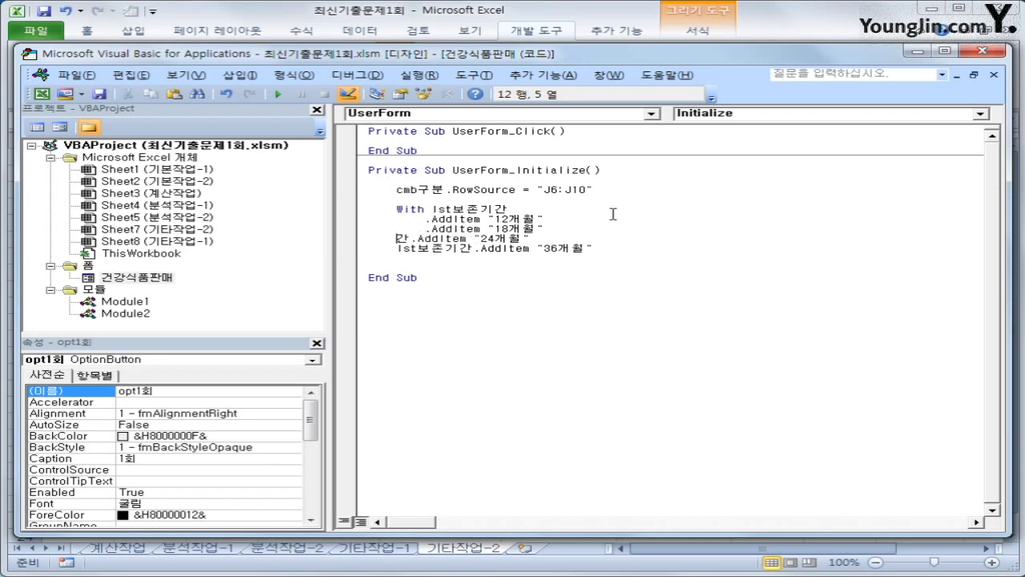
key("shift+Right")
key("Delete")
key("Tab")
key("Down")
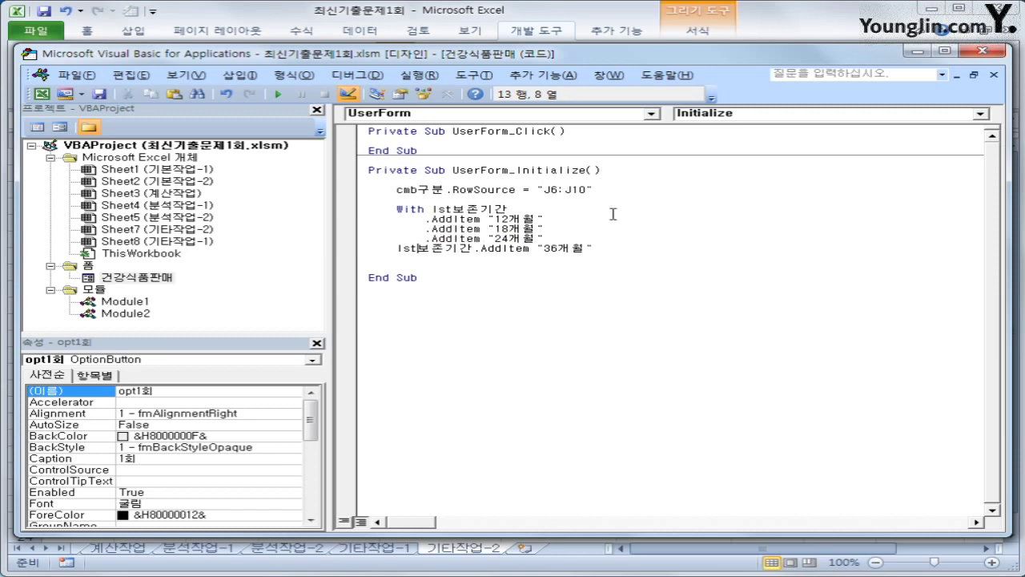
key("Home")
key("shift+Right")
key("shift+Right")
key("shift+Right")
key("shift+Right")
key("shift+Right")
key("shift+Right")
key("shift+Right")
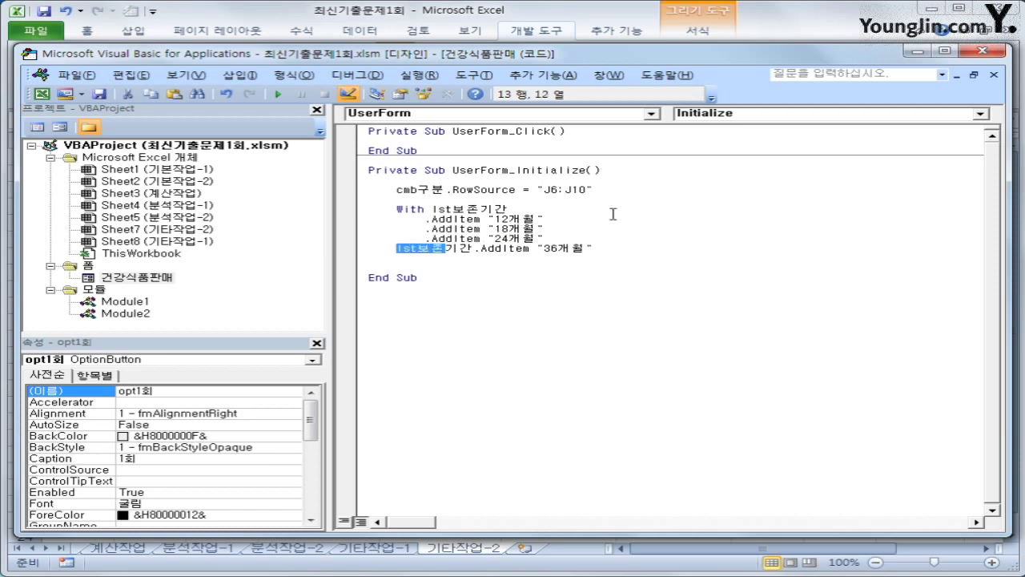
key("Delete")
key("Tab")
Close the With block with an End With line after the 36개월 item, followed by a blank line.
key("End")
key("Return")
key("BackSpace")
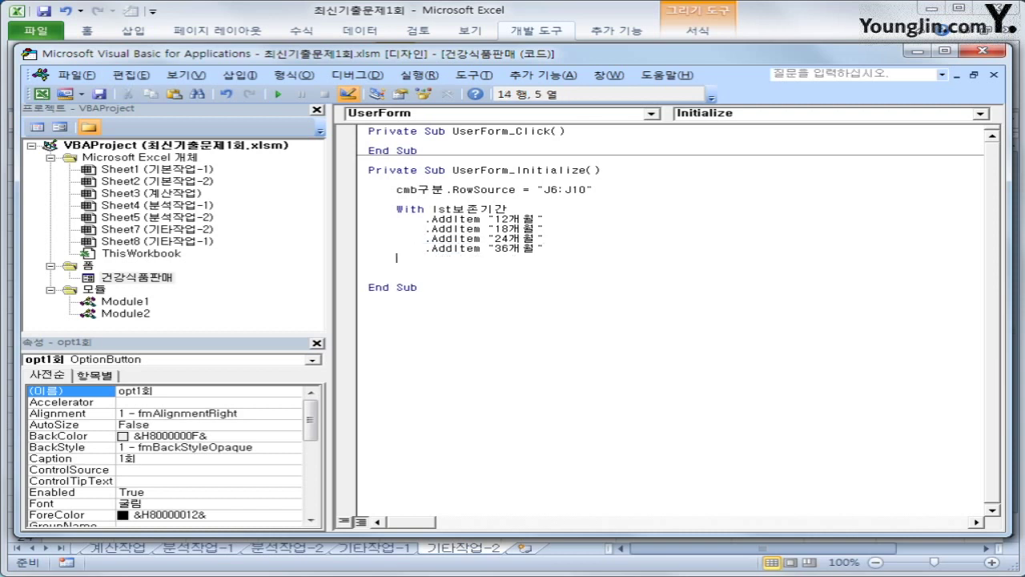
type("ㄷ")
key("BackSpace")
key("Hangul")
type("end with")
key("Return")
key("Return")
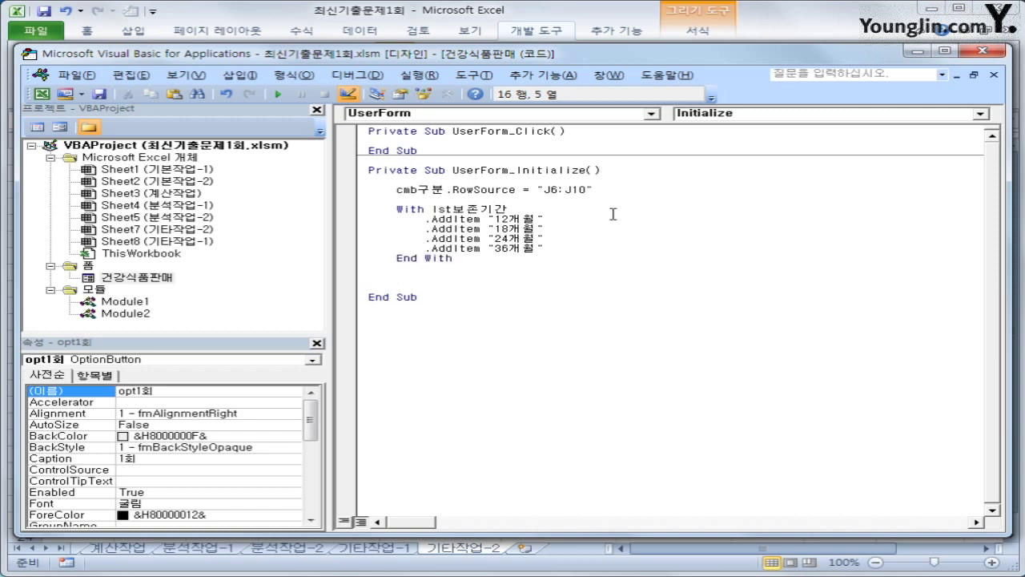
Enter opt1회 = True below the With block so the 1회 option is selected by default.
type("opt1회 =tr")
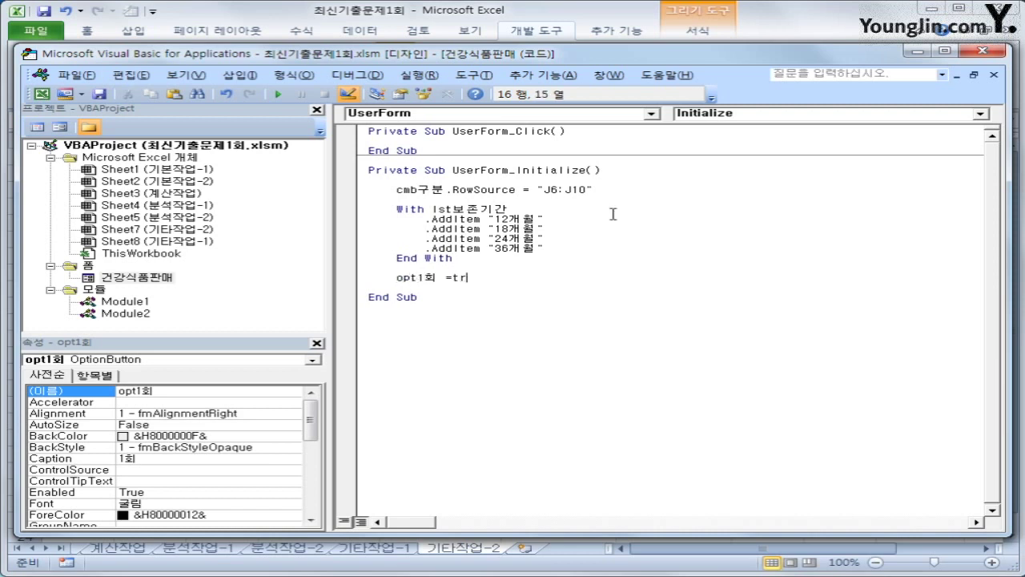
type("ue")
key("Return")
Create the click event procedure of the cmd종료 button in the form's code.
left_click(536, 114)
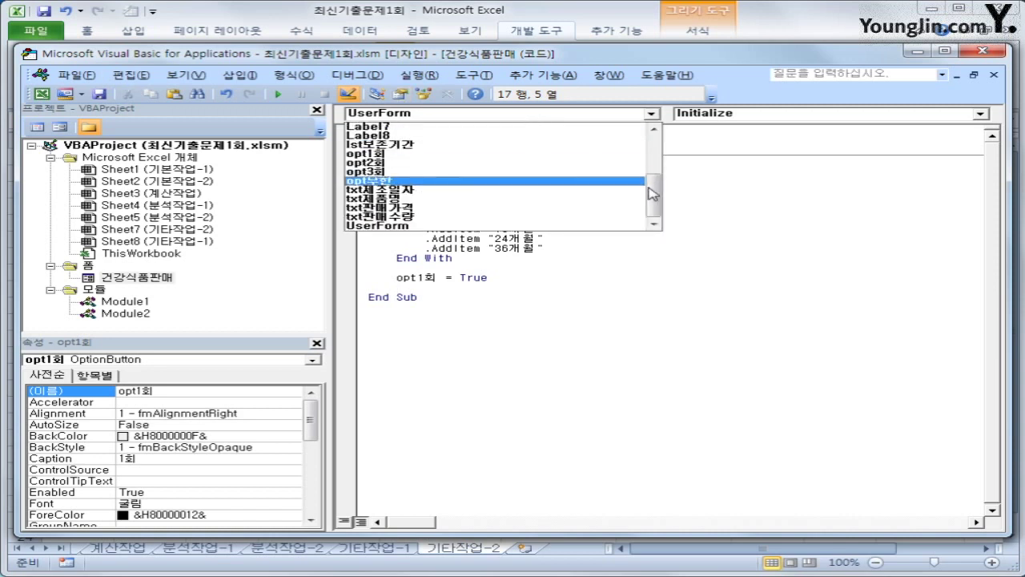
left_click_drag(652, 194, 652, 160)
left_click(546, 155)
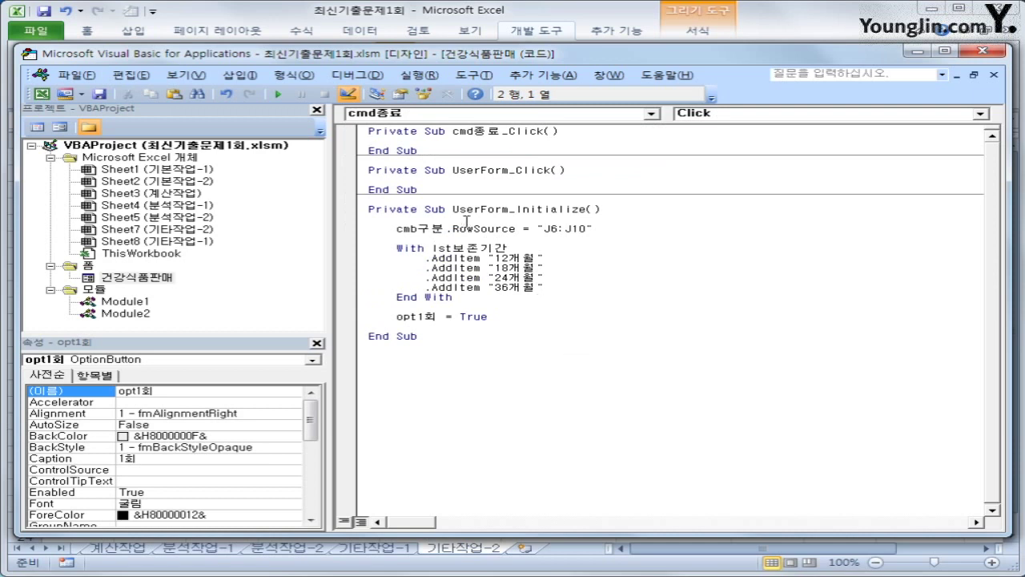
In cmd종료_Click, enter the lines MsgBox Time and Unload Me.
key("Return")
key("Tab")
type("m")
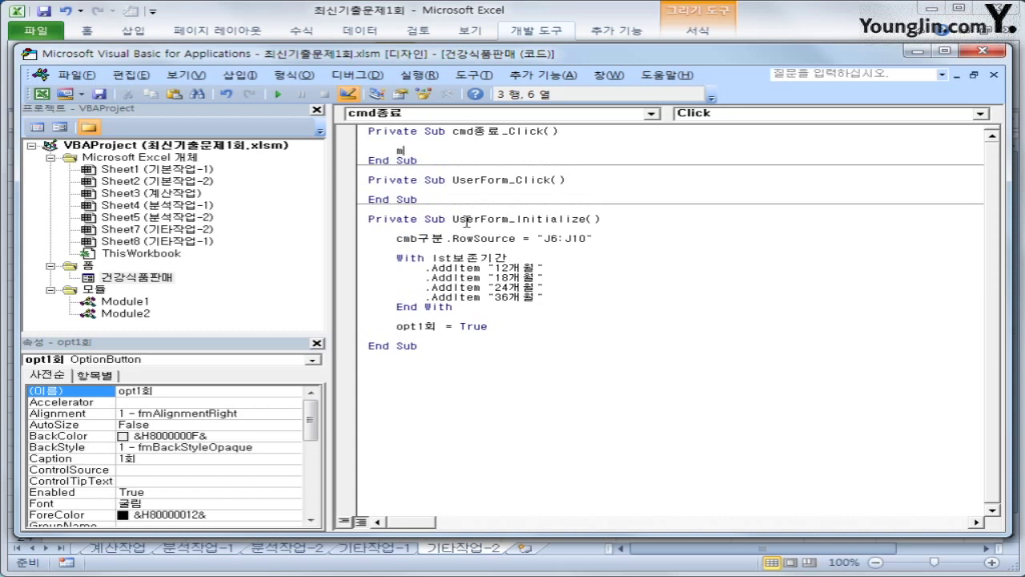
type("sgbox")
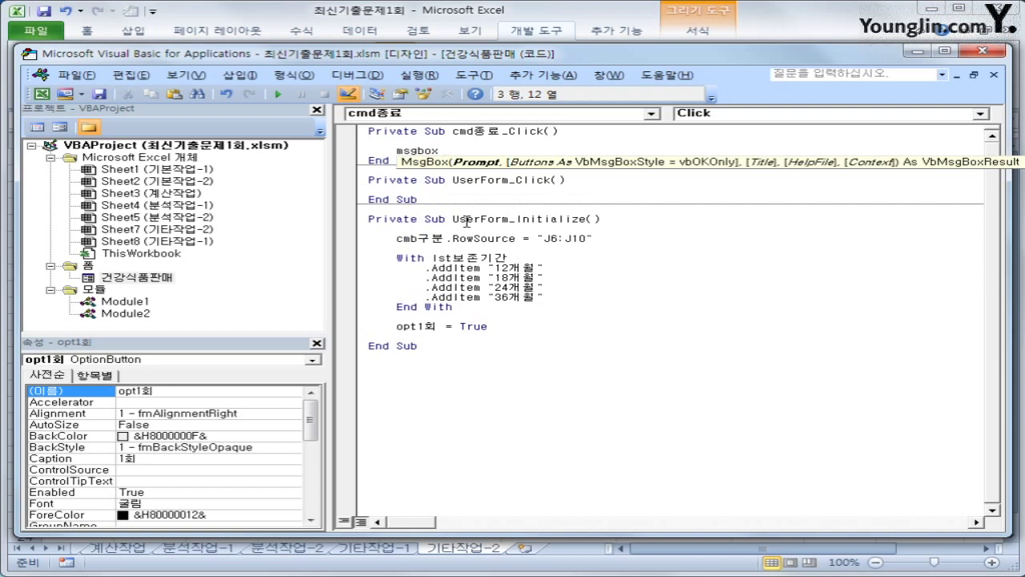
type("me")
key("Return")
type("unload me")
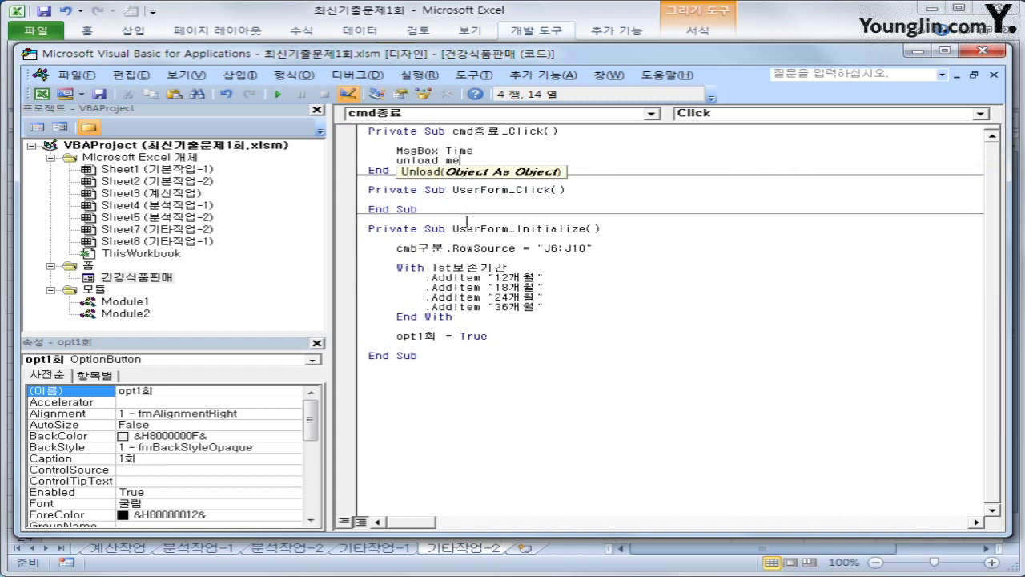
Commit the Unload Me line and add a blank line before End Sub in cmd종료_Click.
key("Down")
key("Up")
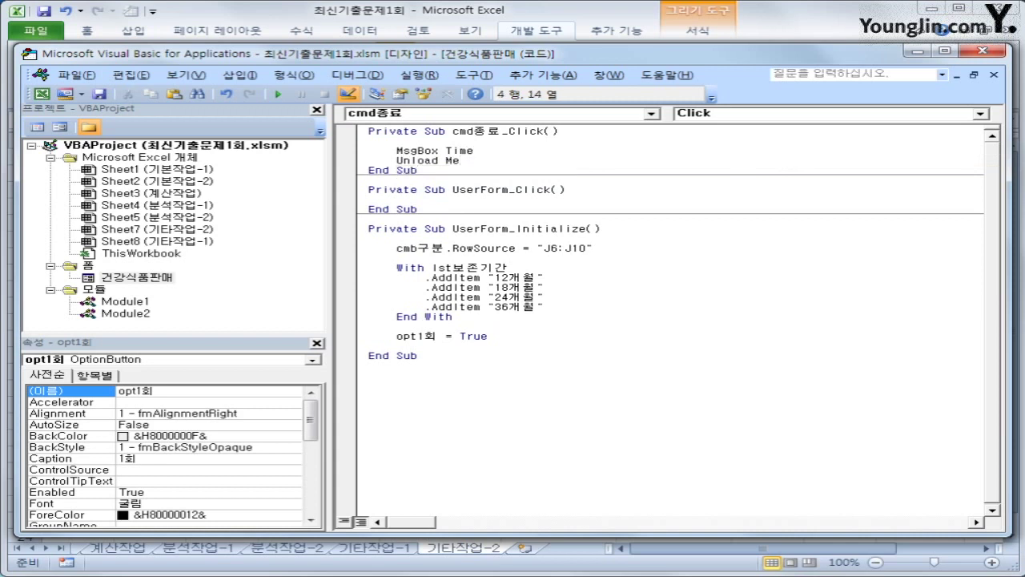
key("Return")
key("Down")
key("Down")
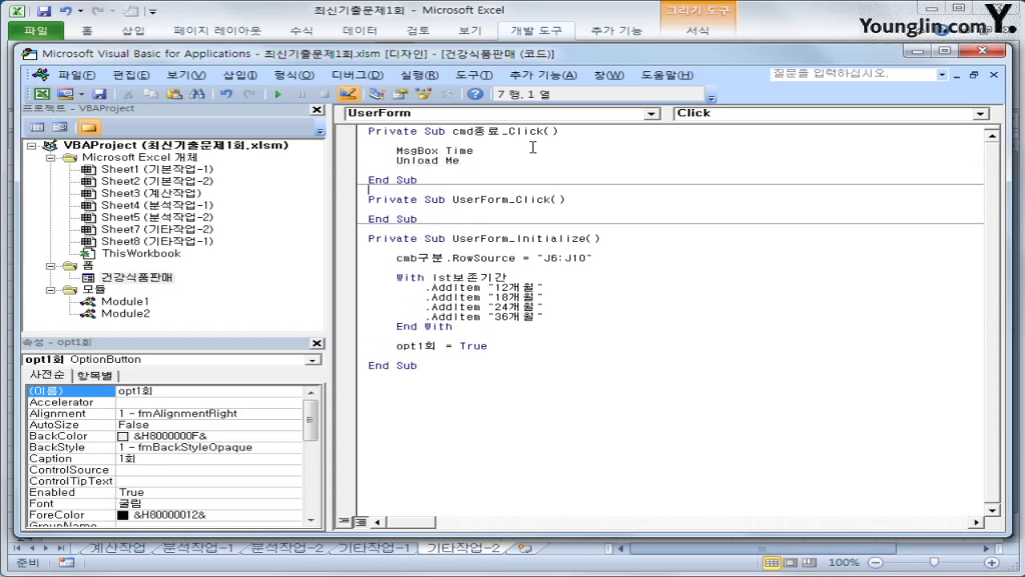
Close the VBA editor and turn off design mode on the 기타작업-2 sheet.
left_click(979, 53)
left_click(727, 321)
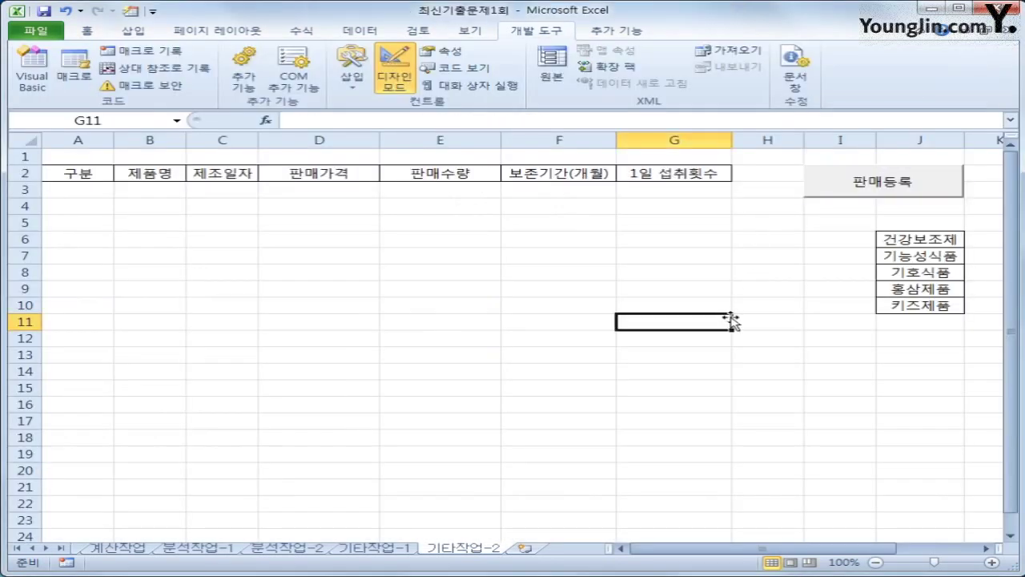
left_click(391, 80)
left_click(439, 272)
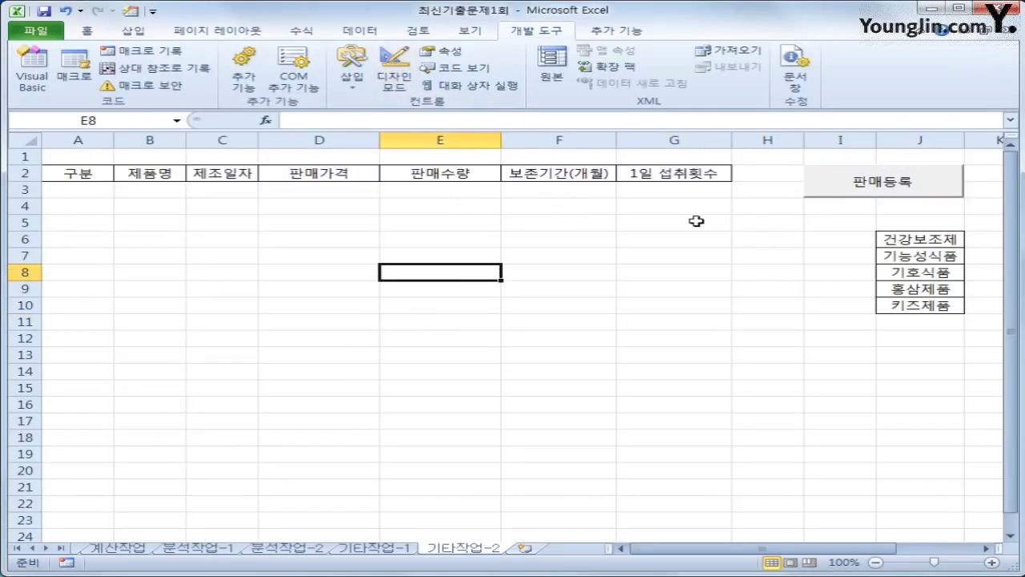
Test the 건강식품판매 form from the 판매등록 button: check the 구분 list, then exit with 종료 and dismiss the time message.
left_click(857, 192)
left_click_drag(521, 96, 483, 67)
left_click(530, 152)
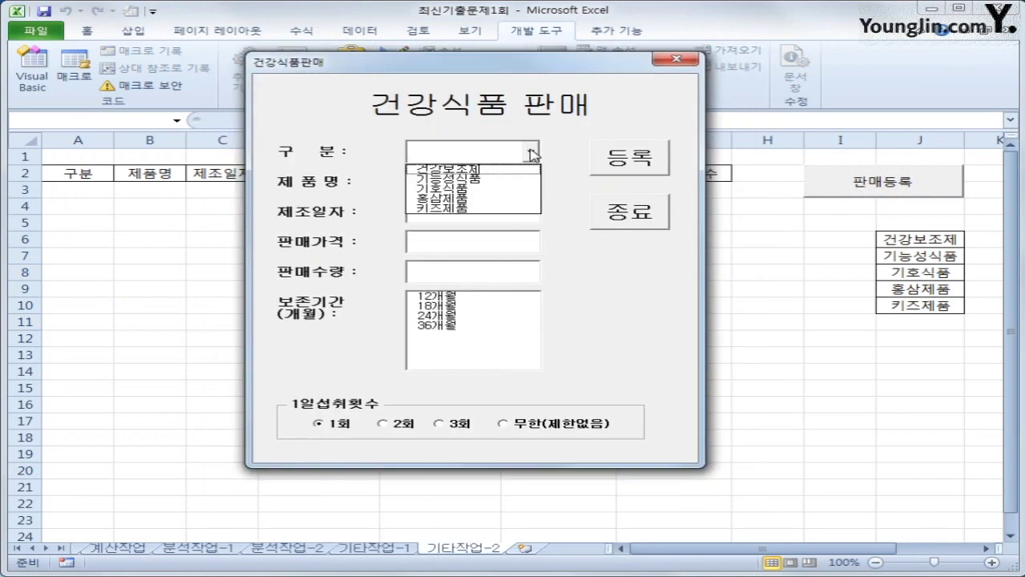
left_click(618, 359)
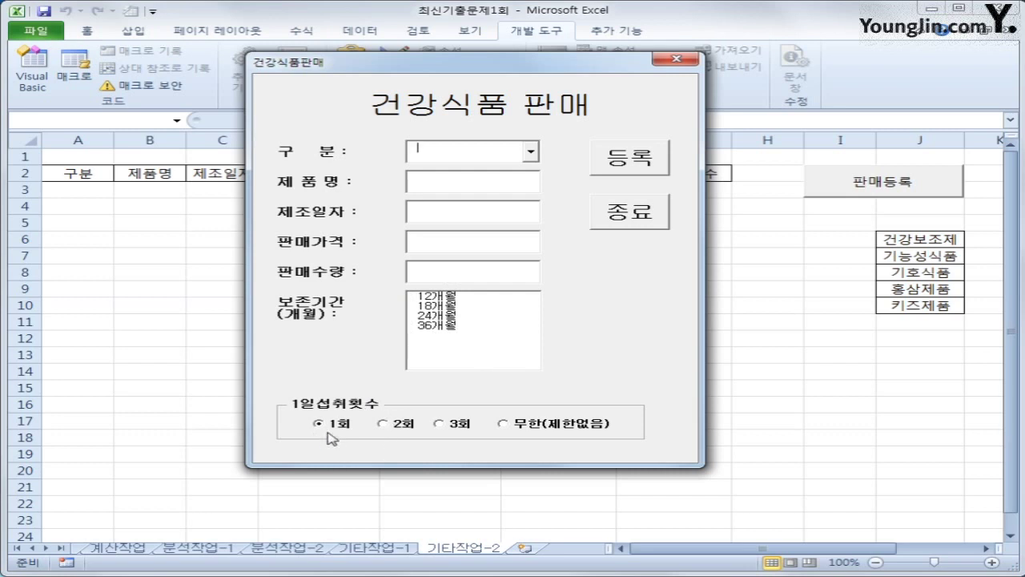
left_click(642, 213)
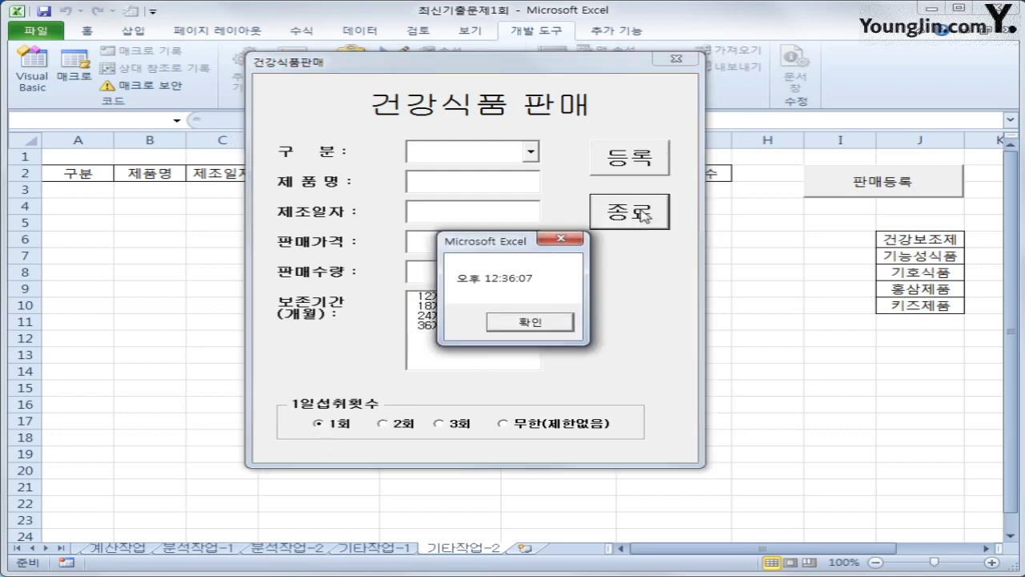
left_click(503, 325)
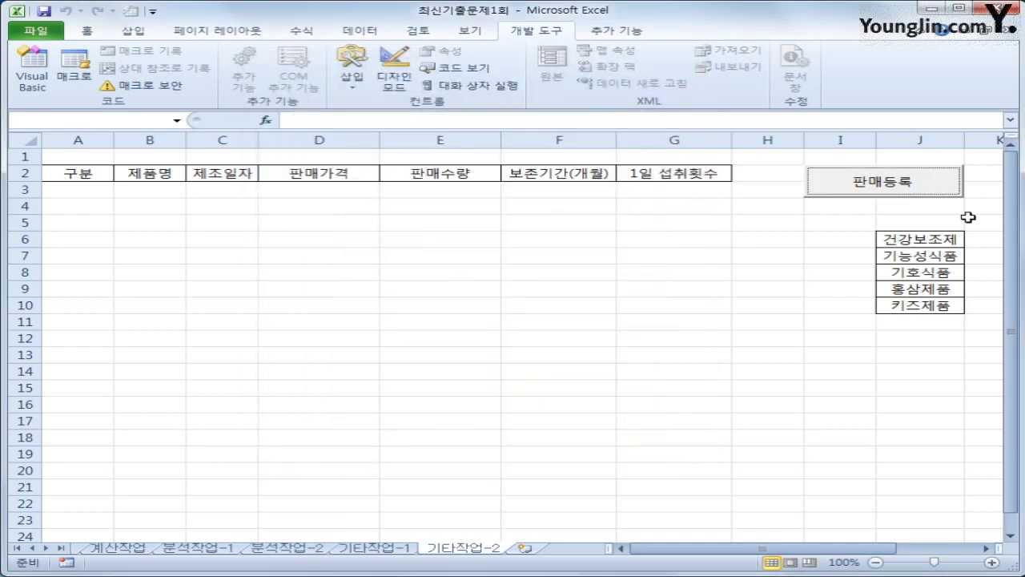
left_click(898, 351)
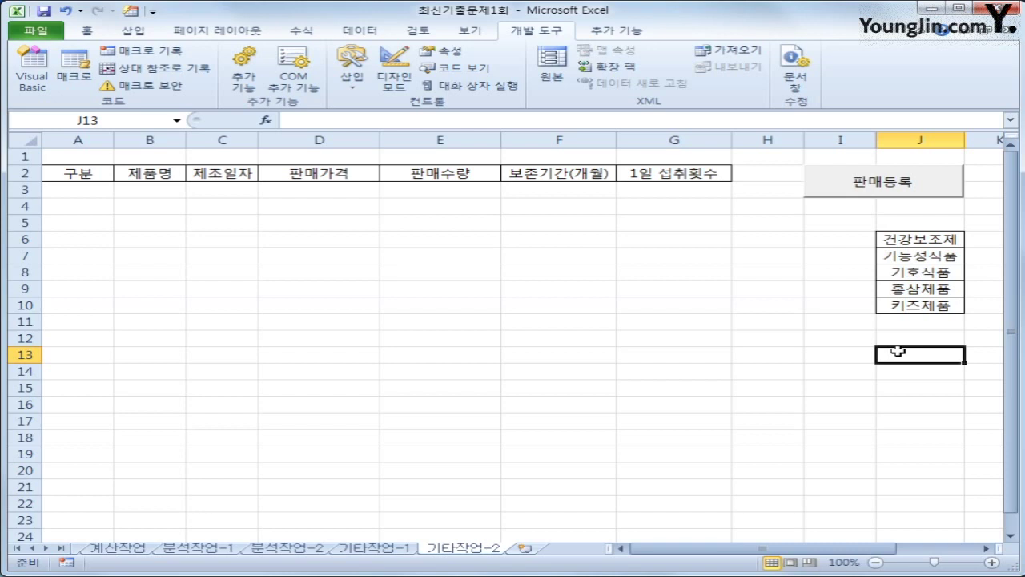
Reopen the 건강식품판매 form, move it aside to compare its fields with the table headers, and close it.
left_click(857, 192)
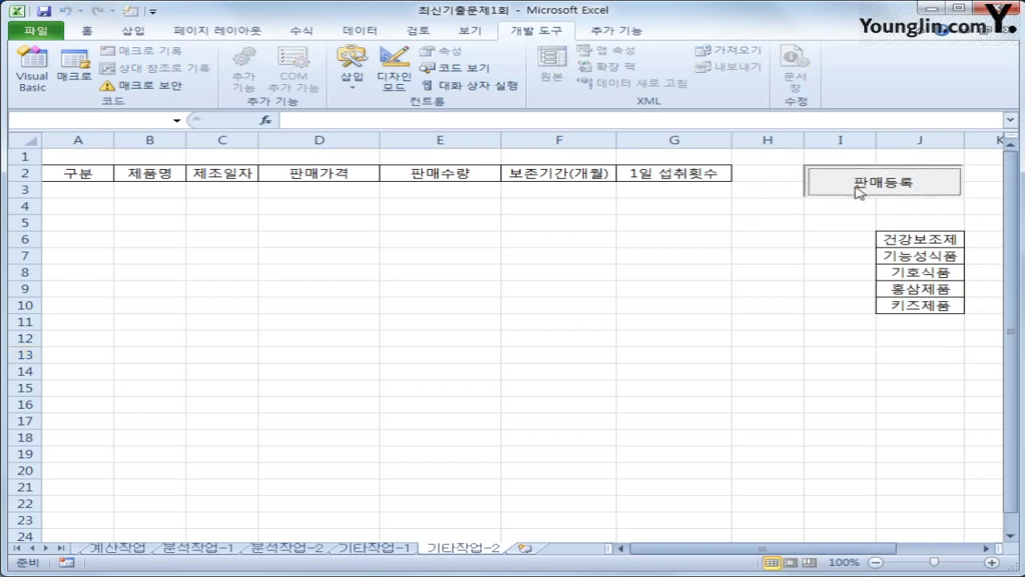
left_click_drag(564, 98, 807, 139)
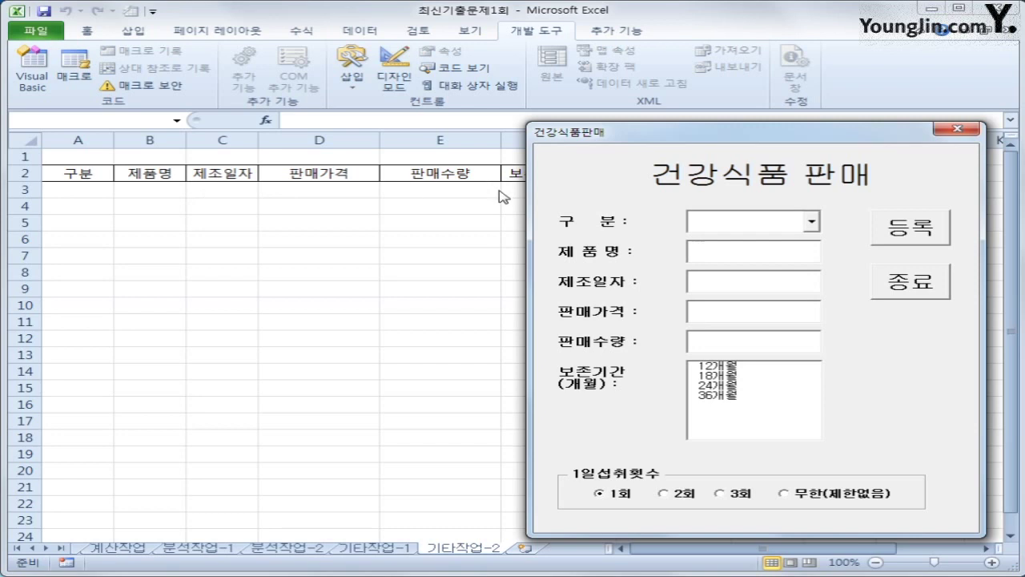
left_click(967, 130)
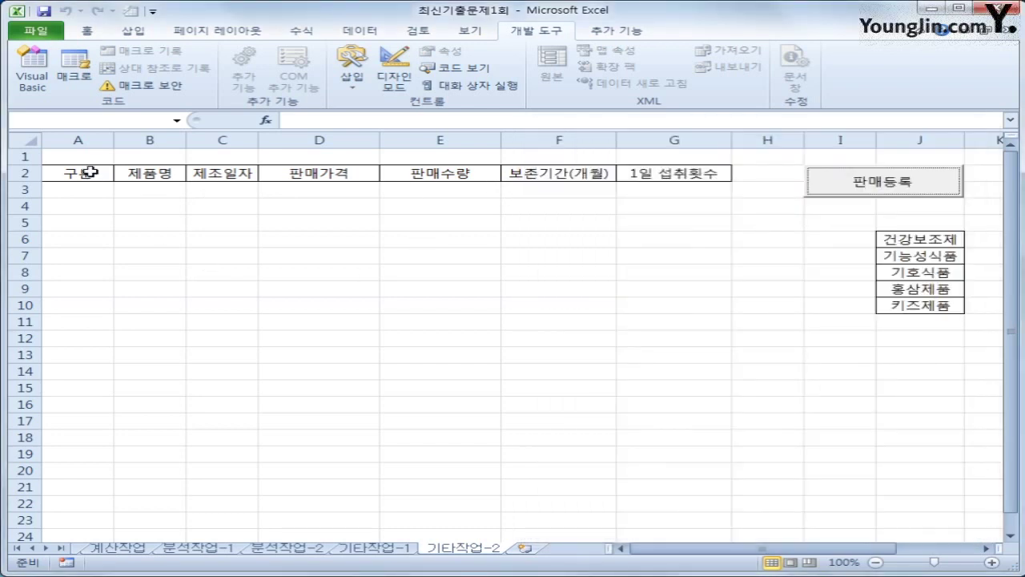
Examine the sales table's header row A2:G2, its columns A to G and the neighbouring rows 1 and 3.
left_click(86, 171)
left_click_drag(86, 171, 684, 172)
left_click(168, 307)
left_click(78, 141)
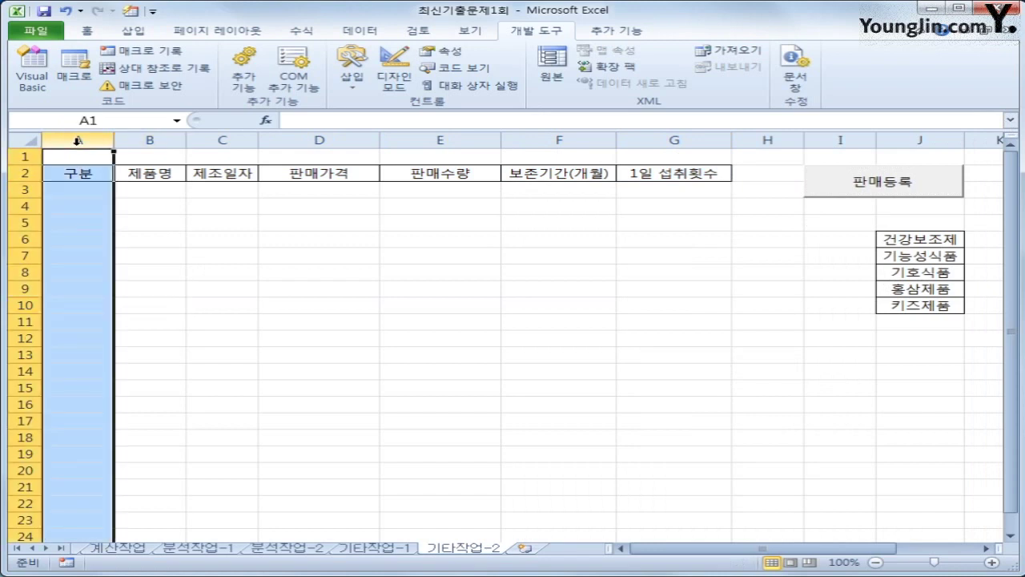
left_click(149, 141)
left_click(225, 140)
left_click(307, 155)
left_click(311, 140)
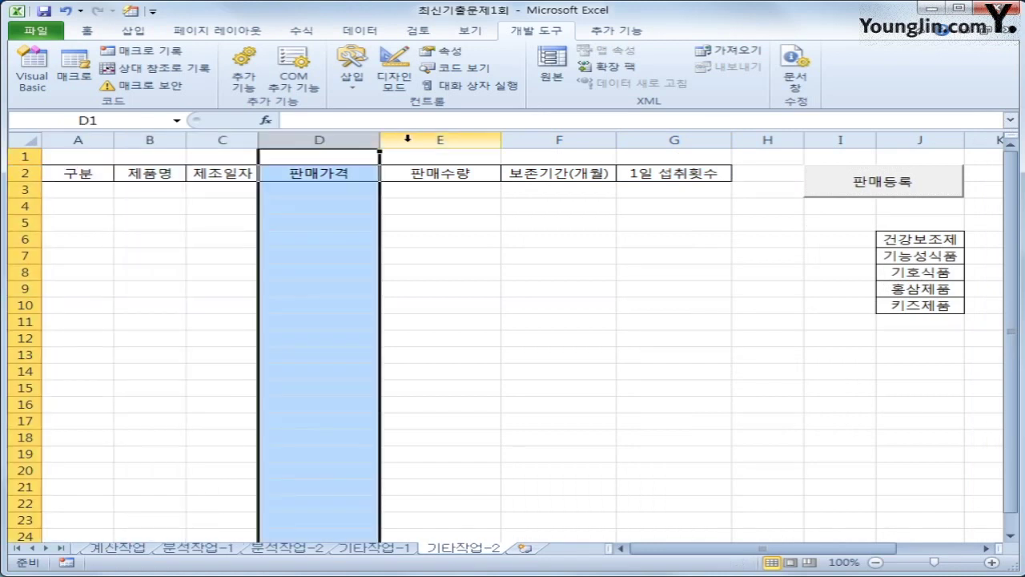
left_click(427, 137)
left_click(553, 138)
left_click(654, 137)
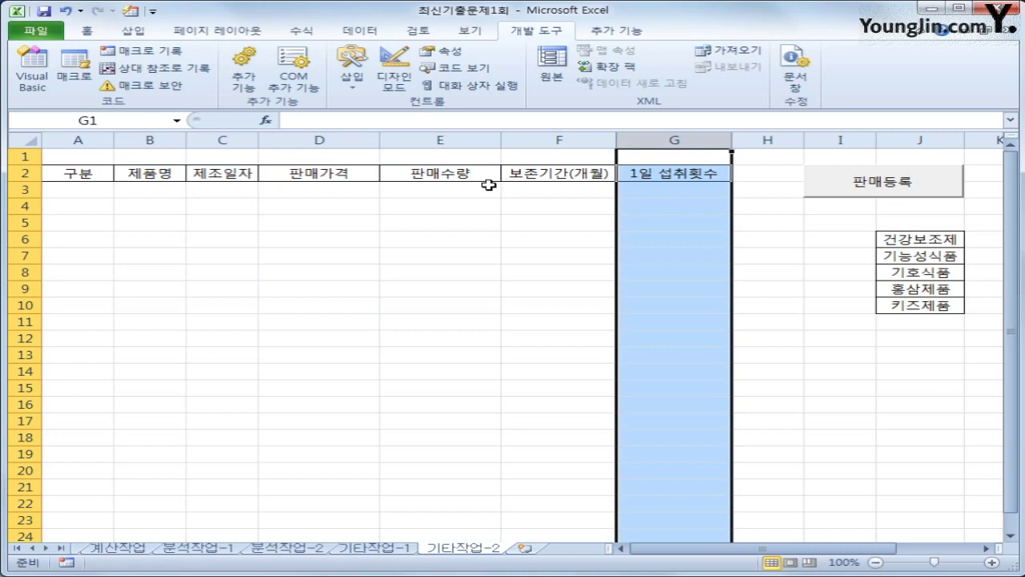
left_click(87, 173)
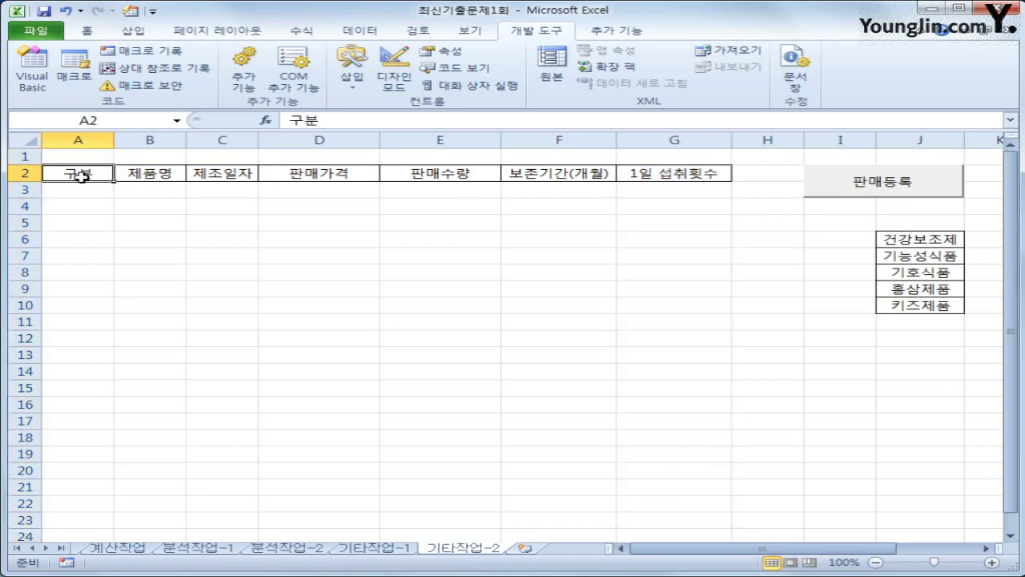
left_click_drag(78, 171, 687, 178)
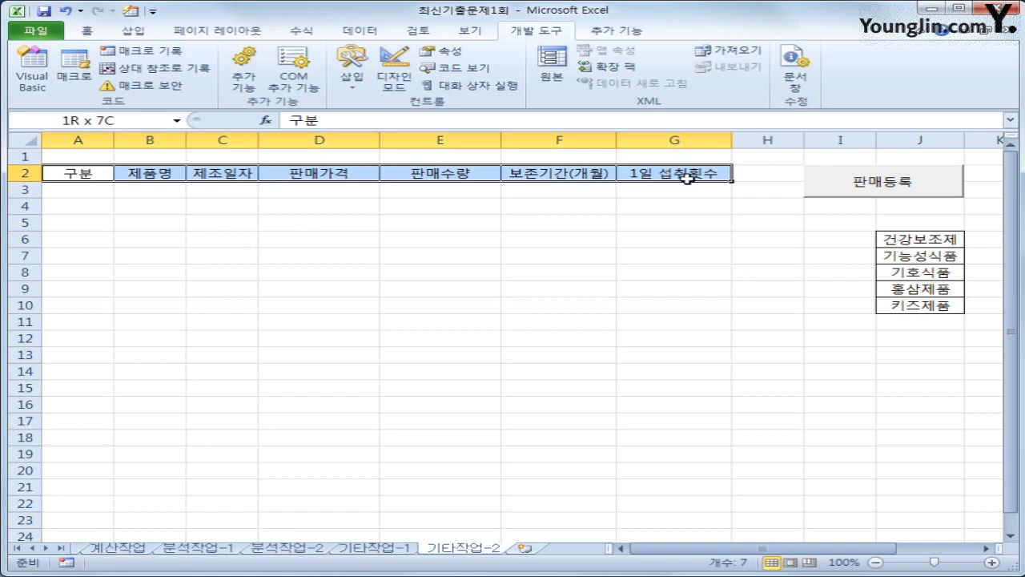
left_click(91, 159)
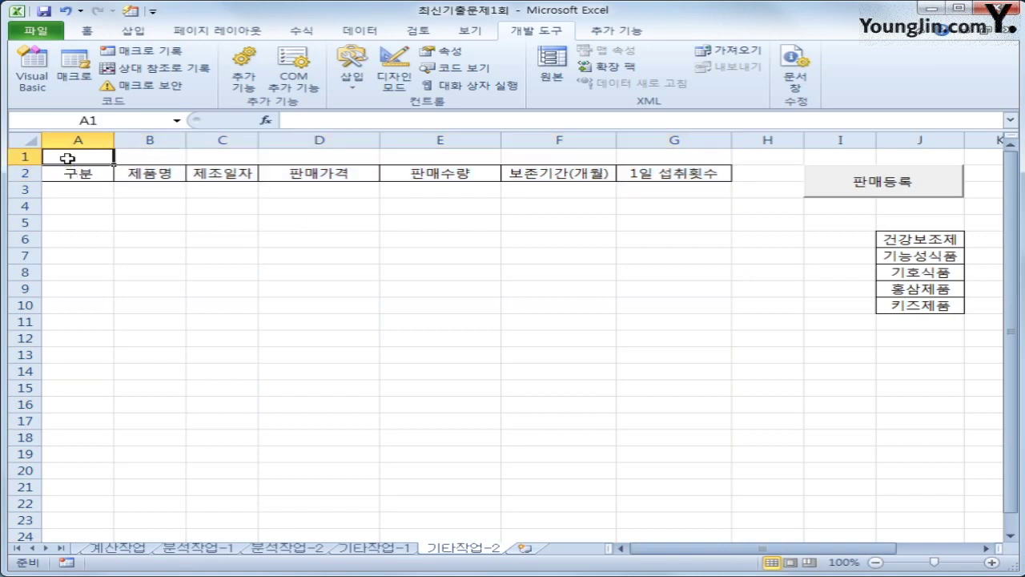
left_click_drag(71, 172, 679, 174)
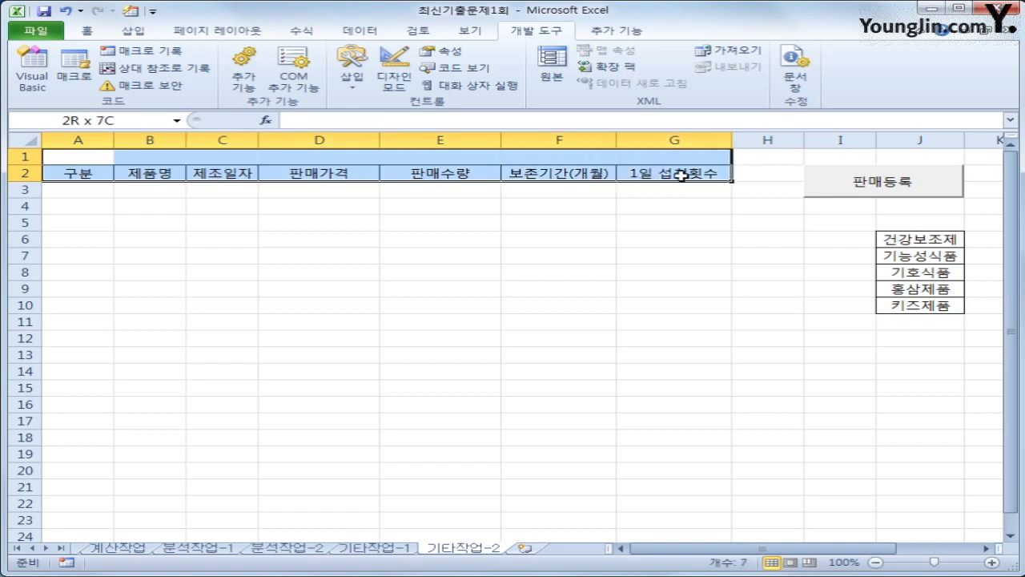
left_click(63, 189)
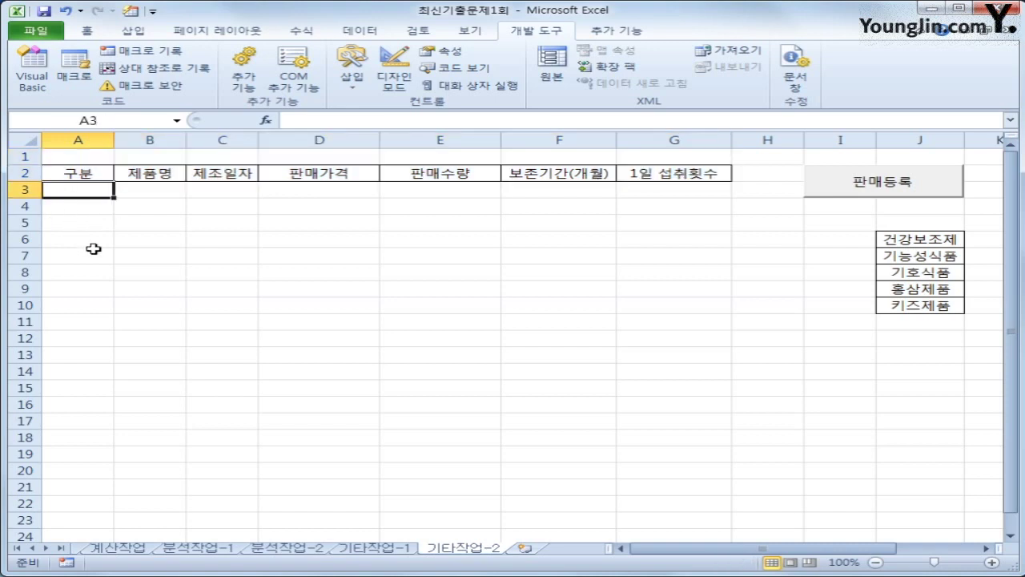
left_click_drag(76, 171, 679, 176)
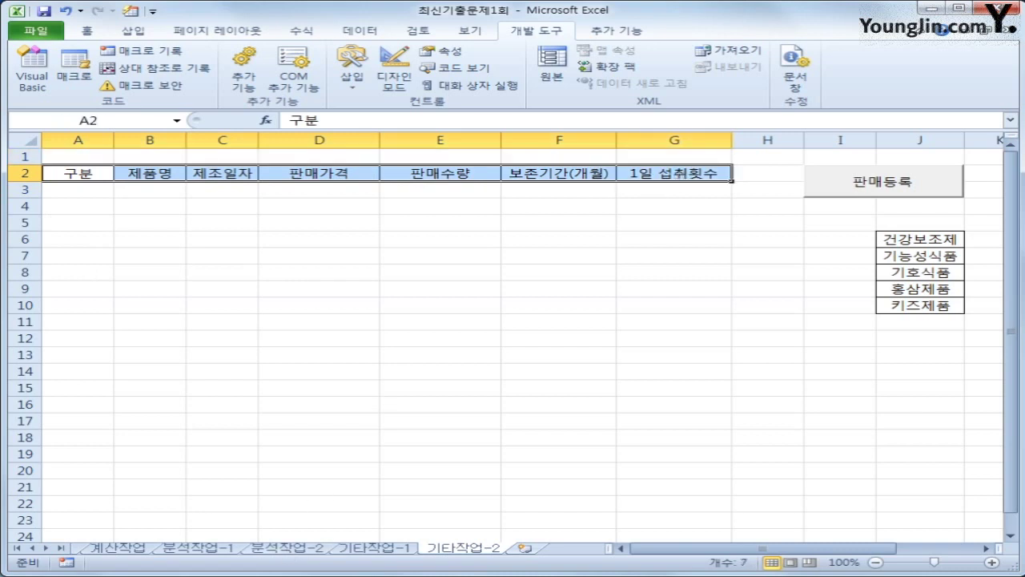
mouse_move(68, 172)
left_mouse_down()
mouse_move(67, 193)
mouse_move(153, 185)
mouse_move(131, 193)
left_mouse_up()
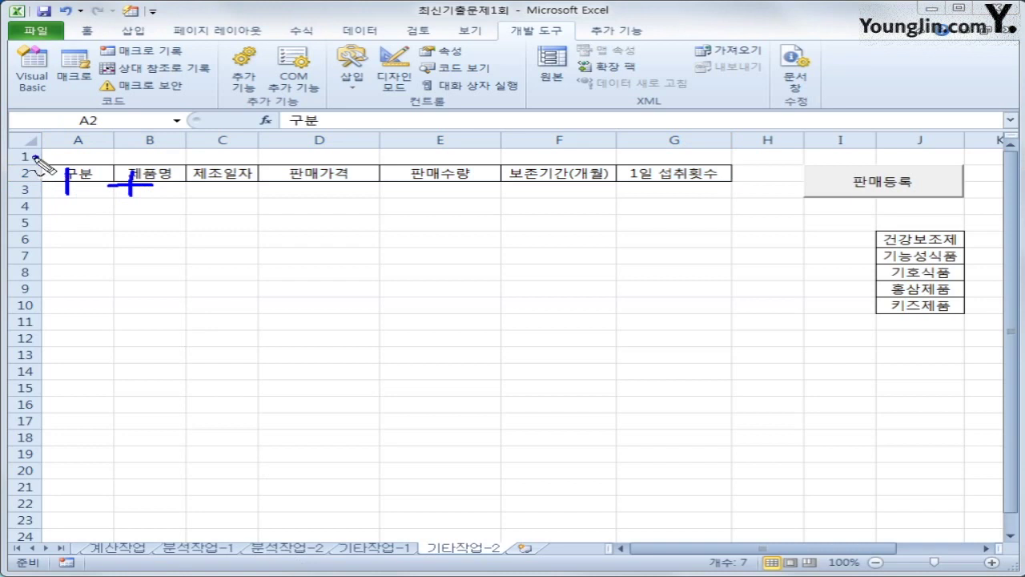
mouse_move(35, 137)
left_mouse_down()
mouse_move(13, 154)
mouse_move(47, 164)
left_mouse_up()
mouse_move(186, 172)
left_mouse_down()
mouse_move(186, 196)
mouse_move(241, 188)
mouse_move(227, 197)
mouse_move(268, 200)
left_mouse_up()
mouse_move(79, 204)
left_mouse_down()
mouse_move(81, 167)
mouse_move(96, 210)
mouse_move(74, 185)
mouse_move(614, 191)
mouse_move(690, 177)
mouse_move(160, 159)
mouse_move(120, 184)
mouse_move(147, 189)
left_mouse_up()
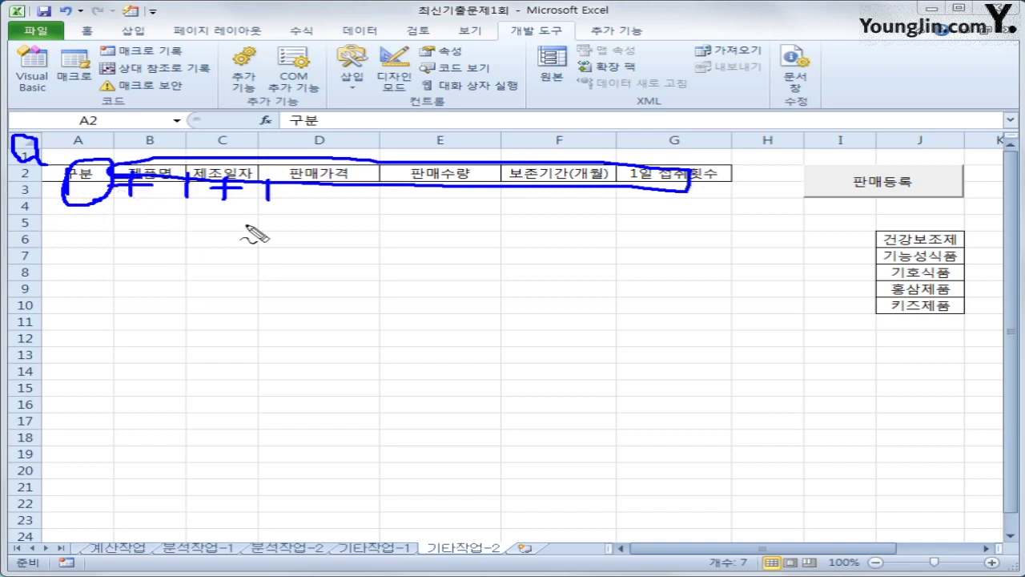
mouse_move(274, 217)
left_mouse_down()
mouse_move(162, 202)
mouse_move(268, 200)
mouse_move(254, 214)
left_mouse_up()
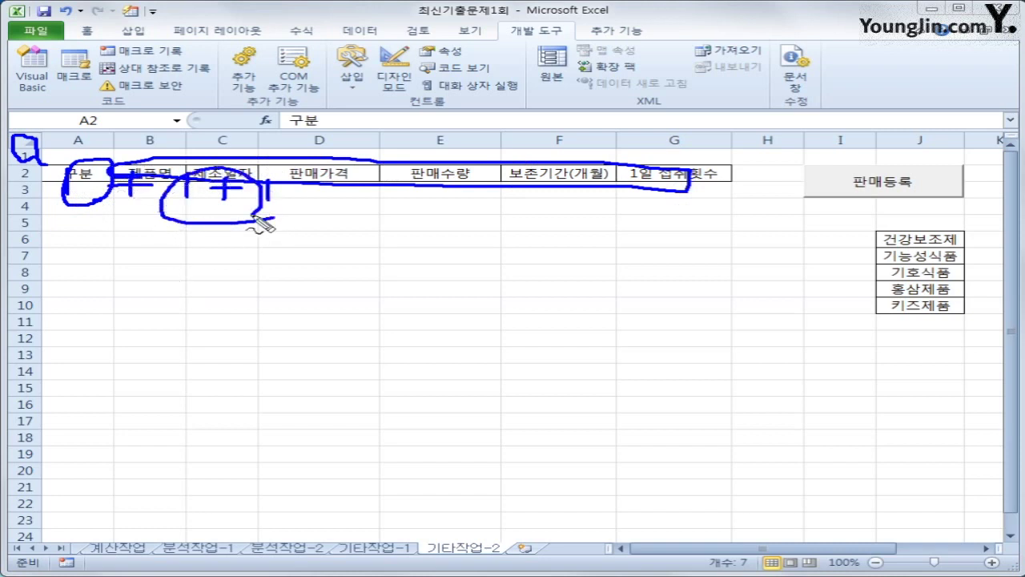
mouse_move(152, 240)
left_mouse_down()
mouse_move(210, 238)
mouse_move(187, 261)
mouse_move(241, 272)
mouse_move(265, 261)
left_mouse_up()
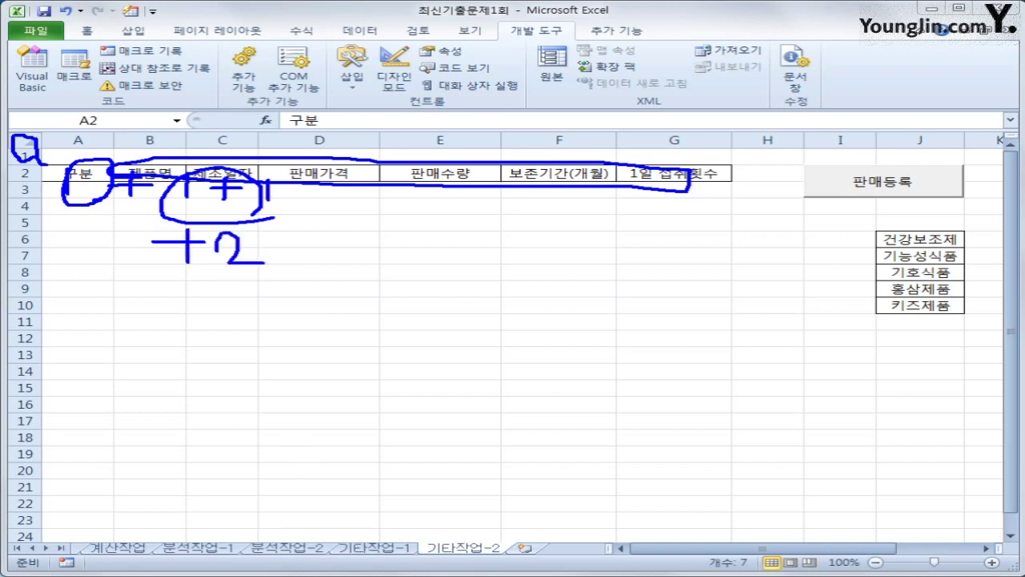
key("Escape")
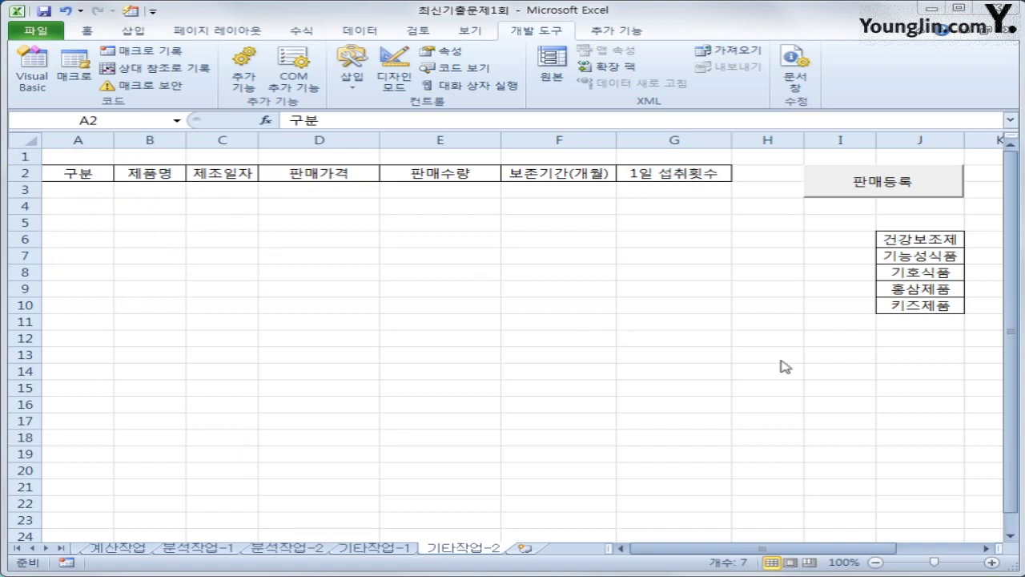
Return to the VBA editor and create the click event procedure of the cmd등록 button in the form's code.
left_click(28, 80)
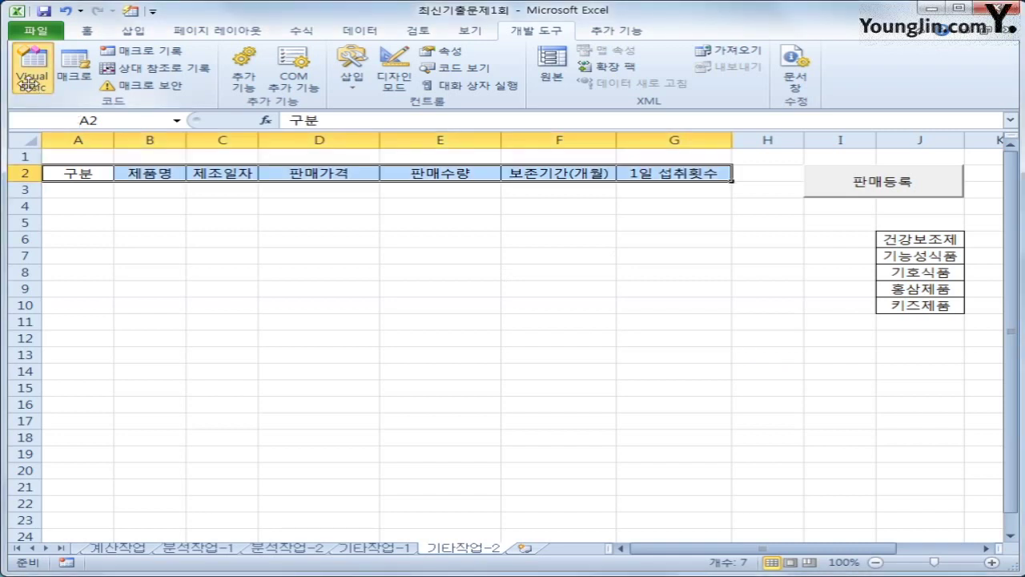
left_click(507, 116)
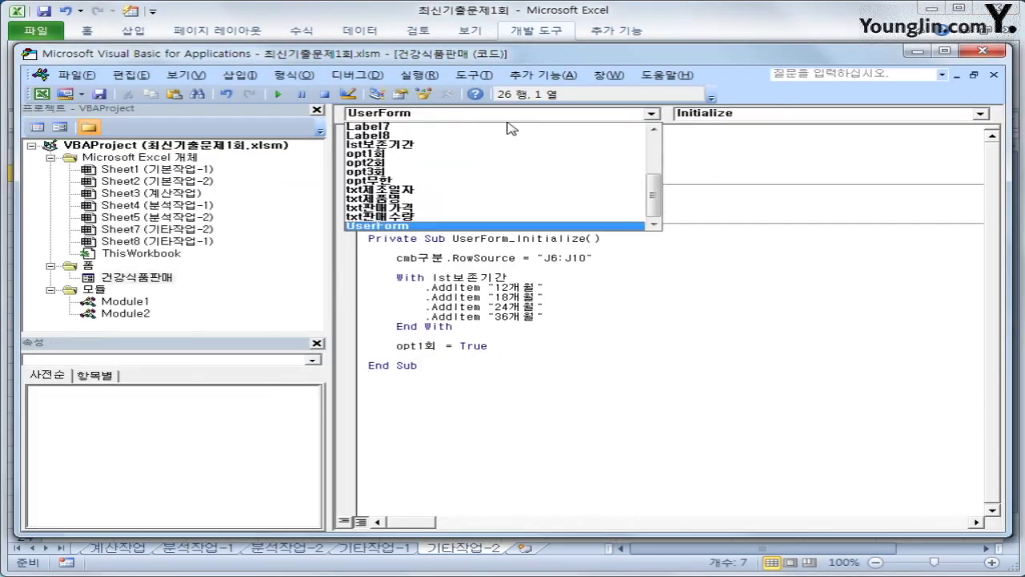
left_click_drag(656, 200, 657, 158)
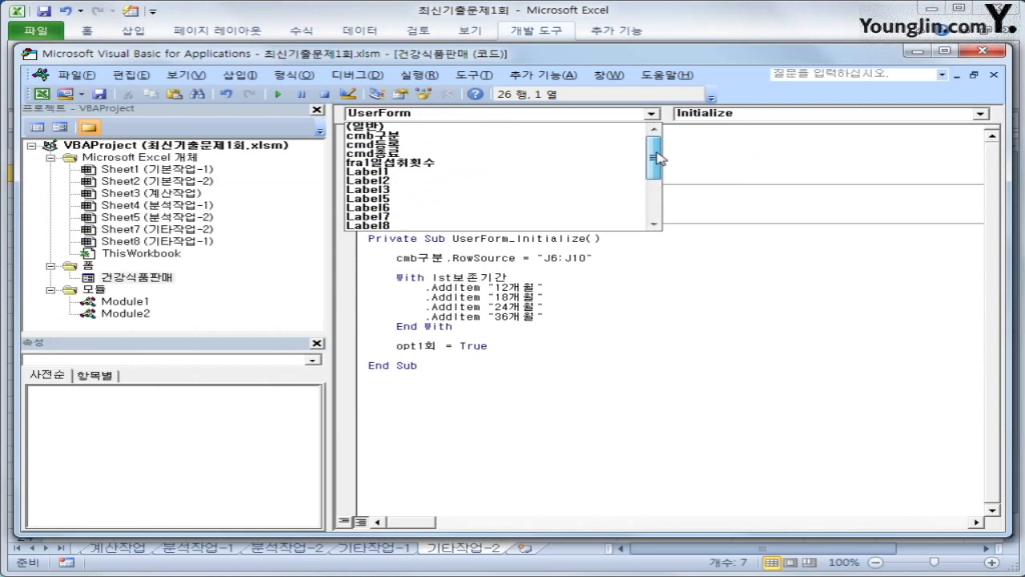
left_click(553, 144)
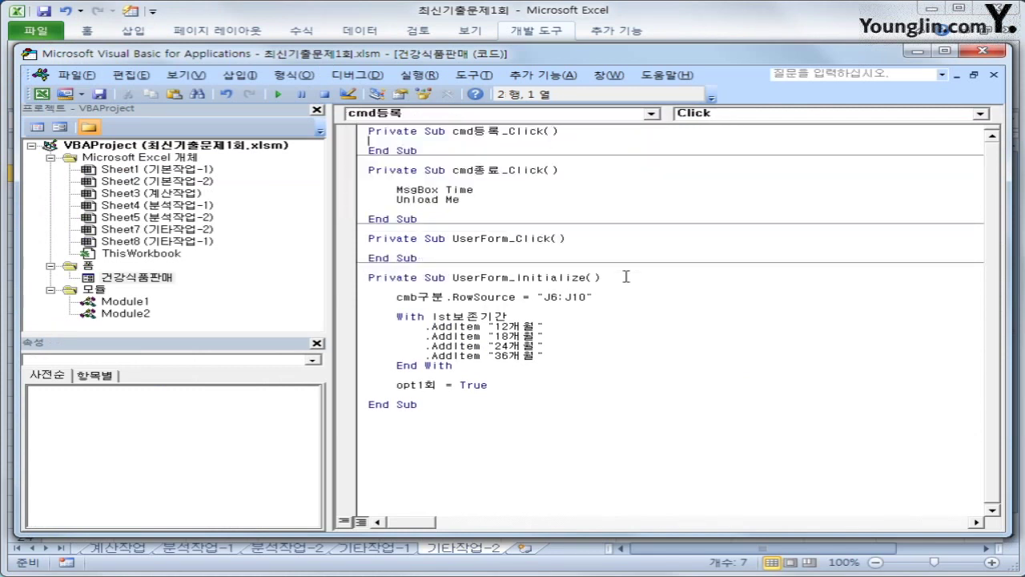
In the cmd등록 click procedure, assign i the target row with Range("A2").CurrentRegion.Rows.Count + 2.
key("Return")
key("Tab")
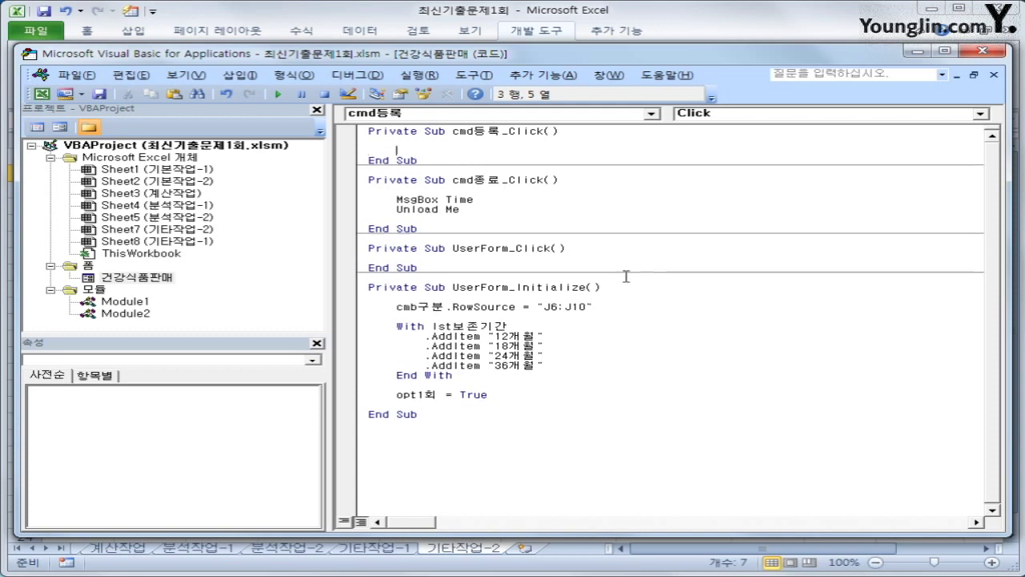
type("i = range(\"A2")
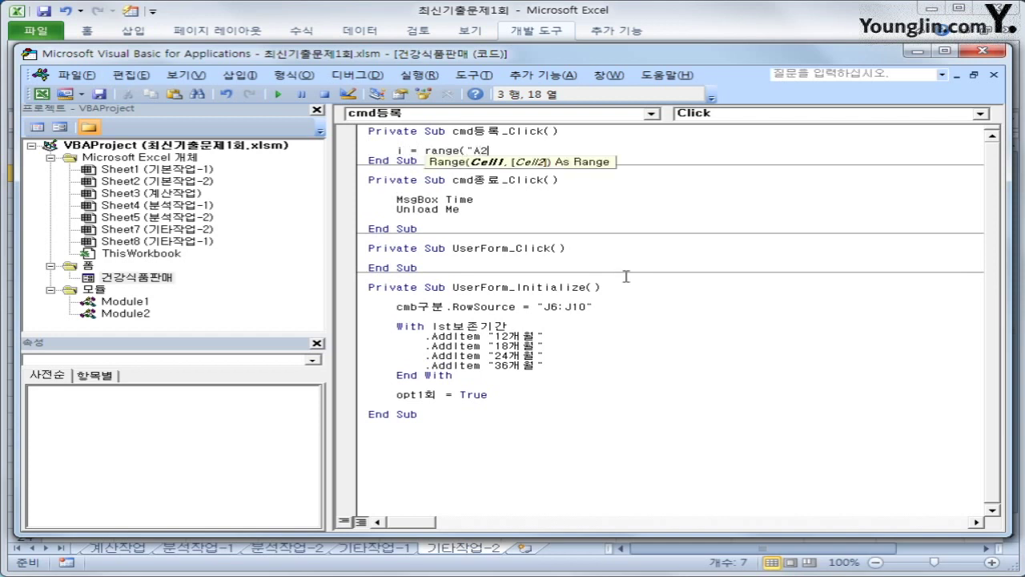
type("\").cu")
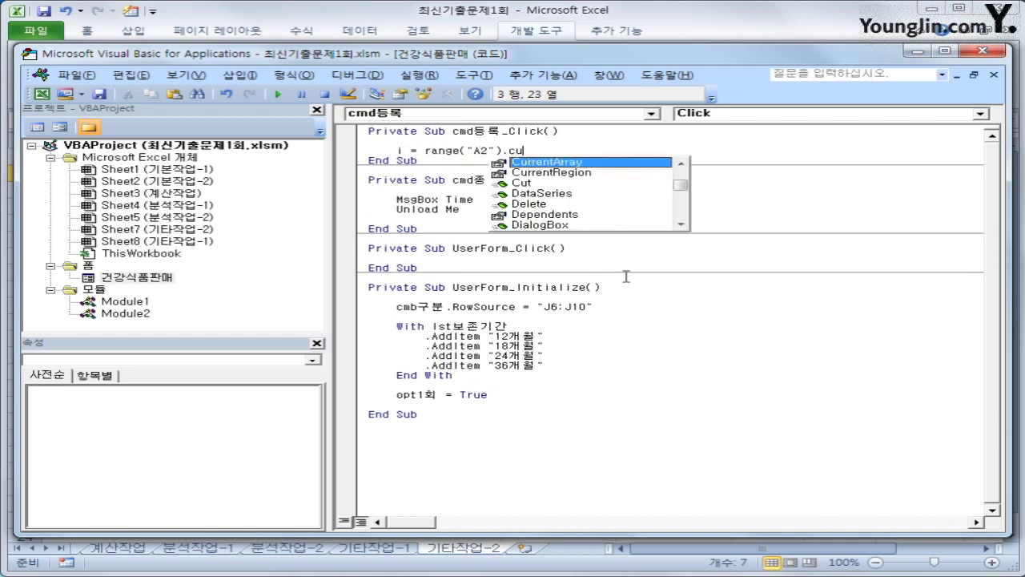
key("Tab")
type(".row")
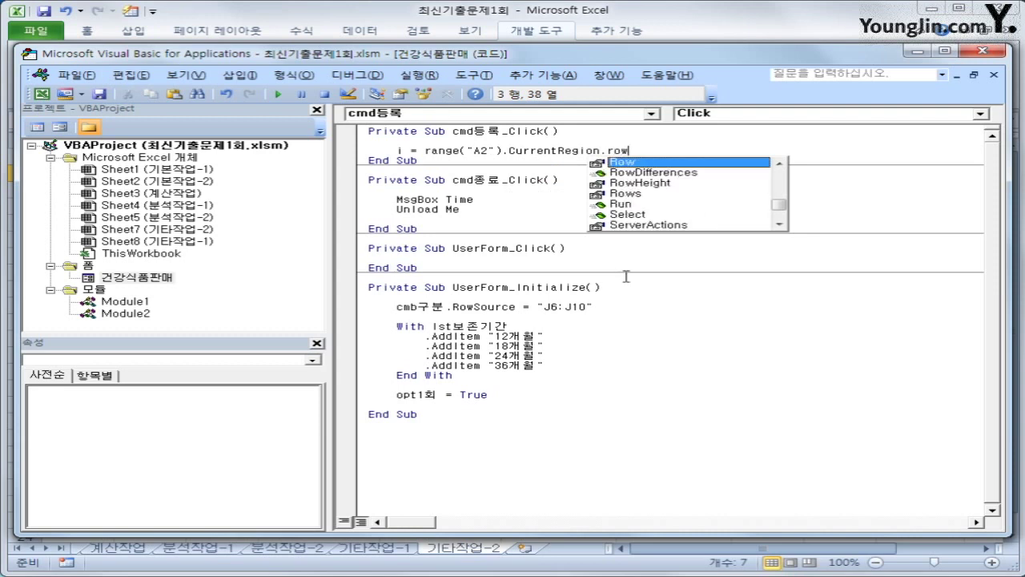
type("s.cou")
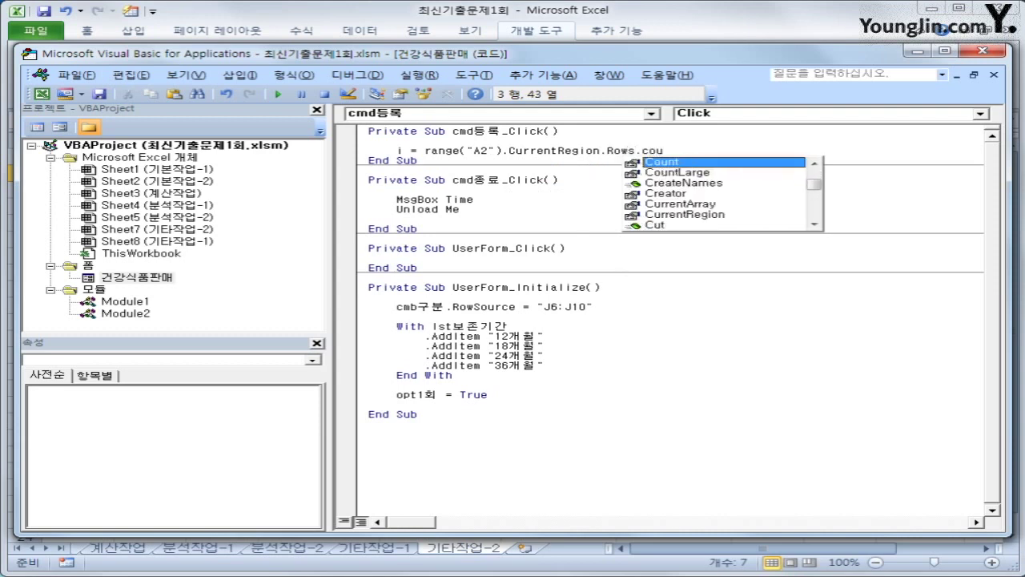
type("nt +")
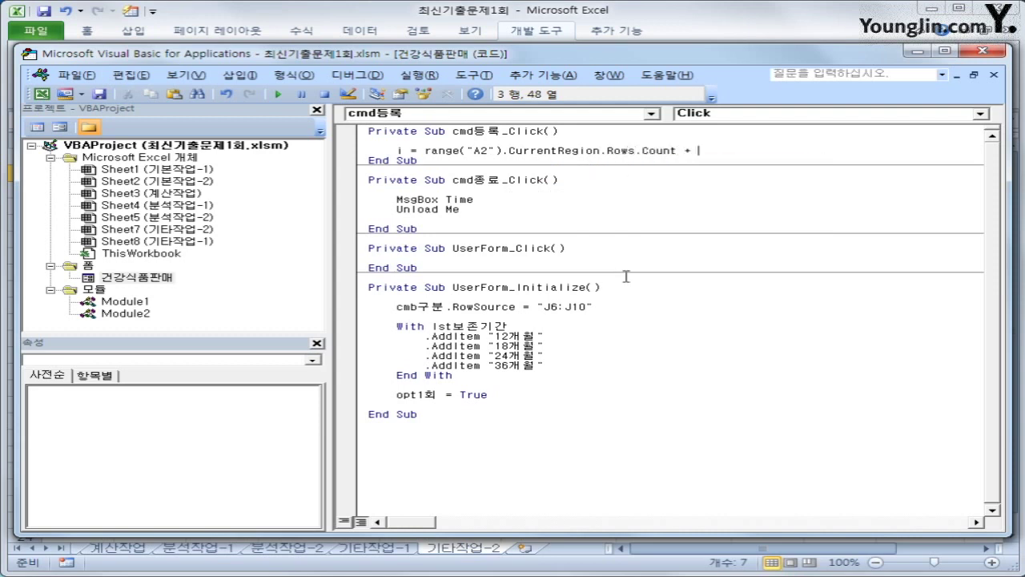
type(" 2")
key("Return")
key("Return")
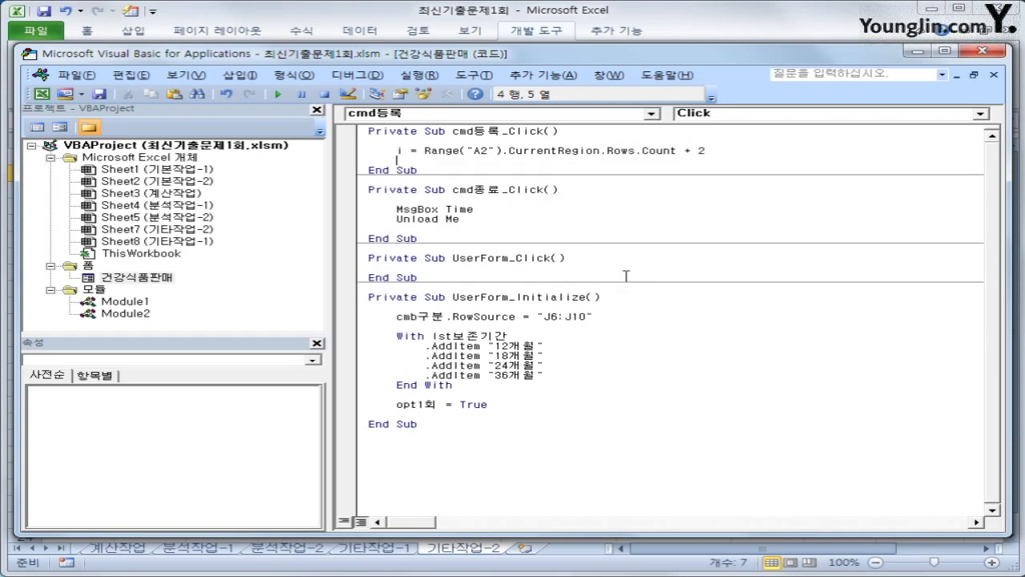
Add the statement Cells(i, 1) = cmb구분 below the row calculation, separated by a blank line.
type("cells(i,2")
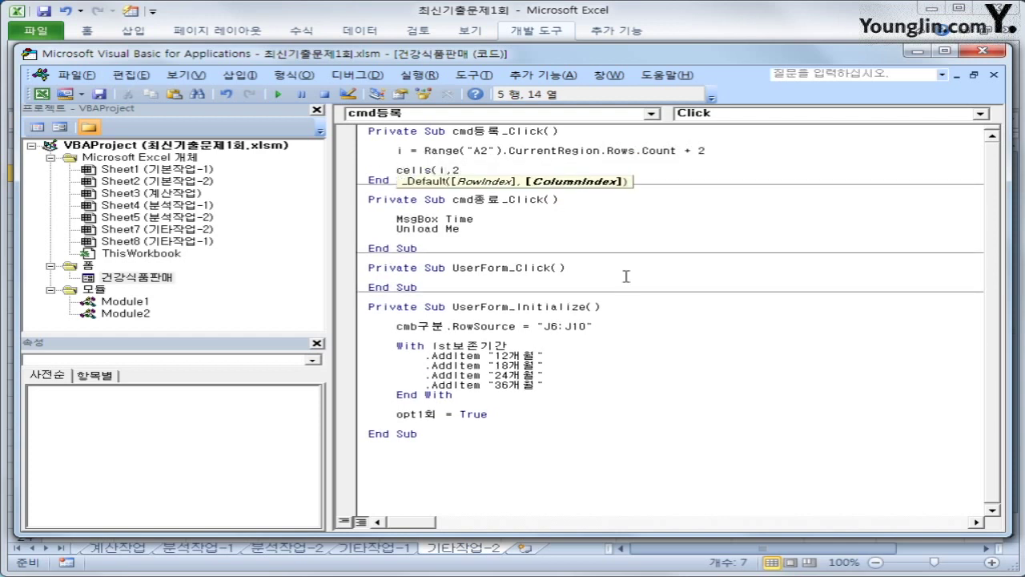
key("BackSpace")
type("1) = ")
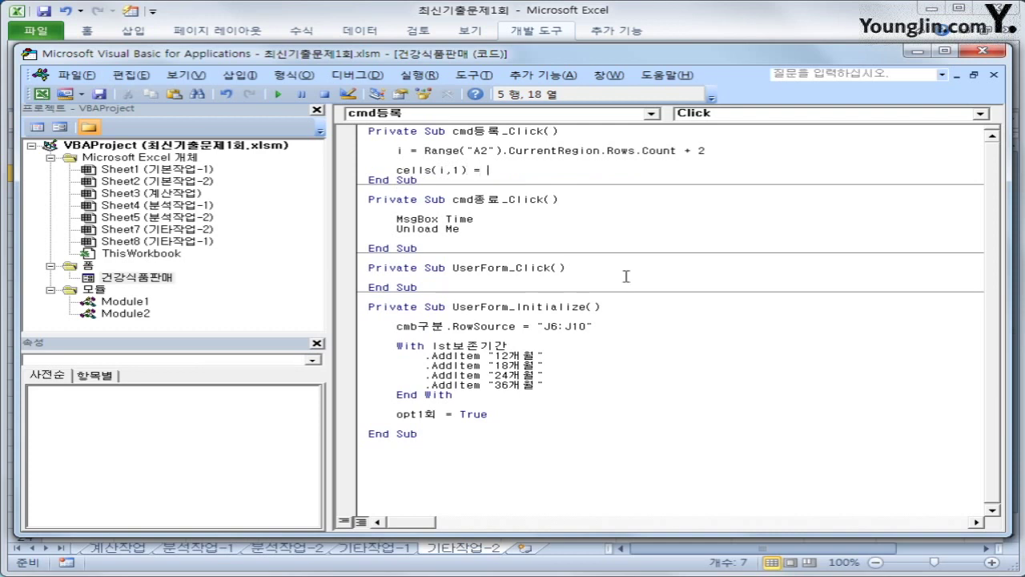
type("cmb구분")
key("Return")
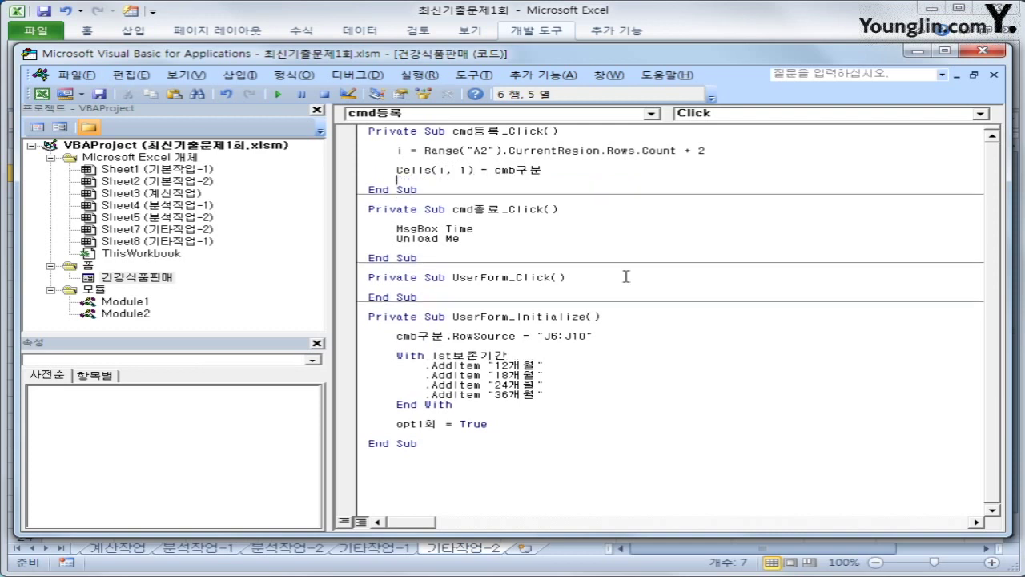
Duplicate the cmb구분 statement on the following line and change the copy to Cells(i, 2) = txt제품명.
key("shift+End")
key("ctrl+c")
key("Down")
key("ctrl+v")
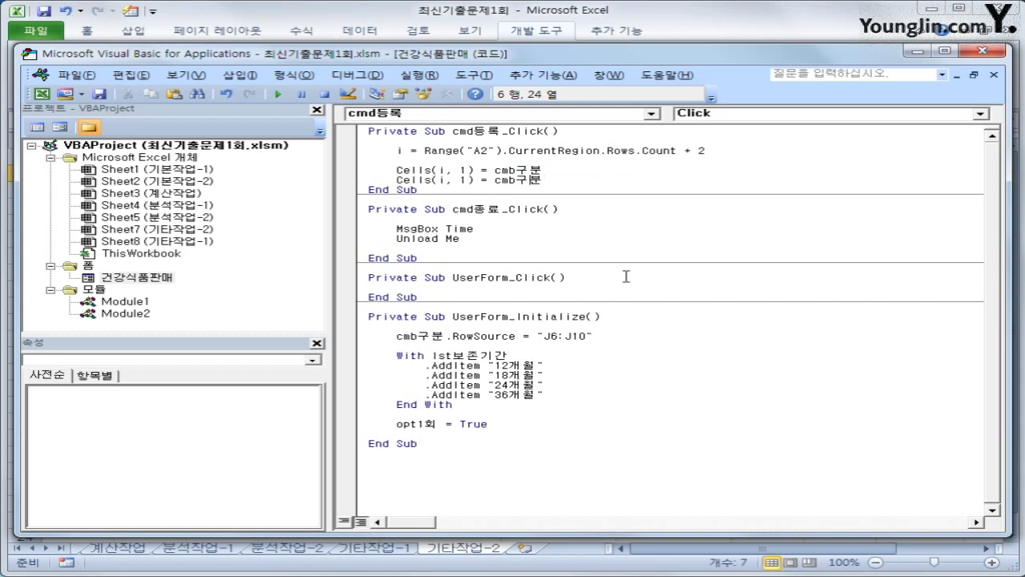
key("BackSpace")
type("2")
key("shift+Left")
key("shift+Left")
key("shift+Left")
key("shift+Left")
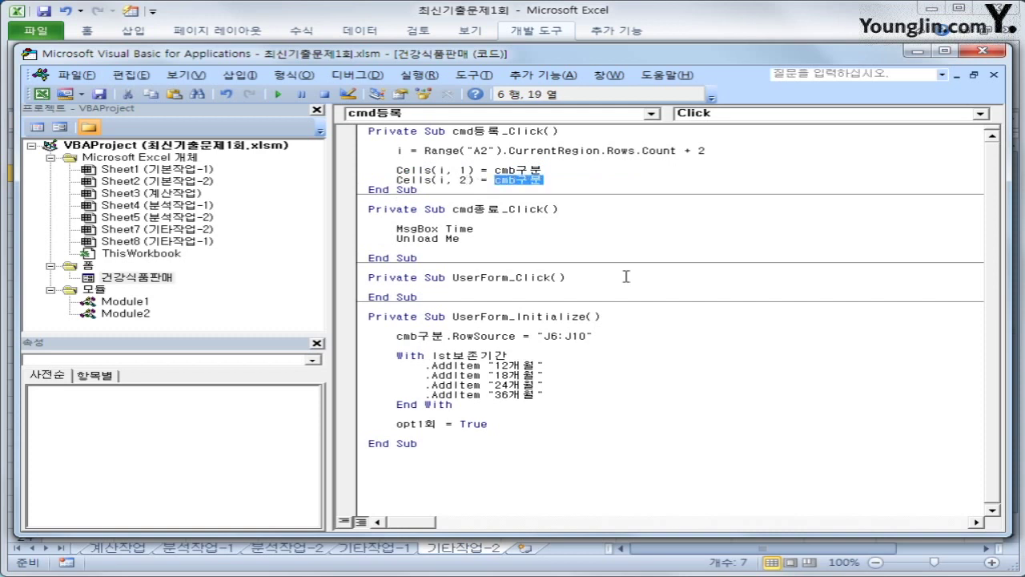
type("txt제품명")
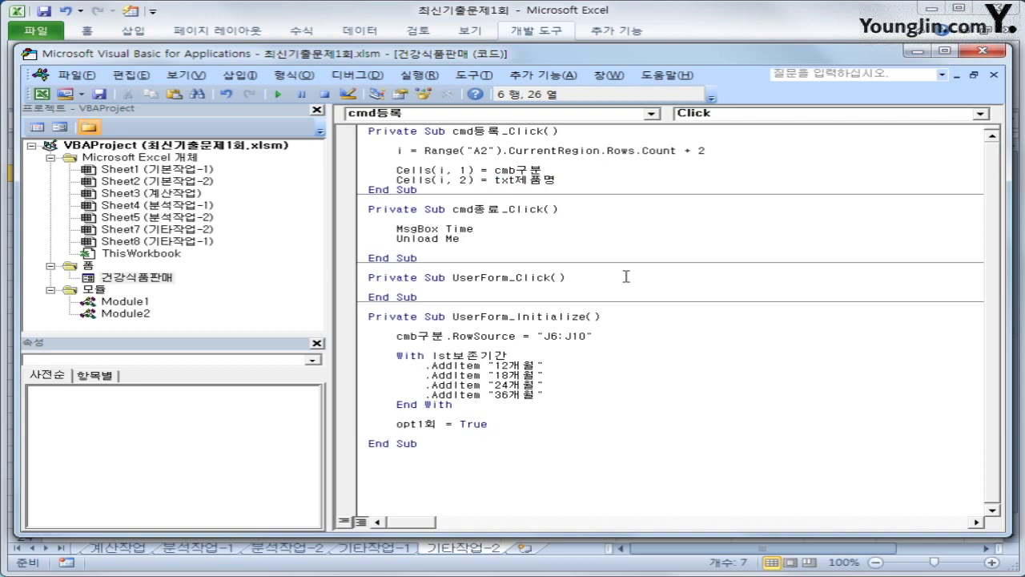
key("ctrl+v")
key("shift+Left")
key("shift+Left")
key("shift+Left")
key("shift+Left")
key("shift+Left")
key("shift+Left")
key("shift+Left")
key("shift+Left")
key("shift+Left")
key("shift+Left")
key("shift+Left")
key("shift+Left")
key("shift+Left")
key("shift+Left")
key("shift+Left")
key("shift+Left")
key("shift+Left")
key("shift+Left")
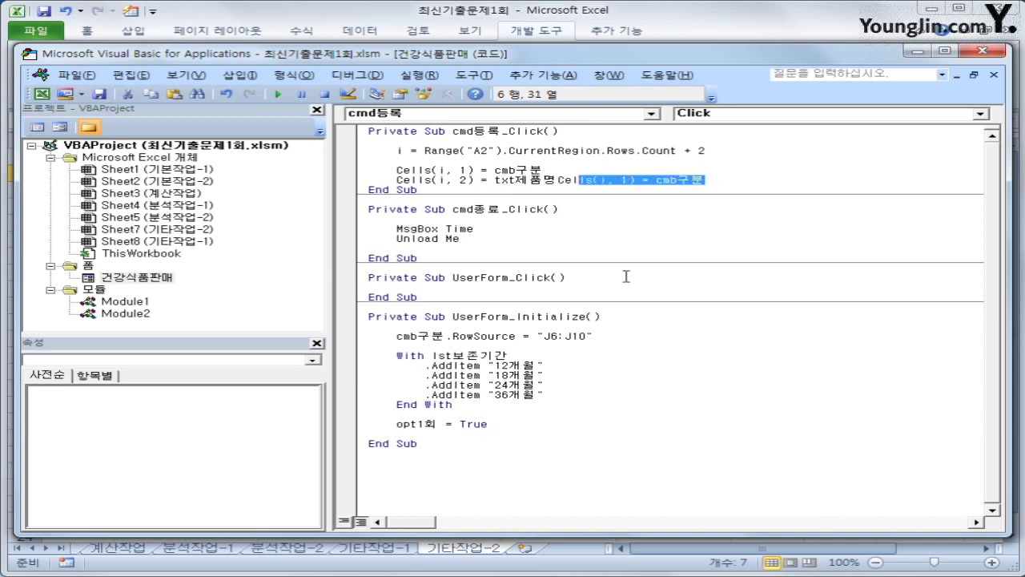
key("BackSpace")
Duplicate the txt제품명 statement on a new line and change the copy to Cells(i, 3) = txt제조일자.
key("shift+Left")
key("shift+Left")
key("shift+Left")
key("shift+Left")
key("shift+Left")
key("shift+Left")
key("shift+Left")
key("shift+Left")
key("shift+Left")
key("shift+Left")
key("shift+Left")
key("shift+Left")
key("shift+Left")
key("shift+Left")
key("shift+Left")
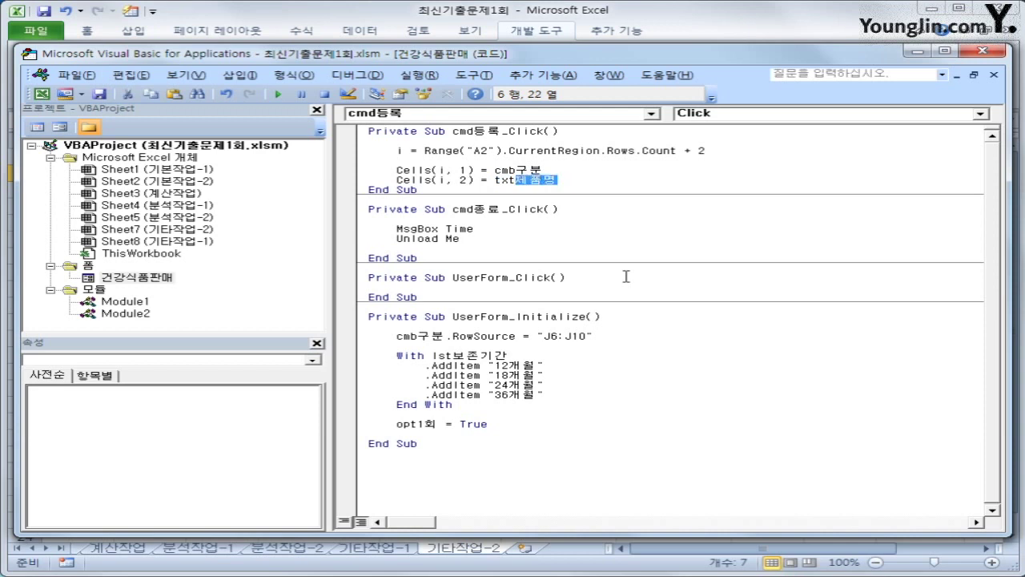
key("shift+Left")
key("shift+Left")
key("shift+Left")
key("shift+Left")
key("shift+Left")
key("ctrl+c")
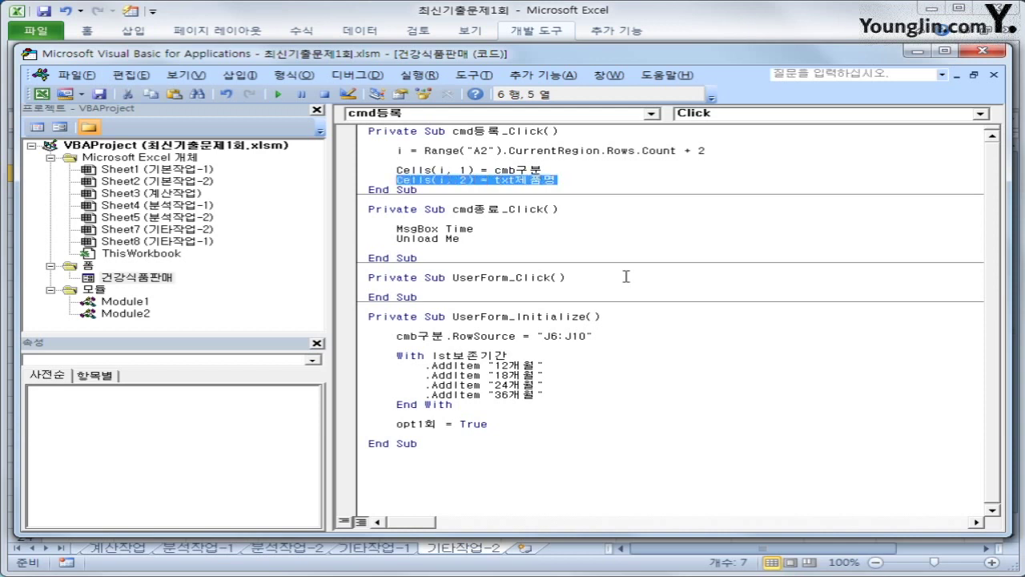
key("End")
key("Return")
key("ctrl+v")
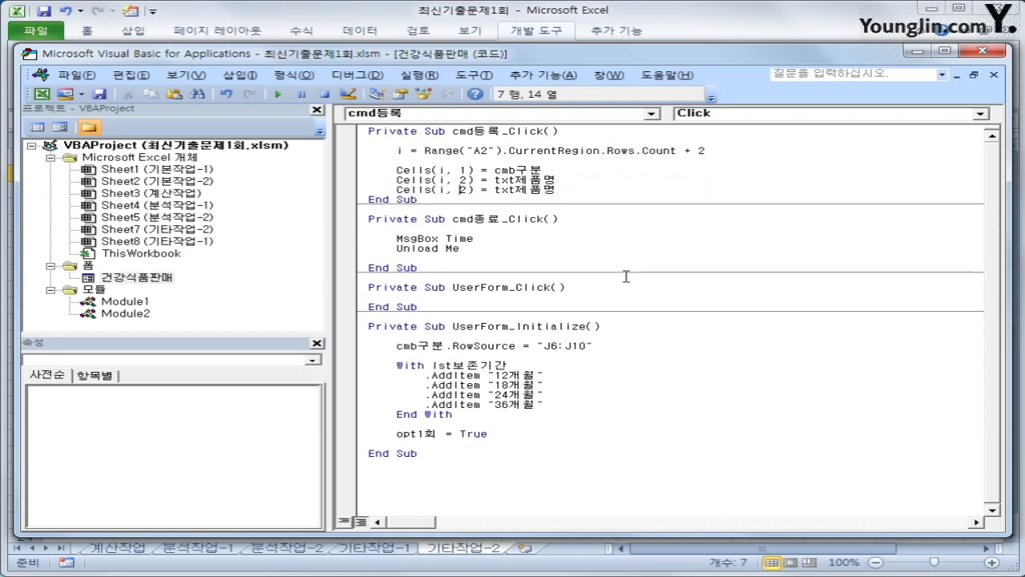
key("Delete")
type("3")
key("Right")
key("Right")
key("shift+End")
type("wp")
type("제조일자")
key("Return")
Paste the copied statement under the 제조일자 line and change it to Cells(i, 4) = txt판매가격.
key("ctrl+v")
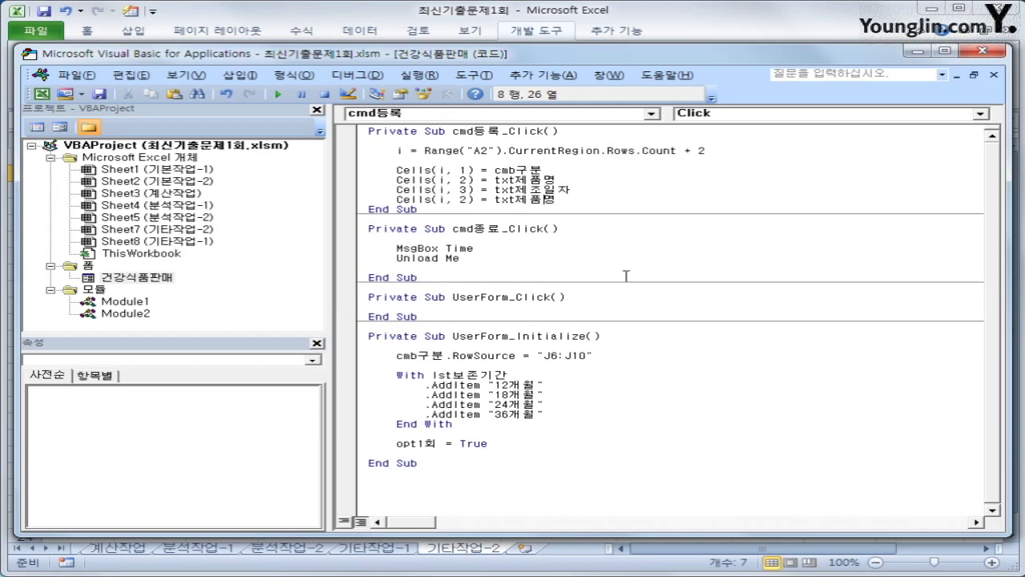
key("Left")
key("Left")
key("Left")
key("Left")
key("Left")
key("Left")
key("Left")
key("Left")
key("Left")
key("shift+Left")
key("shift+Left")
key("shift+Left")
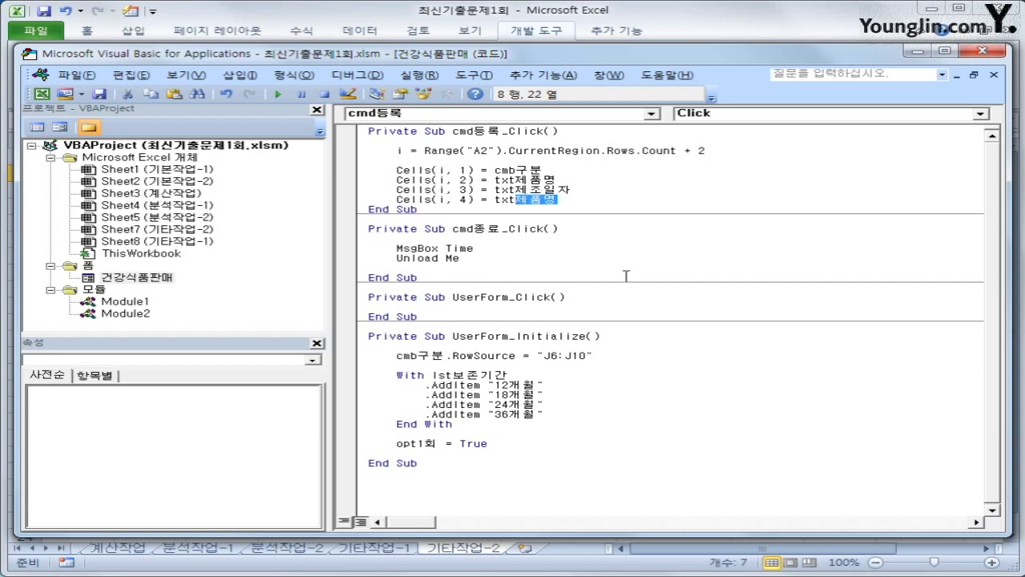
type("판매가격")
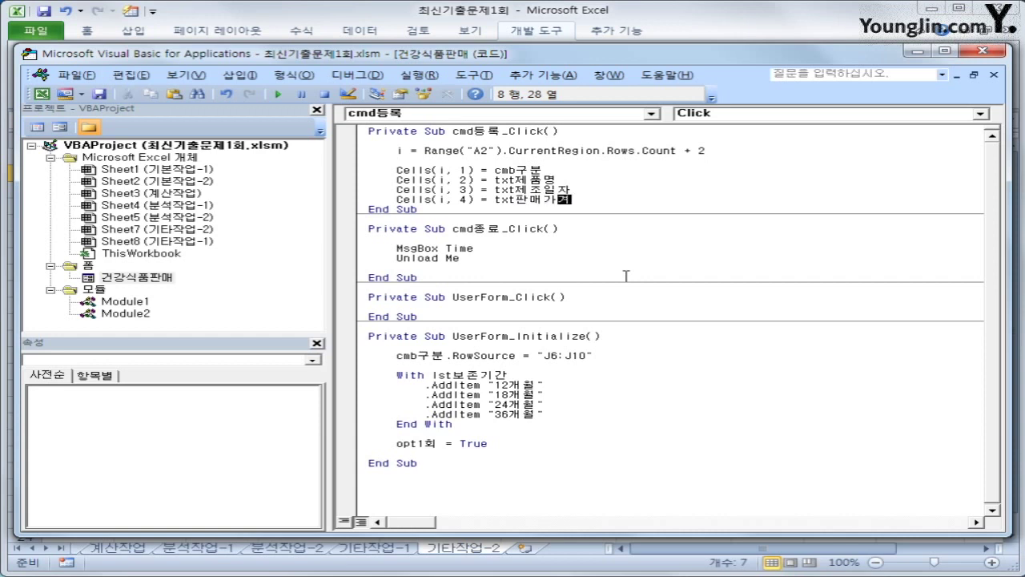
Paste the copied statement under the 판매가격 line and change it to Cells(i, 5) = txt판매수량.
key("Return")
key("ctrl+v")
key("Left")
key("Left")
key("Left")
key("Left")
key("Left")
key("Left")
key("Left")
key("Left")
key("Left")
key("Left")
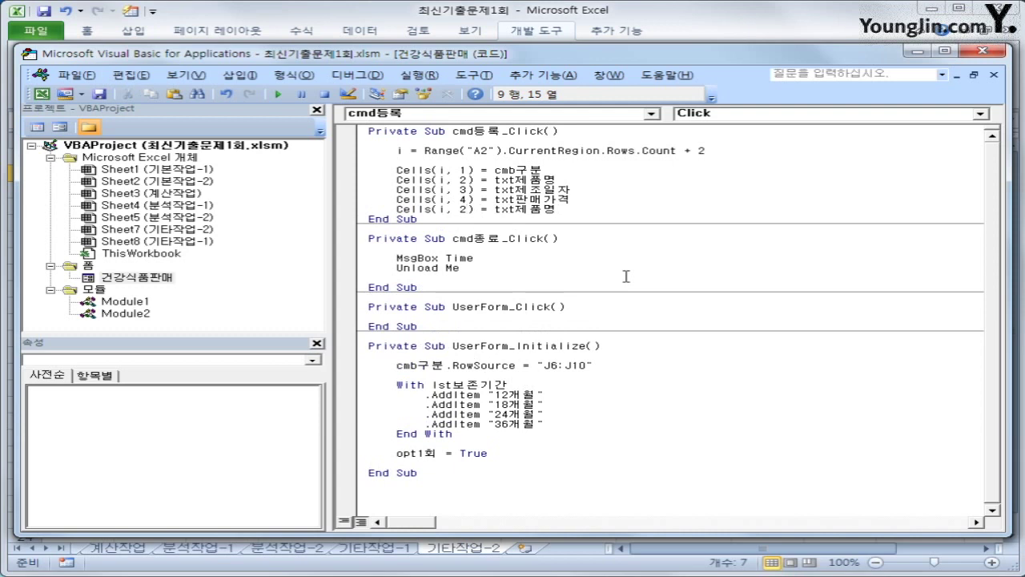
key("BackSpace")
type("5")
key("End")
key("BackSpace")
key("BackSpace")
key("BackSpace")
type("판매수량")
key("Return")
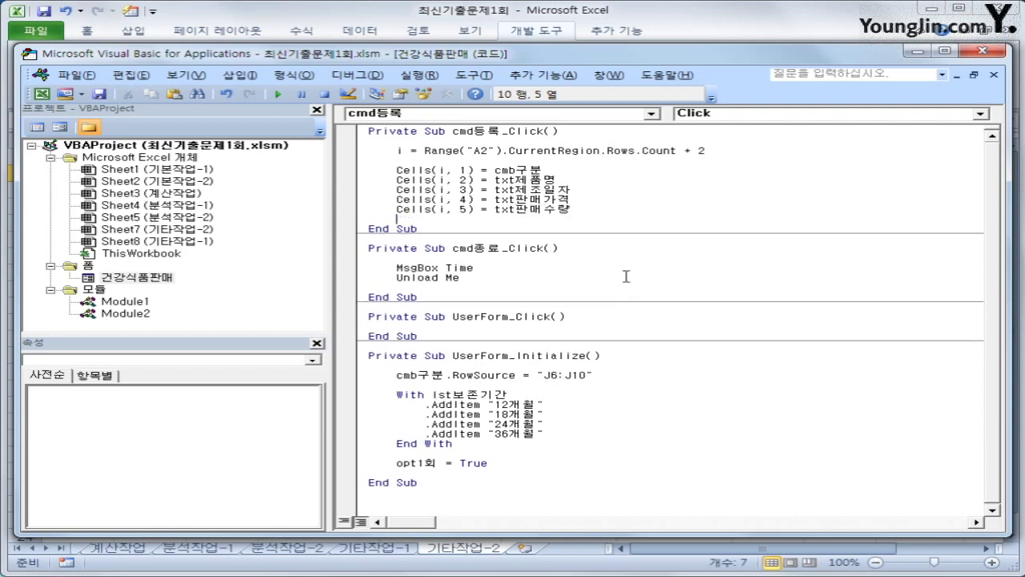
Paste the copied statement under the 판매수량 line and change it to Cells(i, 6) = lst보존기간.
key("ctrl+v")
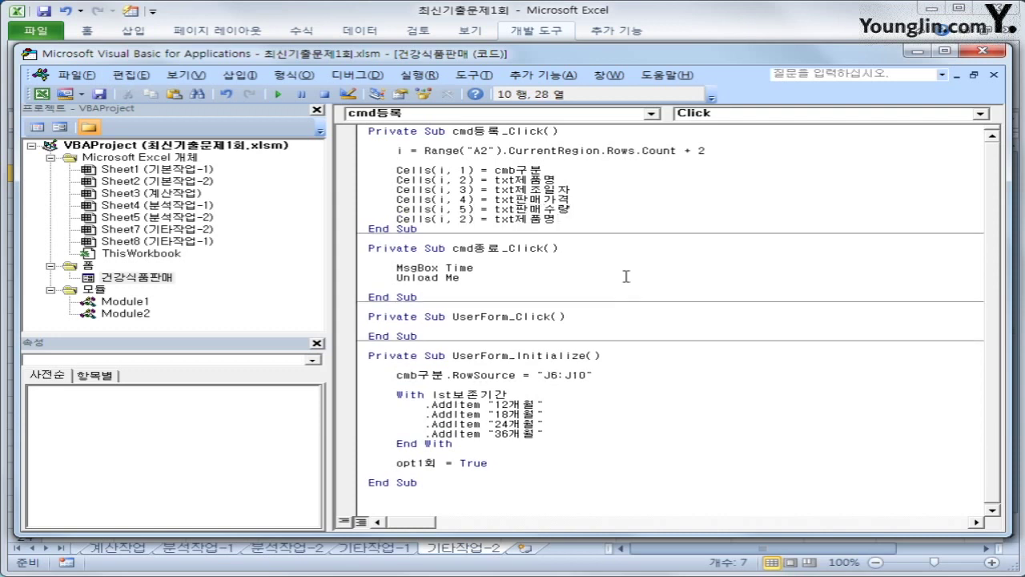
key("Left")
key("Left")
key("Left")
key("Left")
key("Left")
key("Left")
key("Left")
key("Left")
key("Left")
key("Left")
key("Left")
key("Delete")
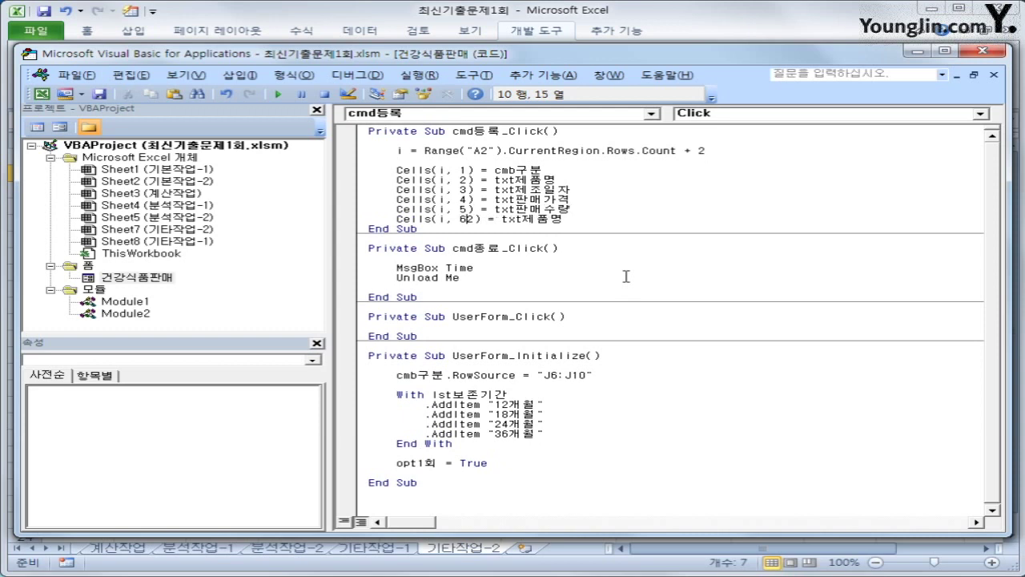
type("6")
key("Right")
key("Right")
key("Right")
key("Right")
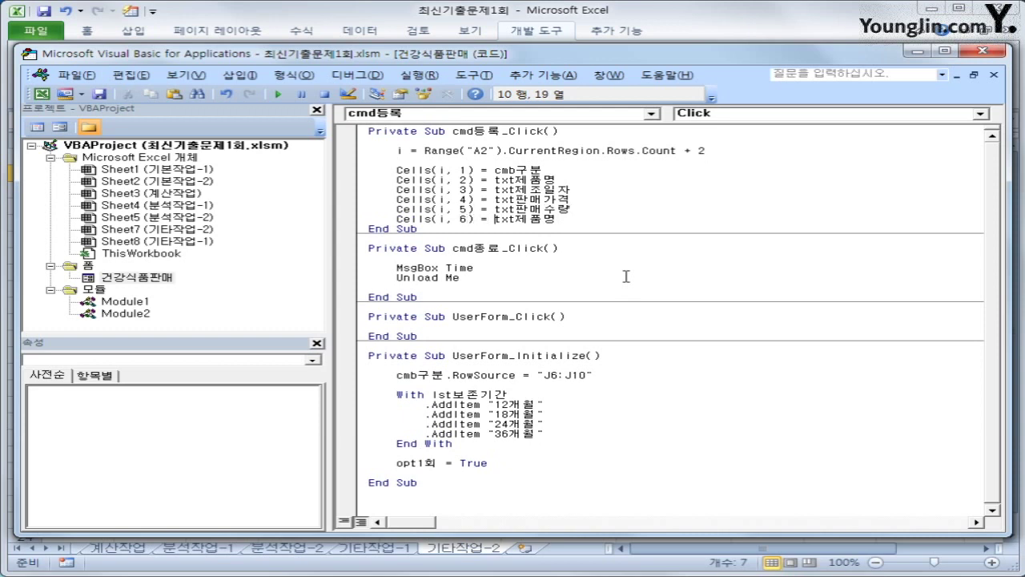
type("lst보존")
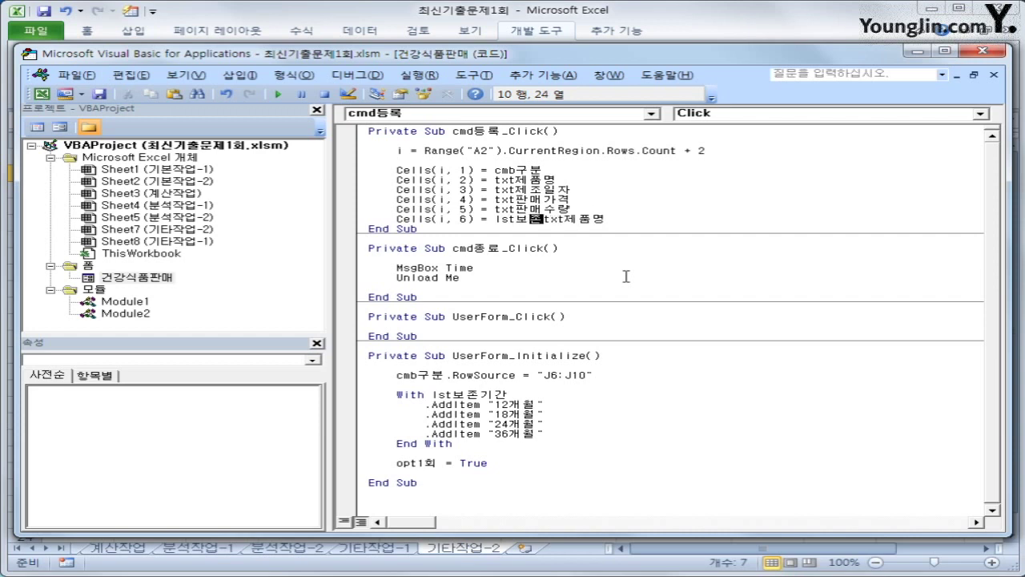
type("기간")
key("shift+End")
key("Delete")
Below the lst보존기간 assignment, leave a blank line and add the condition If opt1회 = True Then.
key("Return")
key("Return")
key("Return")
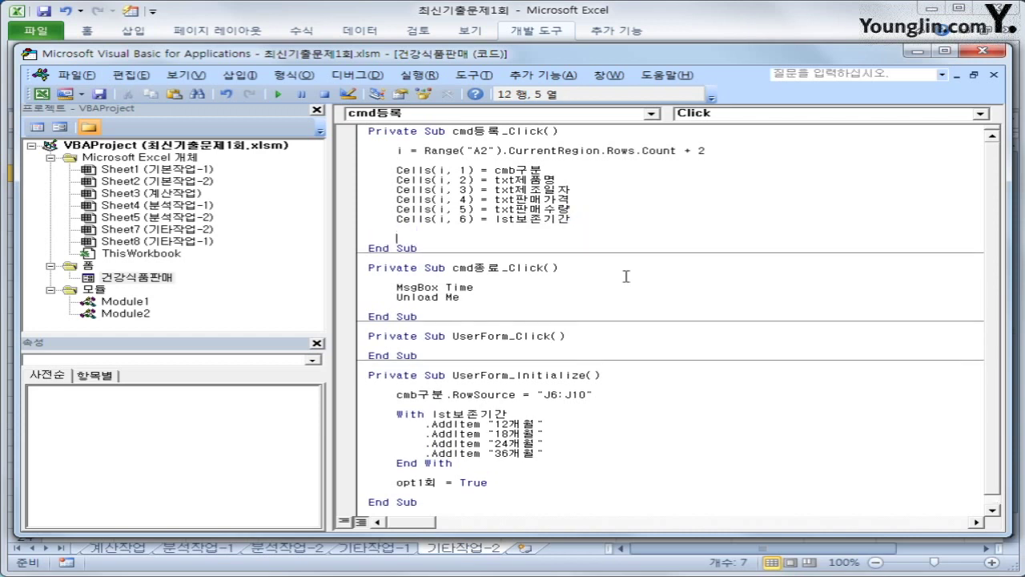
key("Up")
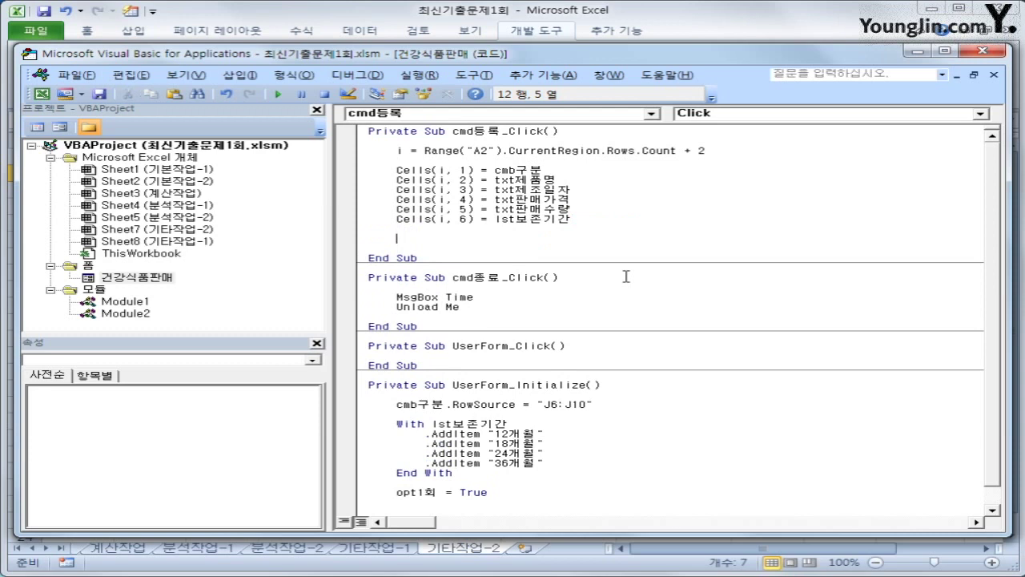
type("if opt1ghl")
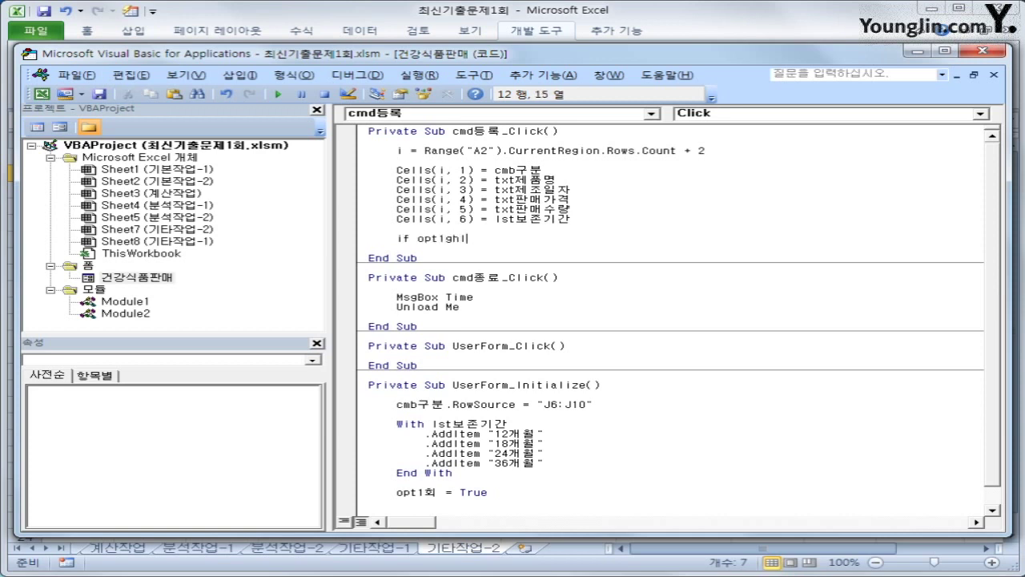
key("BackSpace")
key("BackSpace")
key("BackSpace")
type("회 =")
type("ture")
key("BackSpace")
key("BackSpace")
key("BackSpace")
type("rue then")
key("Return")
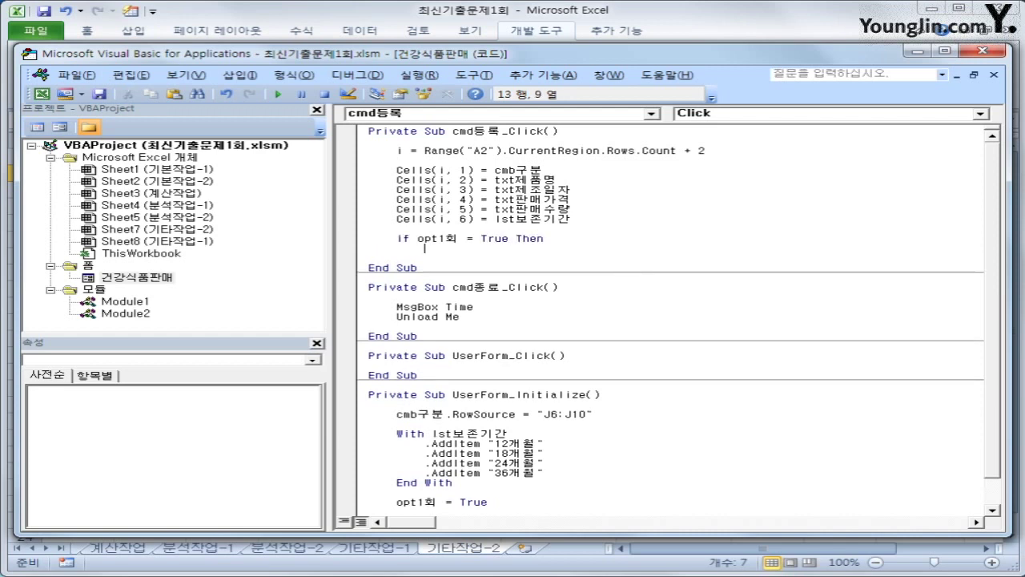
Paste the copied Cells statement inside the opt1회 condition and change its column number to 7.
type("ㅊ디ㅣㄴ")
key("BackSpace")
key("BackSpace")
key("BackSpace")
key("BackSpace")
key("ctrl+v")
key("Left")
key("Left")
key("Left")
key("Left")
key("Left")
key("Left")
key("Left")
key("Left")
key("Left")
key("Left")
key("Left")
key("Left")
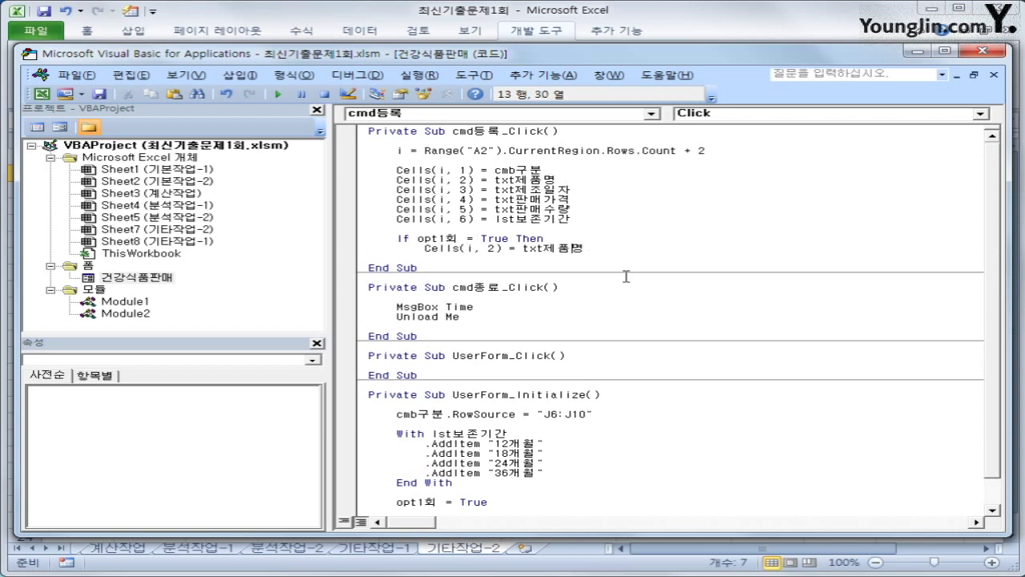
key("Right")
key("Delete")
type("7")
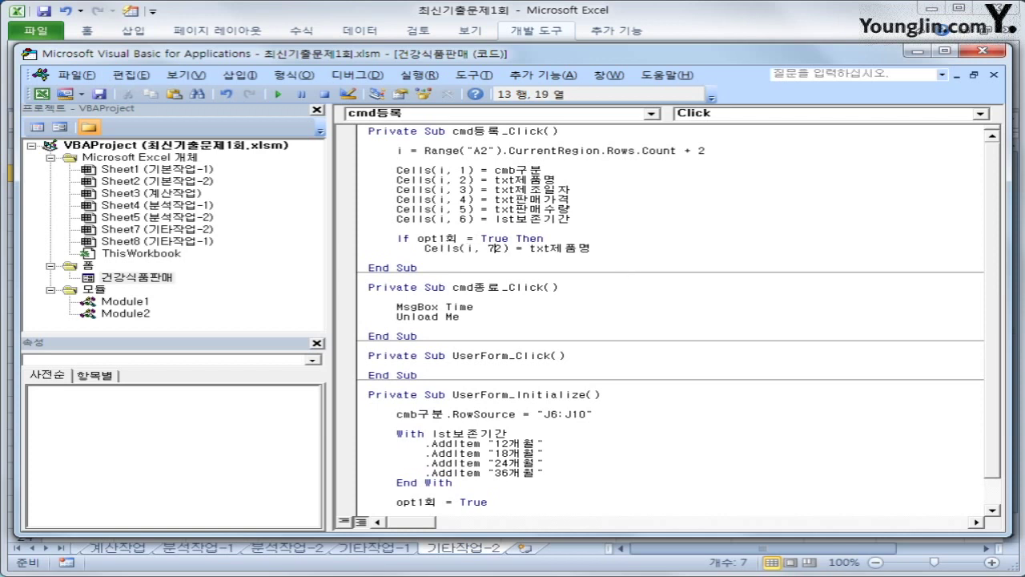
Replace txt제품명 in the Cells(i, 7) statement with opt1회.Caption.
key("Right")
key("Right")
key("Right")
key("Right")
key("shift+End")
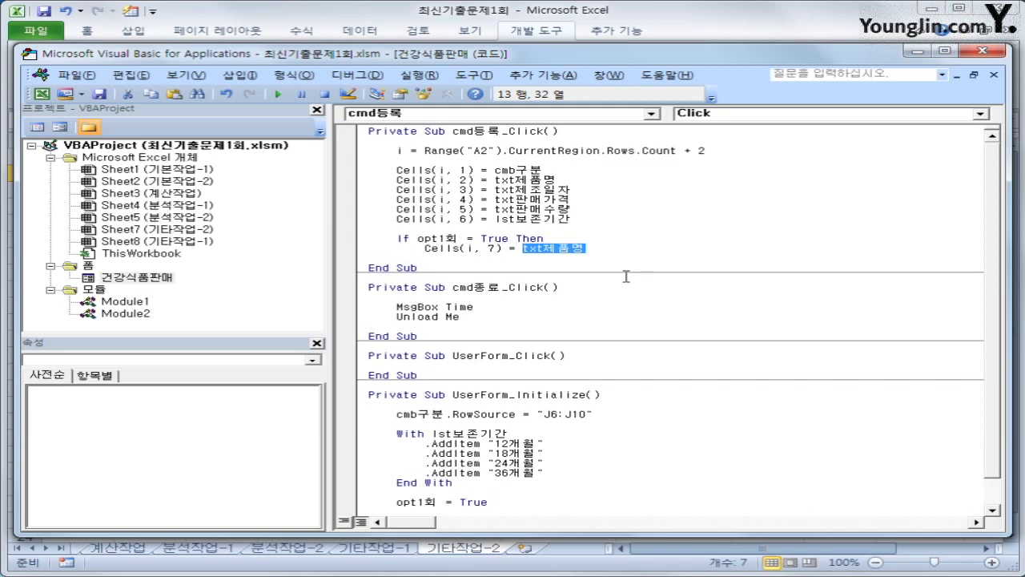
key("Delete")
type("op")
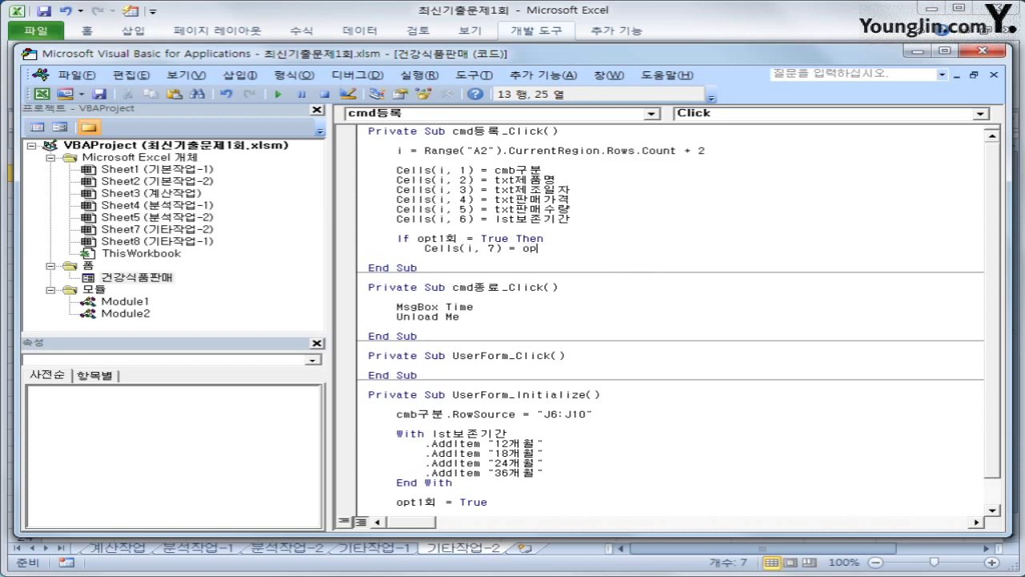
type("t1회.")
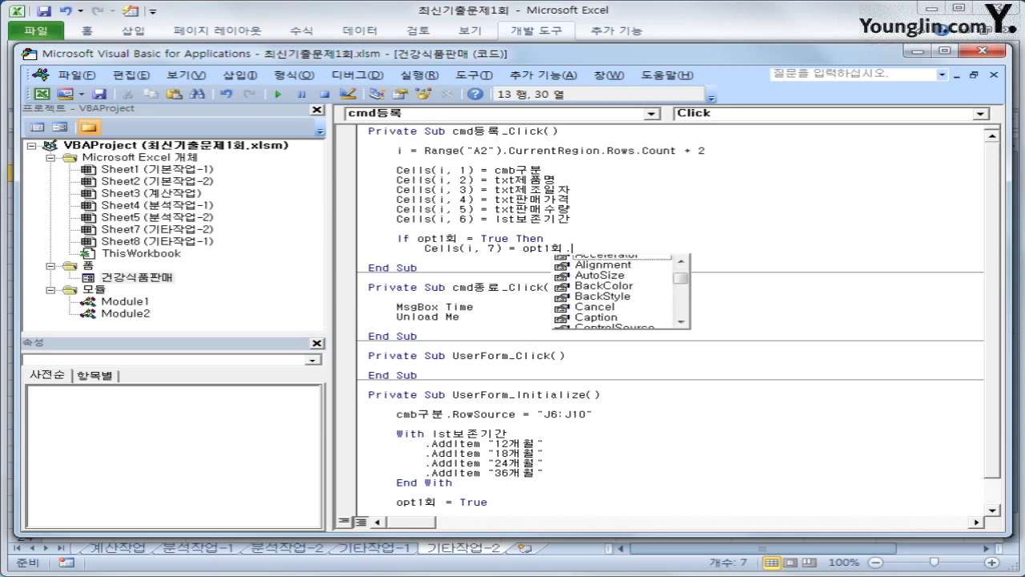
type("ca")
key("Tab")
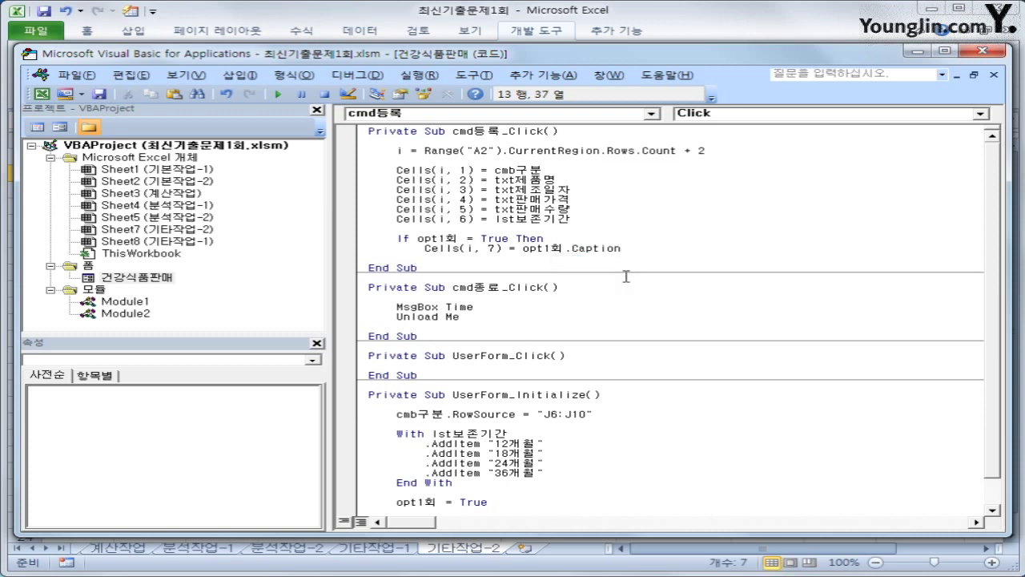
Duplicate the opt1회 If line and its Cells(i, 7) statement directly below, aligned with the original If.
key("Up")
key("Home")
key("shift+Down")
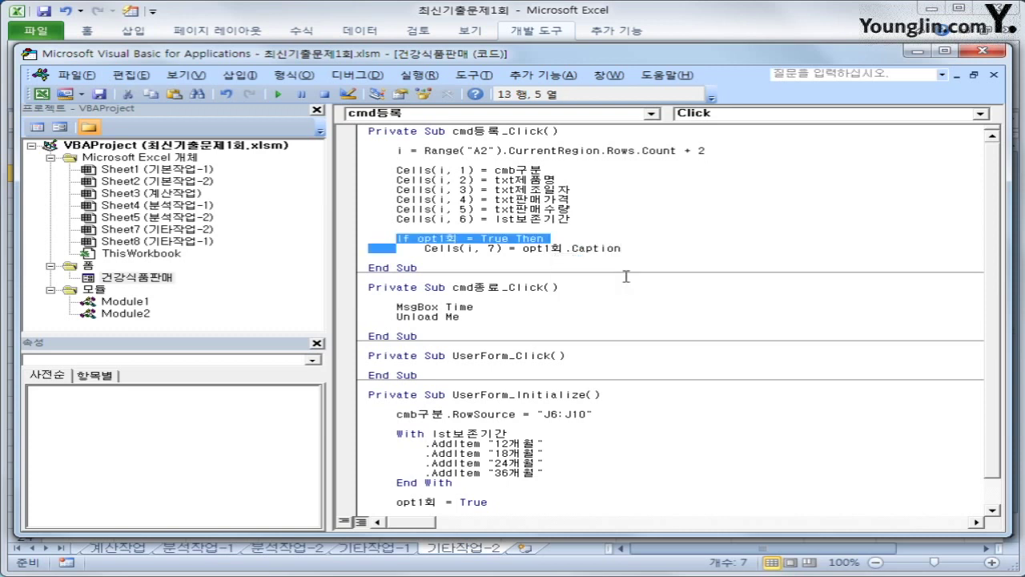
key("shift+End")
key("ctrl+c")
key("End")
key("Return")
key("ctrl+v")
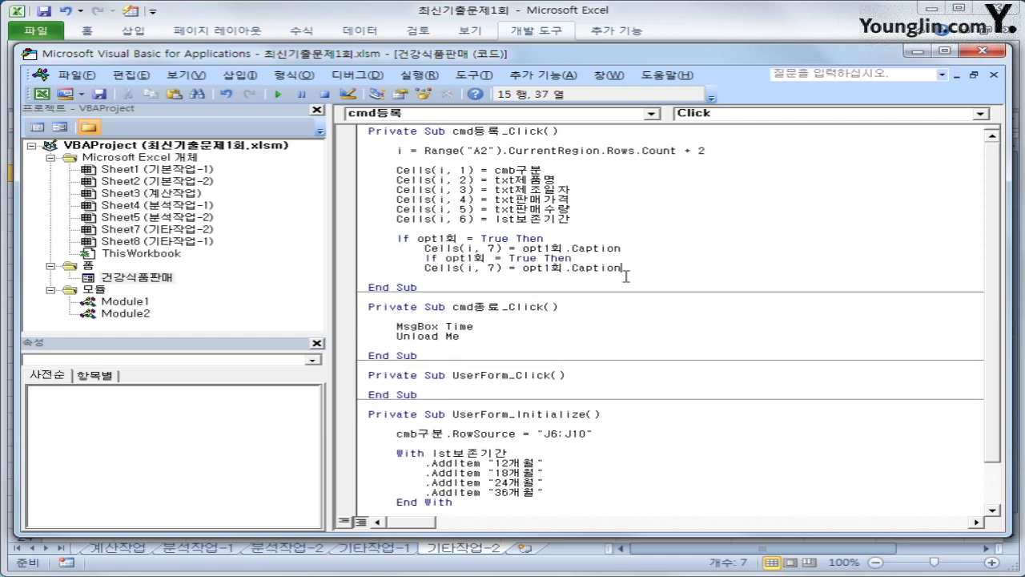
key("ctrl+z")
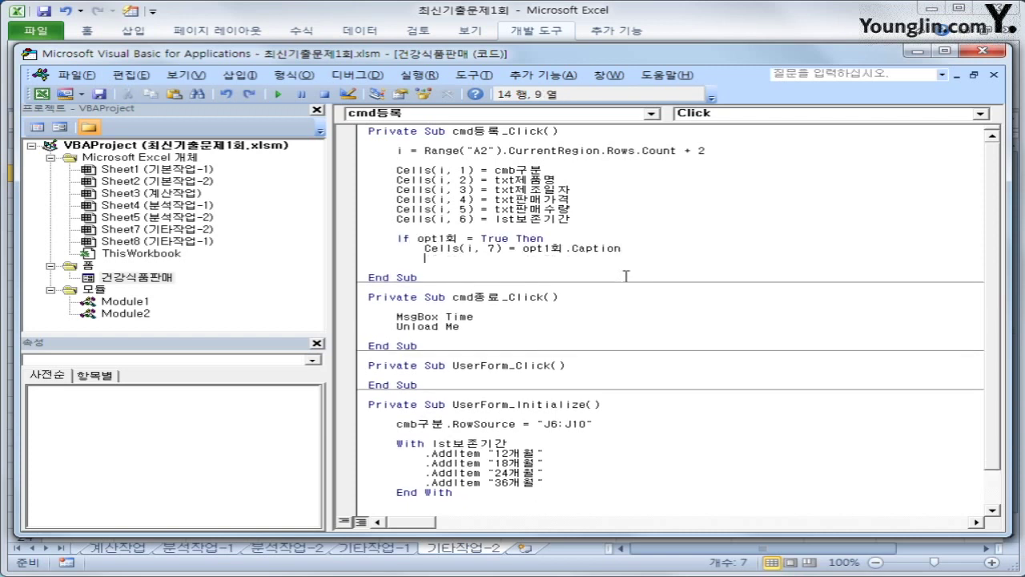
key("ctrl+v")
key("Up")
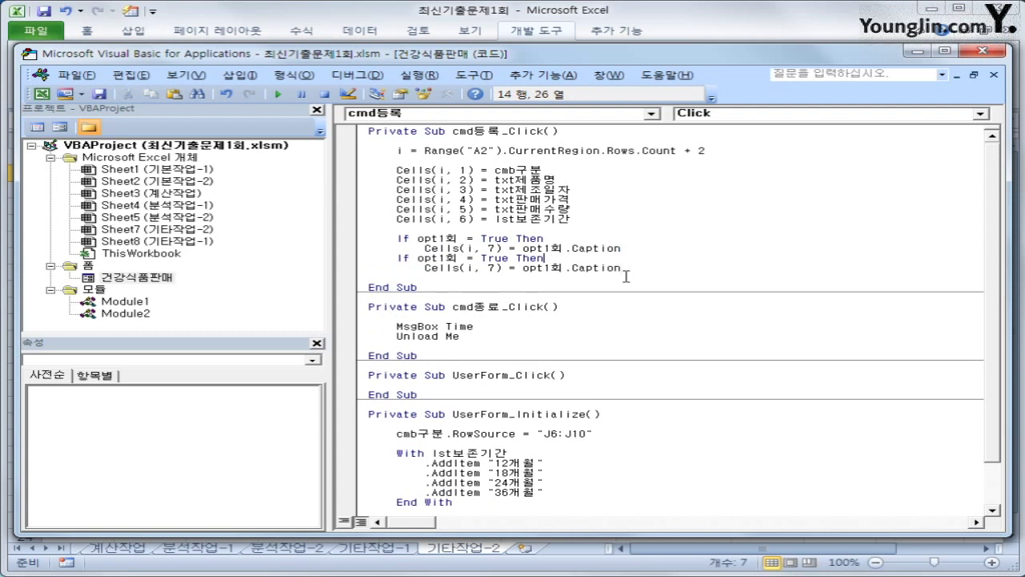
Change the duplicated condition to ElseIf opt2회 = True Then.
key("Home")
type("else")
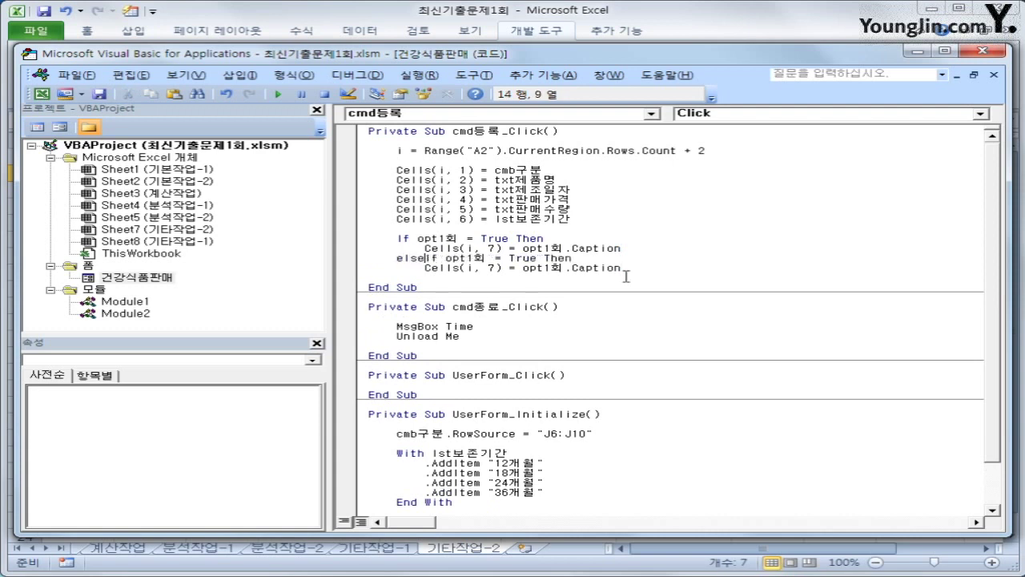
key("Right")
key("Right")
key("Right")
key("Right")
key("Right")
key("Right")
key("Delete")
type("2")
Change the assignment under the opt2회 condition to Cells(i, 7) = opt2회.Caption.
key("Down")
key("Right")
key("Right")
key("Right")
key("Right")
key("Right")
key("Right")
key("Right")
key("Right")
key("Right")
key("Right")
key("Delete")
type("2")
key("End")
Paste the copied two-line opt1회 block beneath the opt2회 assignment, aligned with the ElseIf.
key("Return")
key("BackSpace")
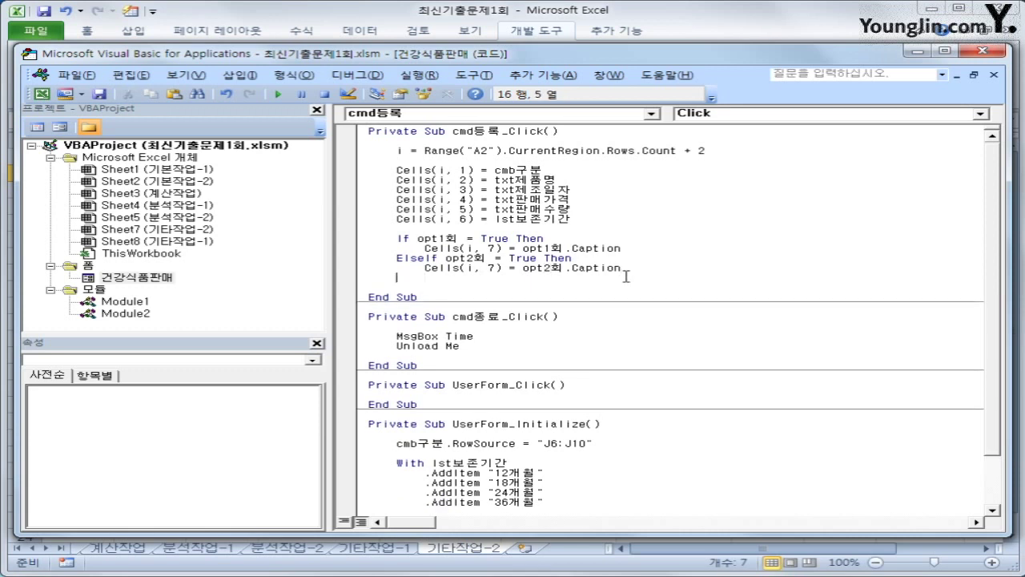
key("ctrl+v")
key("Up")
key("Home")
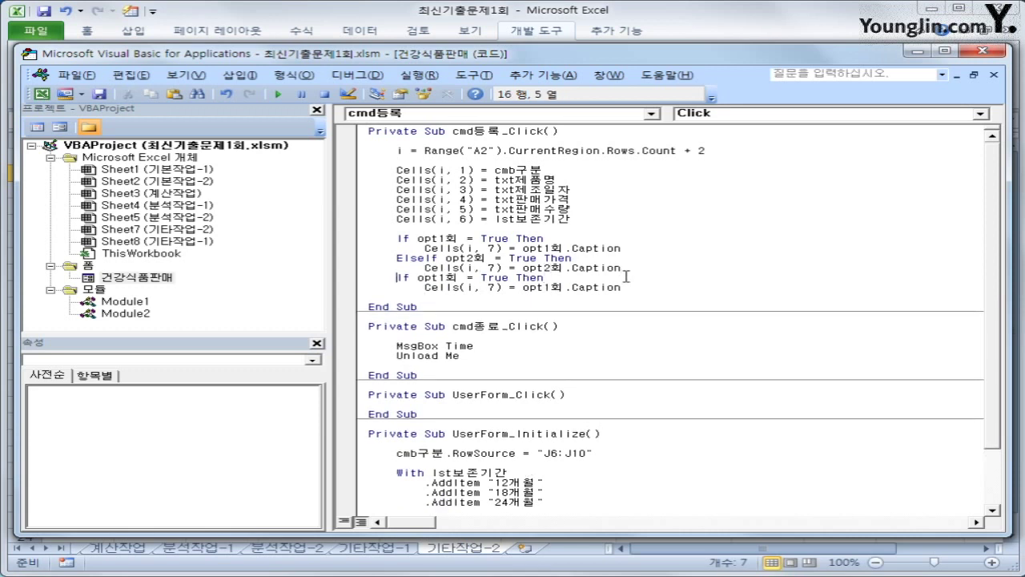
Change the newly pasted condition to ElseIf opt3회 = True Then.
type("lese")
key("BackSpace")
key("BackSpace")
key("BackSpace")
key("BackSpace")
type("else")
key("Right")
key("Right")
key("Right")
key("Right")
key("Right")
key("Right")
key("Right")
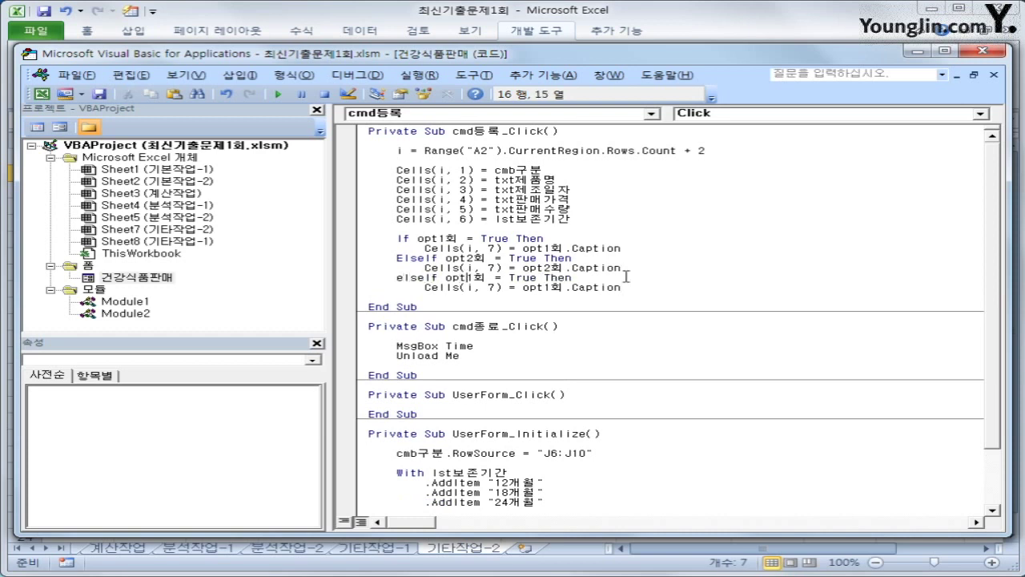
key("BackSpace")
type("3")
Change the assignment under the opt3회 condition to Cells(i, 7) = opt3회.Caption.
key("Down")
key("End")
key("Left")
key("Left")
key("Left")
key("Left")
key("Left")
key("Left")
key("Left")
key("Left")
key("Left")
key("Left")
key("Left")
key("Delete")
type("3")
Add an Else line after the opt3회 branch and copy the opt3회.Caption assignment beneath it, indented.
key("End")
key("Return")
key("BackSpace")
type("else")
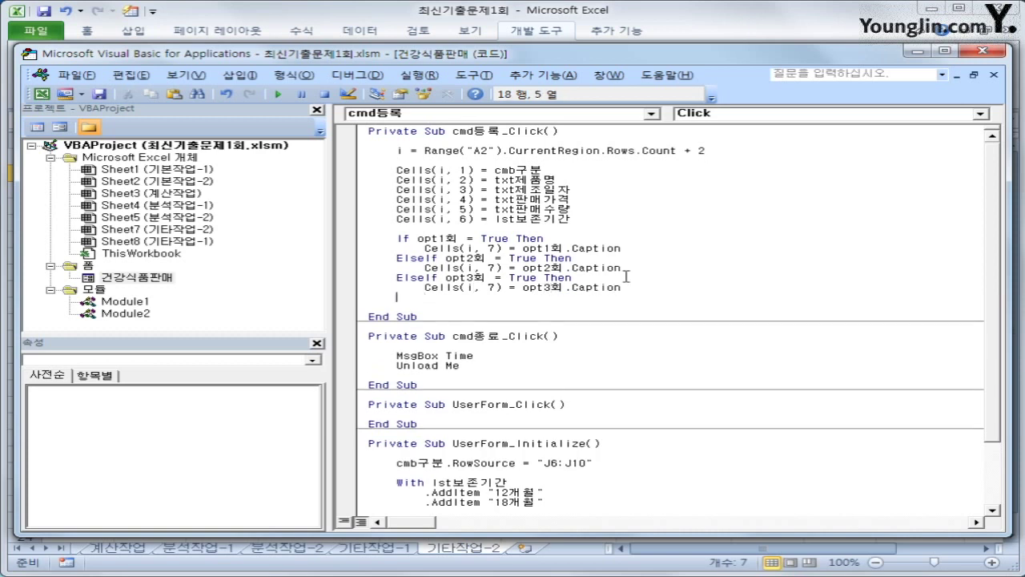
key("Up")
key("shift+End")
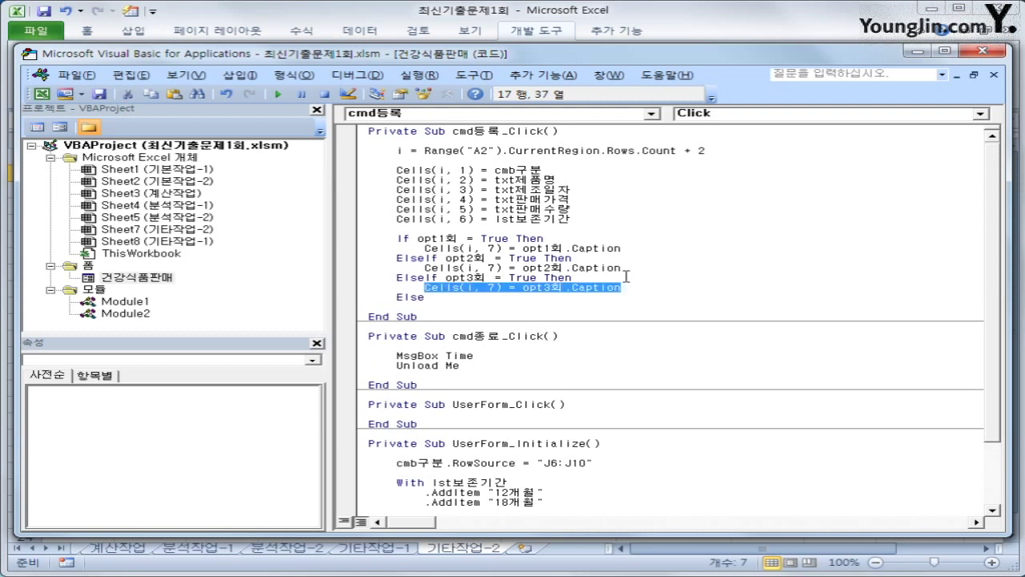
key("Down")
key("Down")
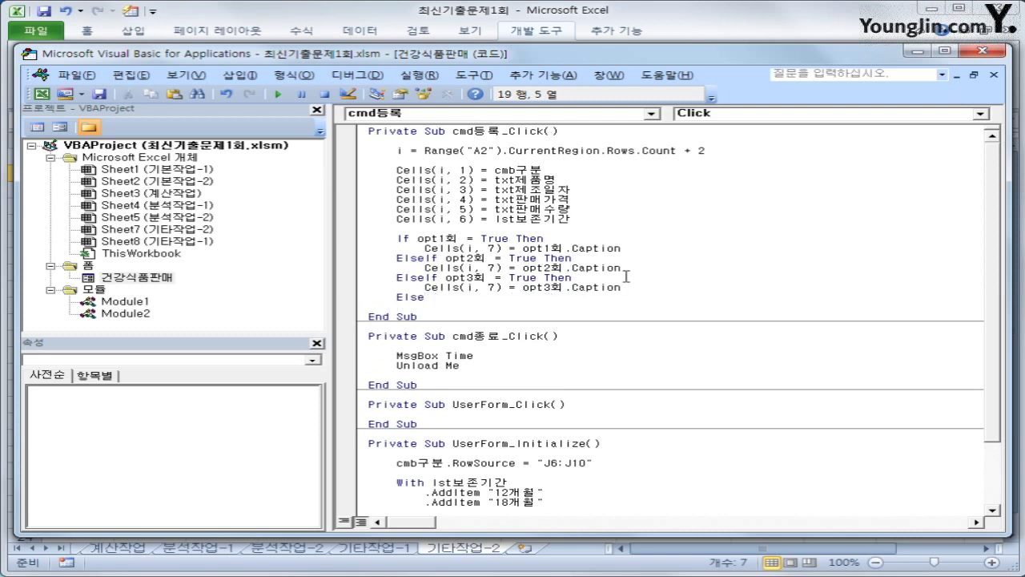
key("Tab")
key("ctrl+v")
Change the assignment under Else to Cells(i, 7) = opt무한.Caption.
key("Left")
key("Left")
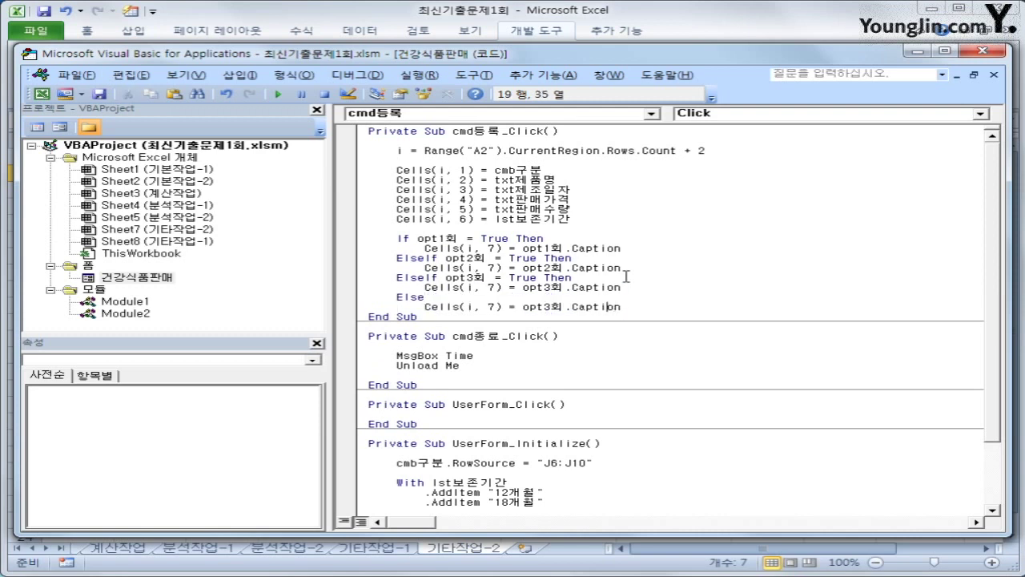
key("ctrl+Left")
key("ctrl+Left")
key("ctrl+Left")
key("shift+Right")
key("shift+Right")
key("shift+Right")
key("Right")
key("shift+Right")
key("shift+Right")
type("무한")
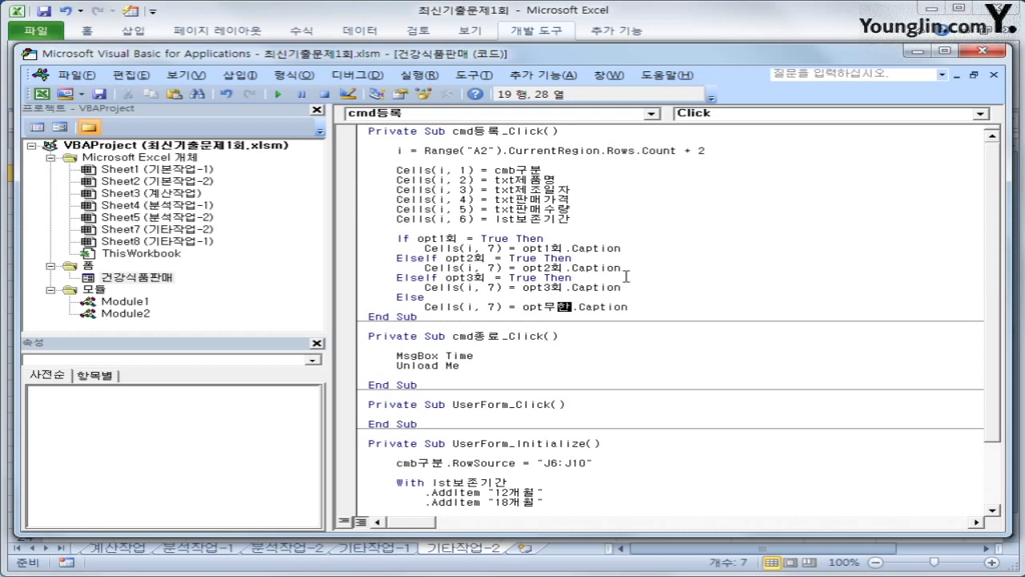
Close the conditional block with End If after the opt무한 assignment.
key("Up")
key("Down")
key("End")
key("Return")
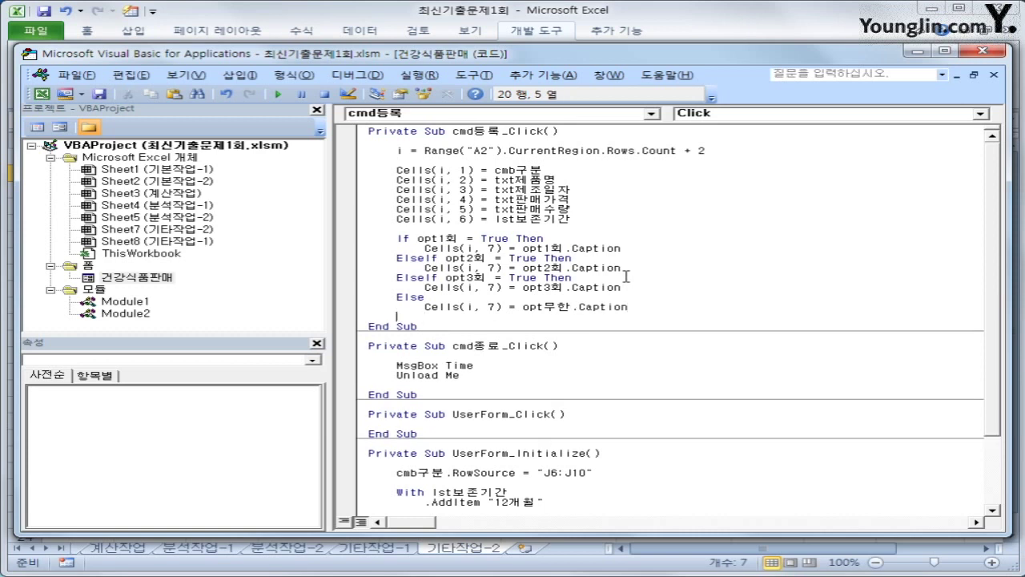
key("BackSpace")
type("end if")
key("Return")
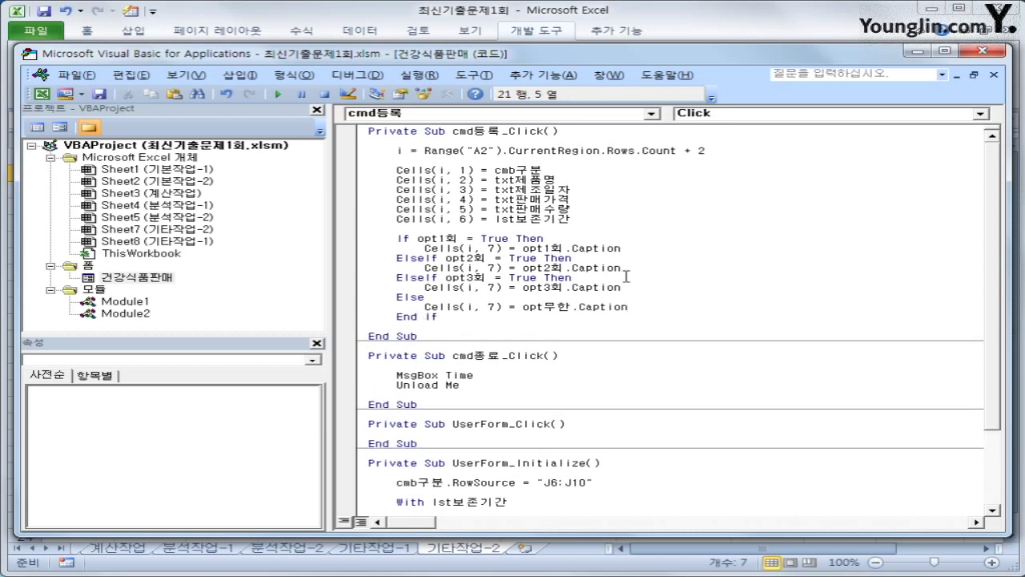
In the cmd등록 procedure, wrap txt제조일자 in a Format function with the format "yyyy-mm-dd" for column 3.
key("Up")
key("Up")
key("Up")
key("Up")
key("Up")
key("Up")
key("Up")
key("Up")
key("Up")
key("Up")
key("Up")
left_click(494, 190)
type("for")
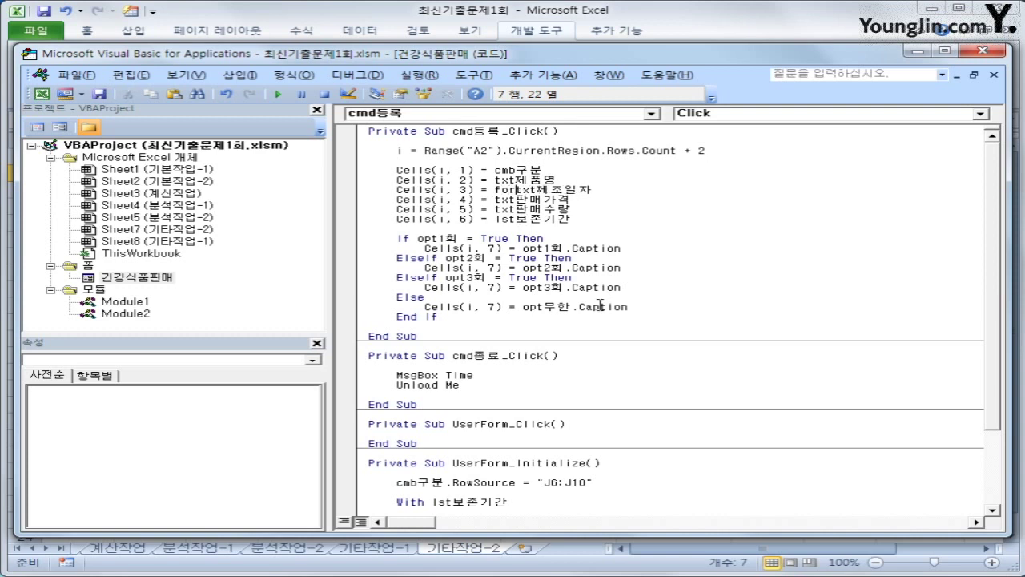
type("mat(")
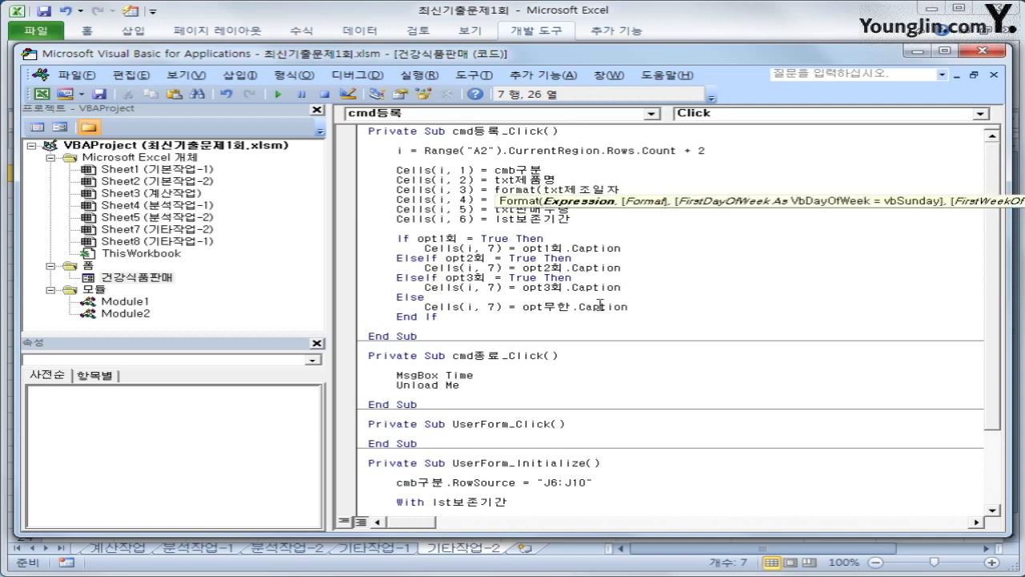
key("End")
type(",\"")
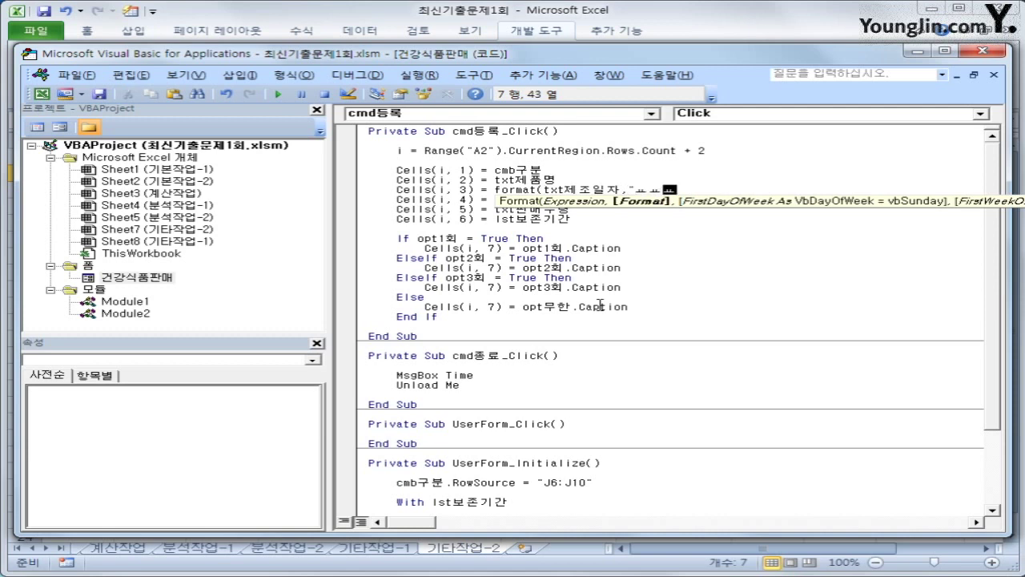
type("yyyy-,.")
key("BackSpace")
key("BackSpace")
type("mm-dd\")")
Wrap txt판매가격 in the Cells(i, 4) assignment in a Format function with the format "#,###".
key("Down")
key("Home")
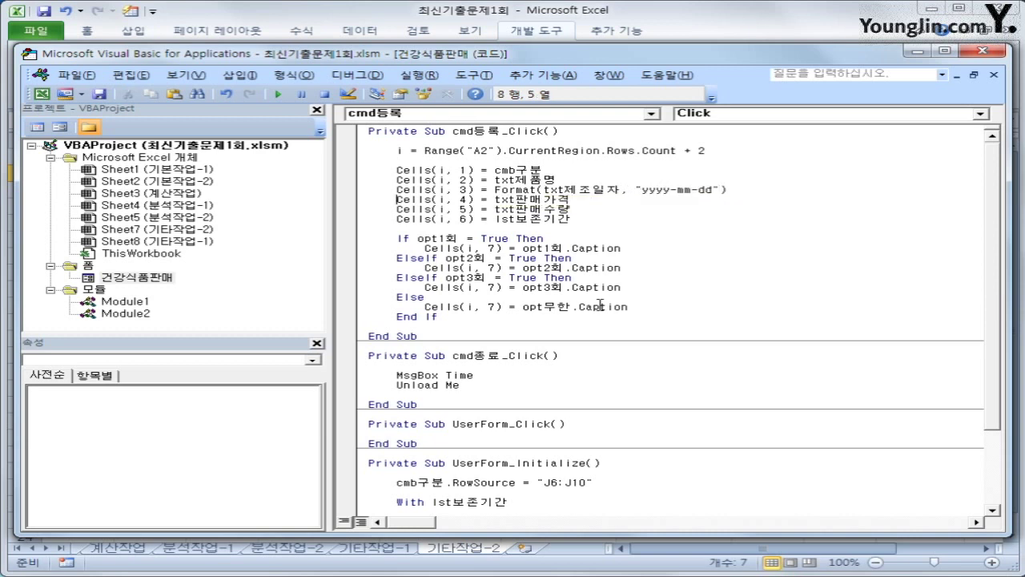
key("Right")
key("Right")
key("Right")
key("Right")
key("Right")
key("Right")
key("Right")
key("Right")
key("Right")
key("Right")
key("Right")
key("Right")
key("Right")
key("Right")
type("forma")
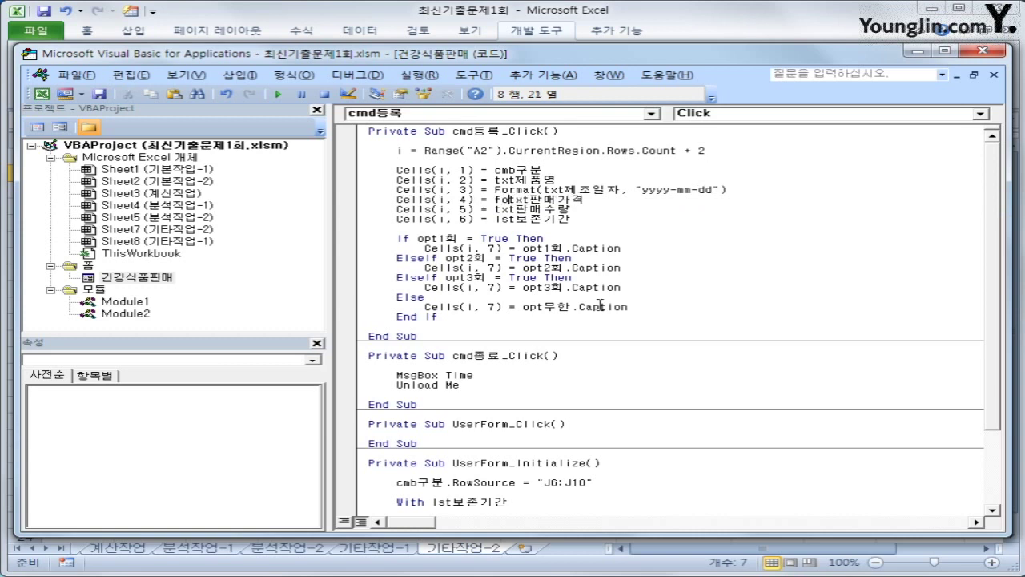
type("t(")
key("End")
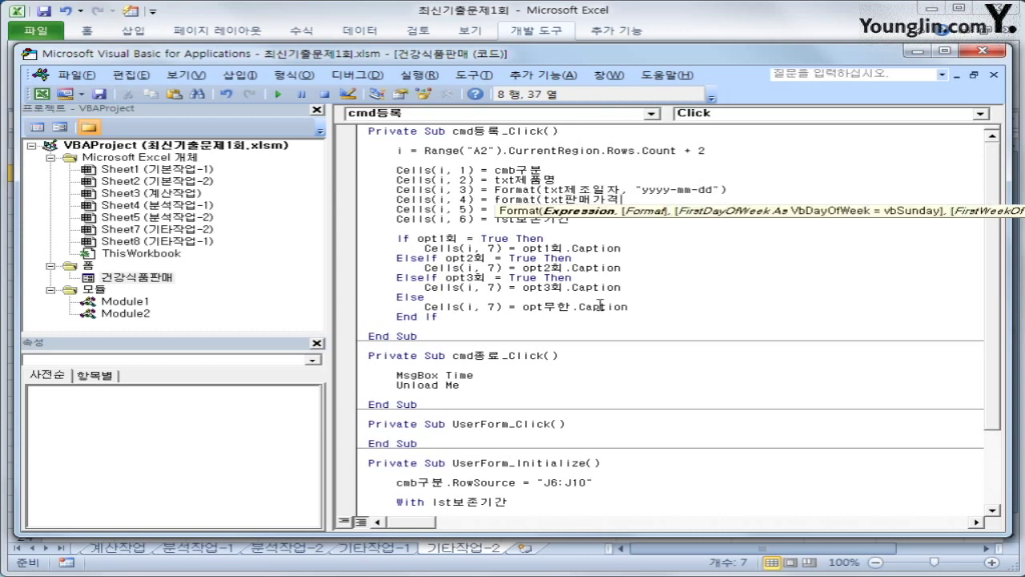
type(", \"")
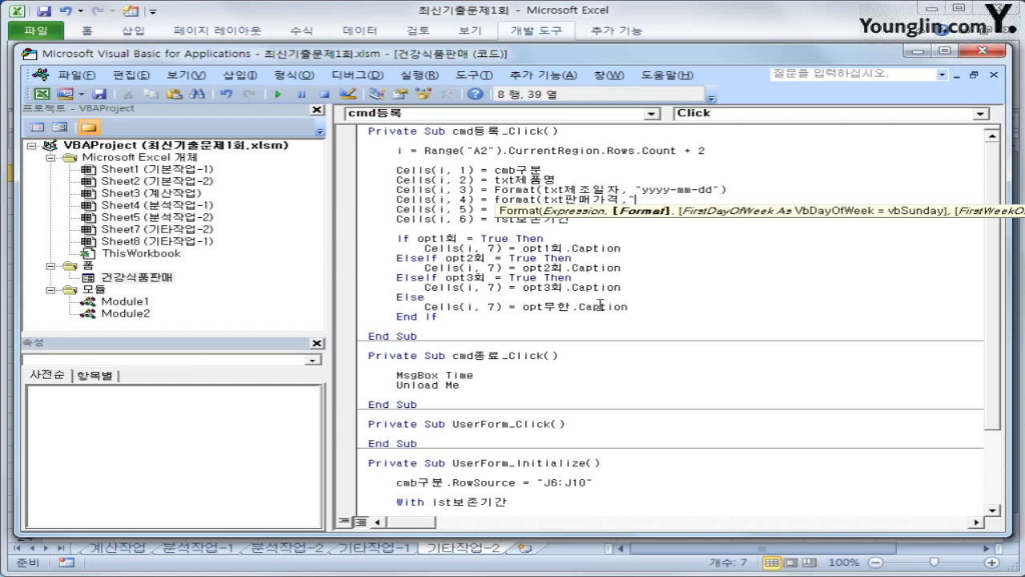
type("#,###\")")
Wrap txt판매수량 in the Cells(i, 5) assignment in a Format function with the format "#,###".
key("Down")
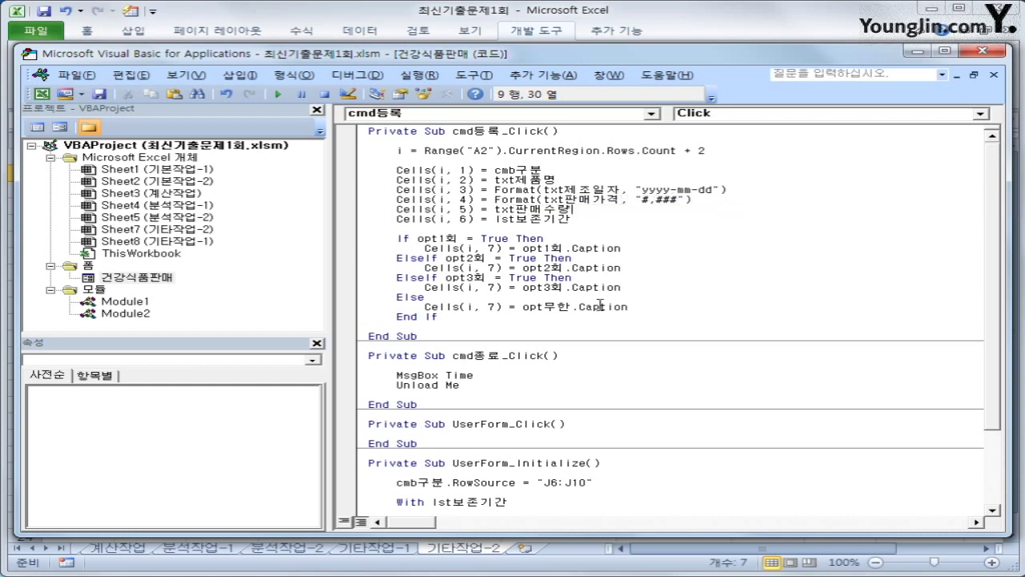
key("ctrl+Left")
key("ctrl+Left")
type("format")
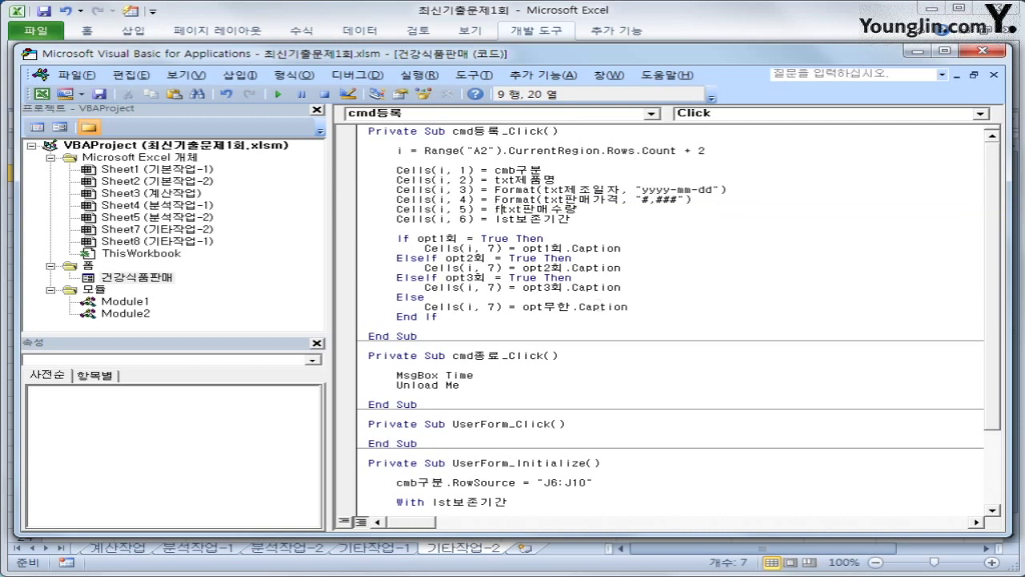
type("(")
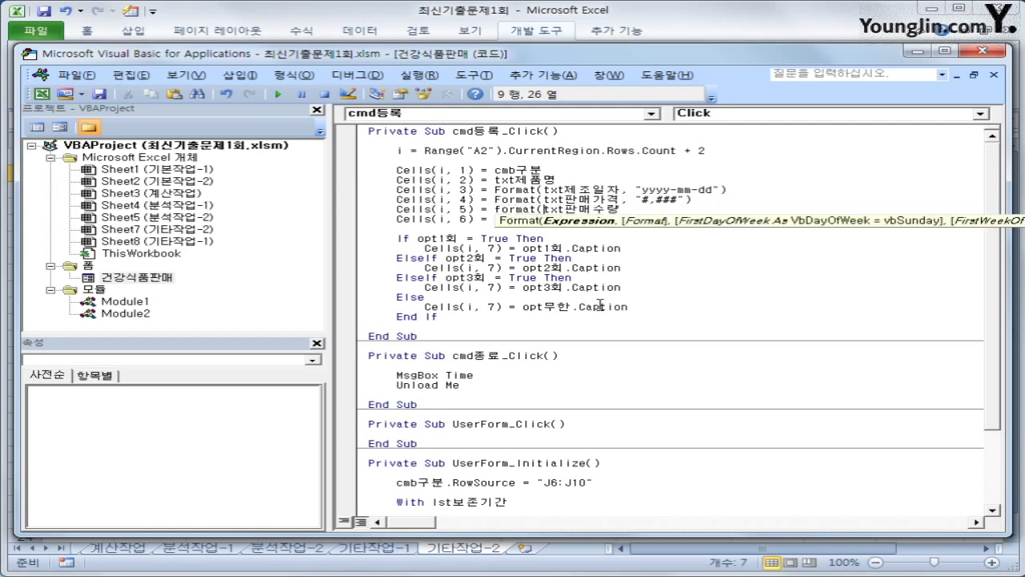
key("End")
type(", ")
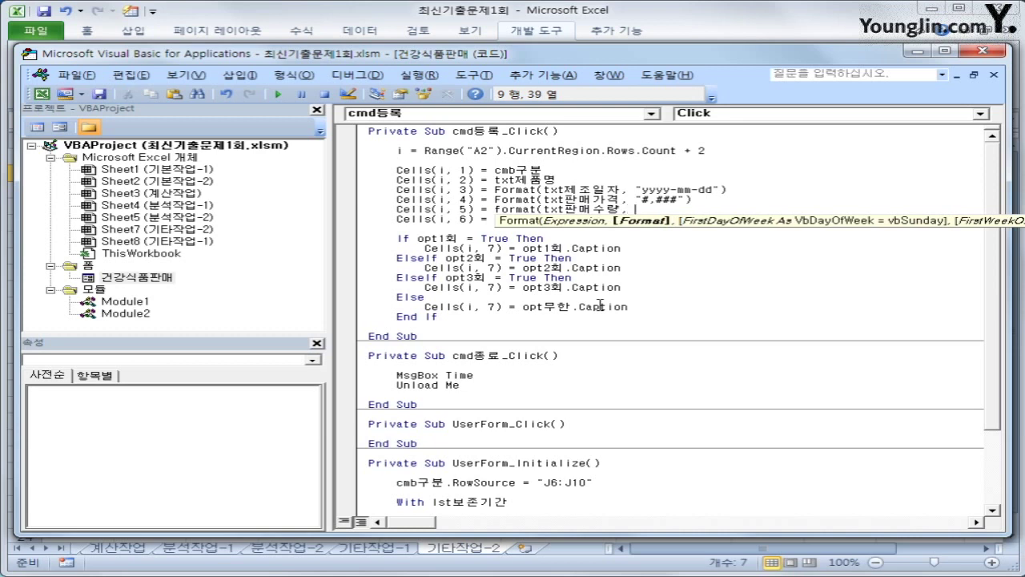
type("\"#,###\")")
key("Down")
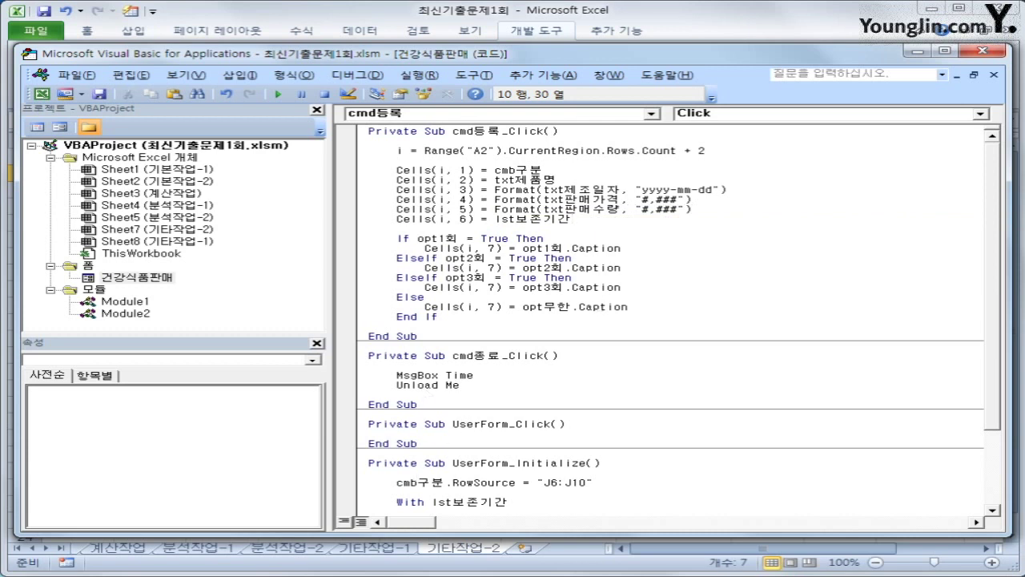
Close the VBA editor and open the 건강식품판매 form from the 기타작업-2 sheet.
left_click(983, 52)
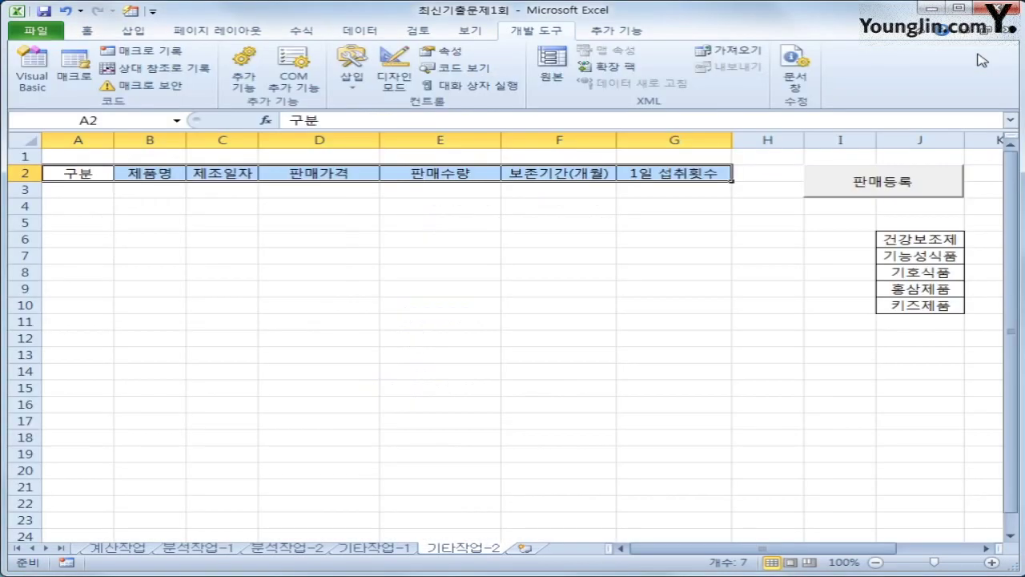
left_click(681, 406)
left_click(859, 179)
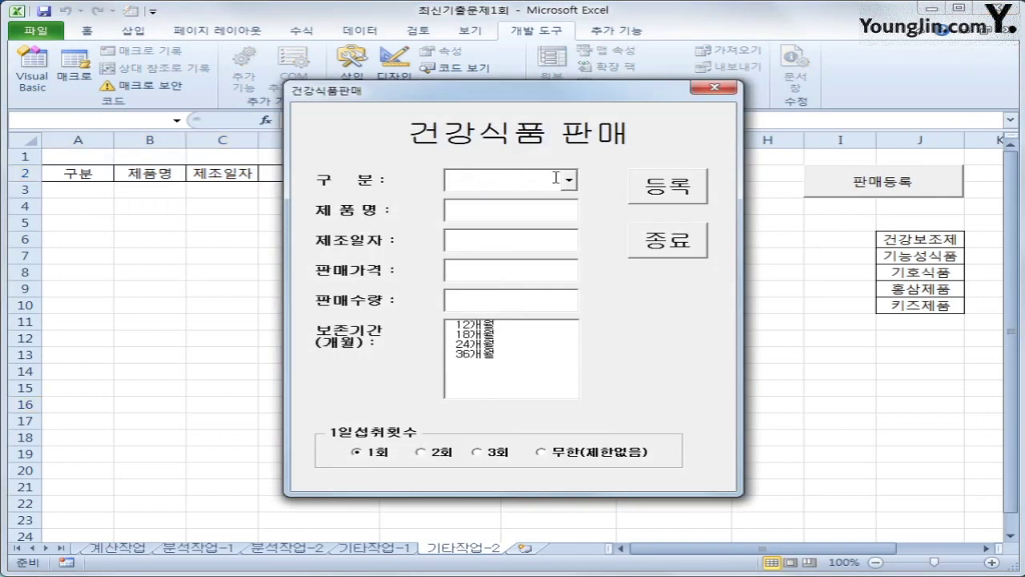
Fill in the form with 건강보조제 as 구분, 22 as 제품명 and 2017-3-5 as 제조일자.
left_click(554, 178)
left_click(546, 198)
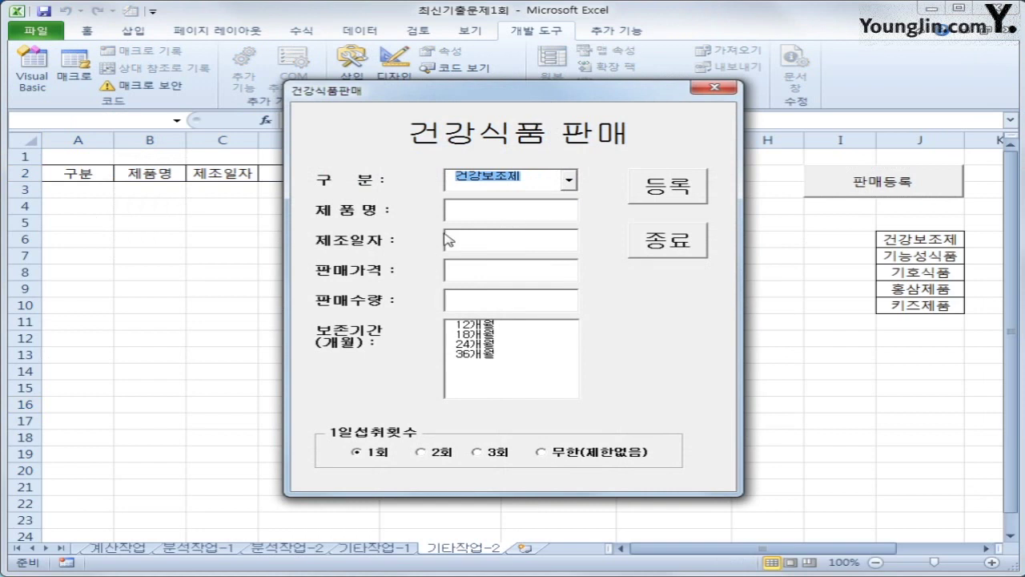
left_click(465, 213)
type("2")
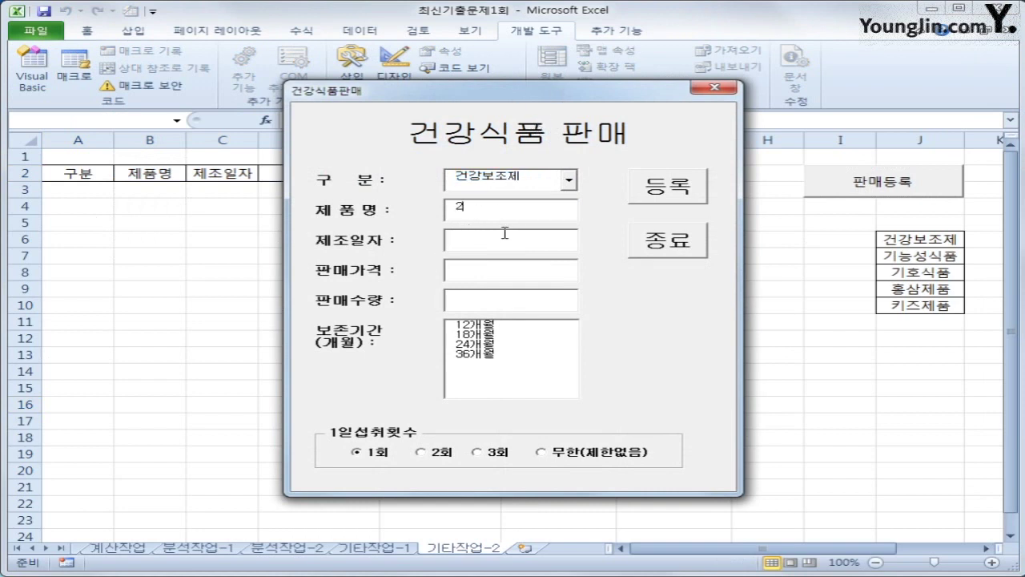
type("2")
left_click(501, 239)
type("22")
left_click_drag(490, 242, 404, 246)
type("2017-3-5")
key("Tab")
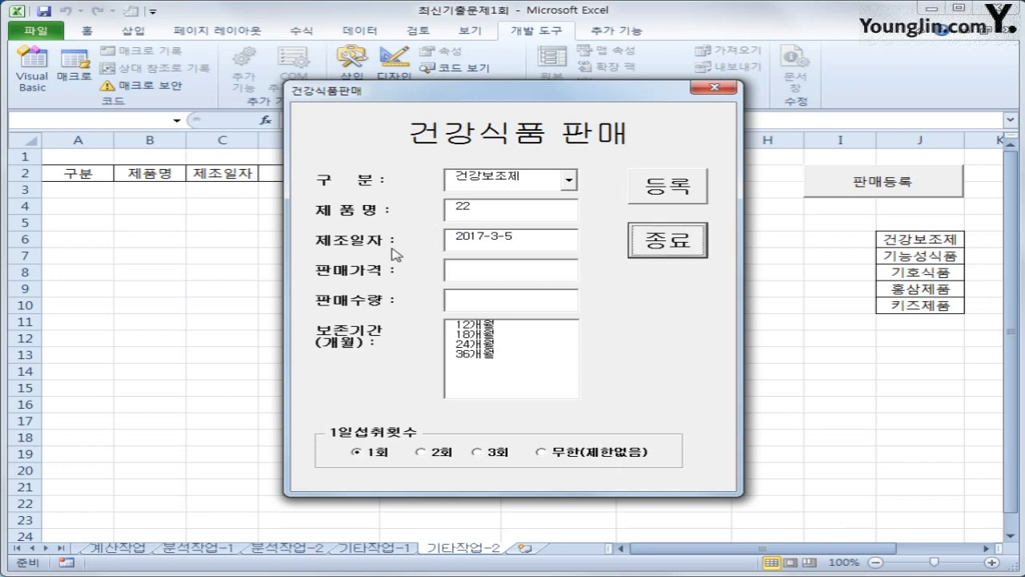
Enter 15000 as 판매가격 and 14 as 판매수량, and choose 12개월 as 보존기간.
left_click(554, 276)
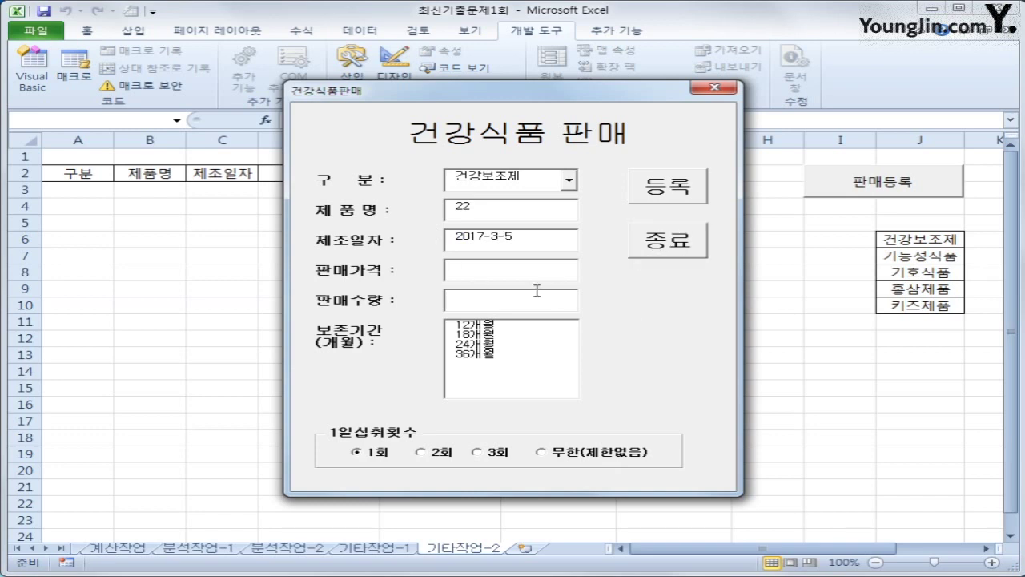
type("15000")
key("Tab")
left_click(536, 290)
type("14")
left_click(480, 324)
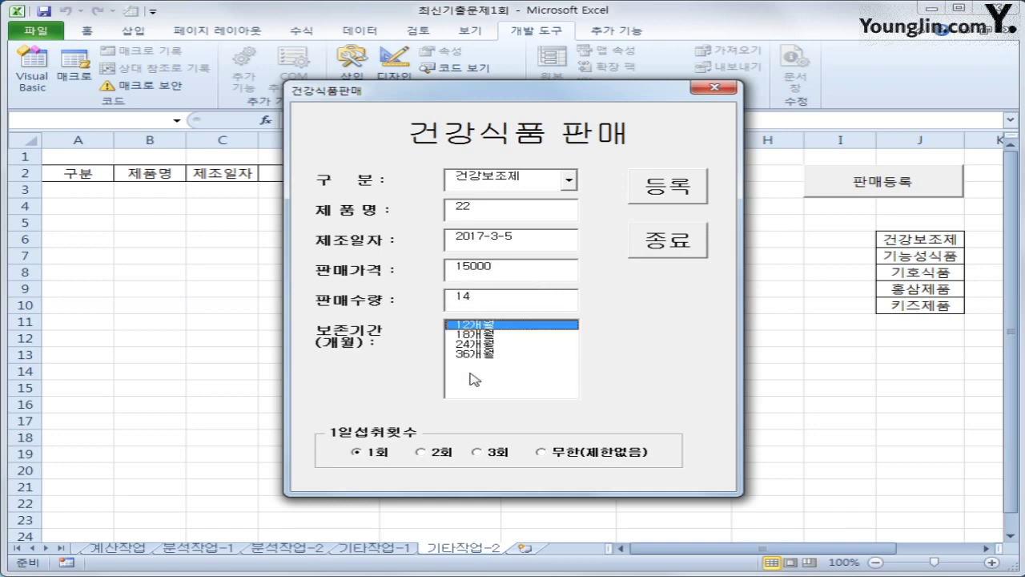
Choose 2회 as 1일섭취횟수, register the entry on the sheet and exit the form.
left_click(421, 453)
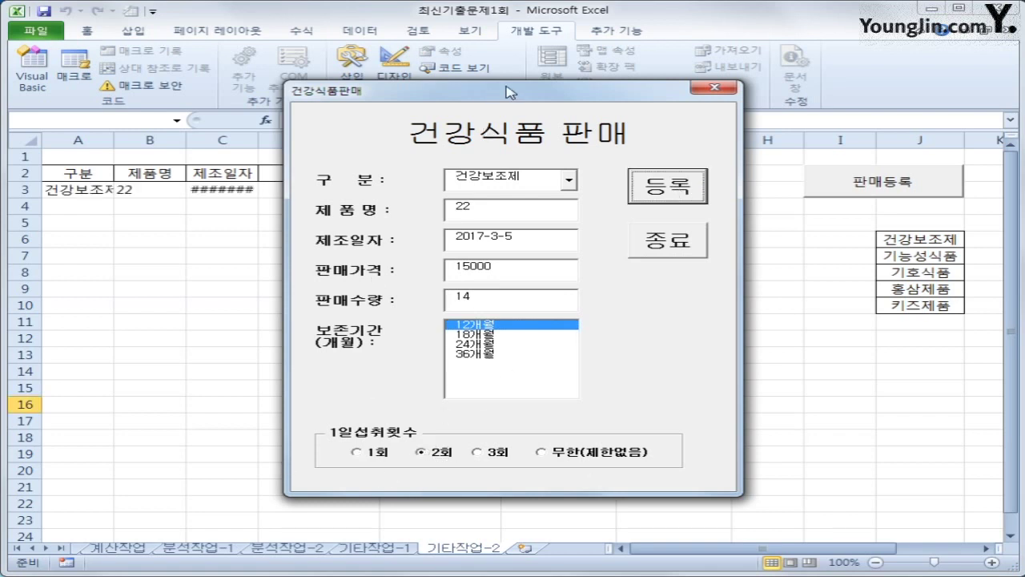
left_click_drag(506, 94, 657, 121)
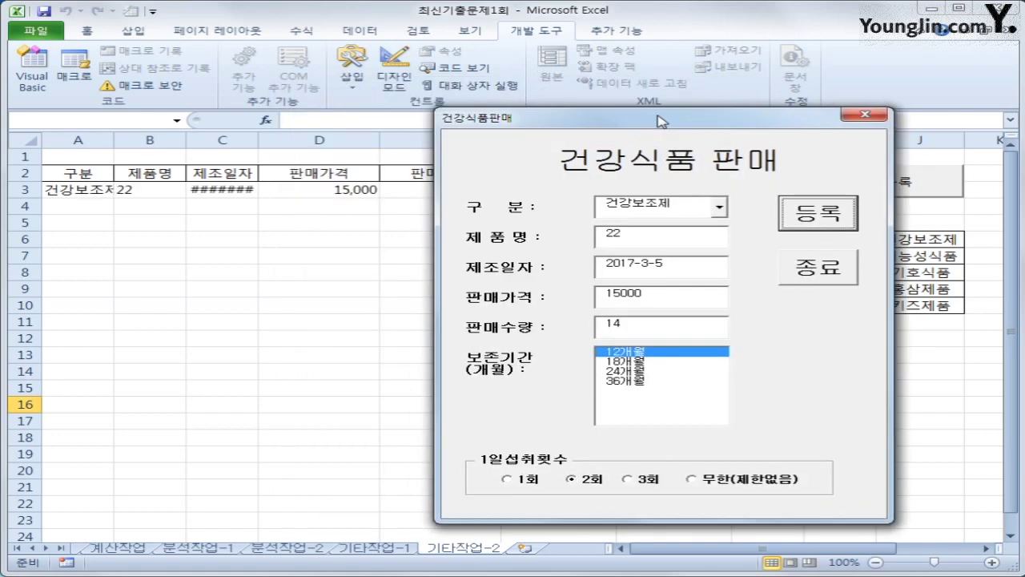
left_click(805, 272)
left_click(606, 323)
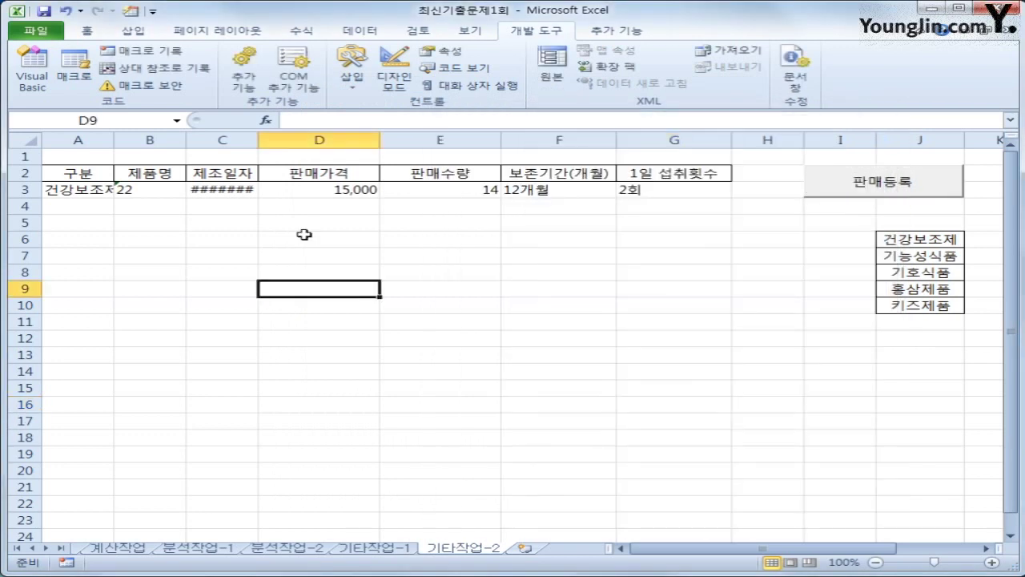
Autofit the widths of the 제조일자 column (C) and the 구분 column (A) to their contents.
double_click(258, 141)
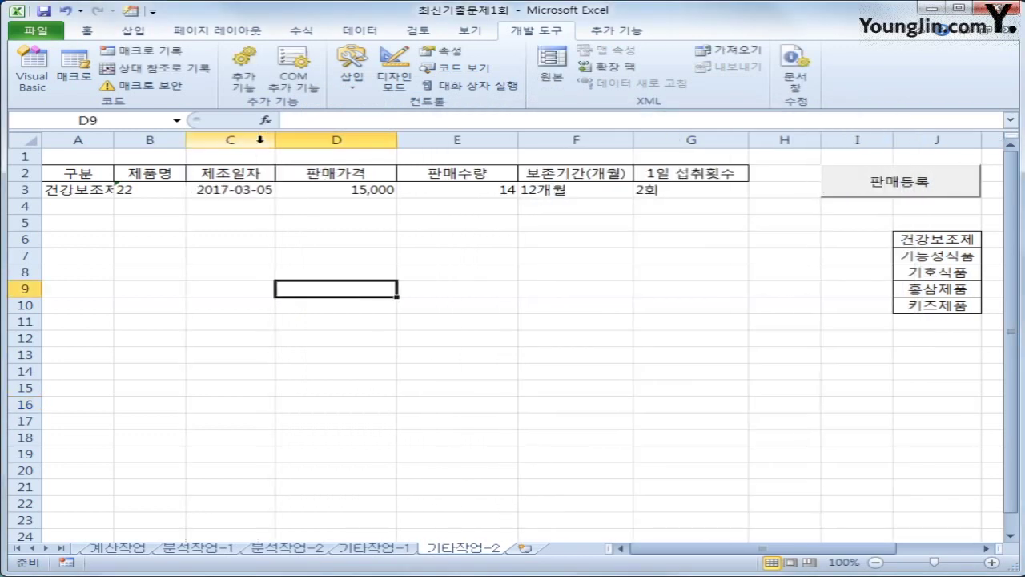
left_click(158, 207)
left_click(153, 190)
double_click(113, 140)
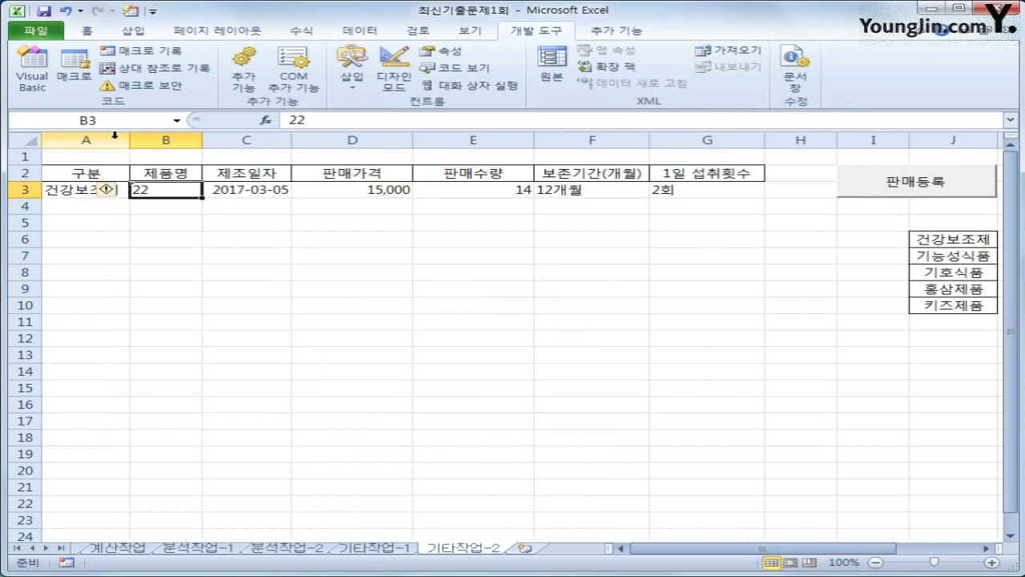
left_click(200, 308)
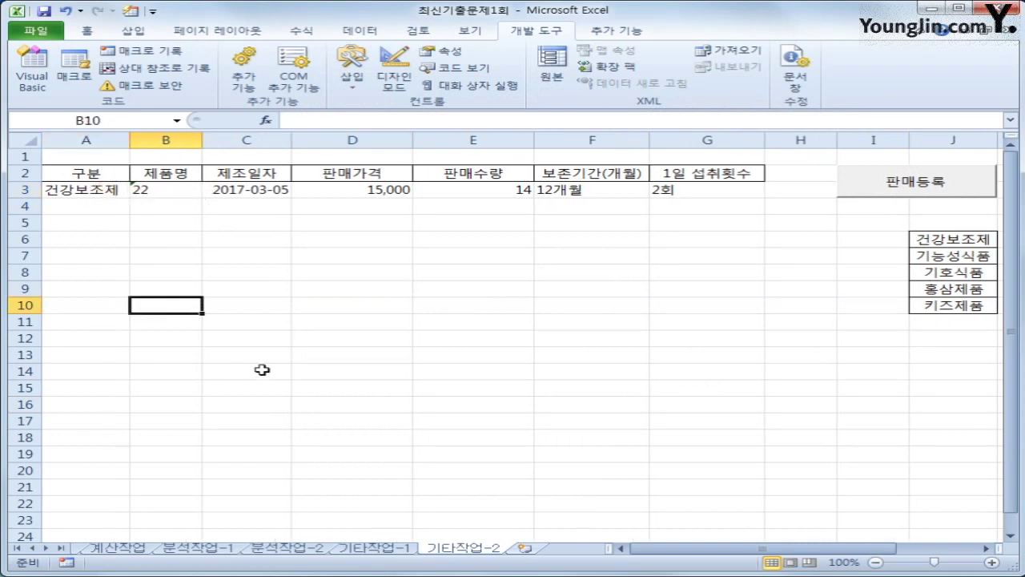
Check the registered values across row 3, from 구분 through 1일 섭취횟수.
left_click(80, 189)
left_click(182, 178)
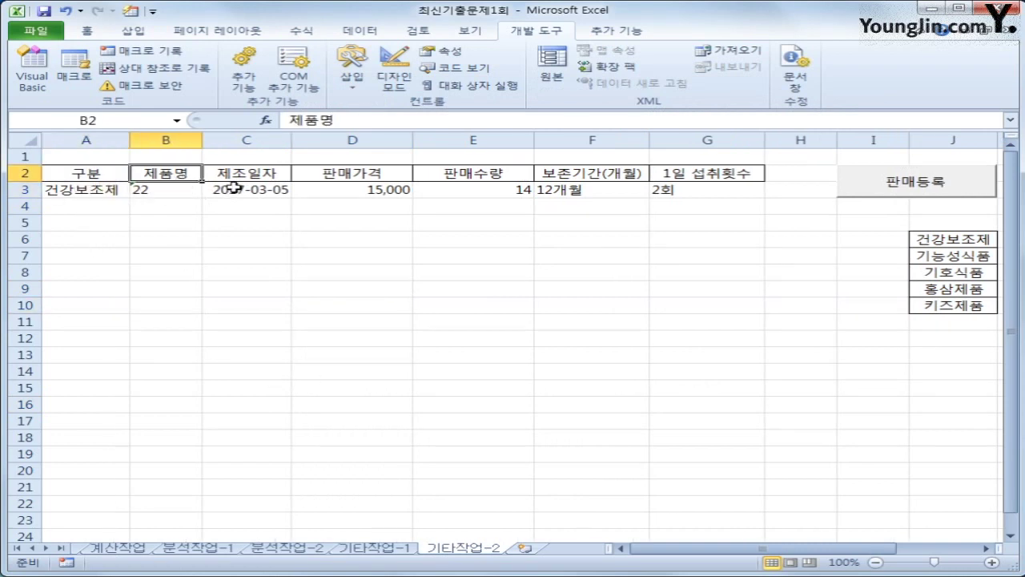
left_click(232, 188)
left_click(337, 192)
left_click(481, 192)
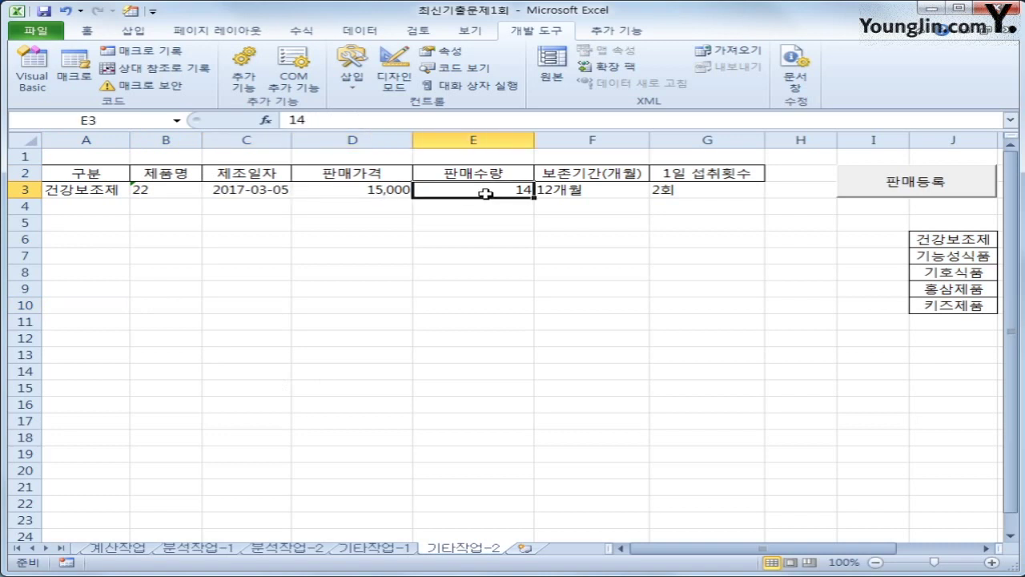
left_click(607, 198)
left_click(659, 192)
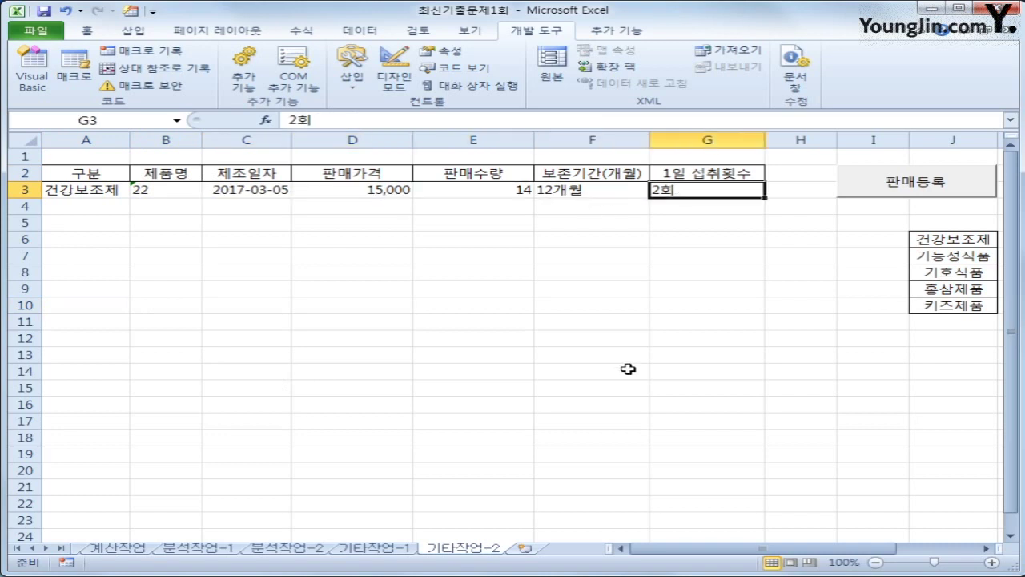